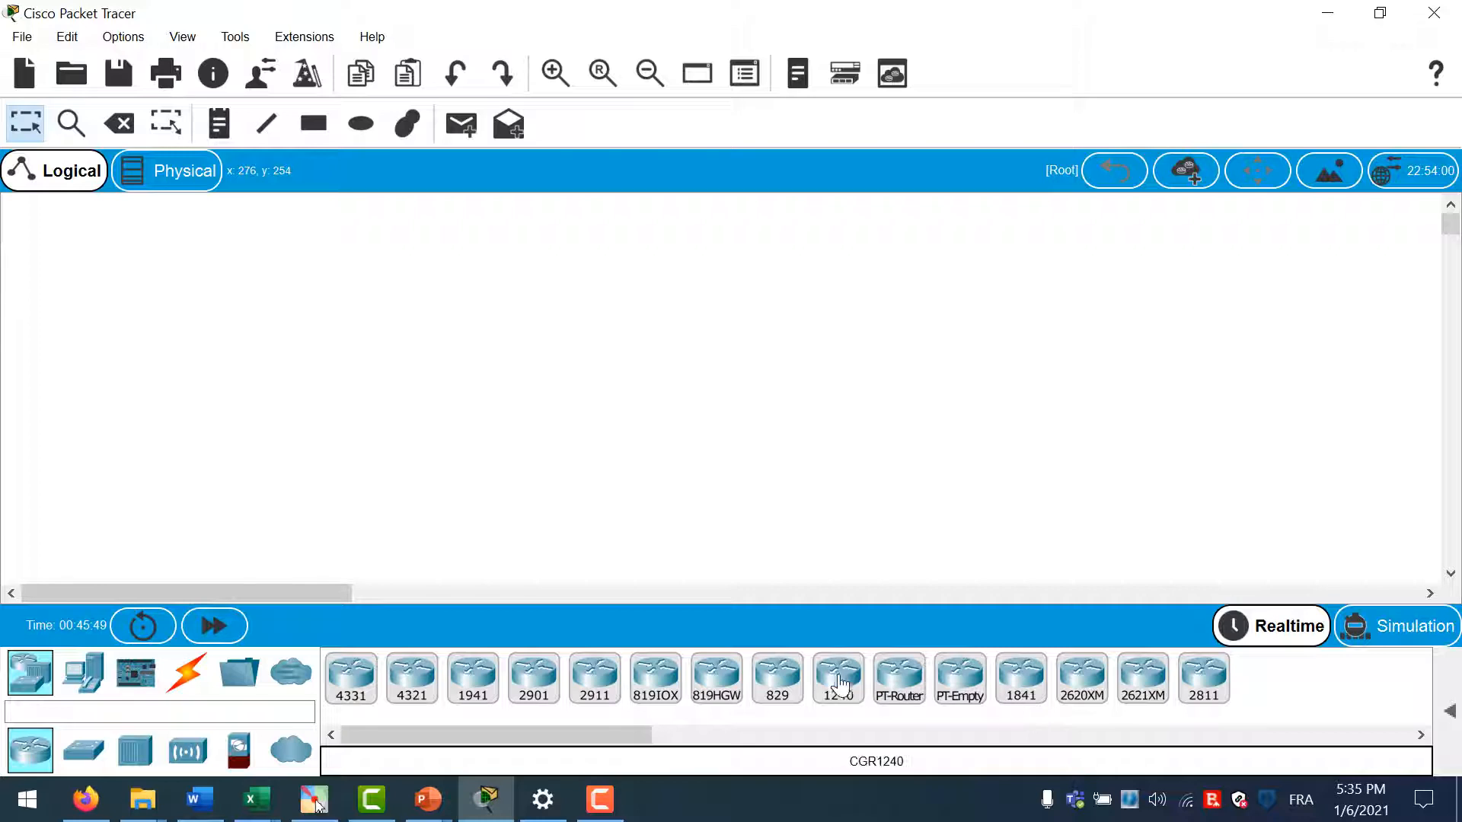
Place a 1941 router at the upper middle of the logical workspace
drag(472, 692, 513, 517)
mouse_move(682, 273)
mouse_down()
mouse_move(682, 243)
mouse_move(679, 276)
mouse_up()
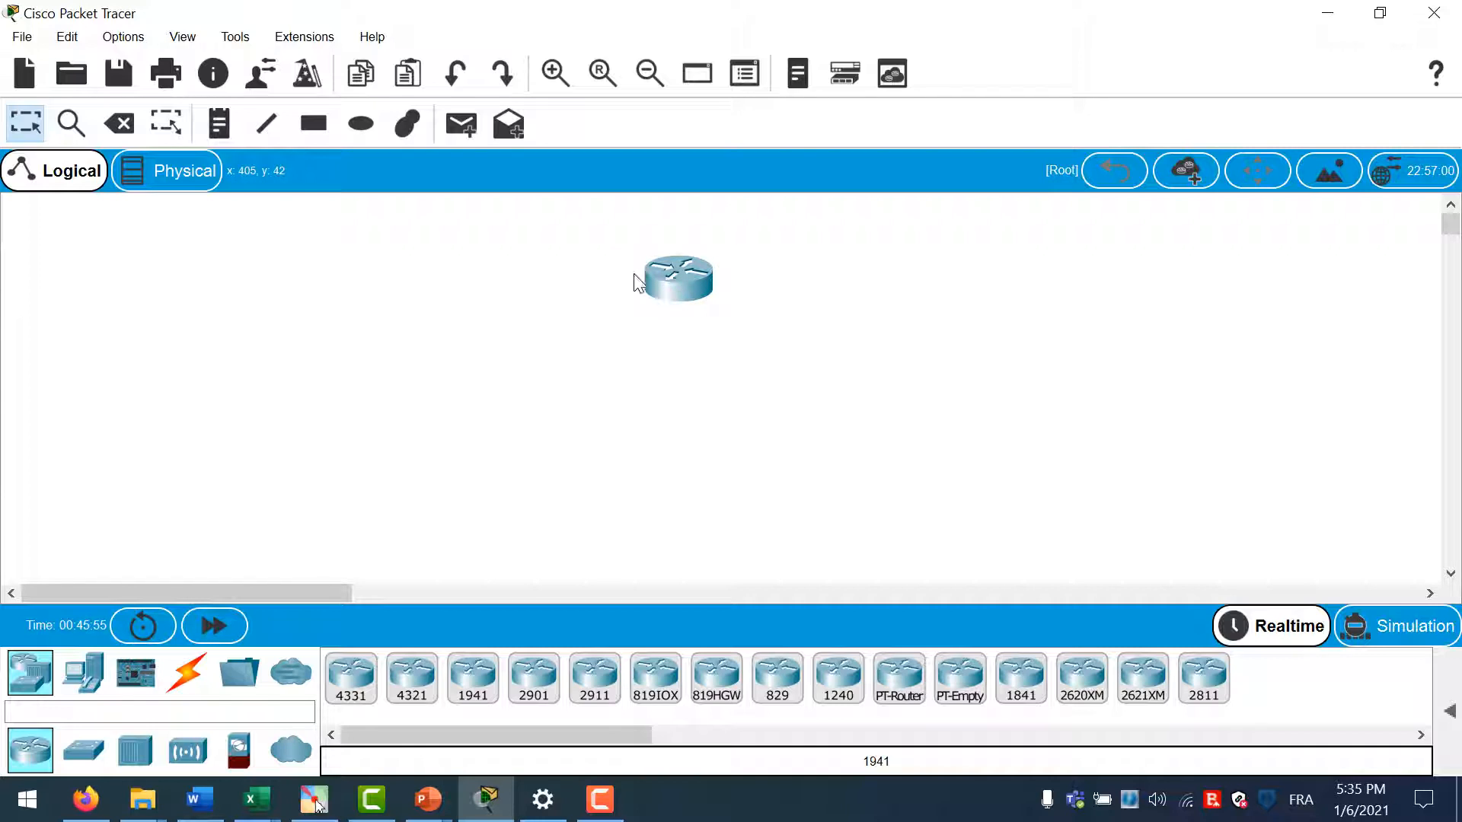
click(663, 287)
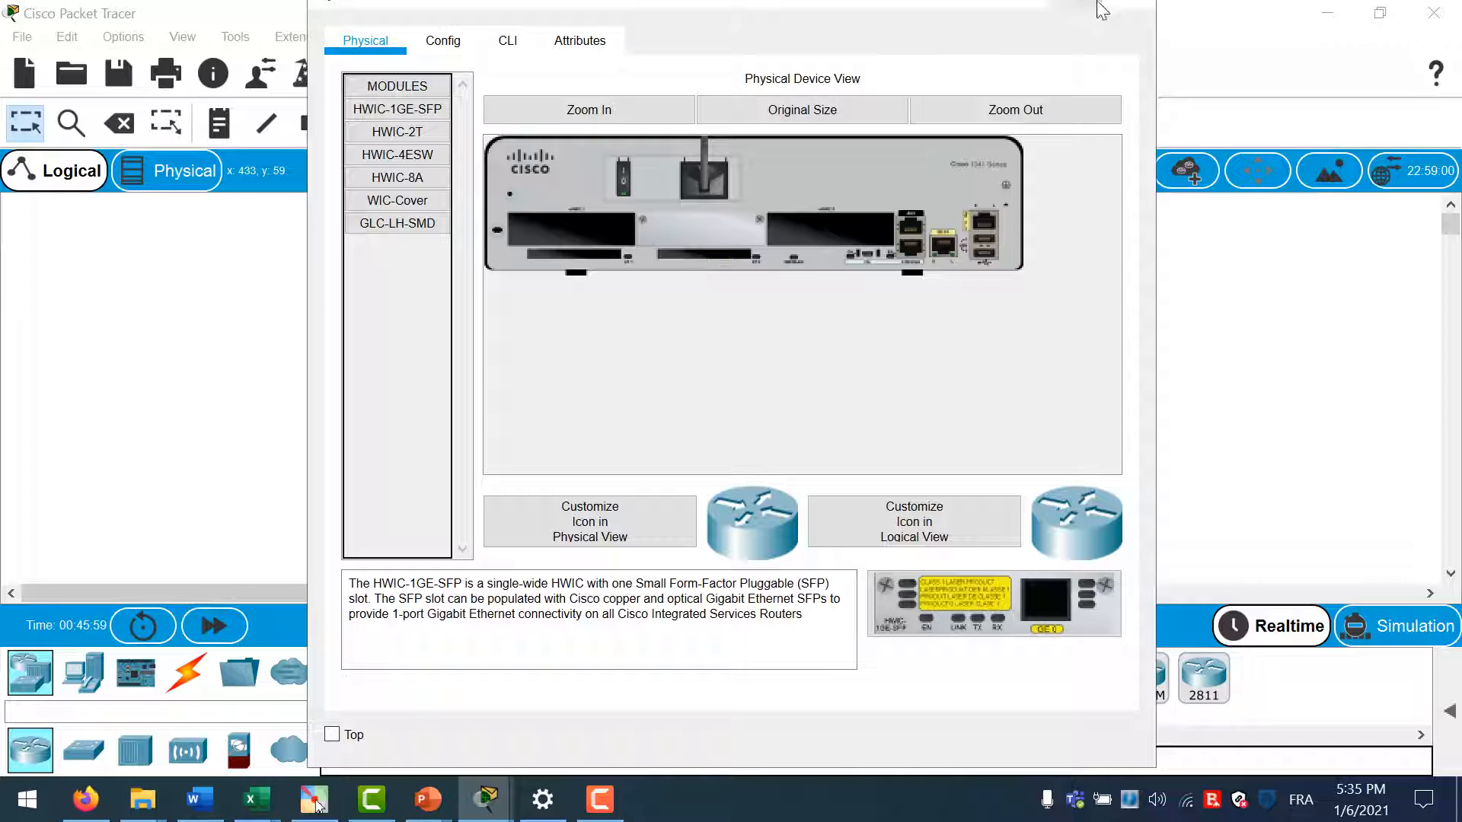
click(1135, 6)
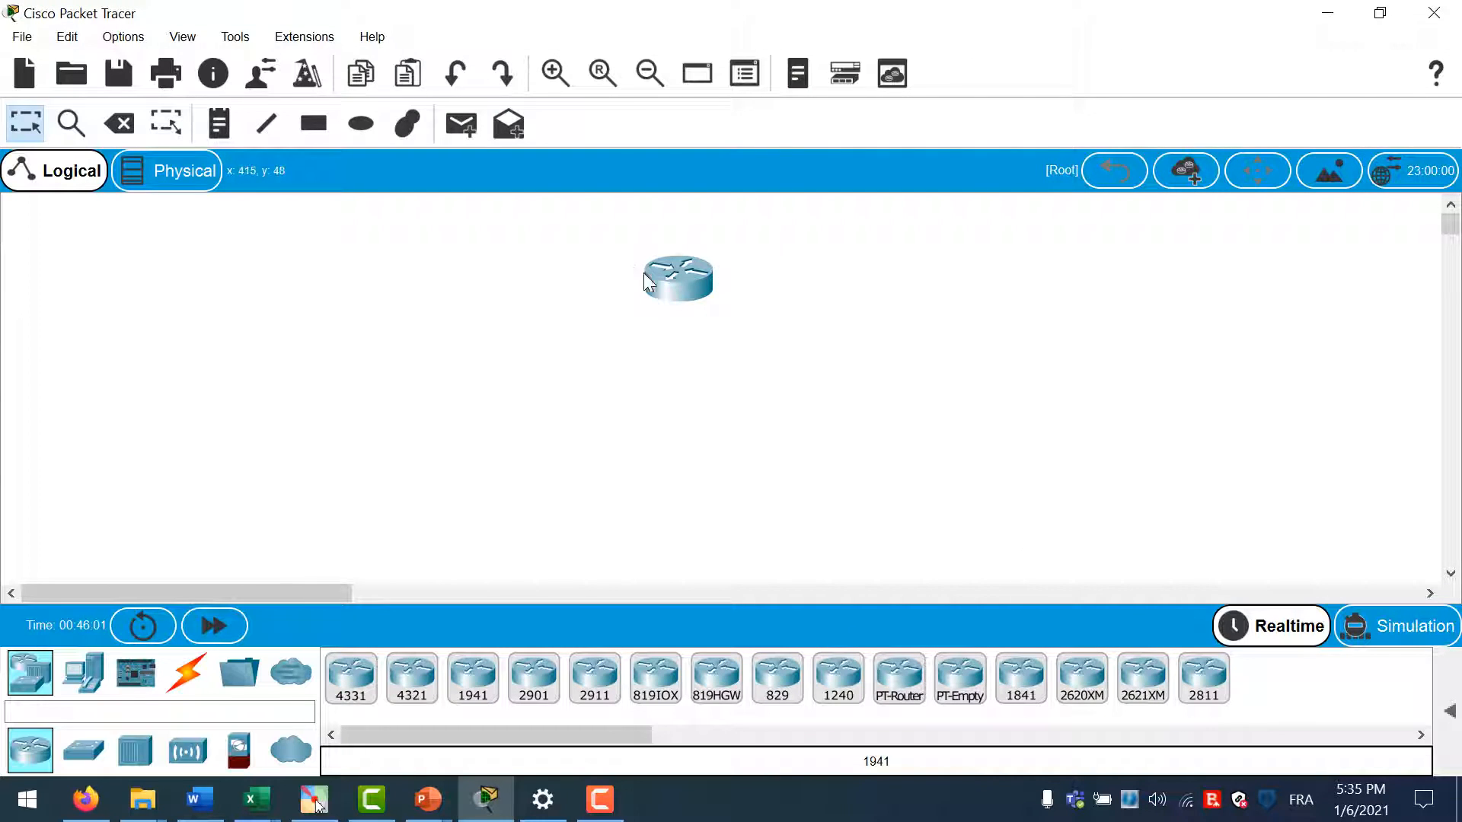
drag(670, 262, 677, 220)
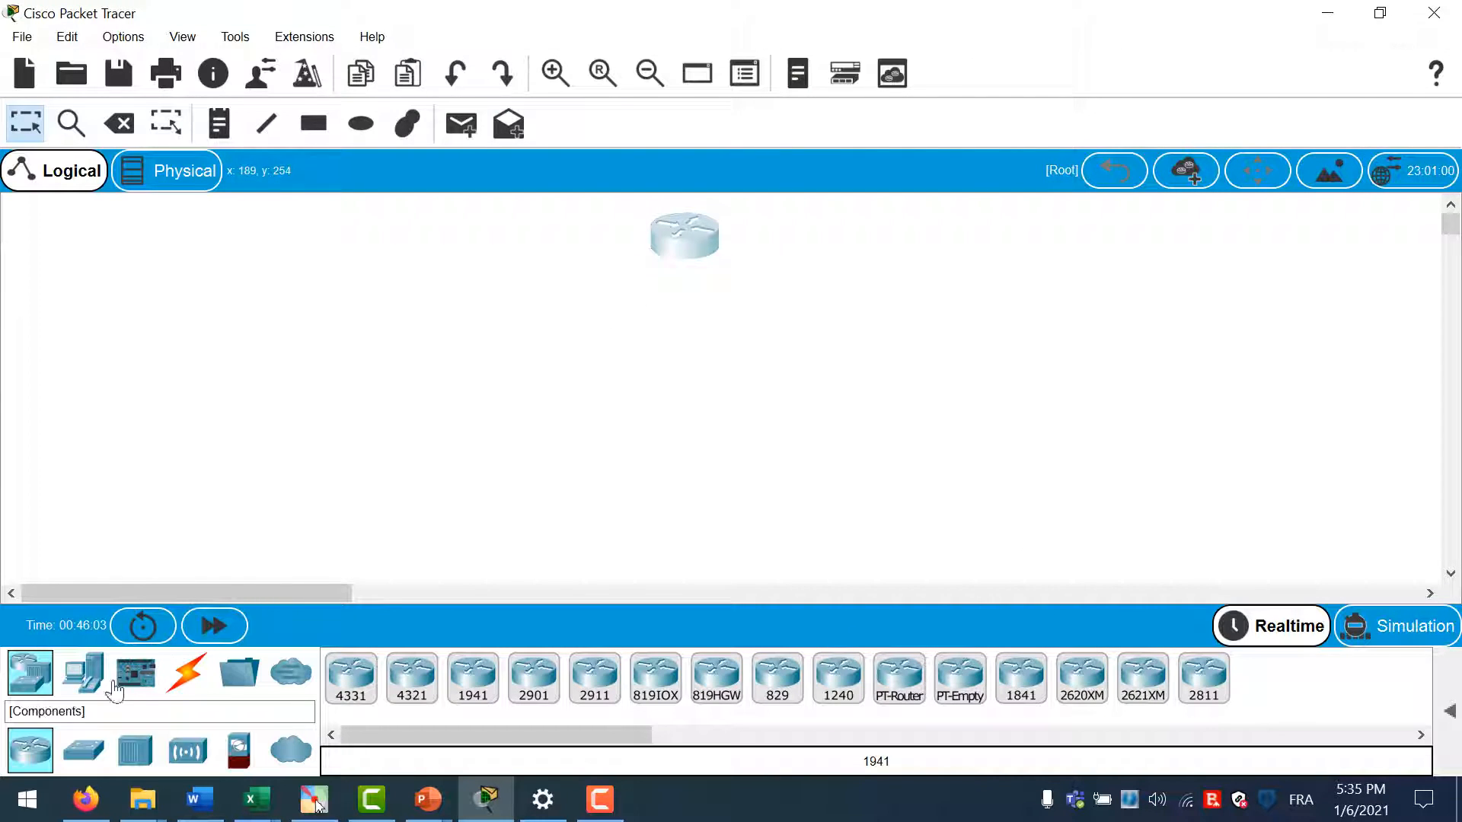
Add two 2960 switches below the router, one on each side
click(84, 749)
drag(353, 691, 444, 368)
drag(351, 677, 948, 408)
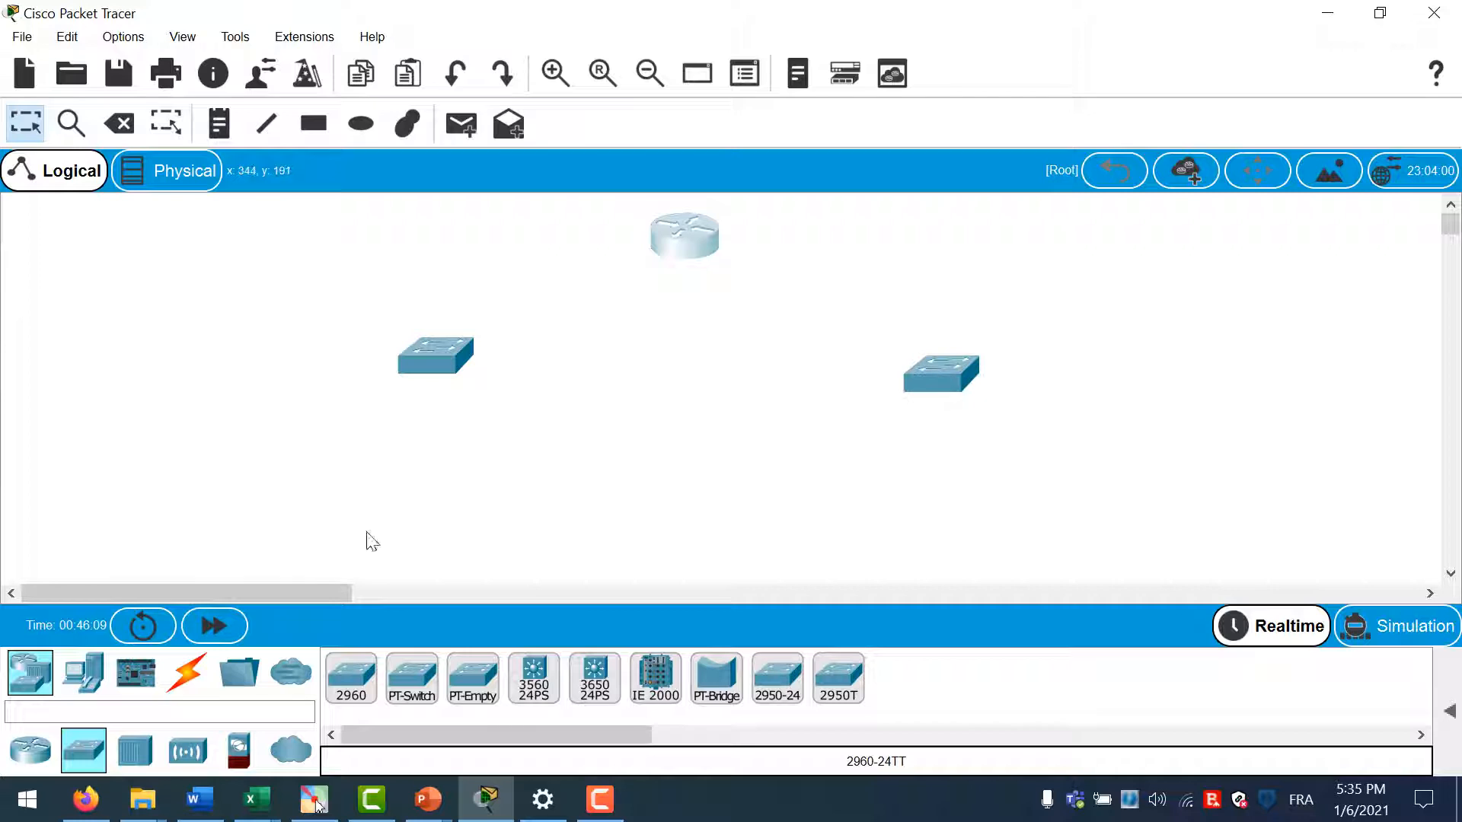
Place six PCs in the workspace, three below each switch
click(87, 686)
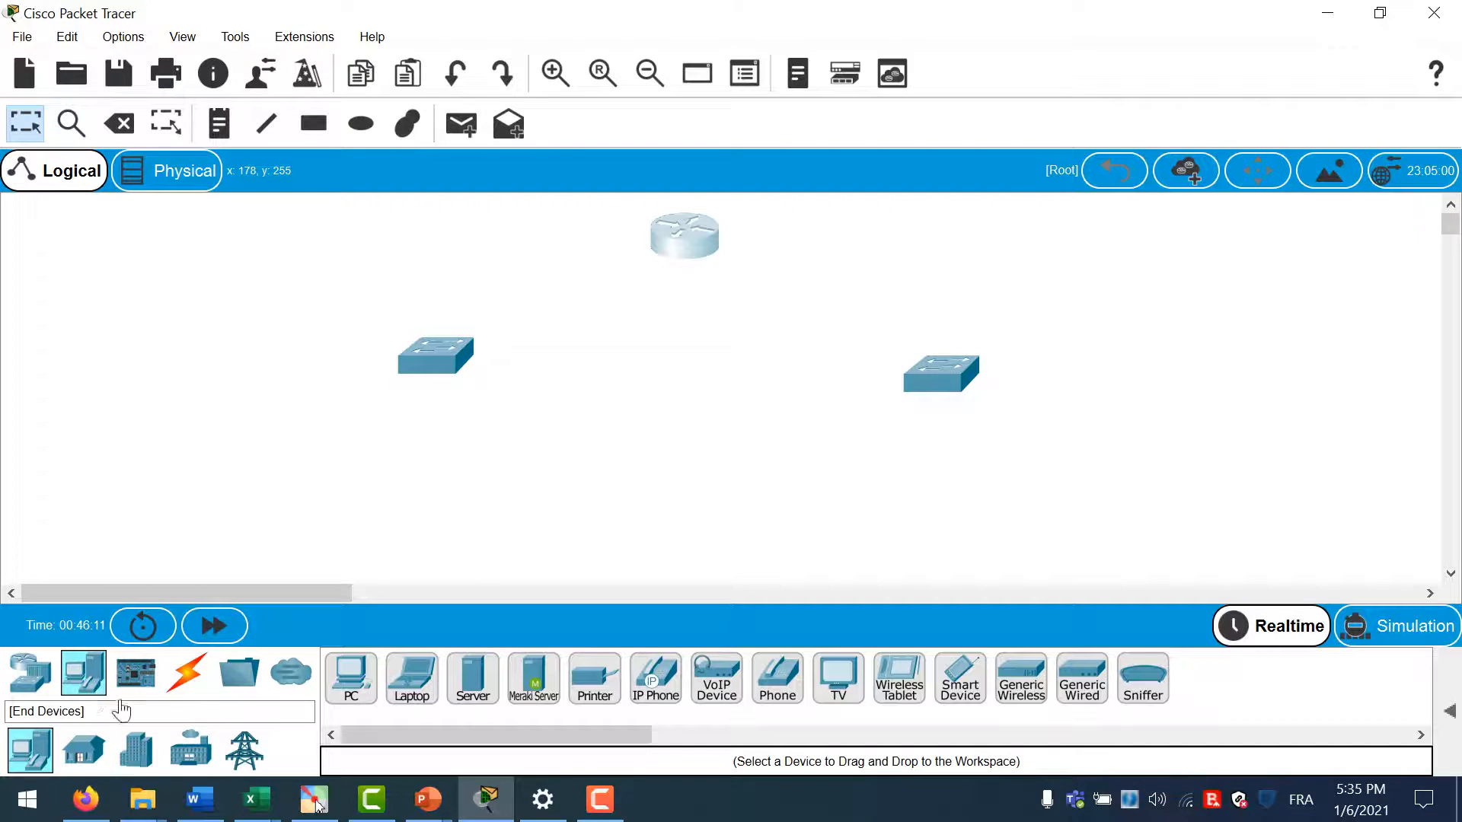
click(363, 689)
click(198, 494)
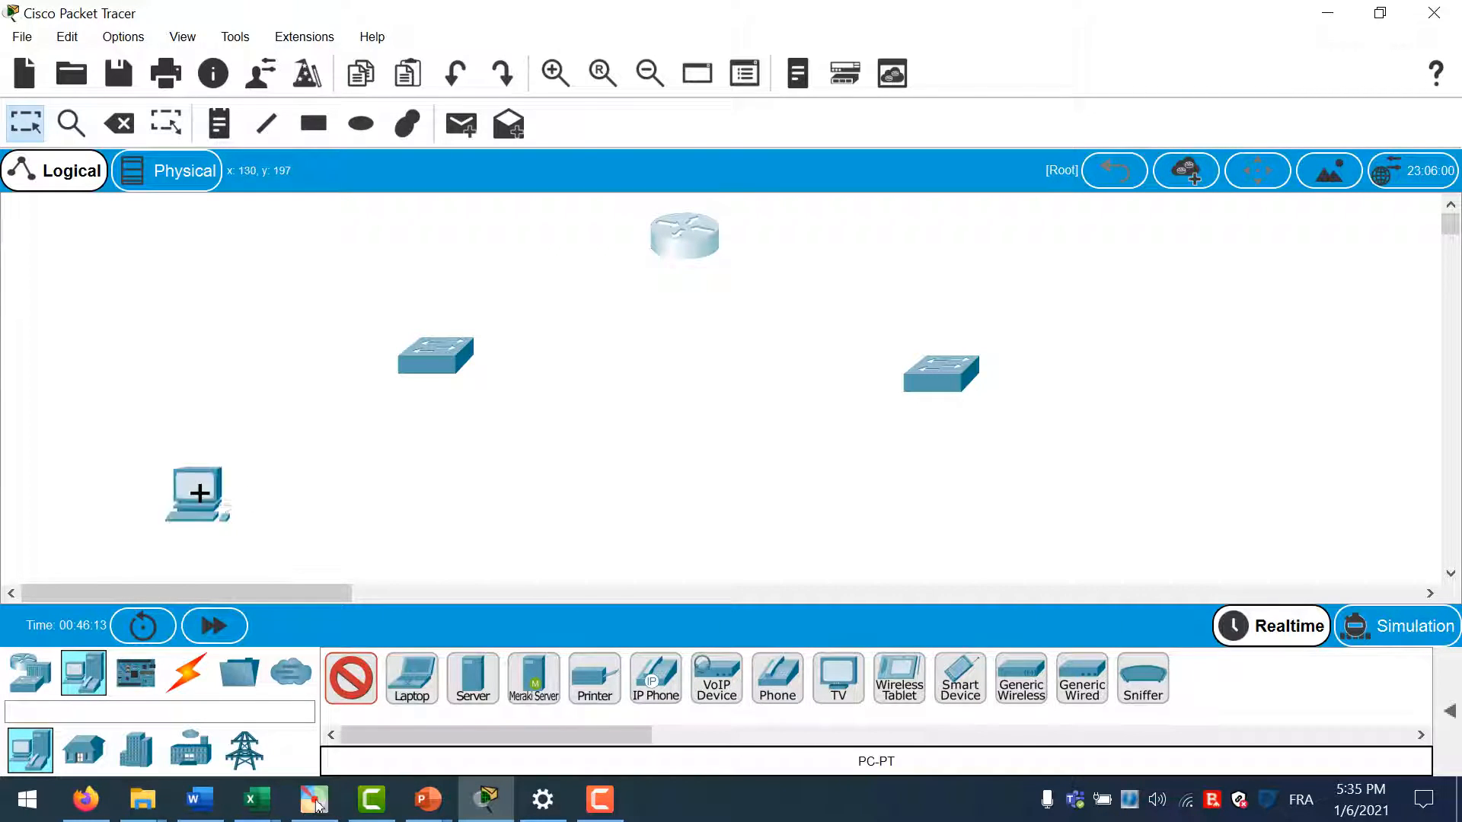
click(347, 506)
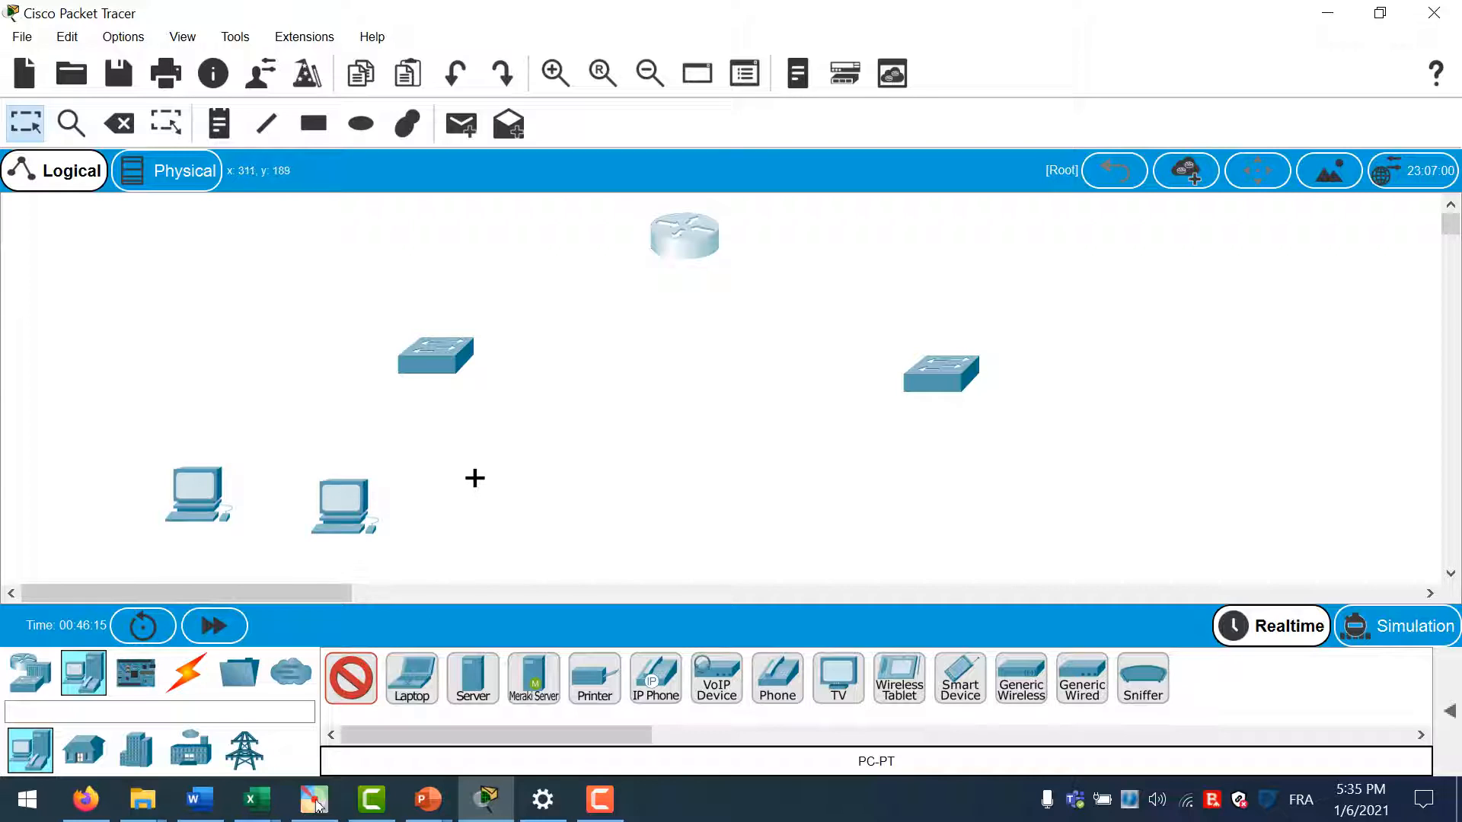
click(484, 488)
click(902, 492)
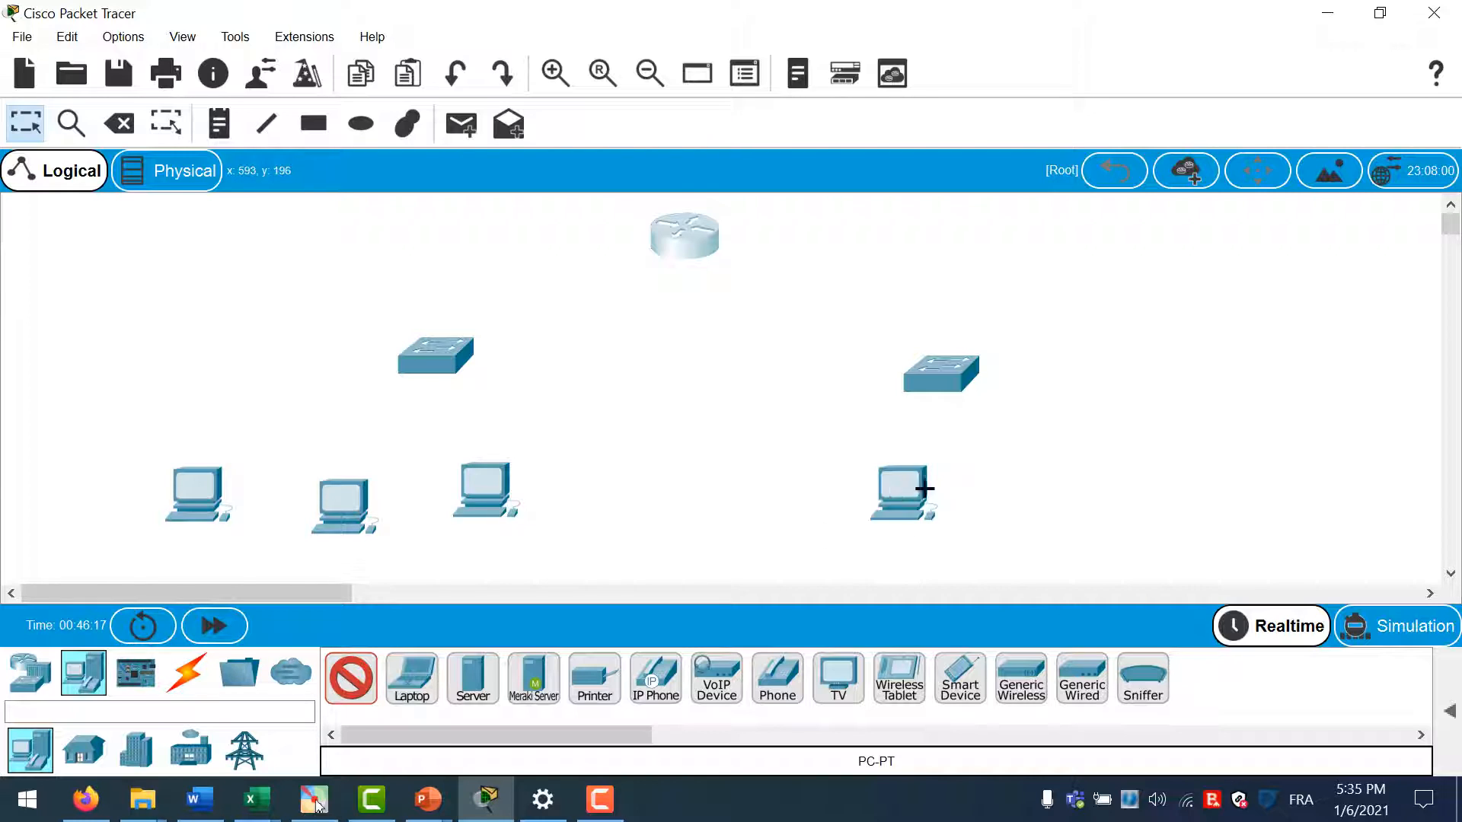
click(1050, 491)
click(1175, 491)
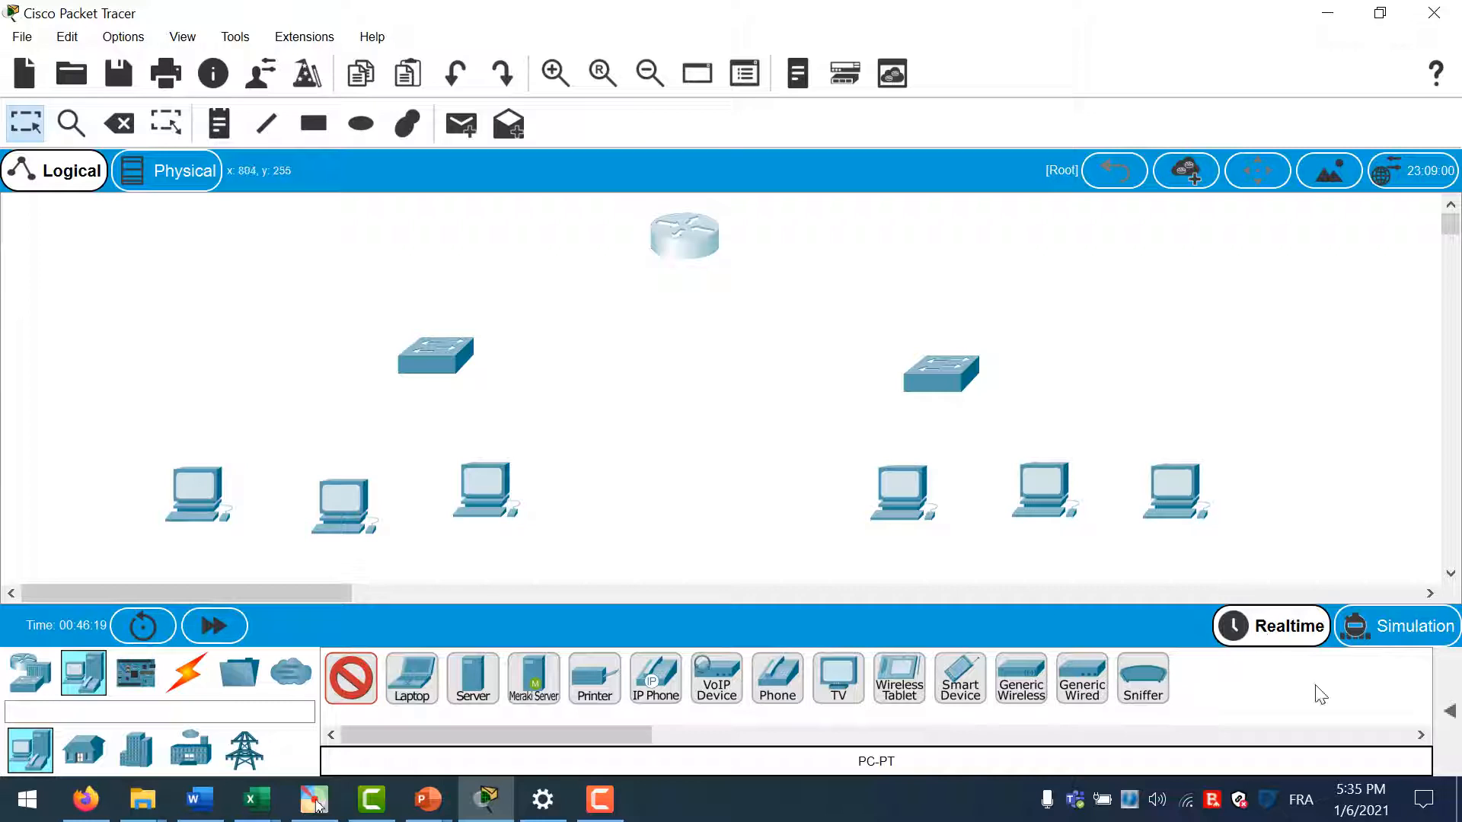
Connect the three left-hand PCs to the left switch using automatically chosen connections
click(1450, 710)
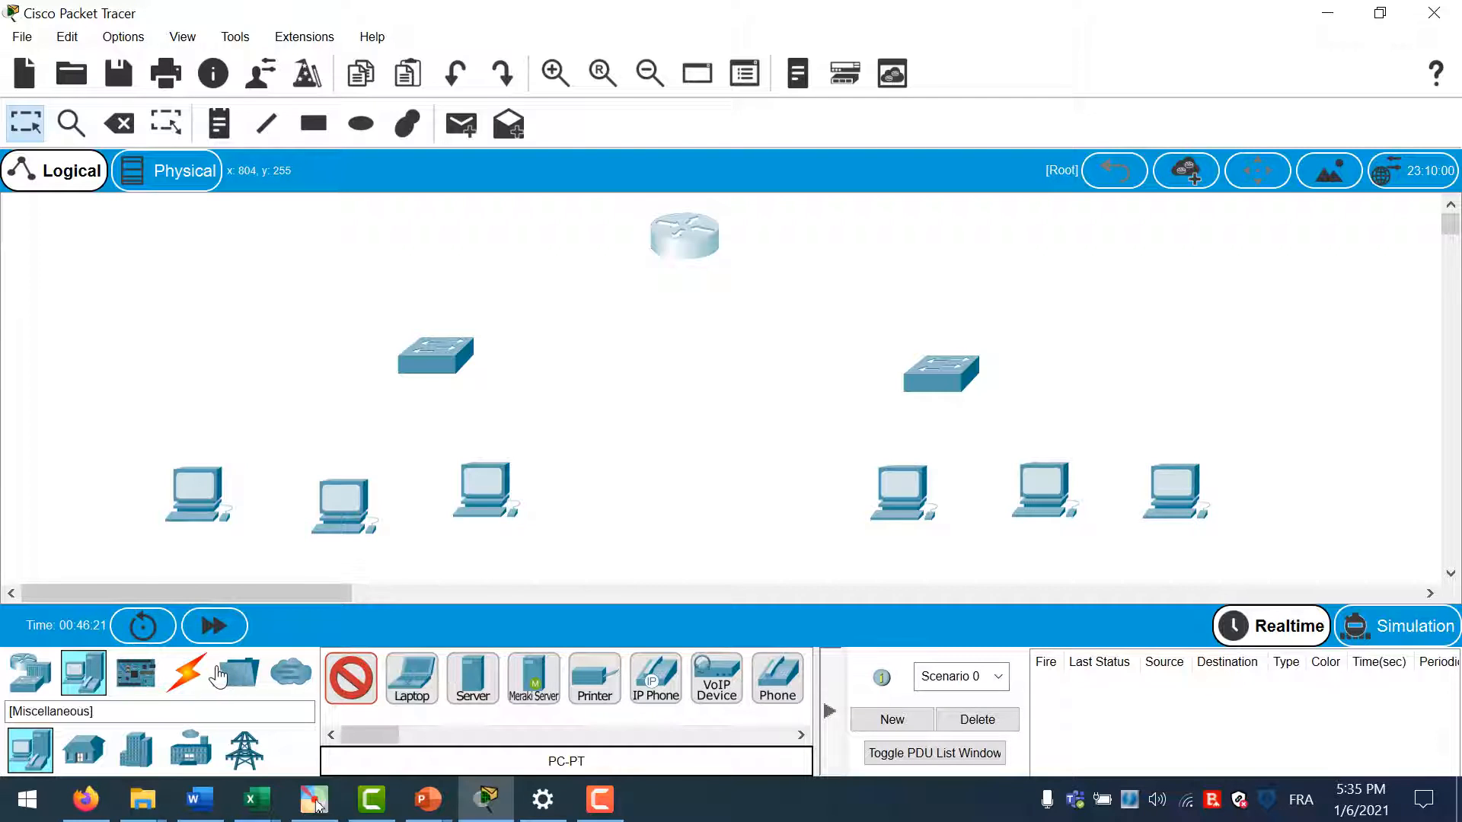
click(200, 682)
click(356, 689)
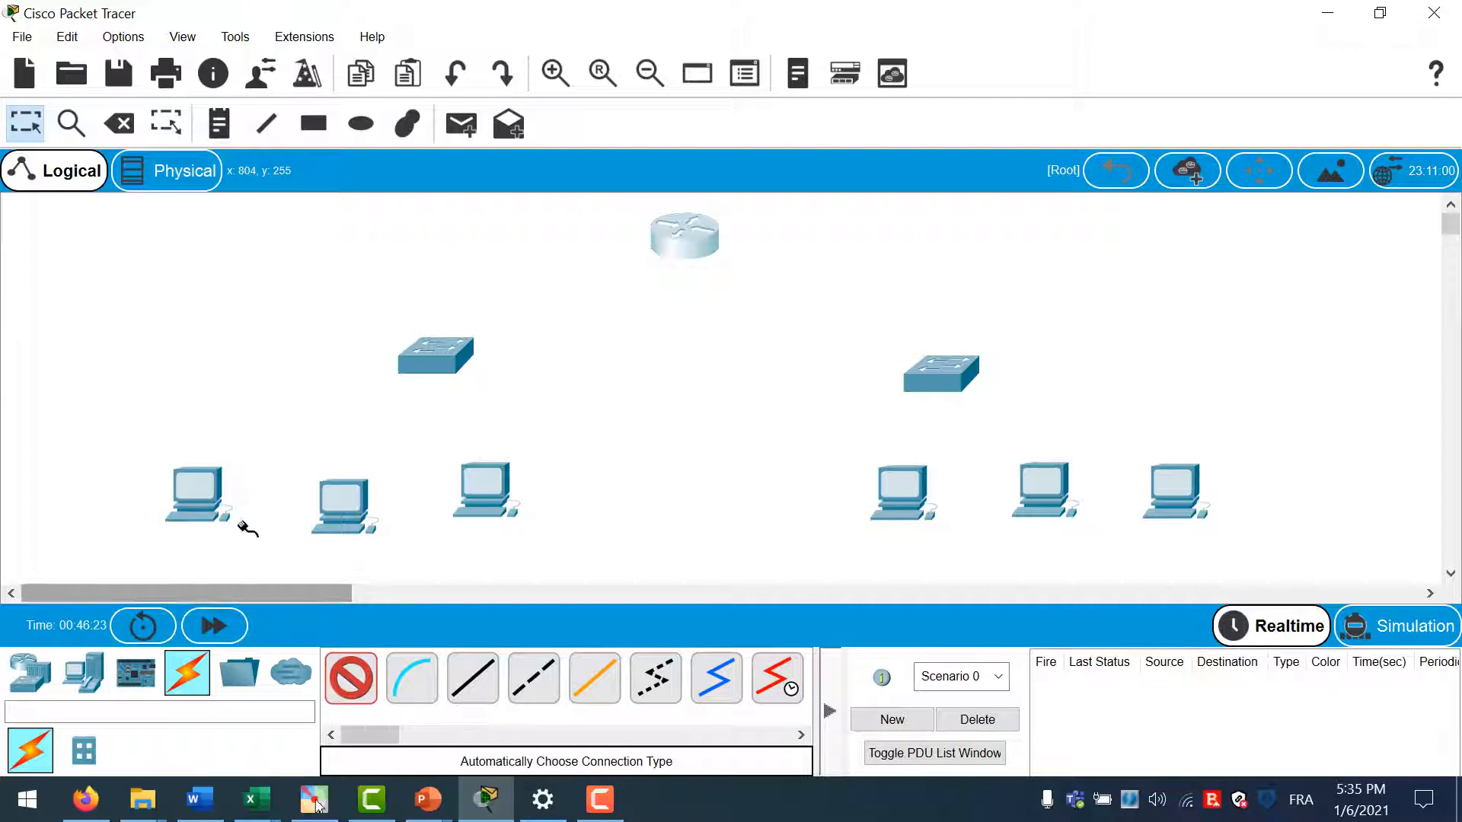
click(194, 495)
click(431, 356)
click(340, 504)
click(431, 355)
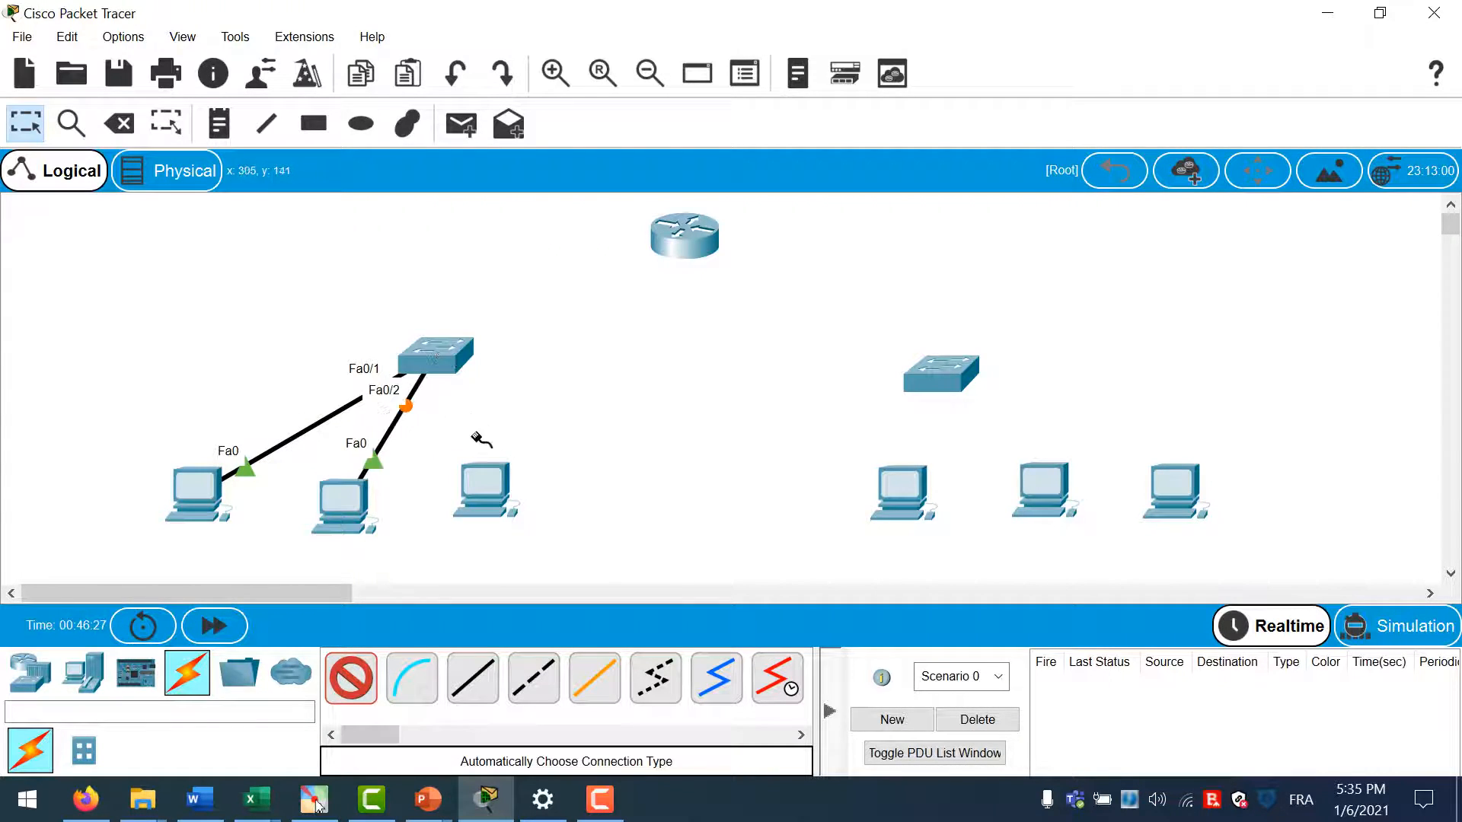
click(503, 497)
click(445, 358)
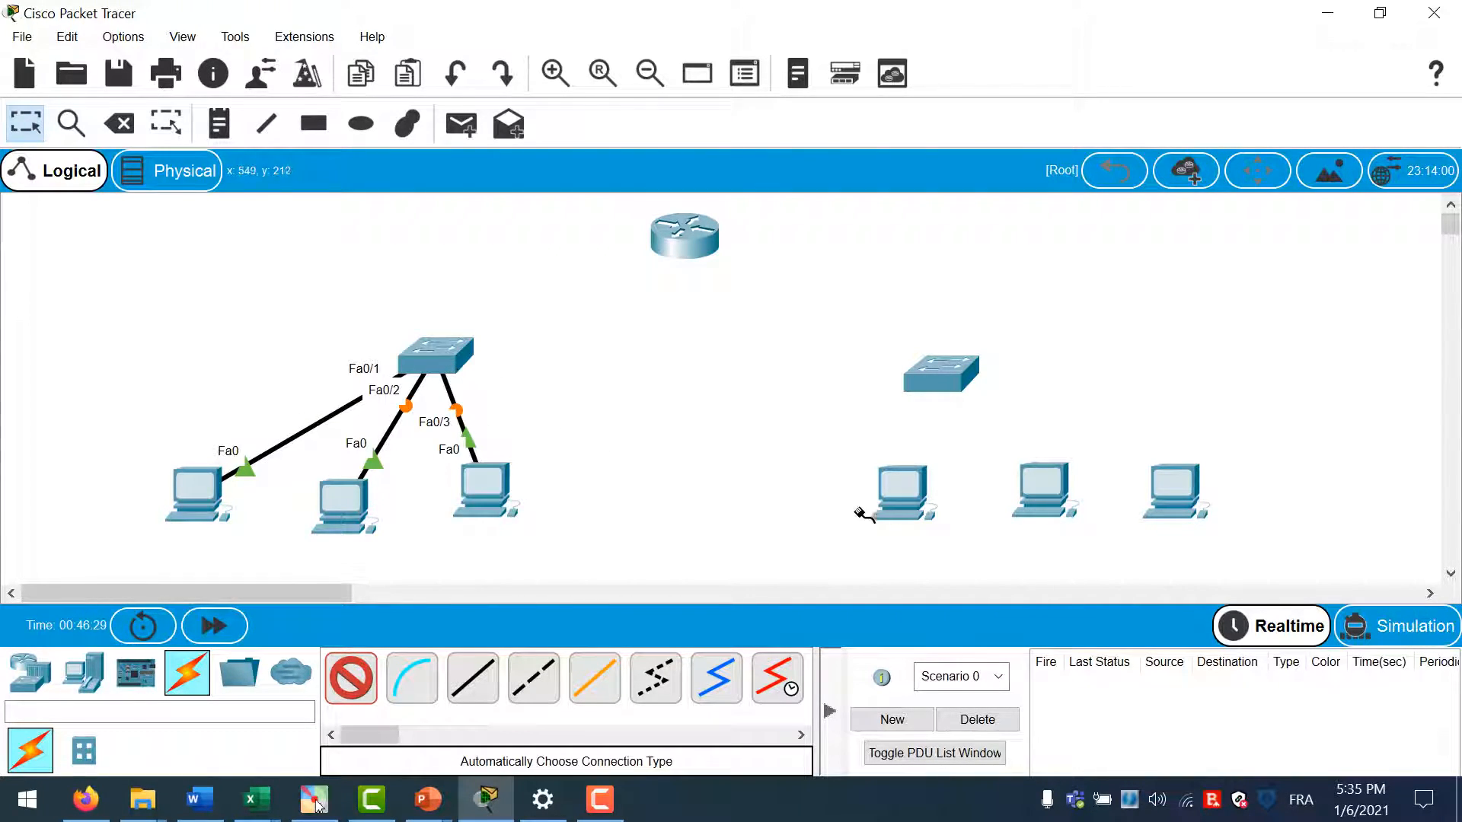
Connect the three right-hand PCs to the right switch using automatically chosen connections
click(887, 500)
click(941, 373)
click(1044, 486)
click(971, 369)
click(1179, 489)
click(959, 376)
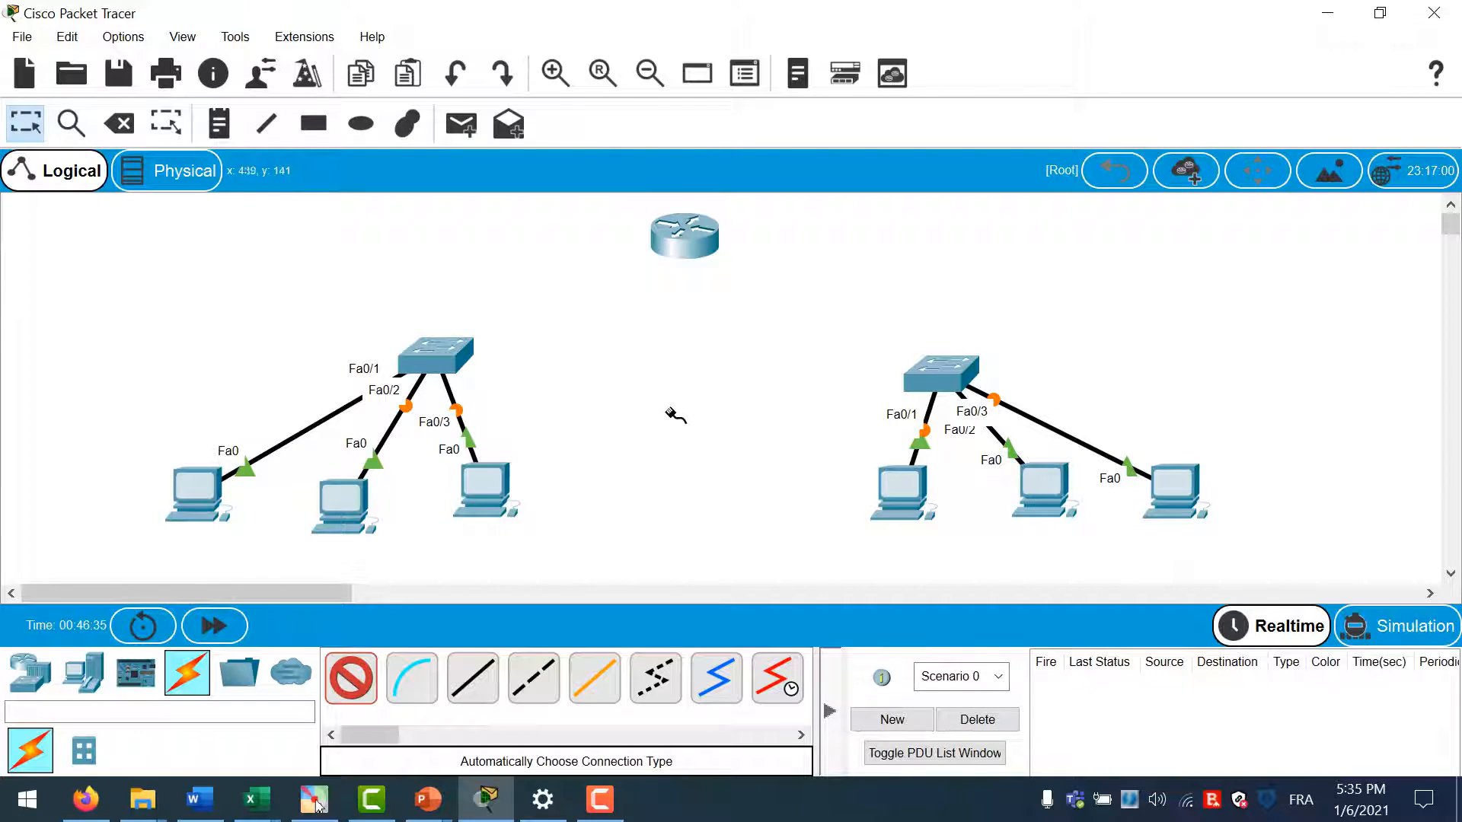
Add a note with the network address 2001:DB8:ACAD:1::/64 below the left group of PCs
scroll(673, 412, down, 2)
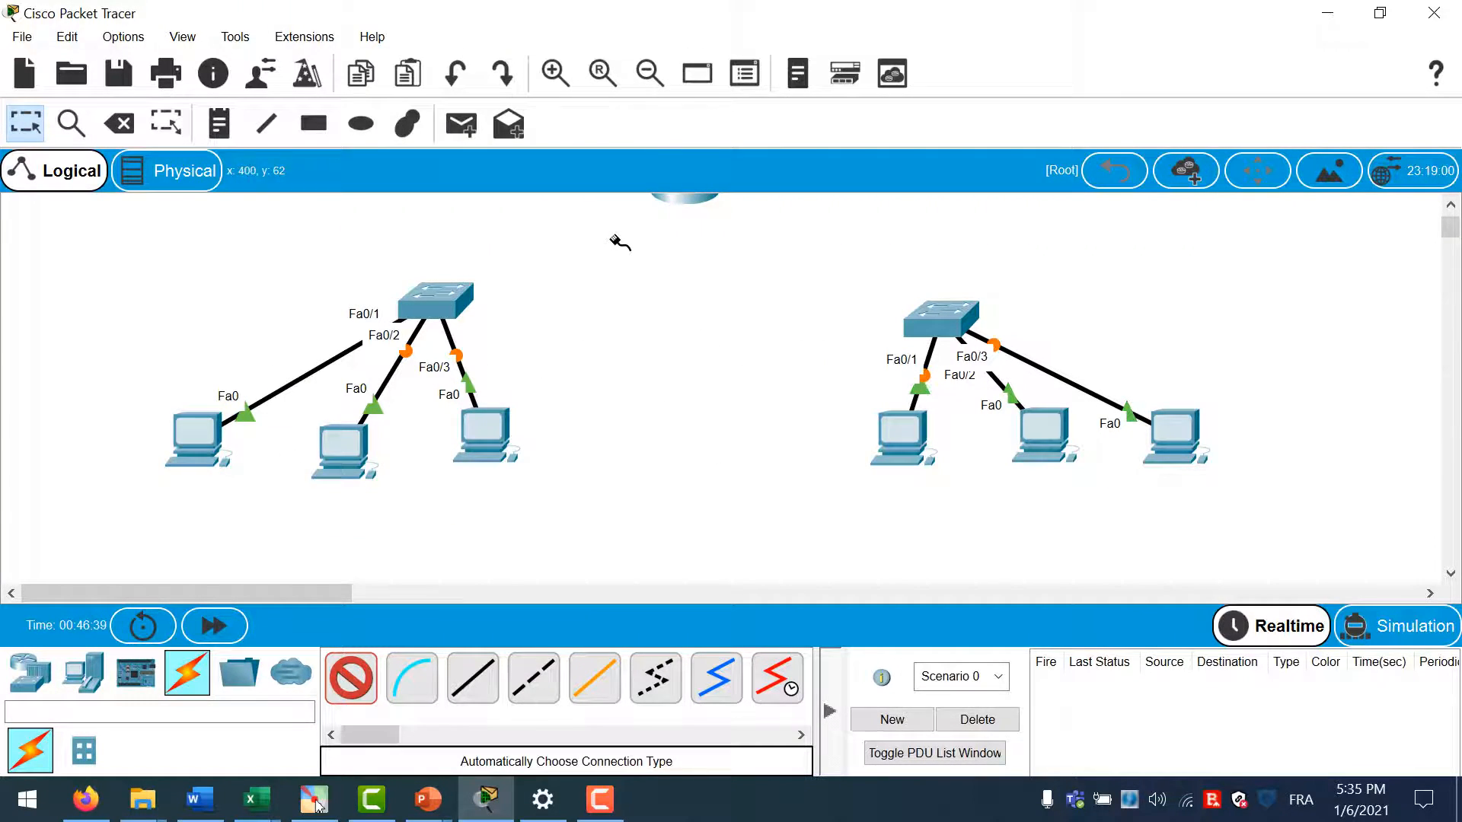
click(206, 128)
click(178, 512)
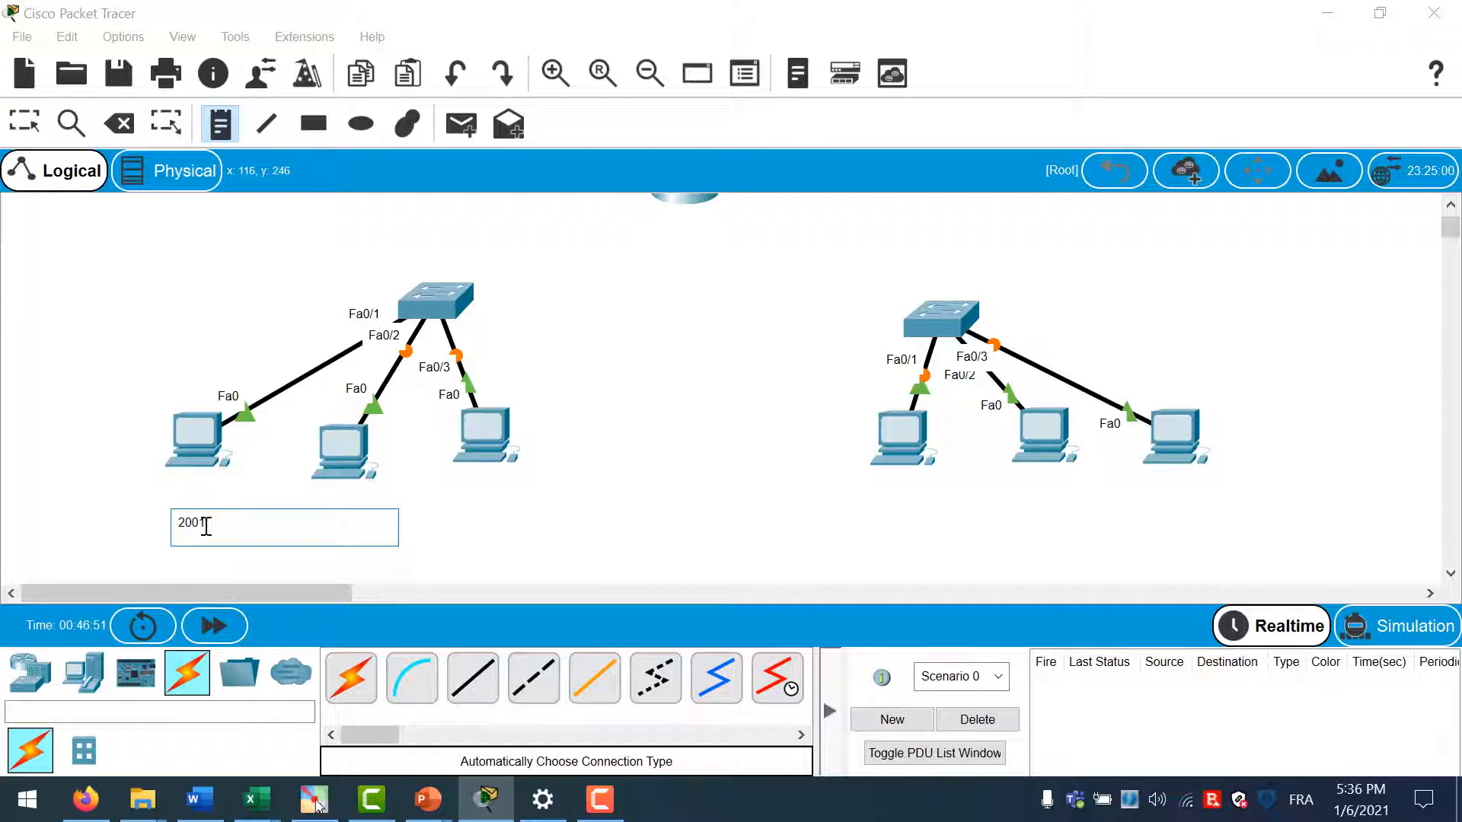
text(:DB8:ACAD:1::)
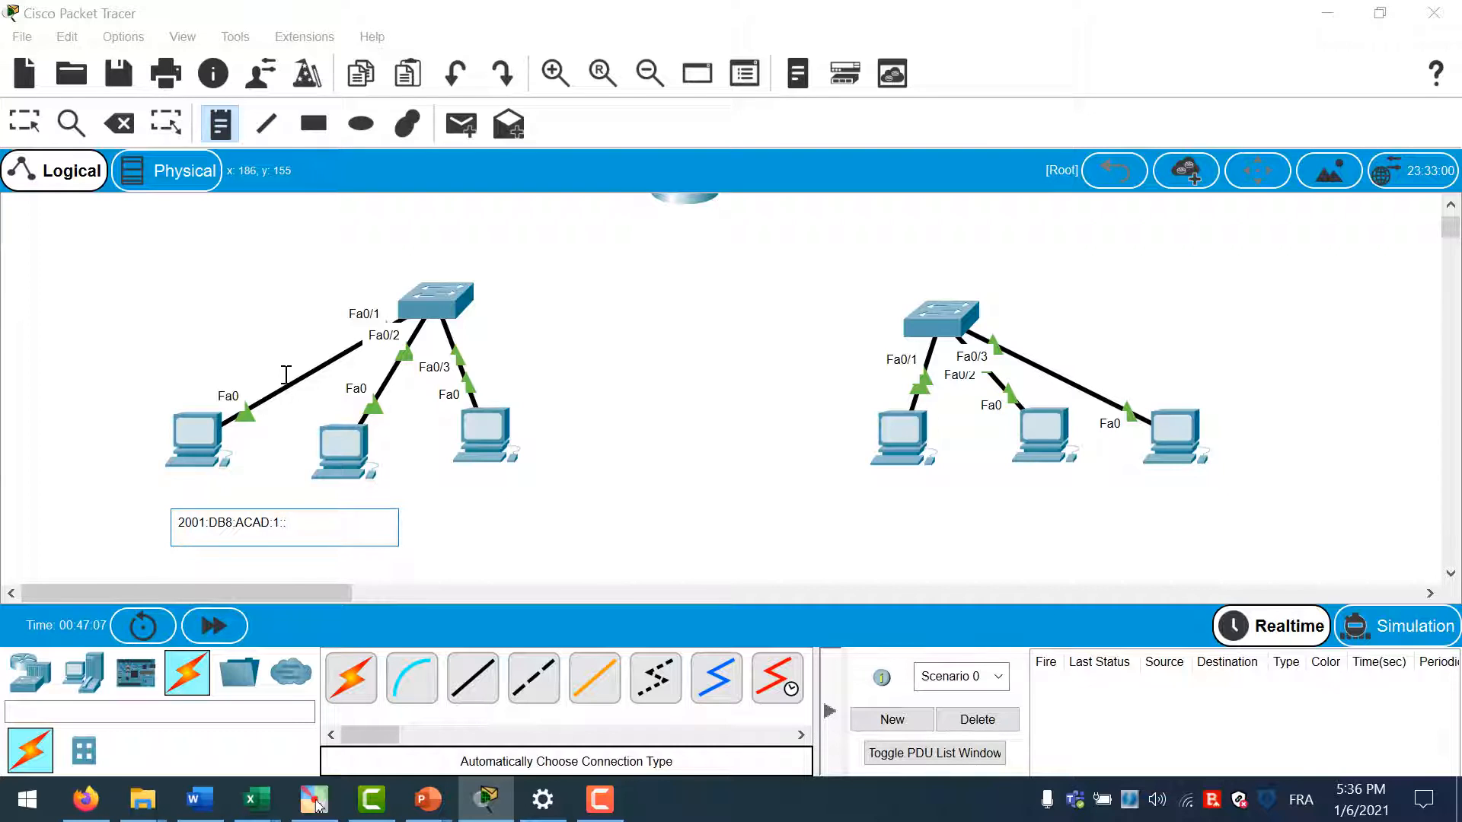
text(6)
click(510, 496)
click(244, 523)
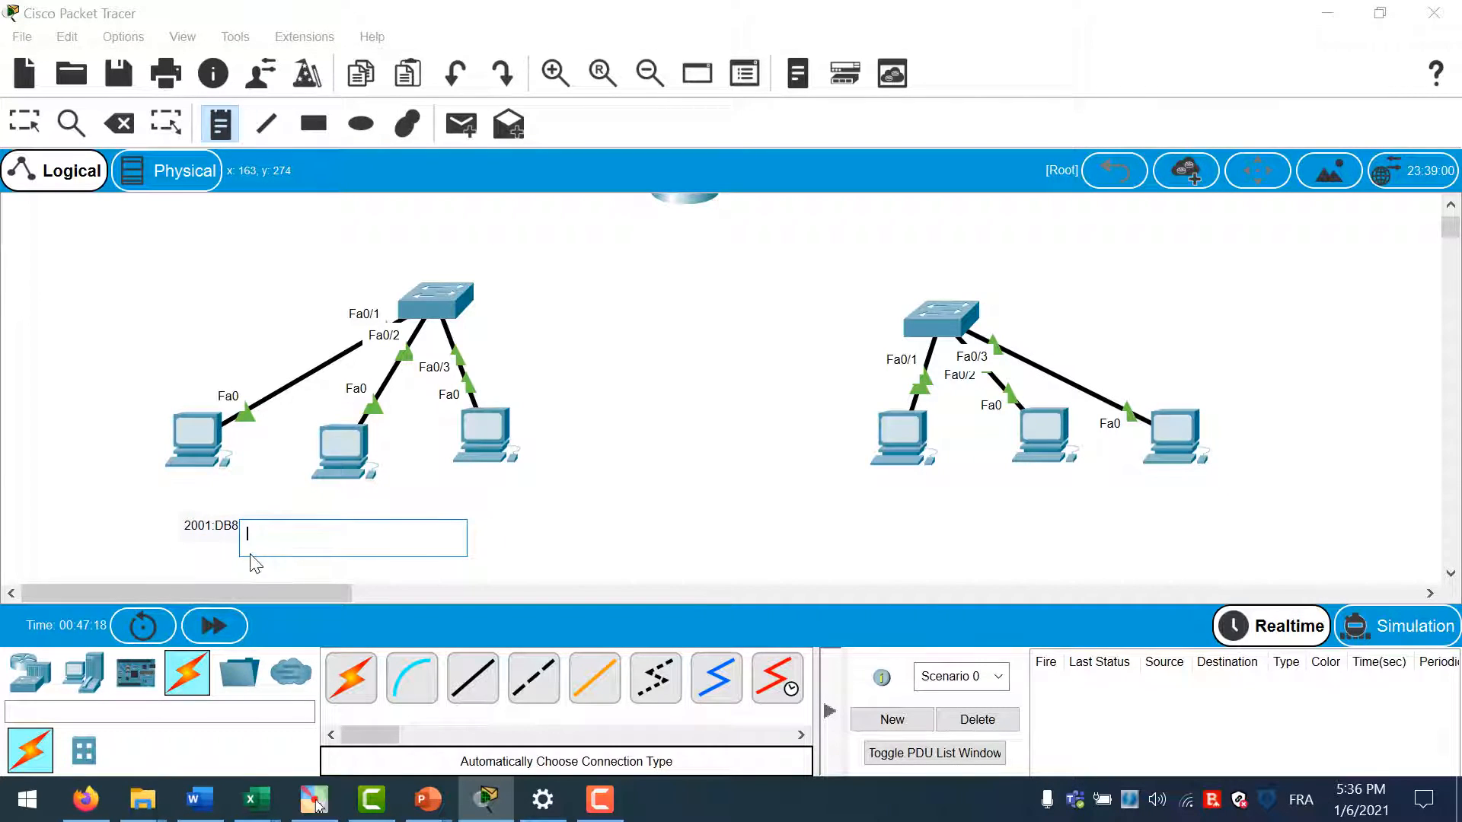
key(Escape)
drag(239, 523, 232, 548)
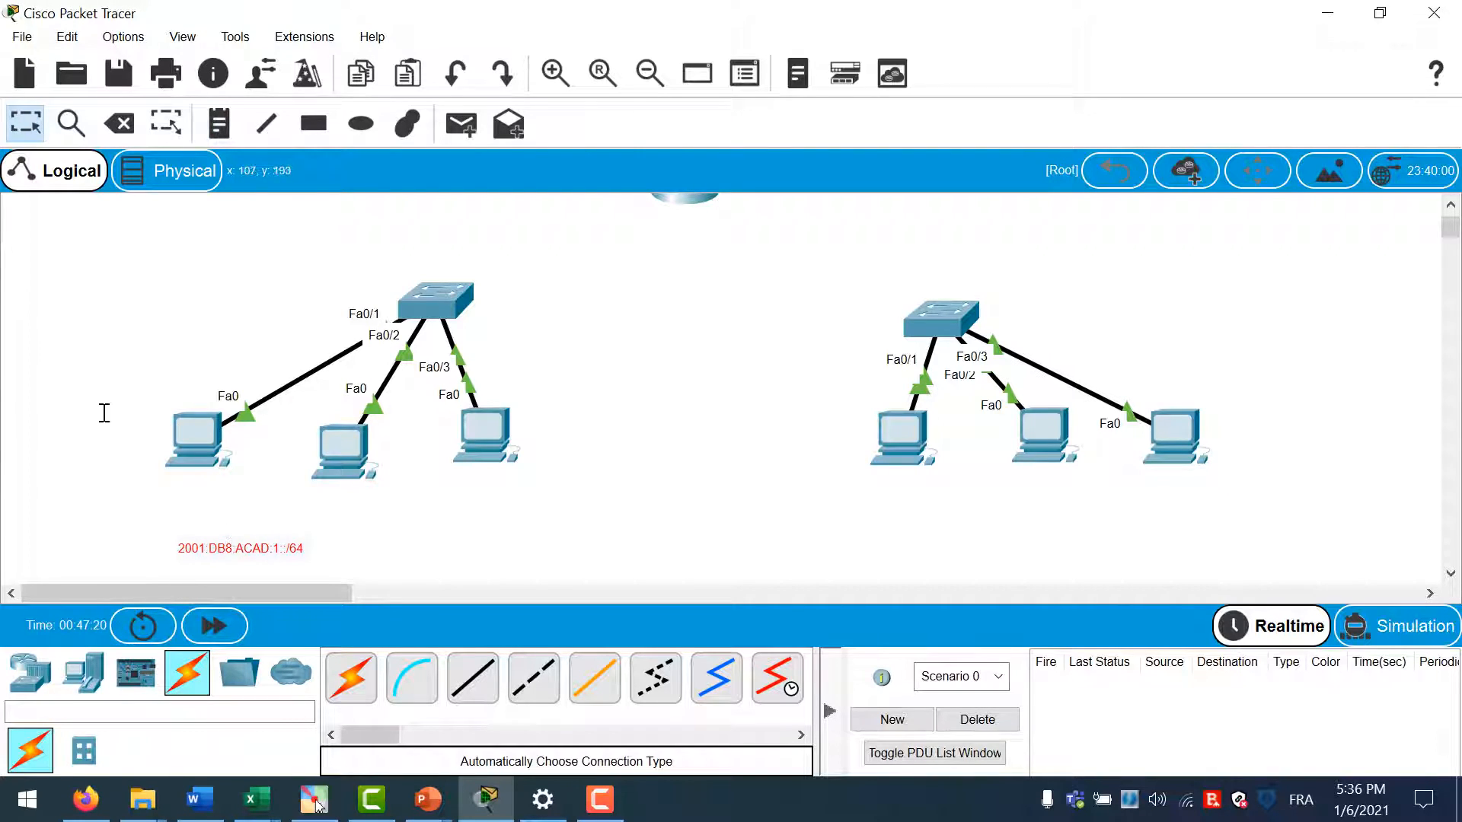
Label the first PC of the left network with the note 2001:DB8:ACAD:1::1/64 and copy its text for reuse
click(223, 128)
click(109, 481)
text(2001:DB8)
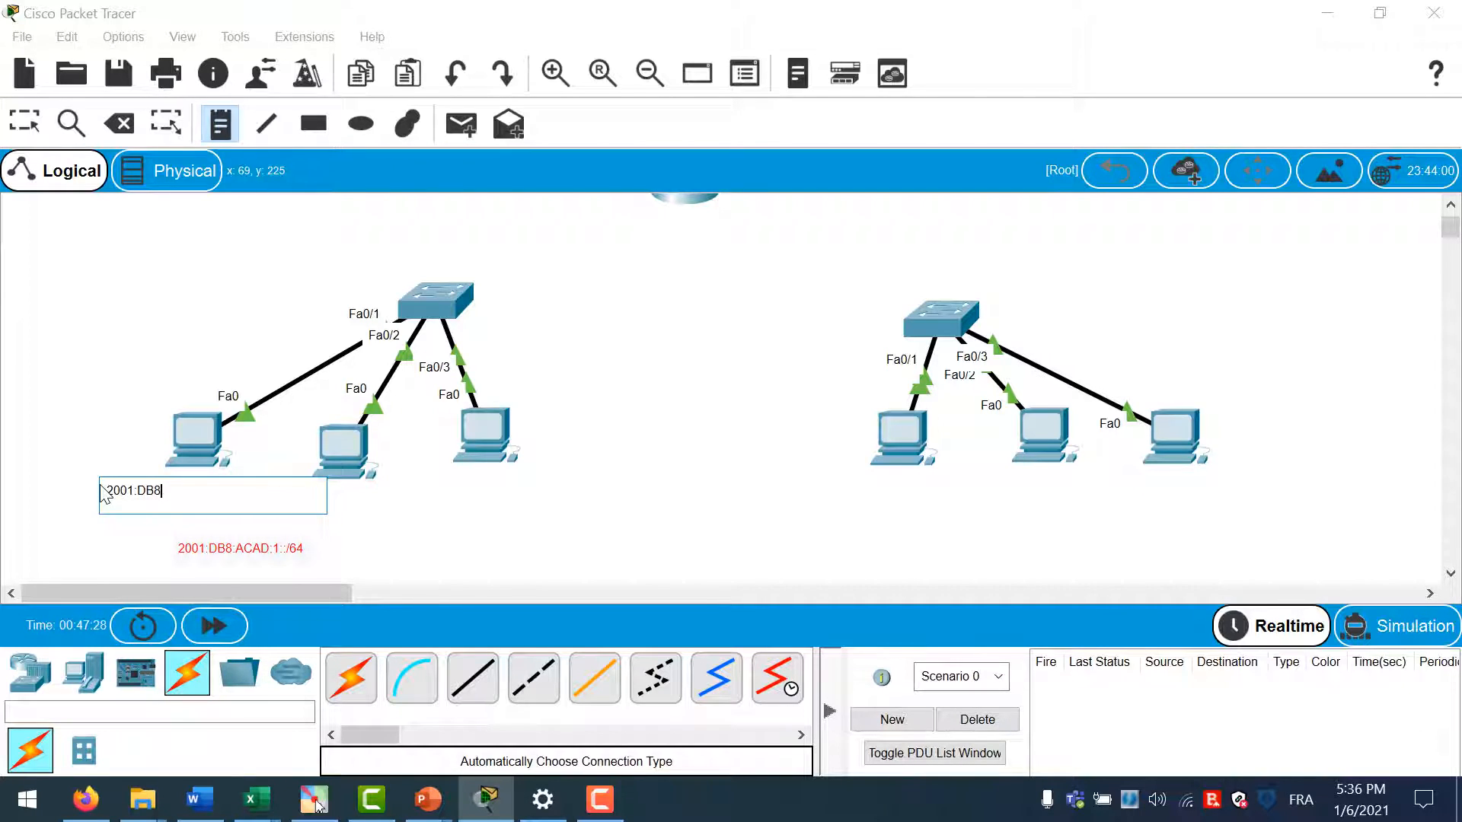
text(:ACAD)
text(:1::1/64)
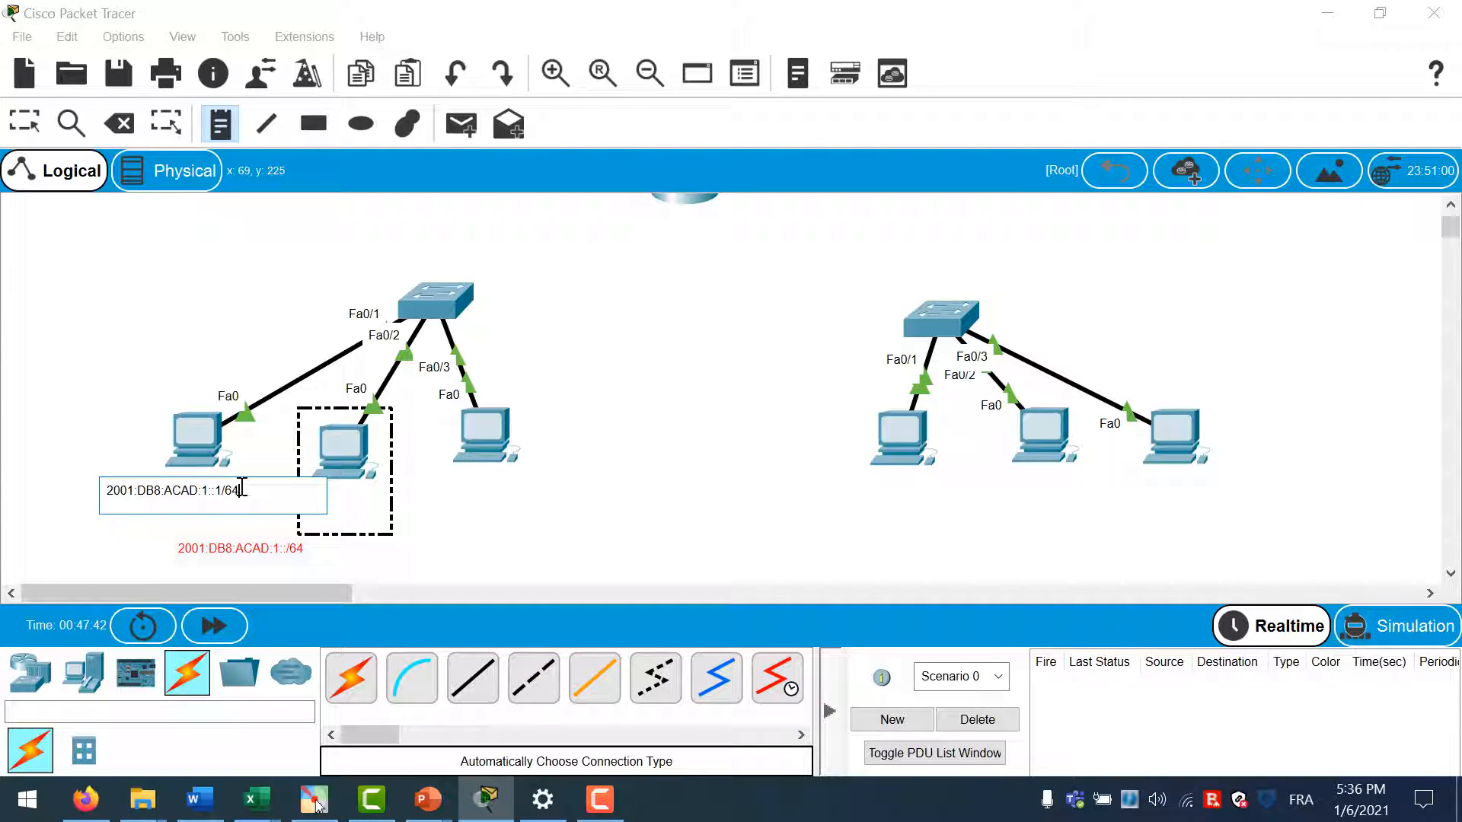
drag(241, 488, 110, 488)
key(ctrl+c)
click(404, 499)
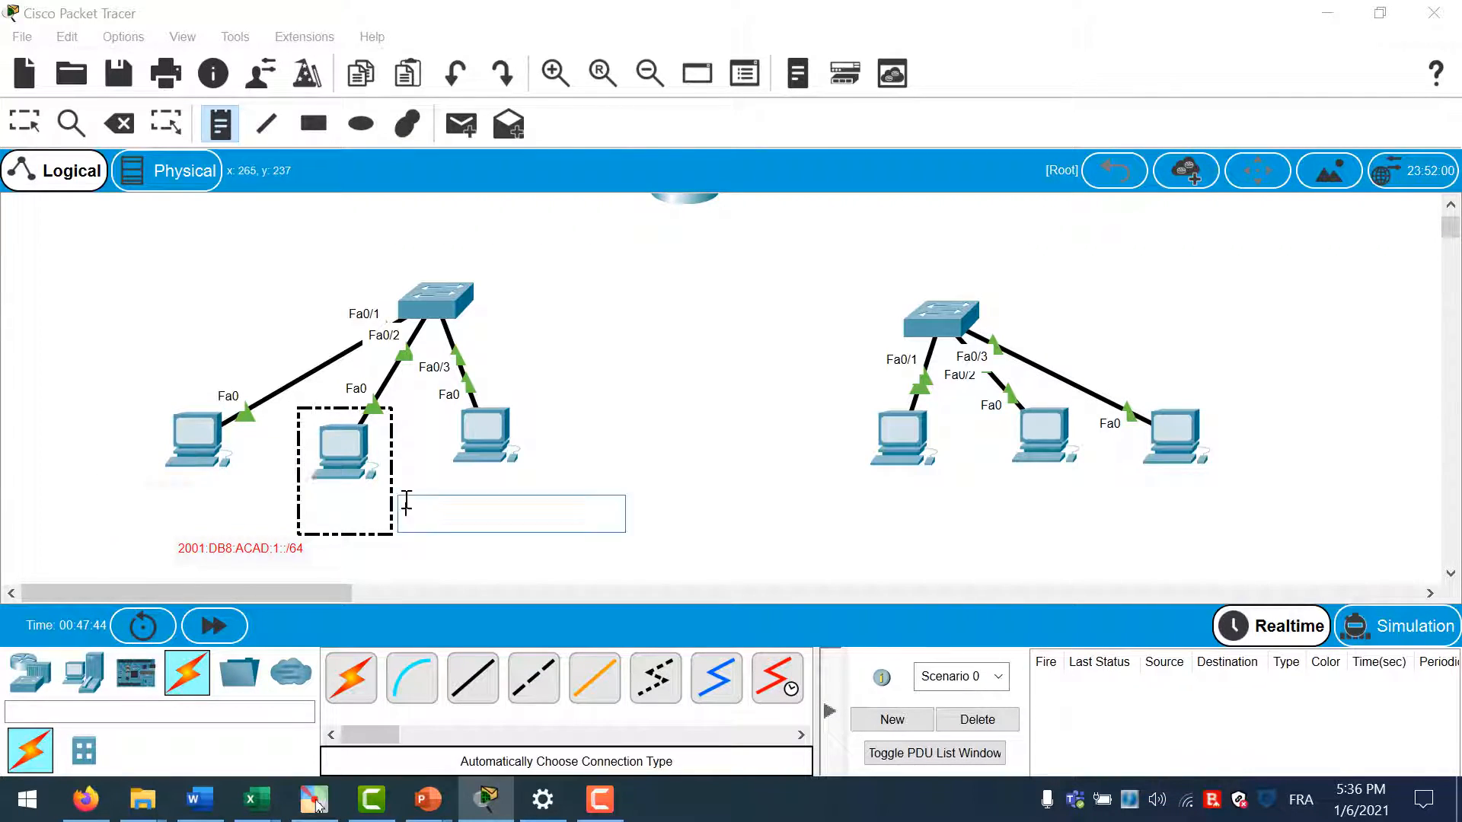
click(346, 503)
key(Escape)
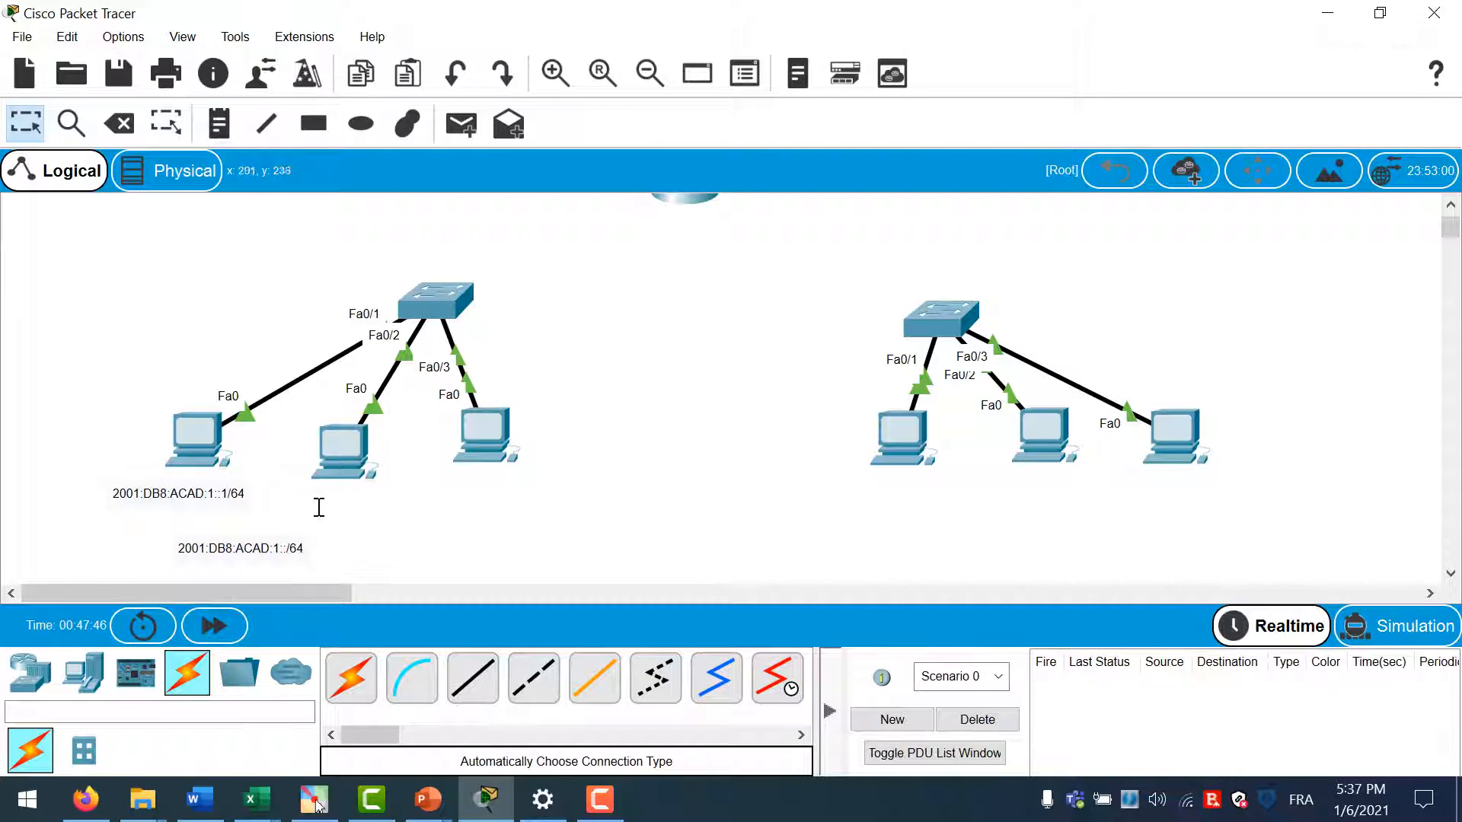
Label the second PC of the left network with the note 2001:DB8:ACAD:1::2, based on the copied address
click(228, 131)
click(314, 505)
key(ctrl+v)
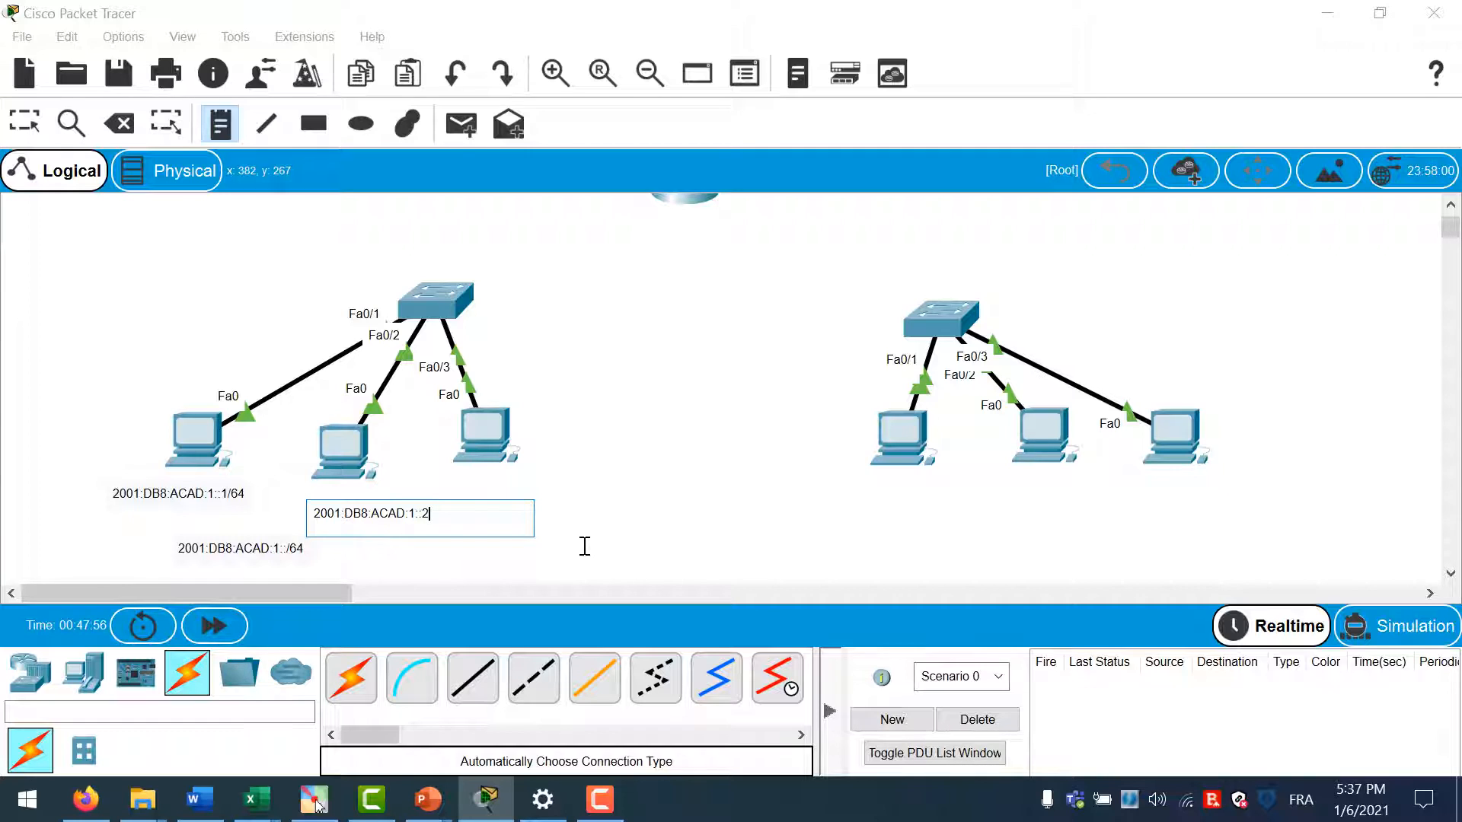
key(Escape)
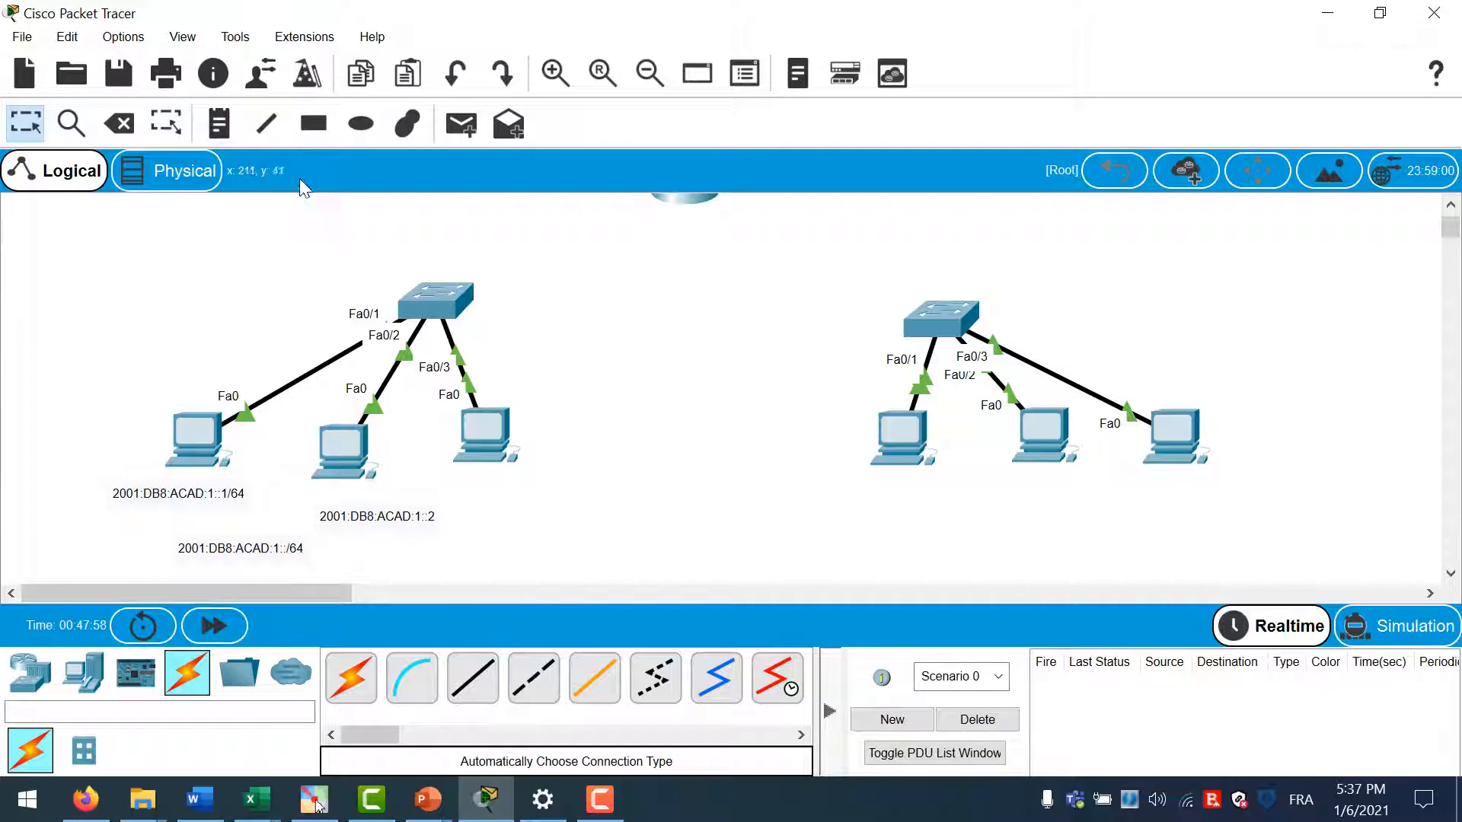
Label the third PC of the left network with the note 2001:DB8:ACAD:1::3, based on the copied address
click(218, 126)
click(488, 493)
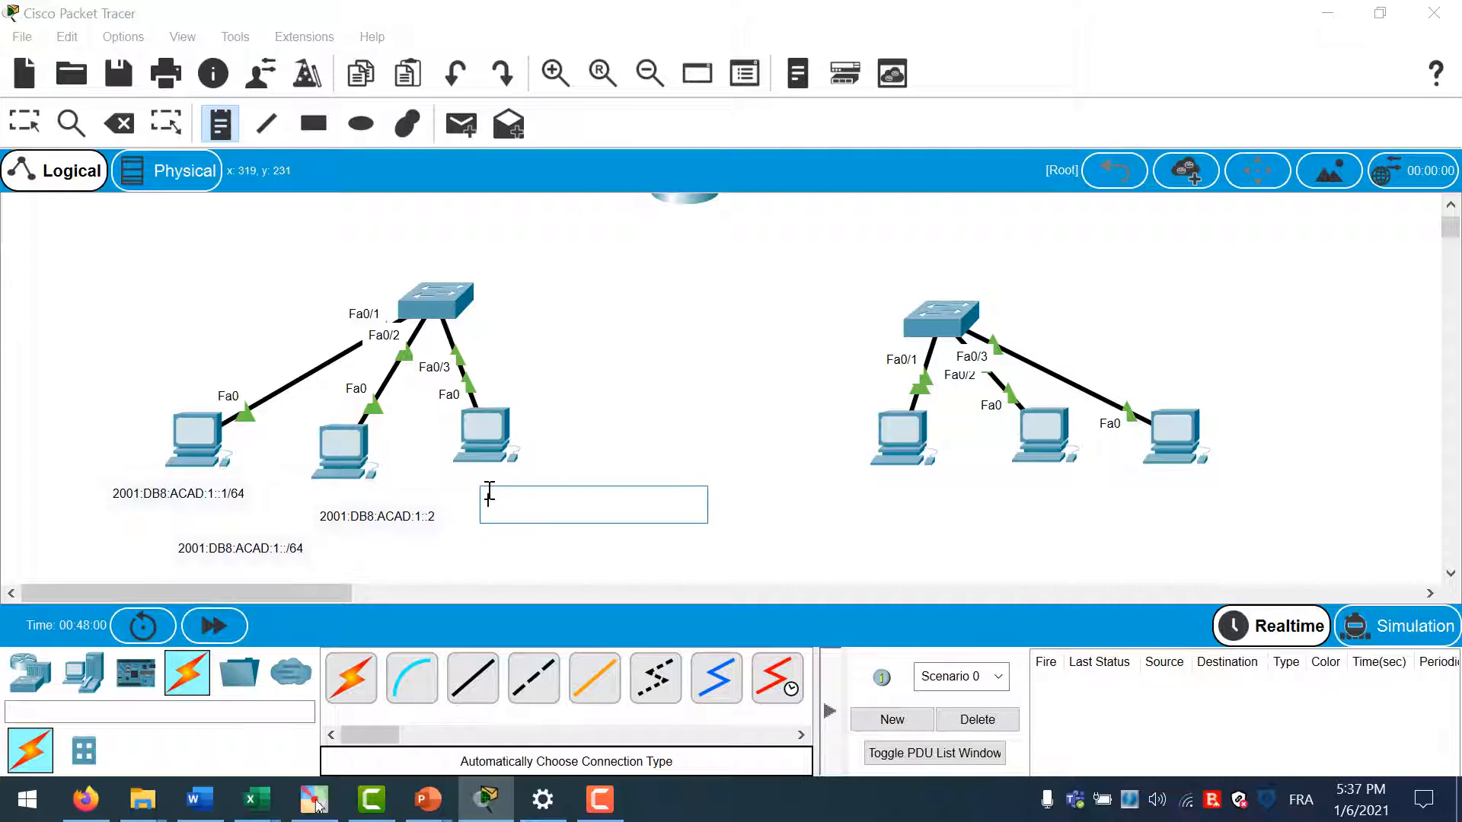
key(ctrl+v)
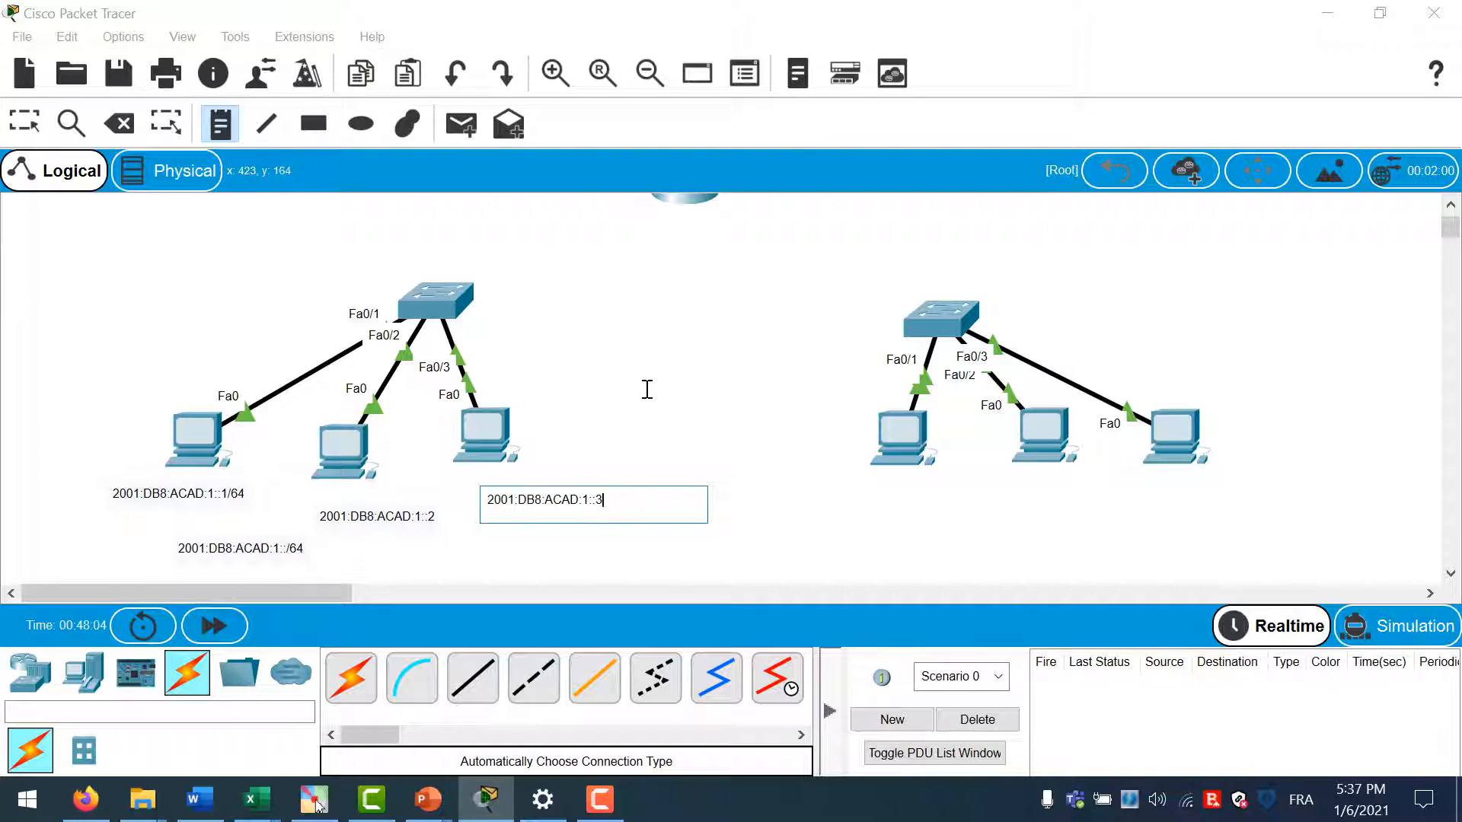
key(Escape)
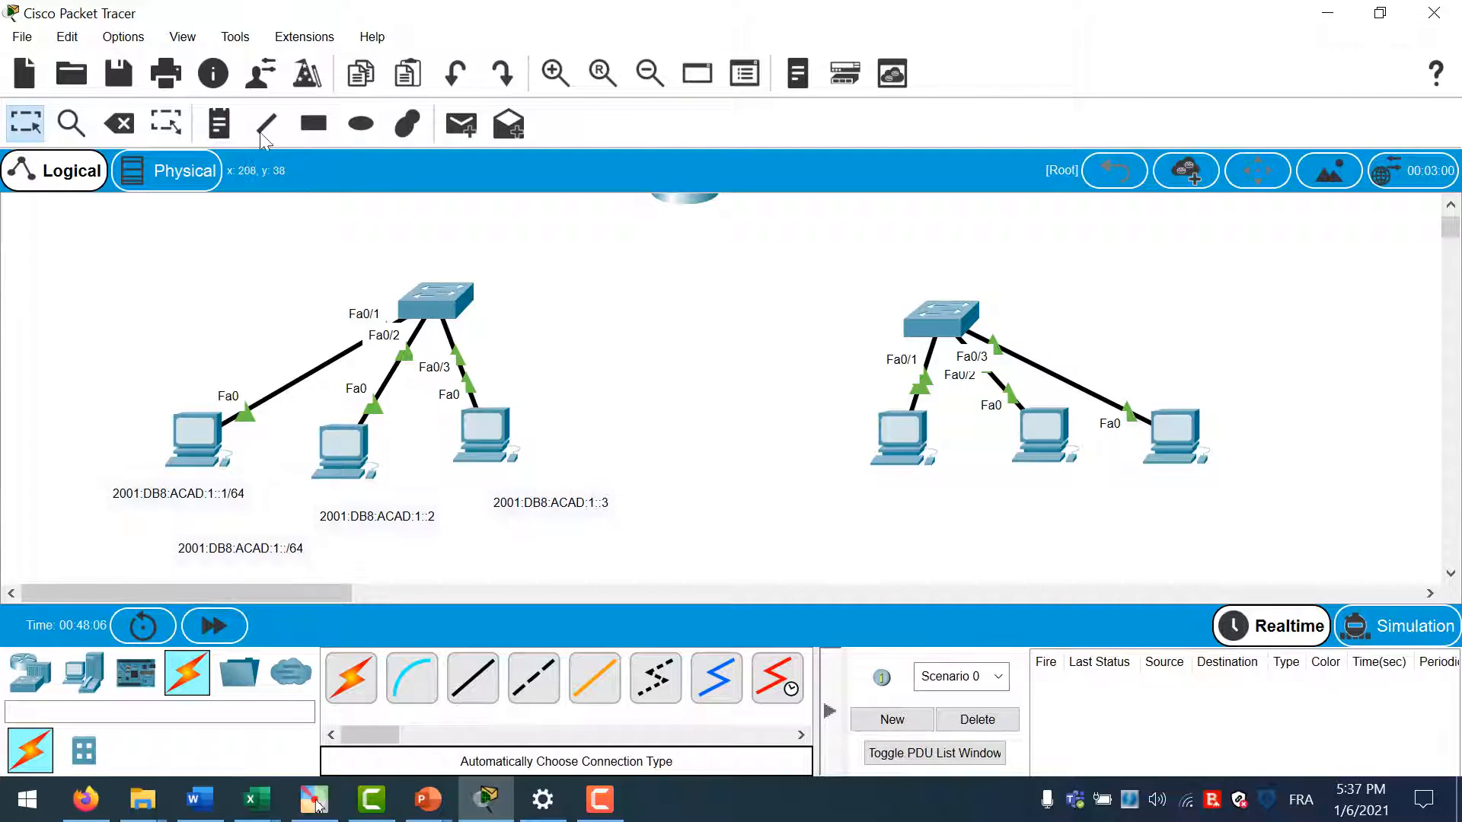
Add a note with the network address 2001:DB8:ACAD:2::/64 below the right group of PCs
click(218, 124)
click(974, 518)
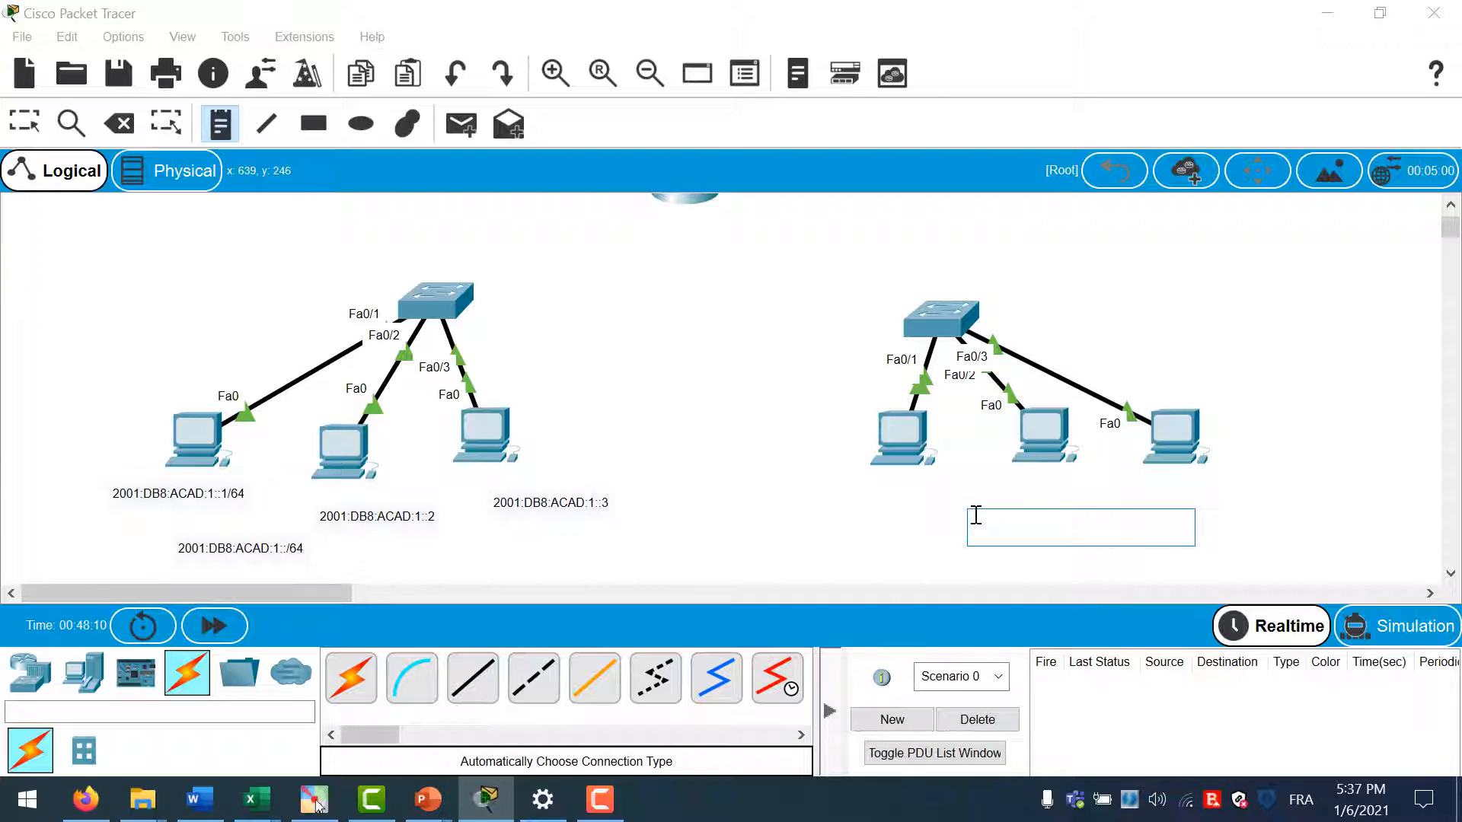
text(2001:DB8:ACAD:1::1/64)
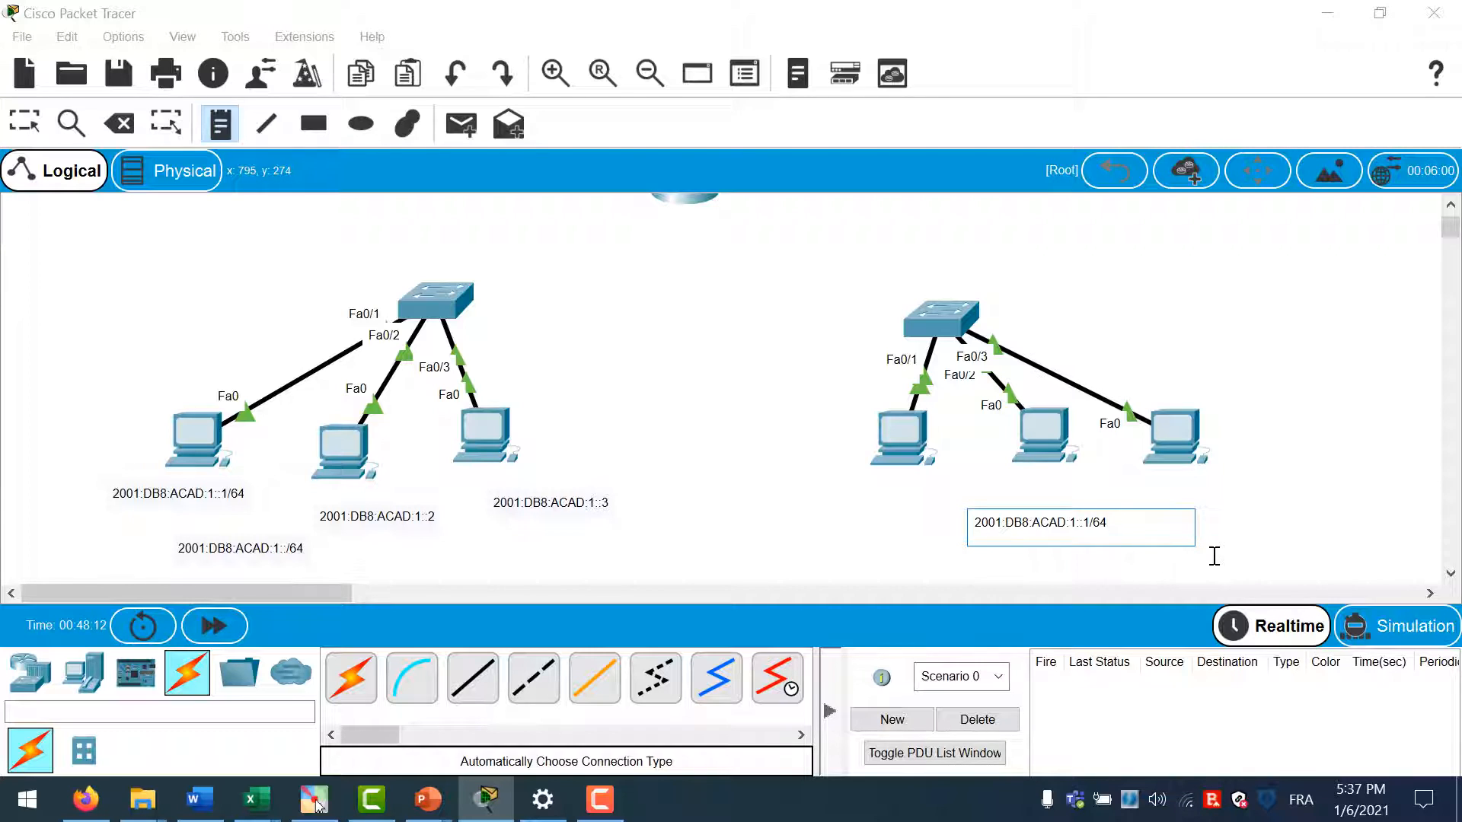
key(BackSpace)
key(BackSpace)
text(2)
key(Escape)
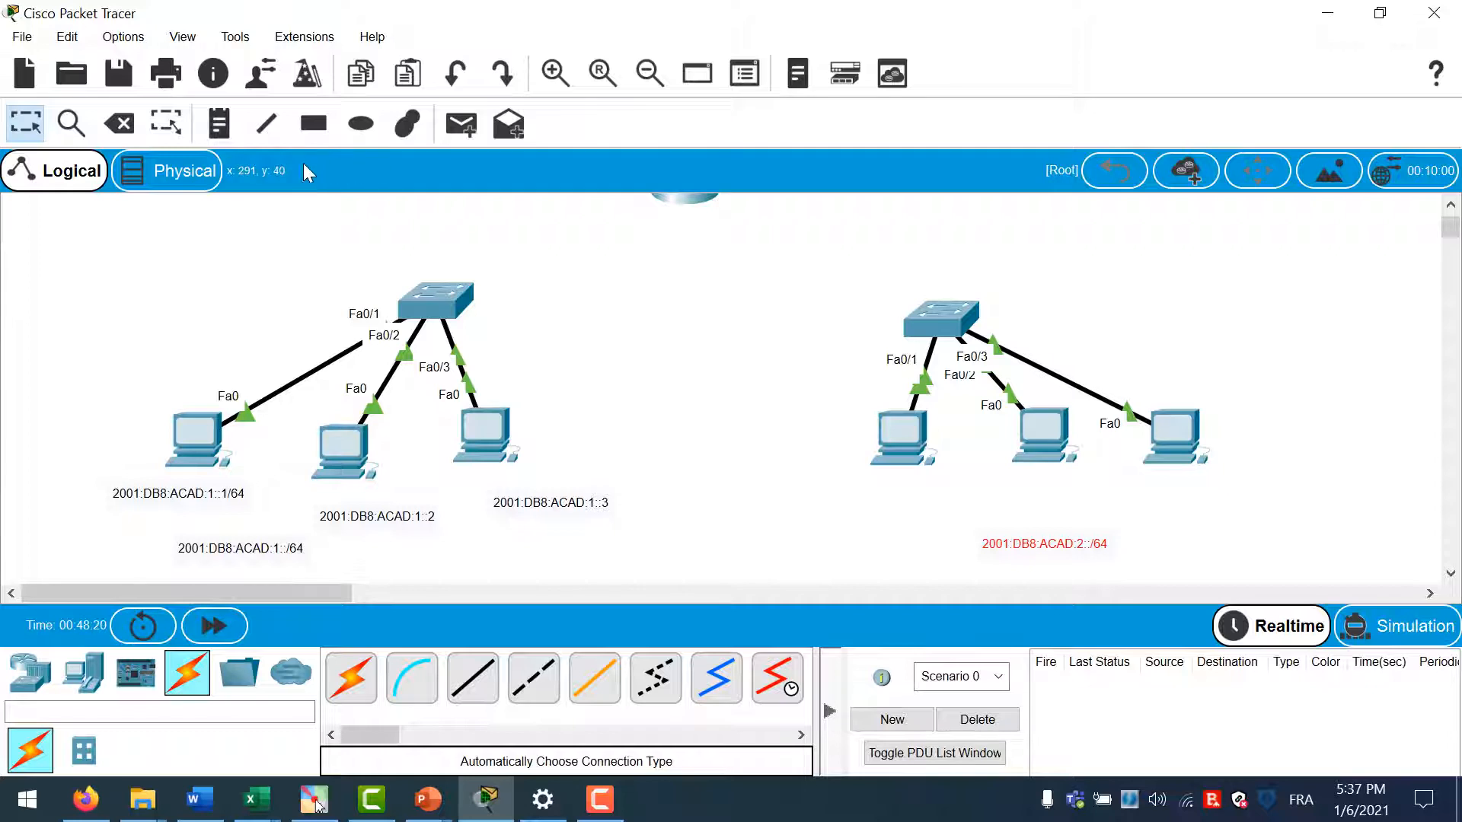
Label the first PC of the right network with the note 2001:DB8:ACAD:2::1/64
click(219, 124)
click(863, 482)
text(2001:DB8:ACAD:1::1/64)
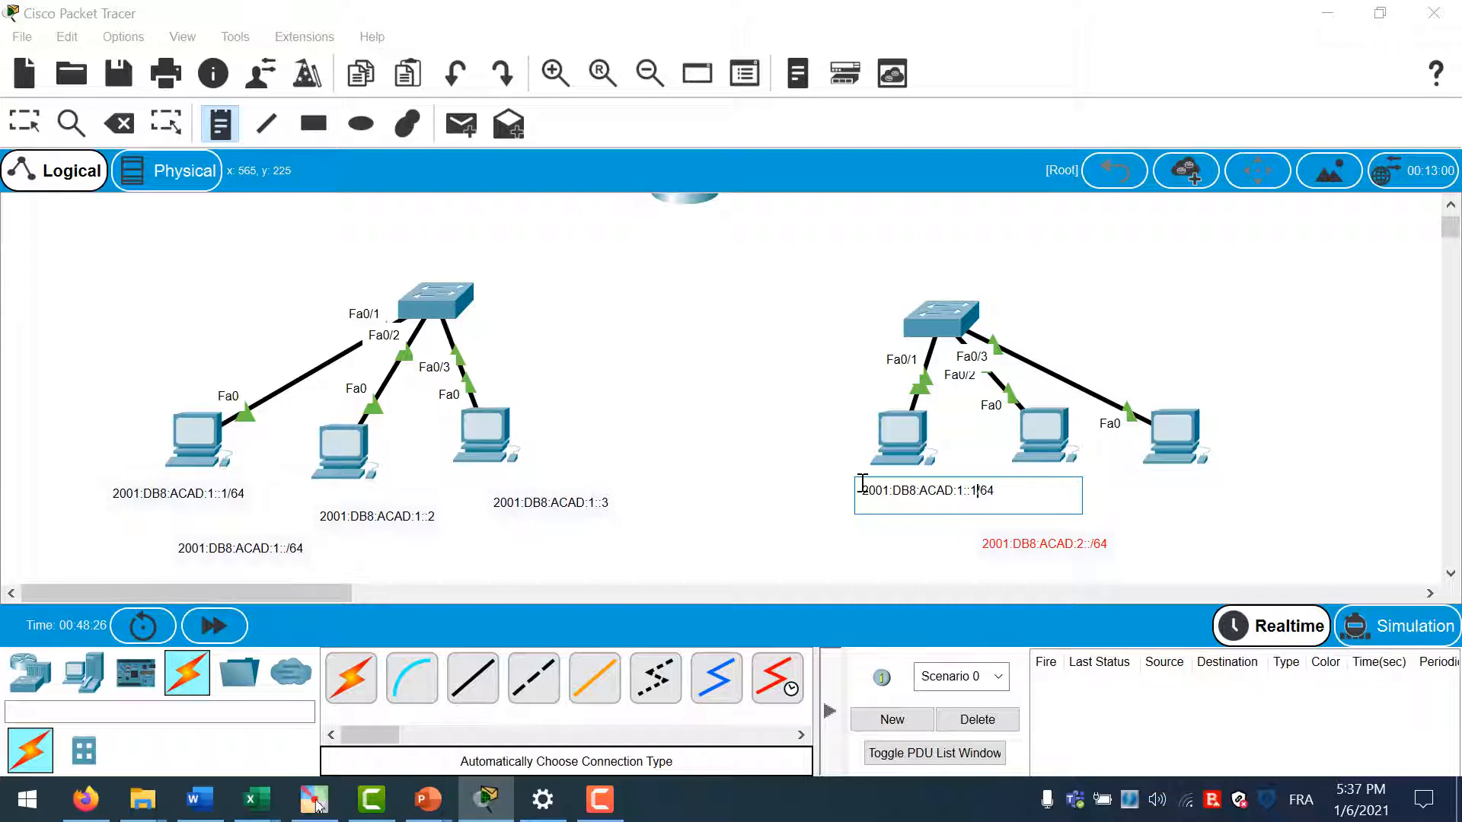
key(BackSpace)
text(2)
click(1129, 493)
Label the second PC of the right network with the note 2001:DB8:ACAD:2::2/64, based on the copied address
click(1054, 498)
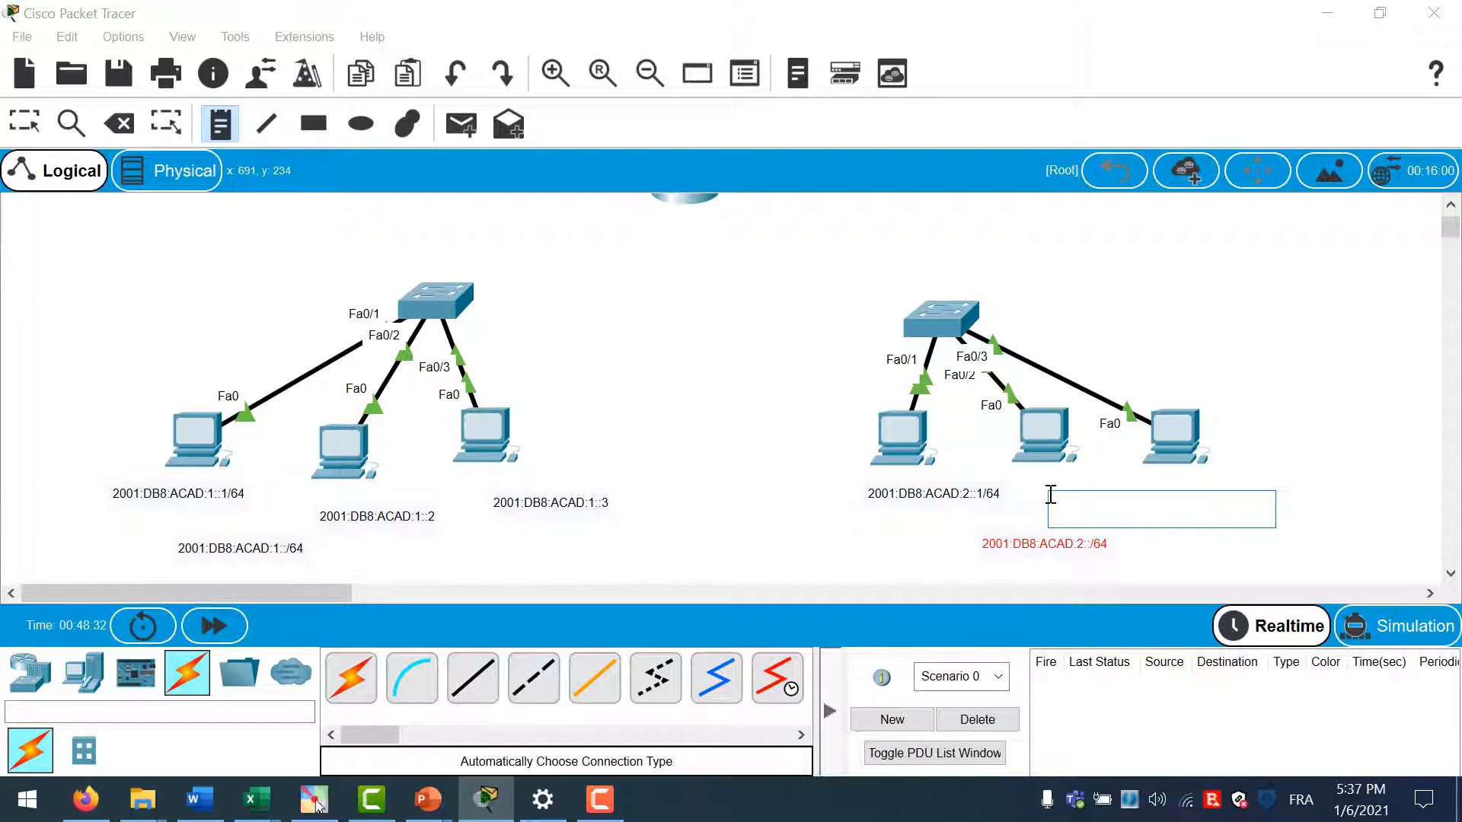
text(2001:DB8:ACAD:1::1/64)
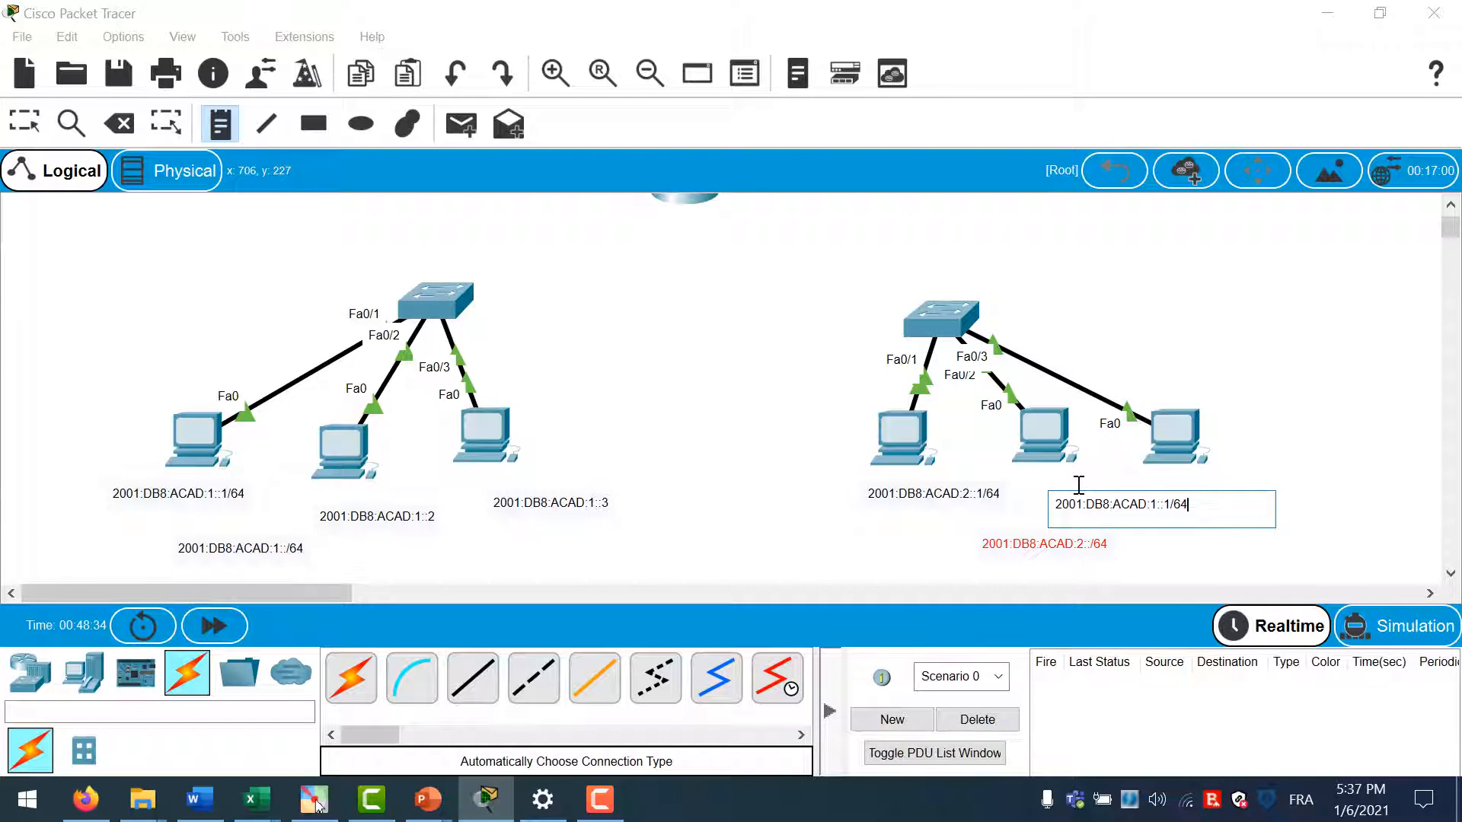
key(Left)
key(Left)
key(Left)
key(Left)
key(Left)
key(Left)
key(BackSpace)
text(2)
key(Right)
key(Right)
key(Right)
key(BackSpace)
text(2)
key(Escape)
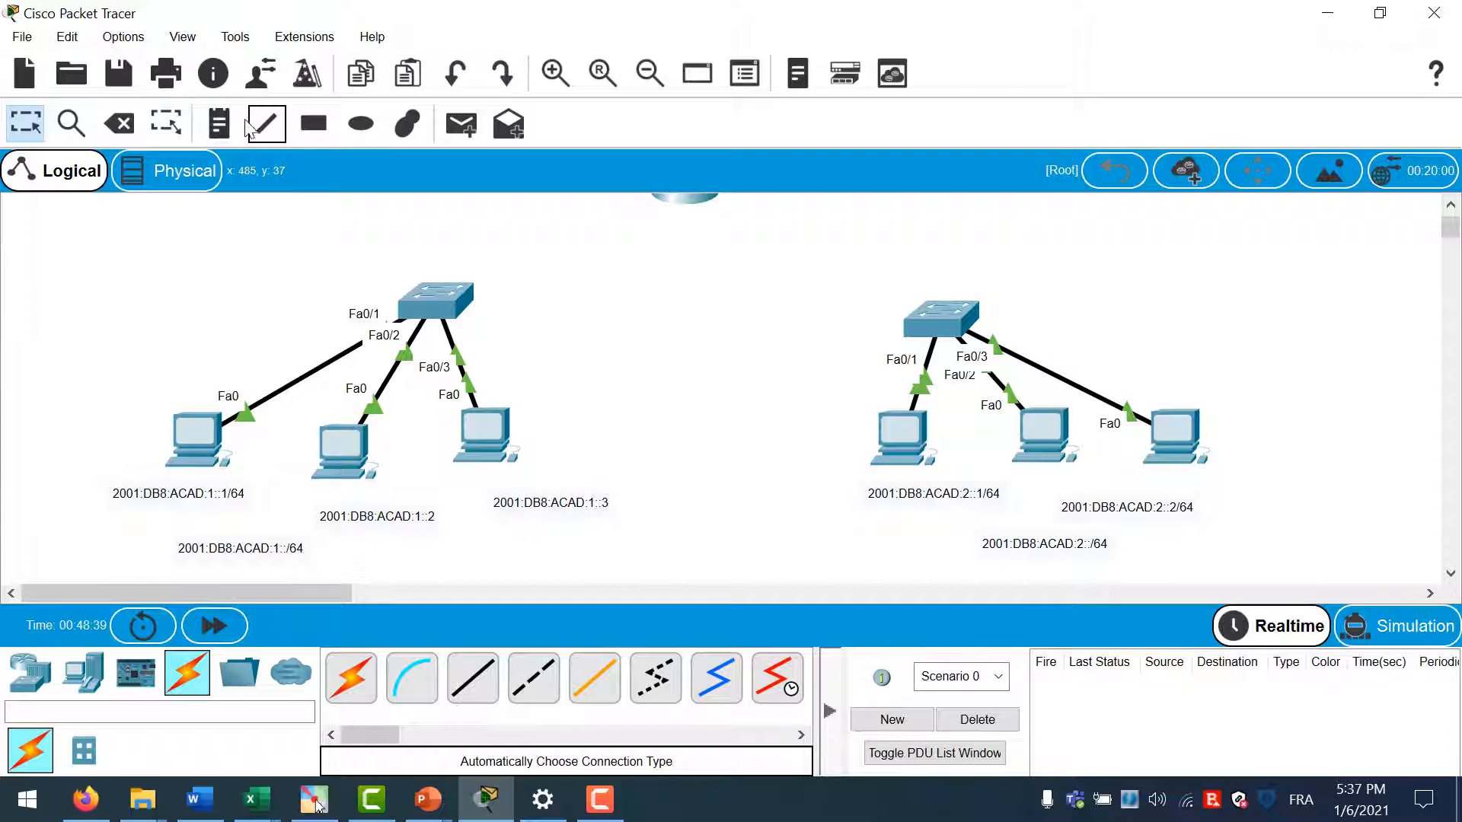
Label the third PC of the right network with the note 2001:DB8:ACAD:2::3/64, based on the copied address
click(220, 124)
click(1249, 466)
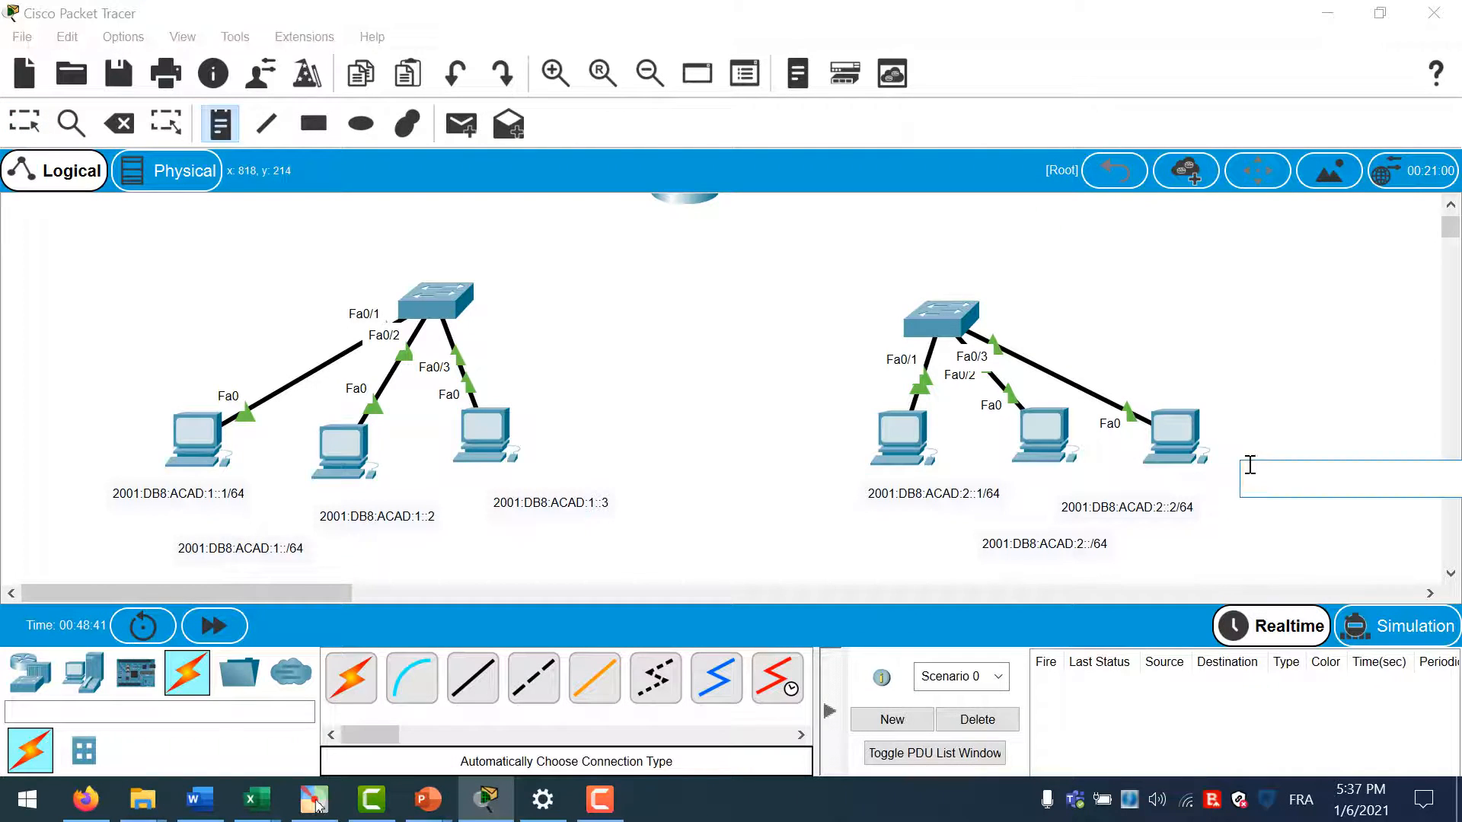
text(2001:DB8:ACAD:1::1/64)
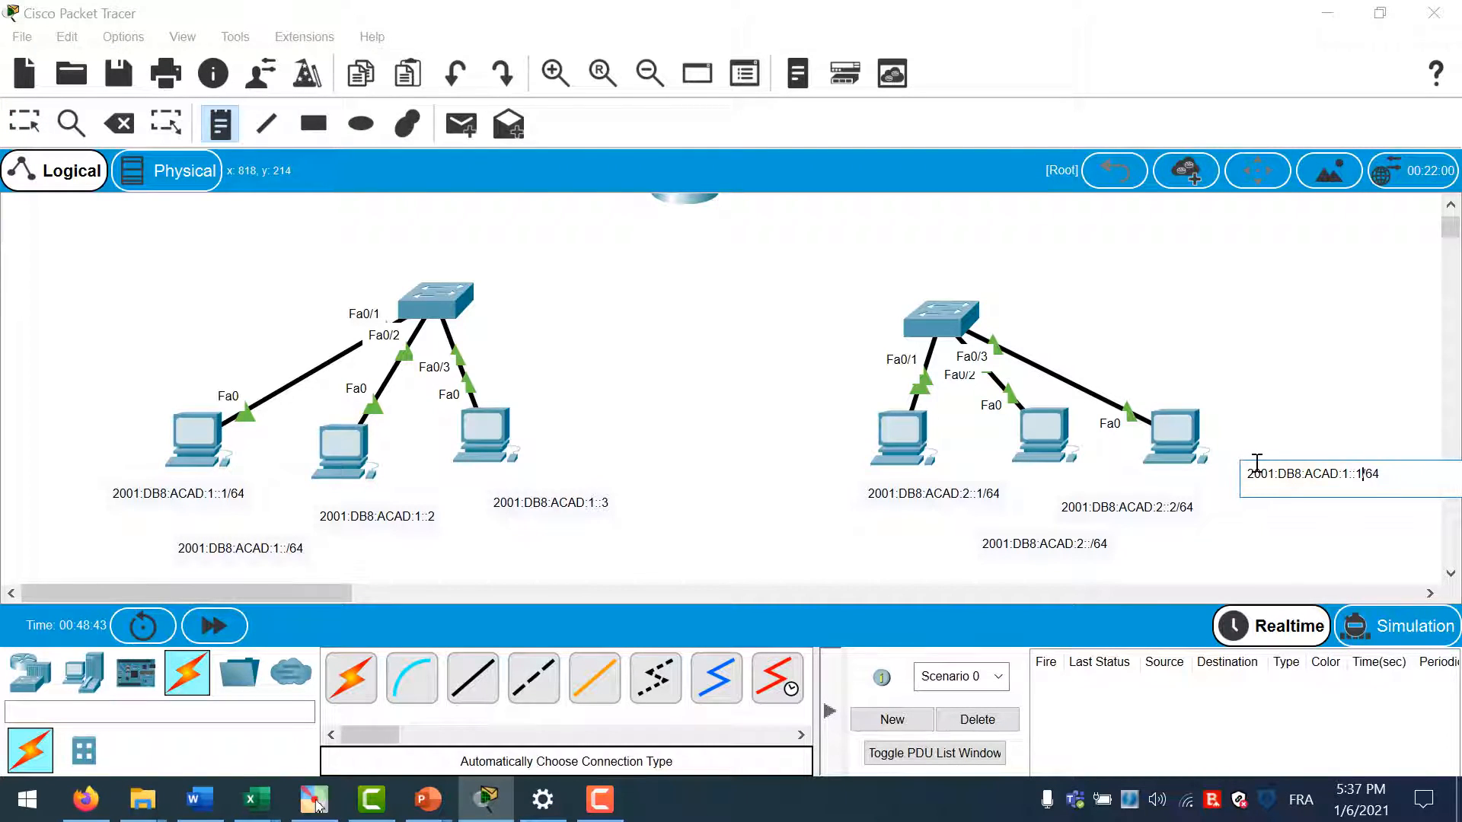
key(BackSpace)
text(2)
key(BackSpace)
text(3)
key(Escape)
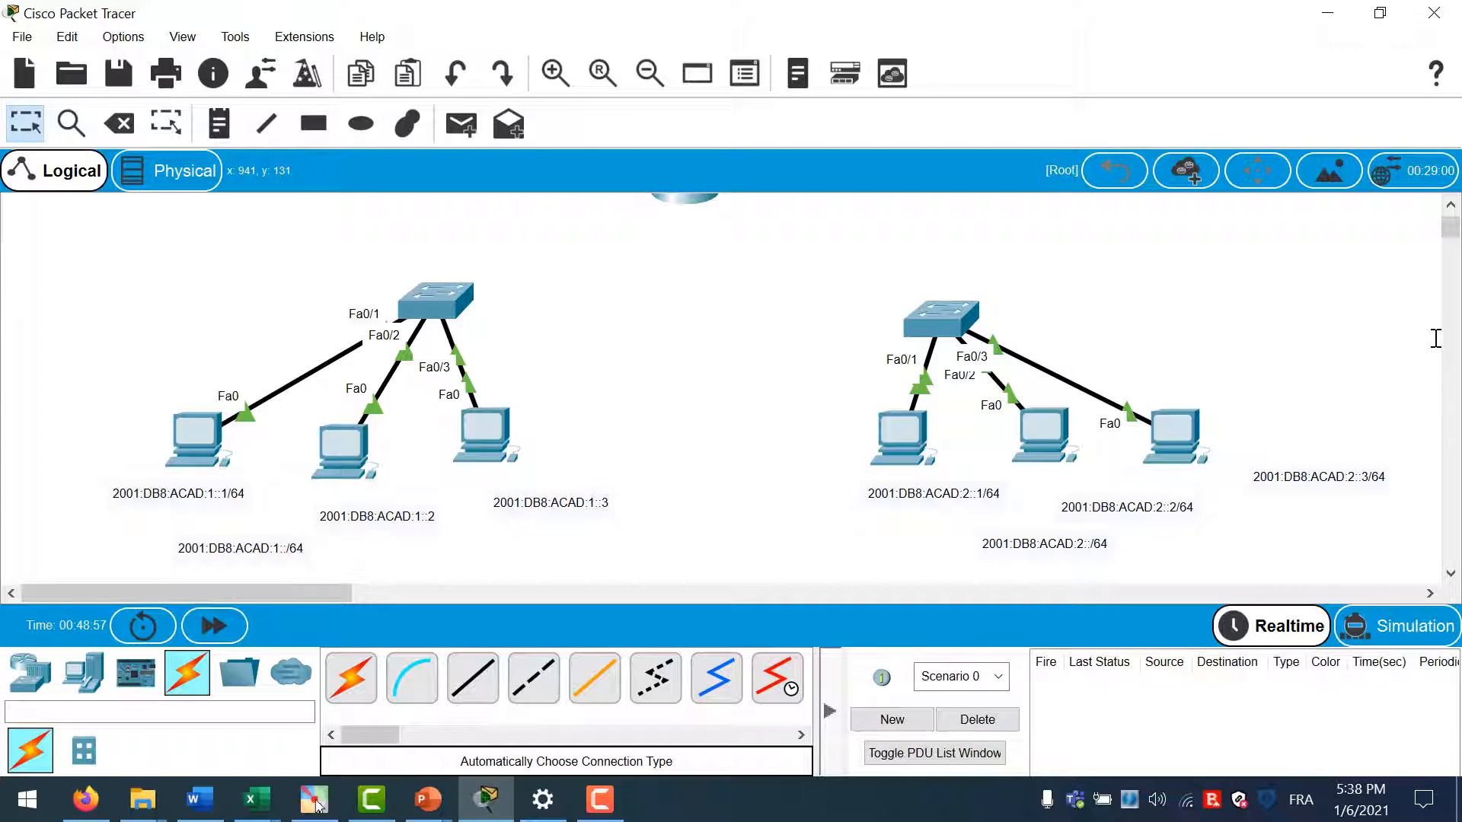
Open the IP configuration of the left network's first PC and examine its link-local address
click(197, 425)
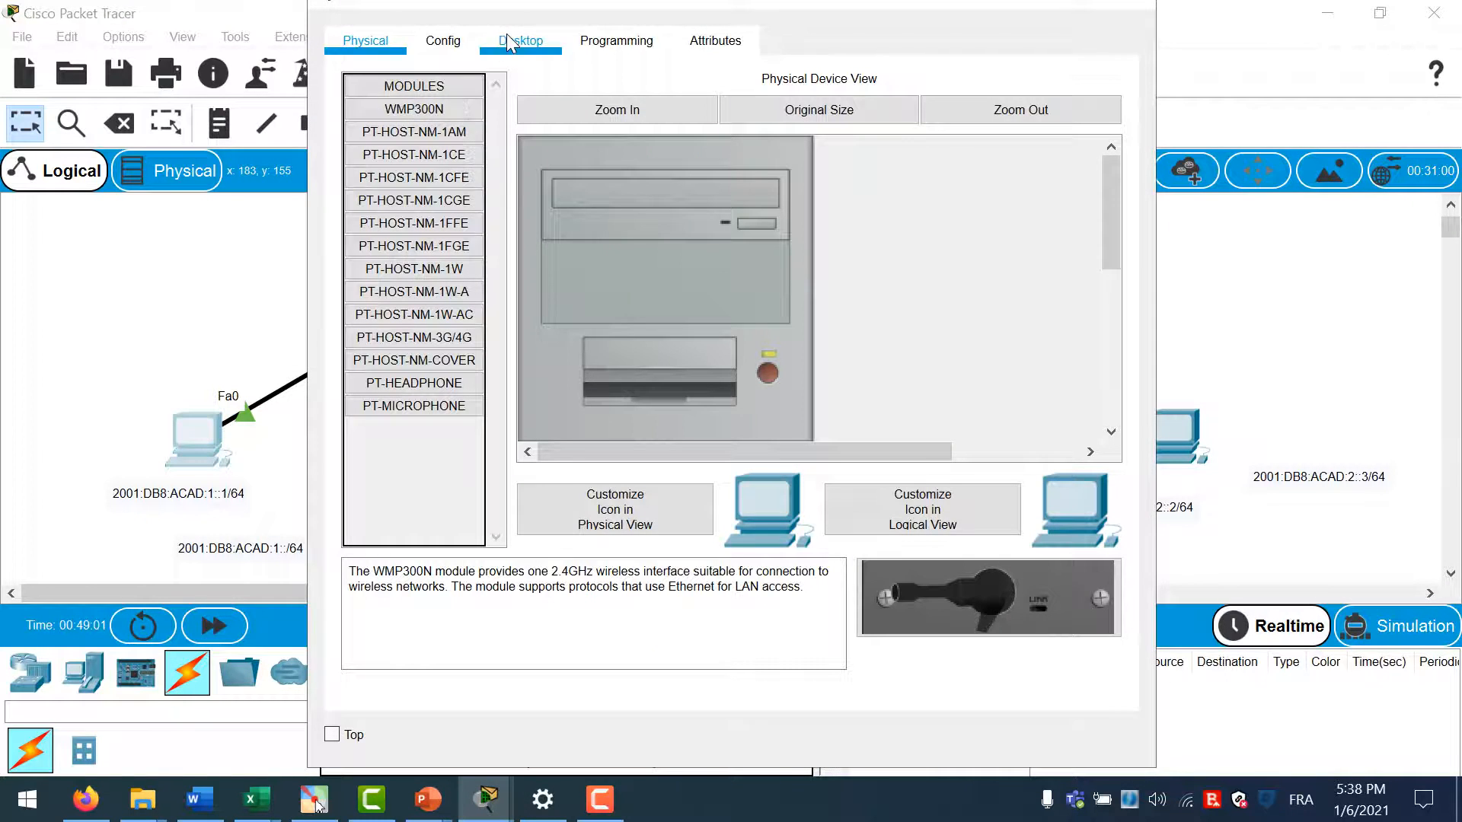
click(522, 53)
click(429, 203)
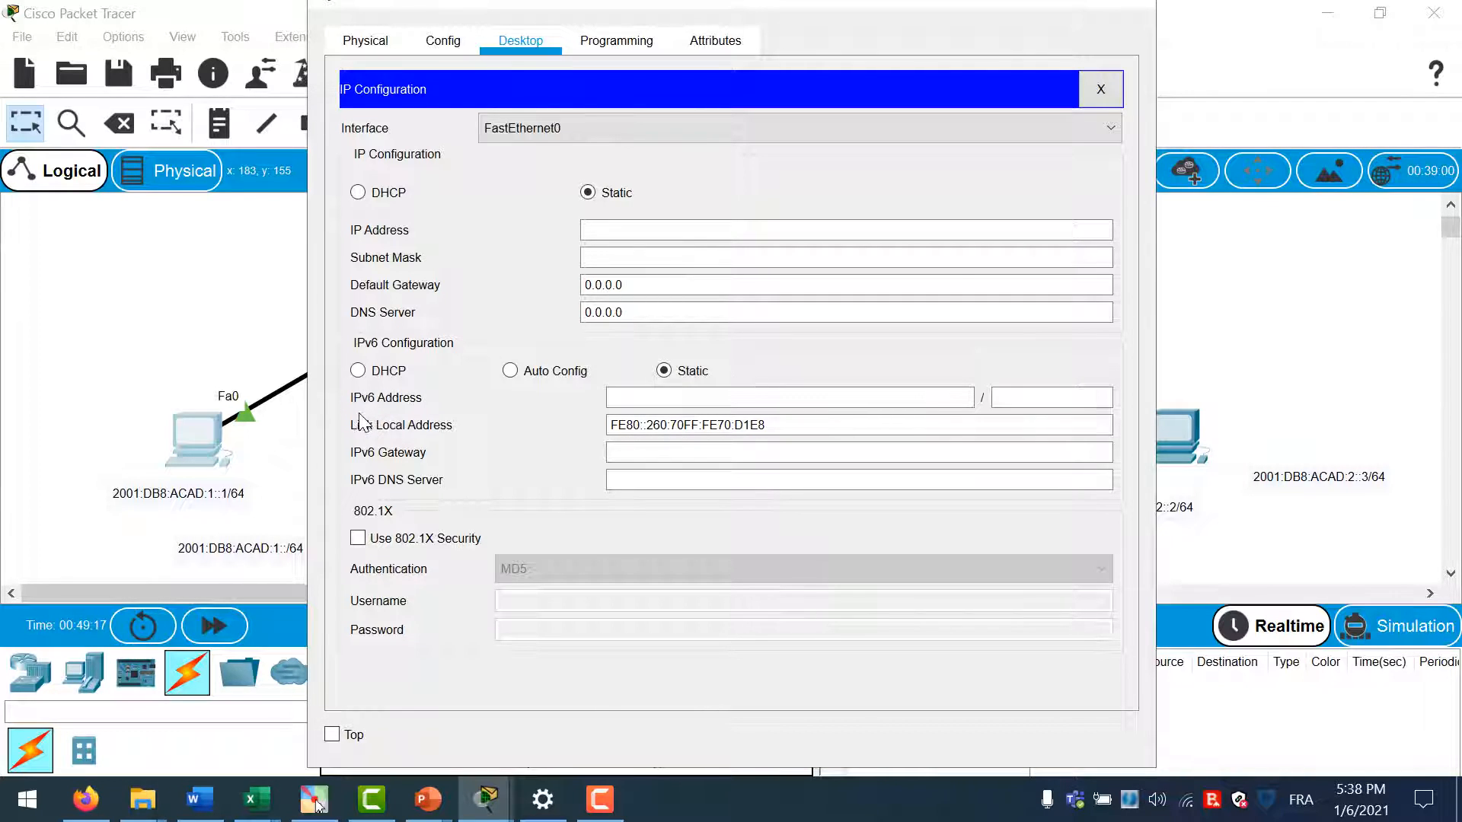
click(88, 531)
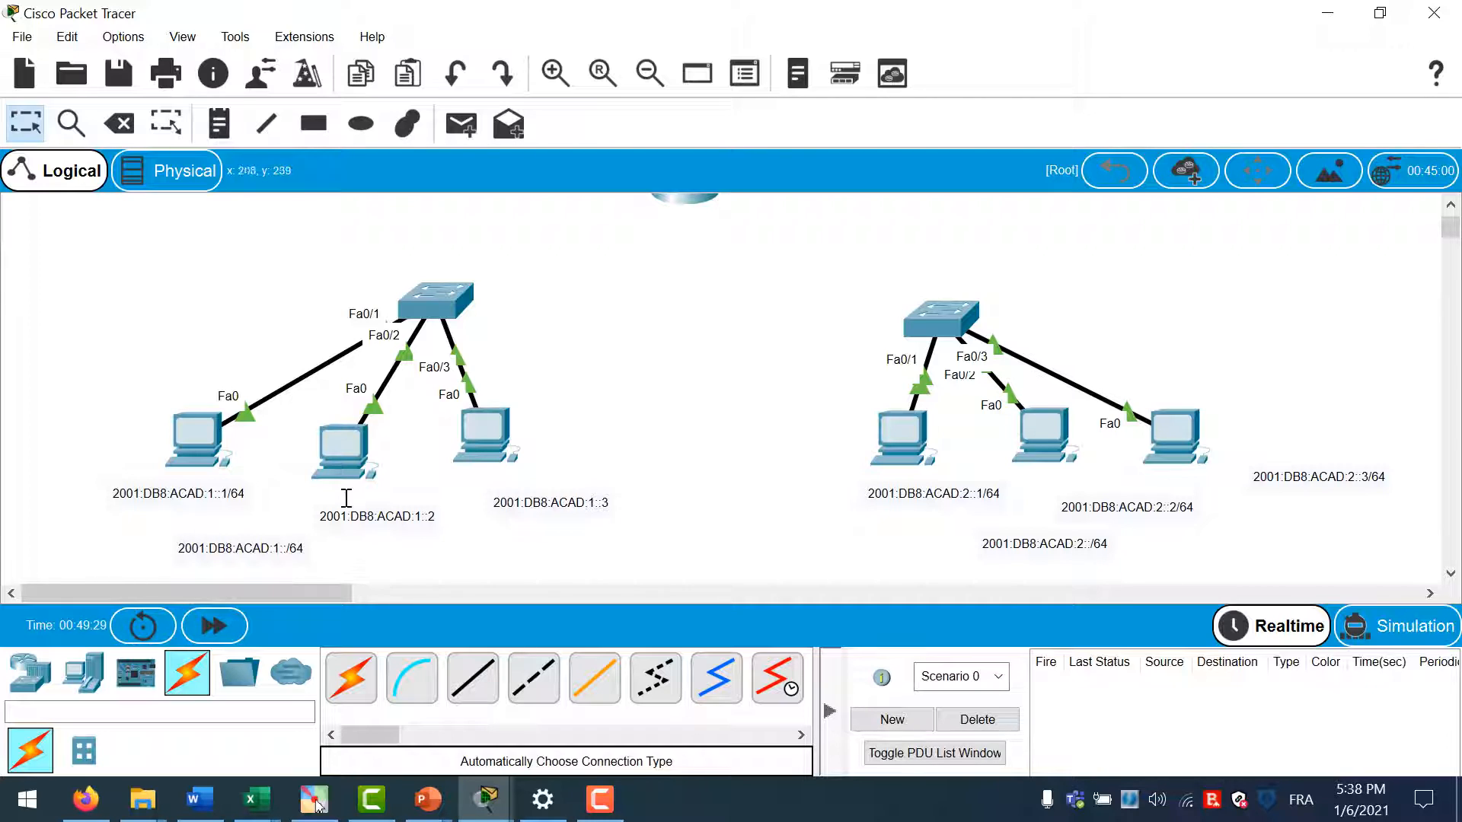
click(211, 445)
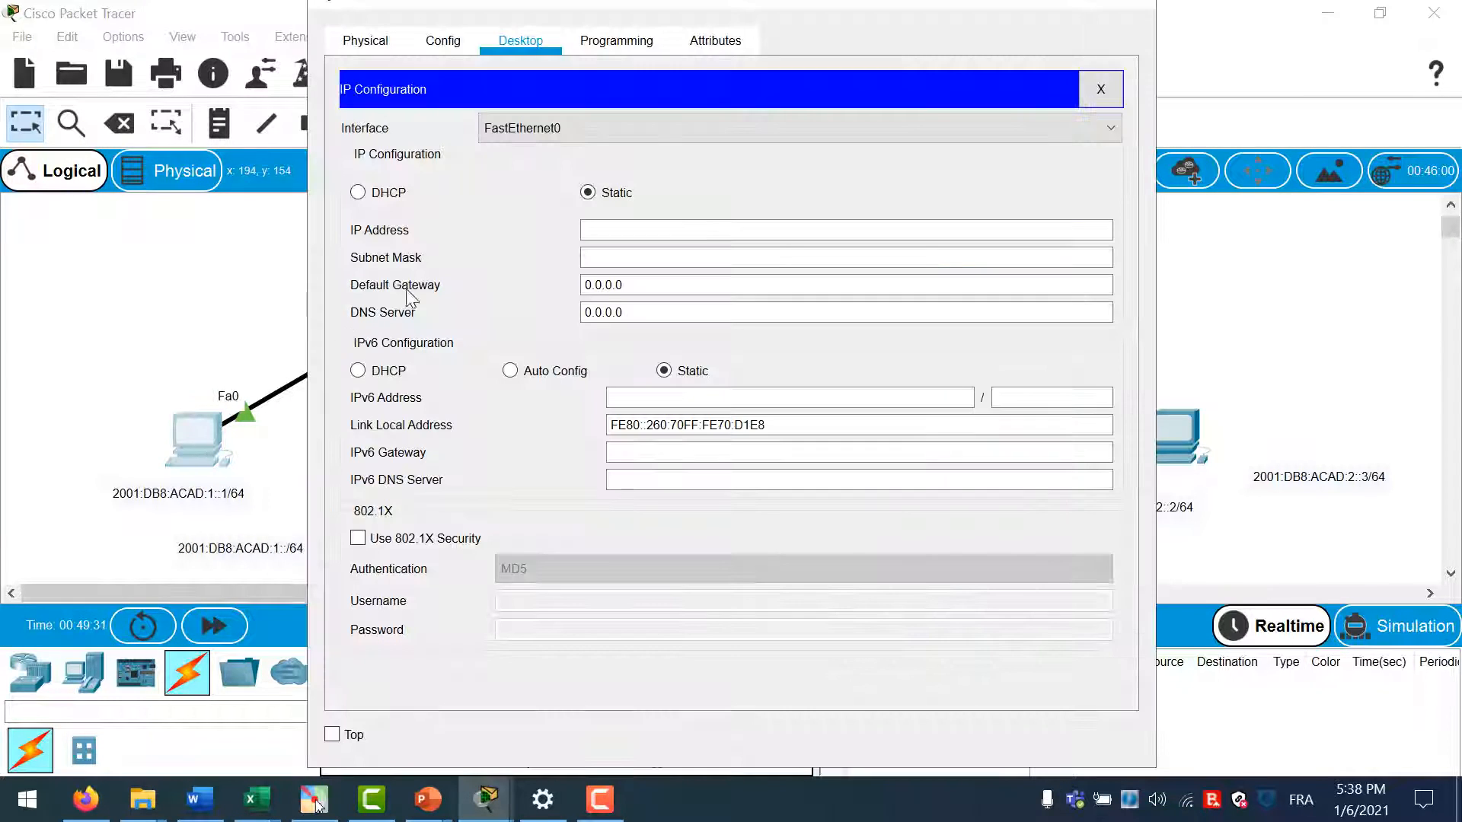
click(667, 398)
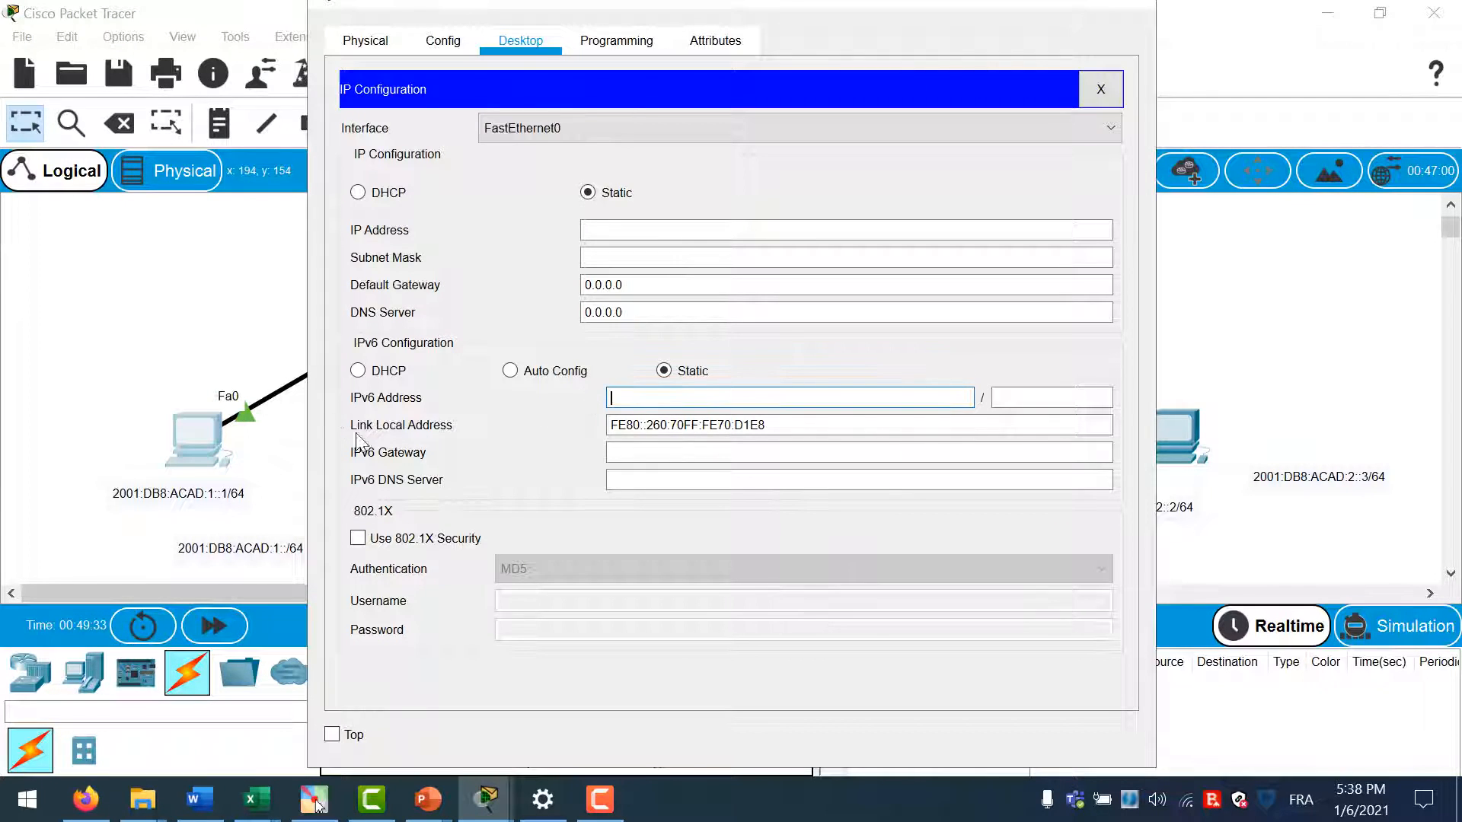
click(773, 426)
drag(776, 427, 606, 427)
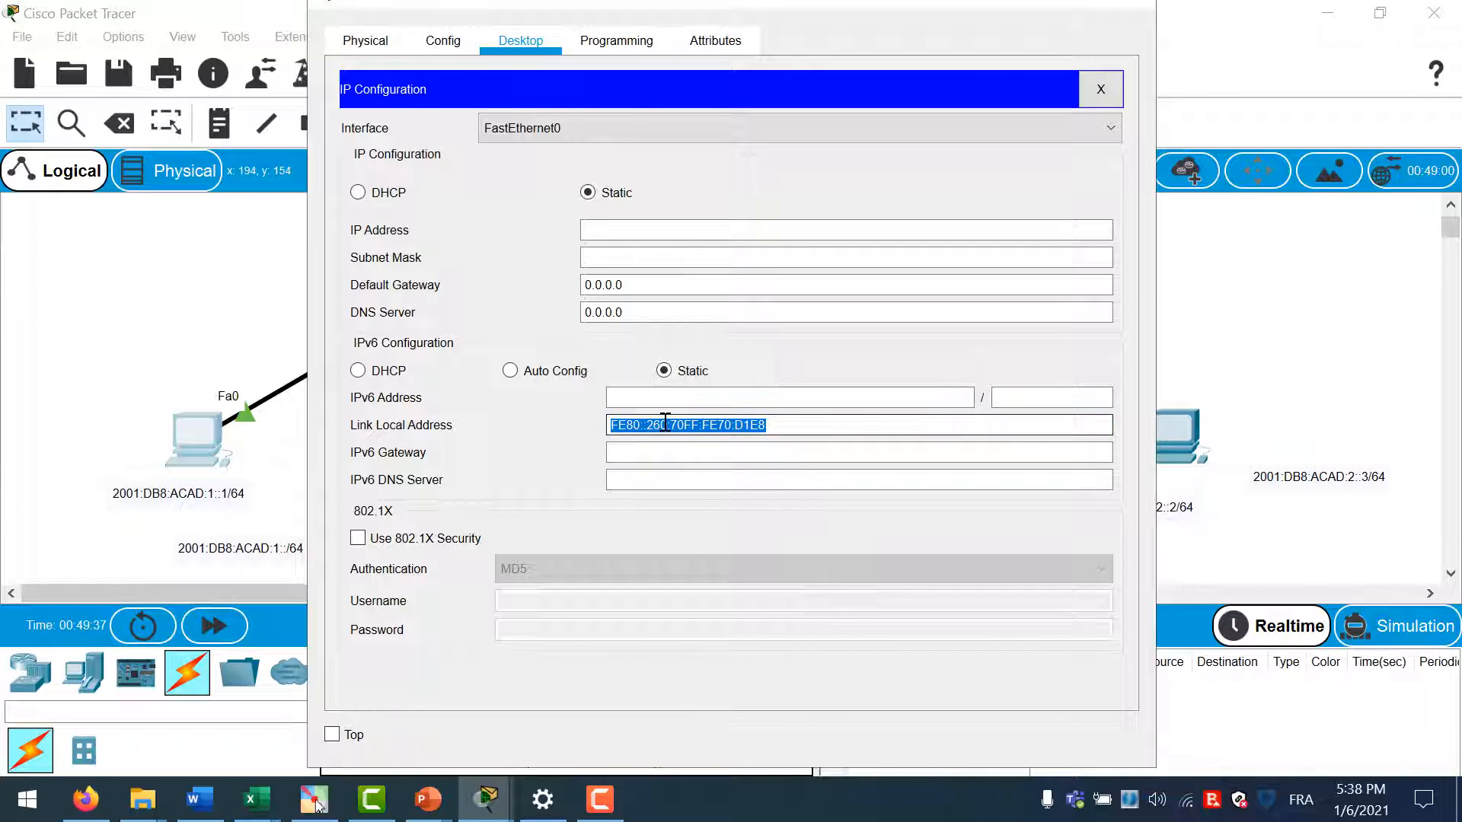
click(609, 426)
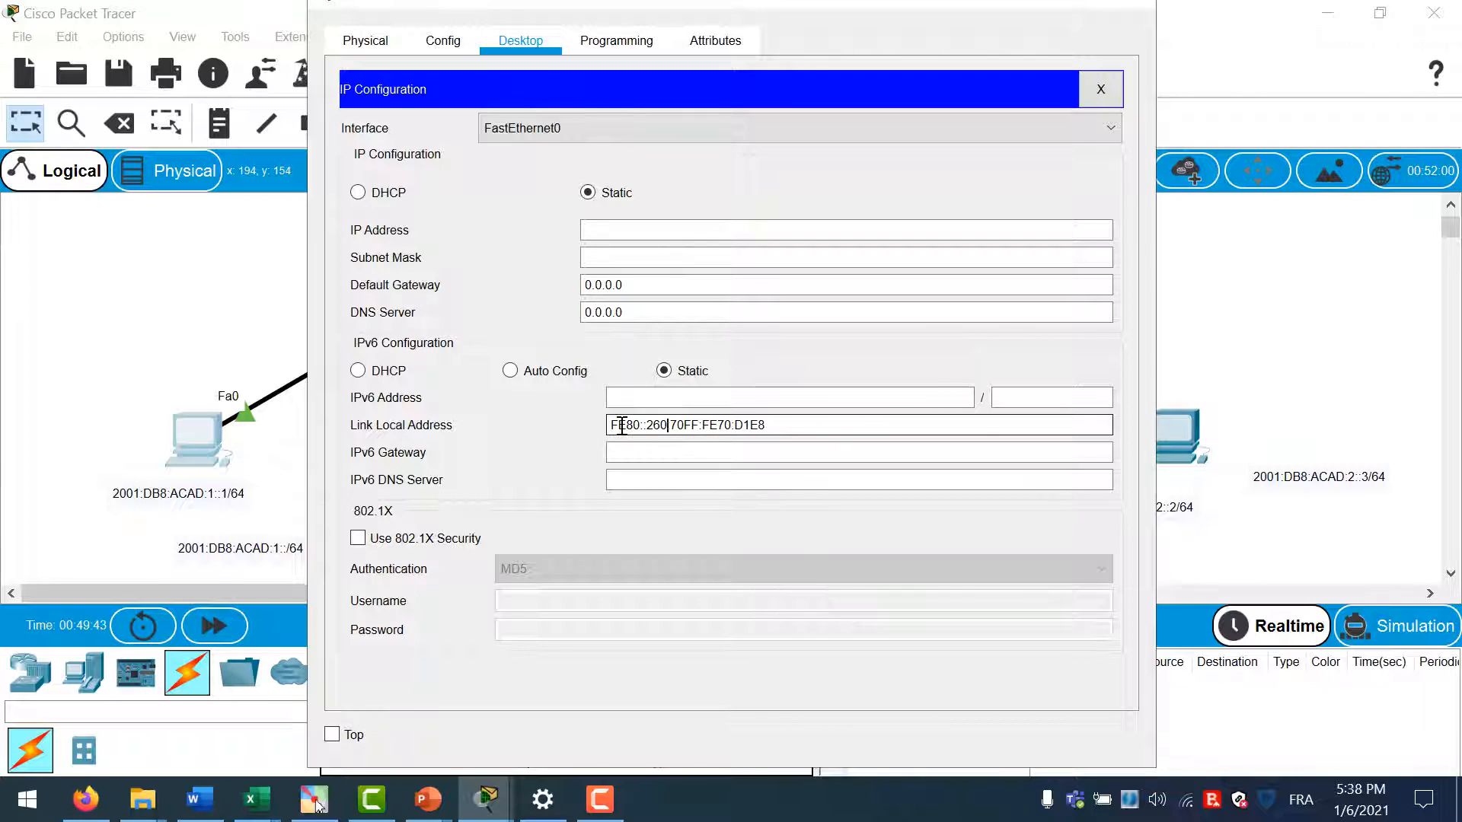
Set the first left PC's static IPv6 address to 2001:db8:ACAD:1::1 with prefix length 64 and close its window
click(670, 397)
text(20)
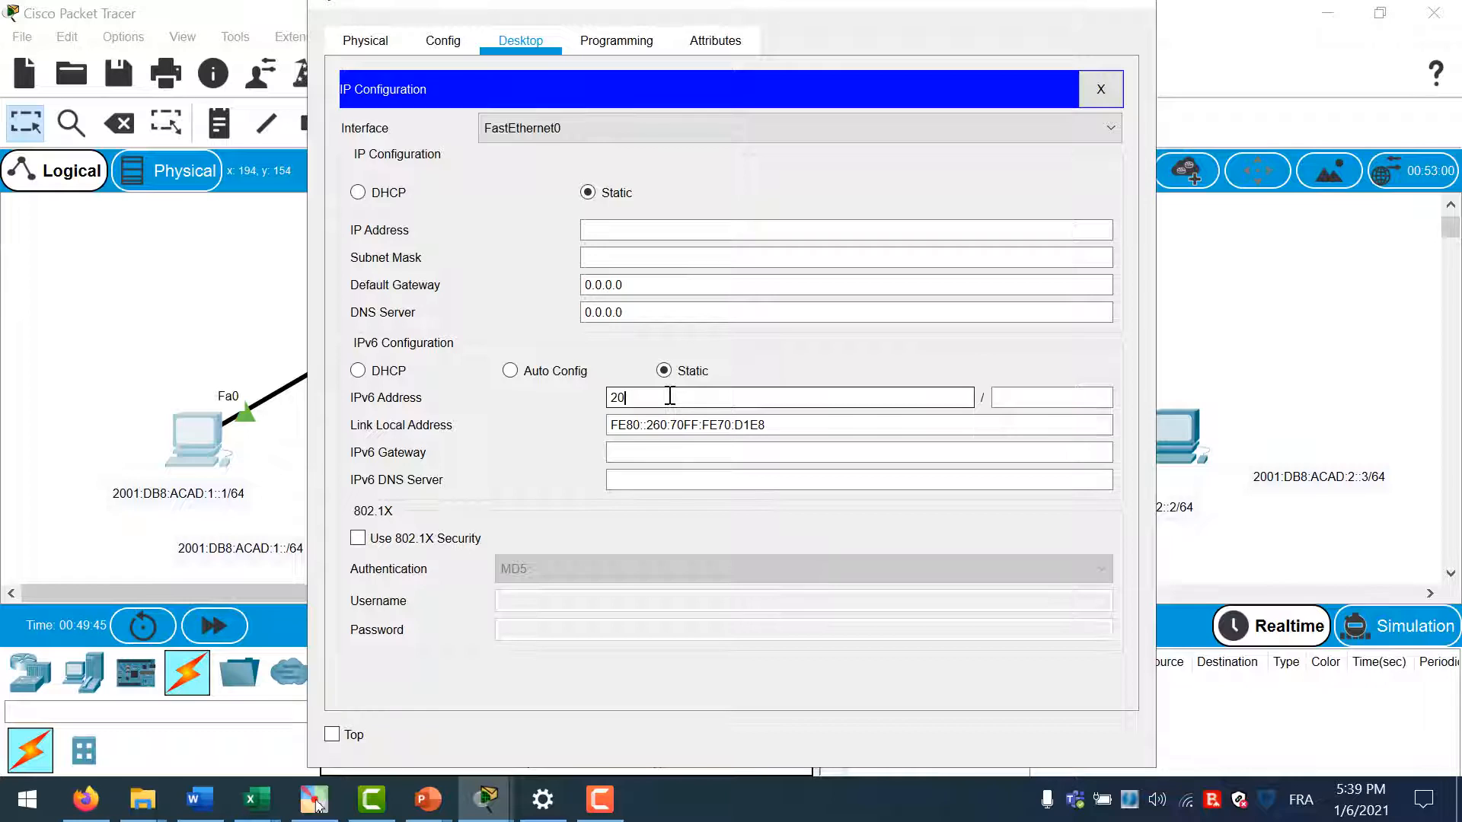
text(01:db8:ACAD:1::1)
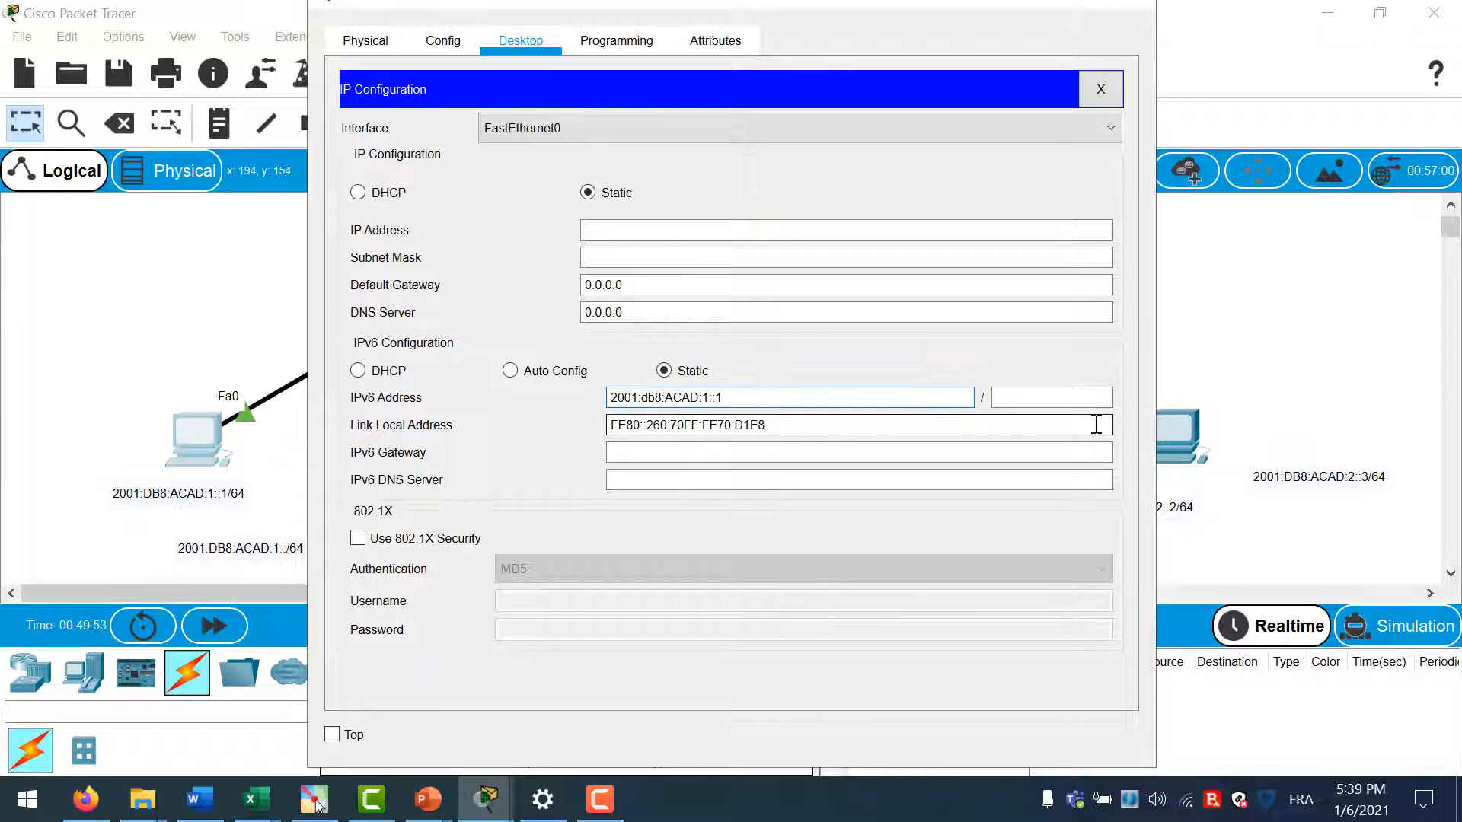
click(1063, 396)
text(64)
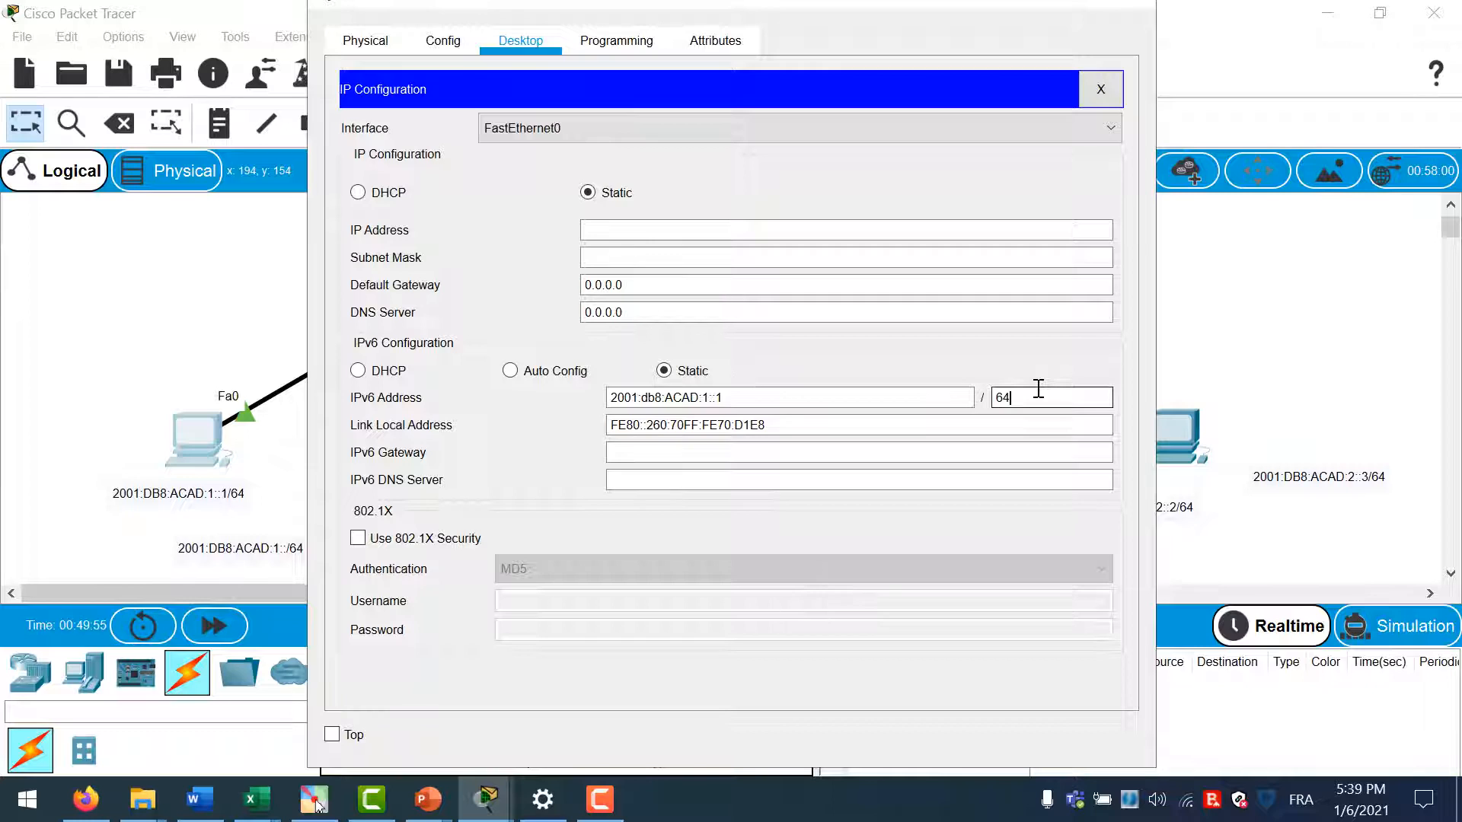
click(789, 451)
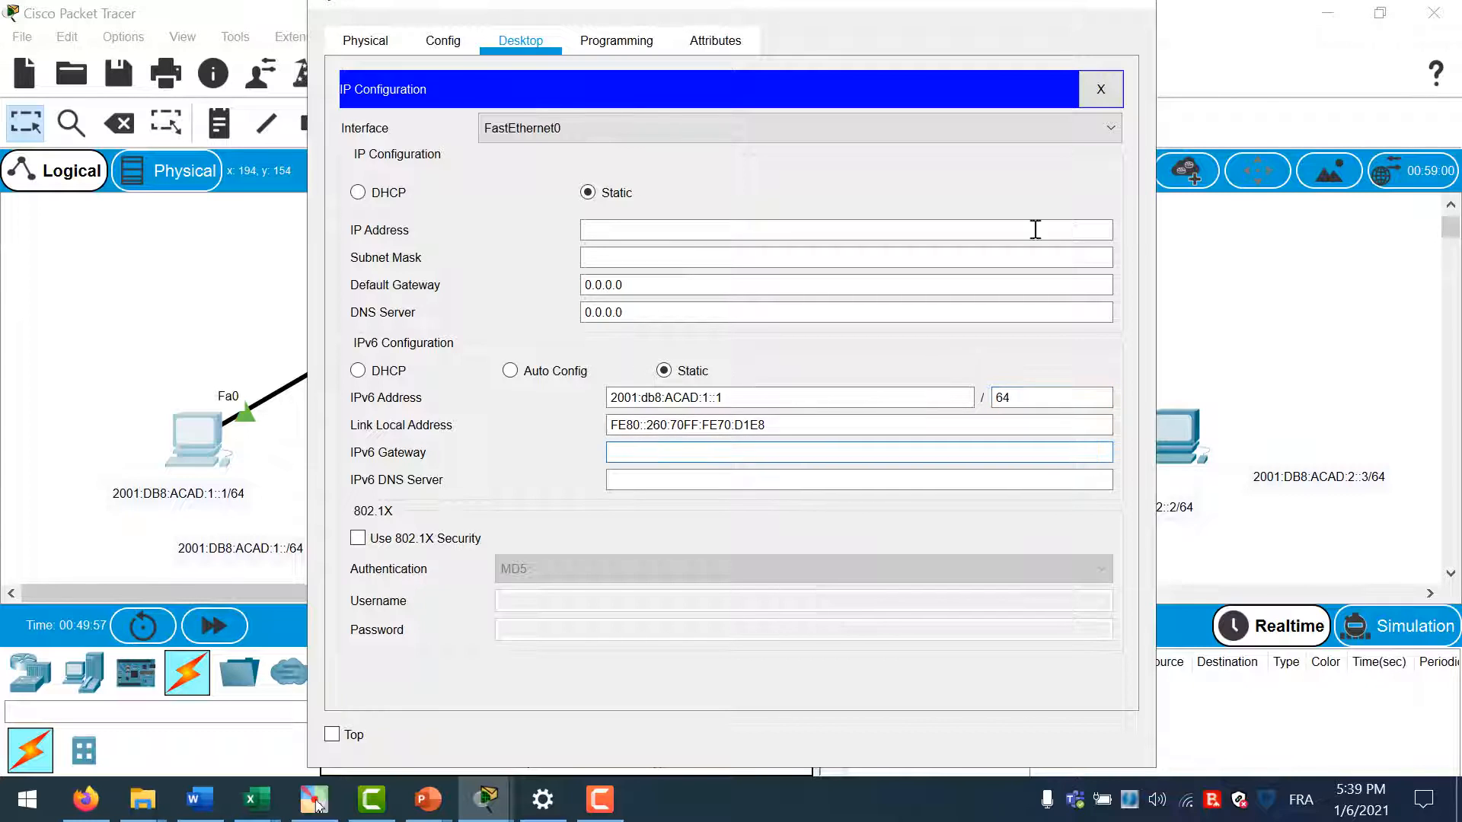
click(1146, 4)
Set the second left PC's static IPv6 address to 2001:db8:acad:1::2 with prefix length 64 and copy the address
click(352, 455)
click(521, 40)
click(434, 228)
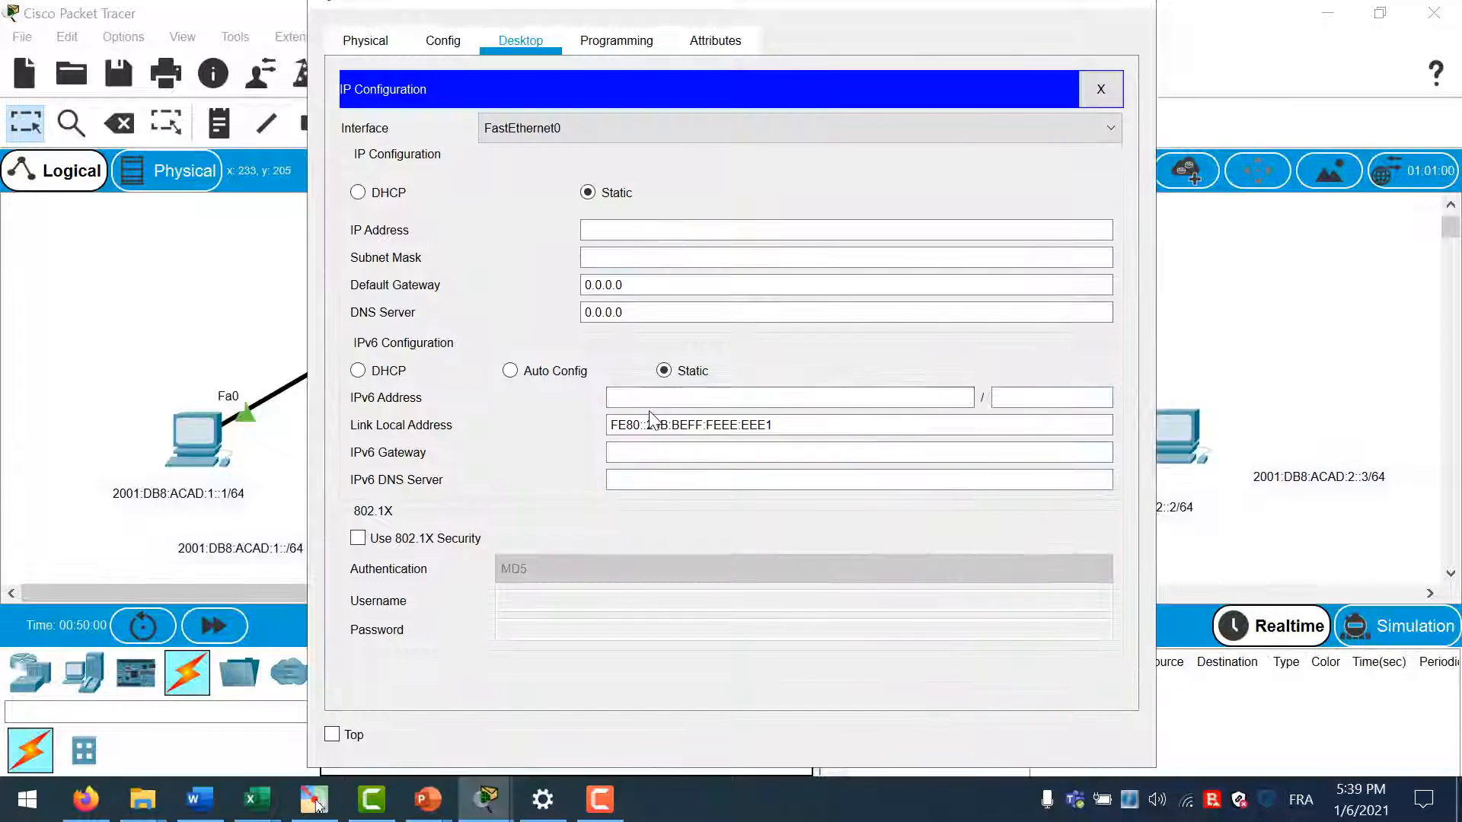
text(2001:db8:aca)
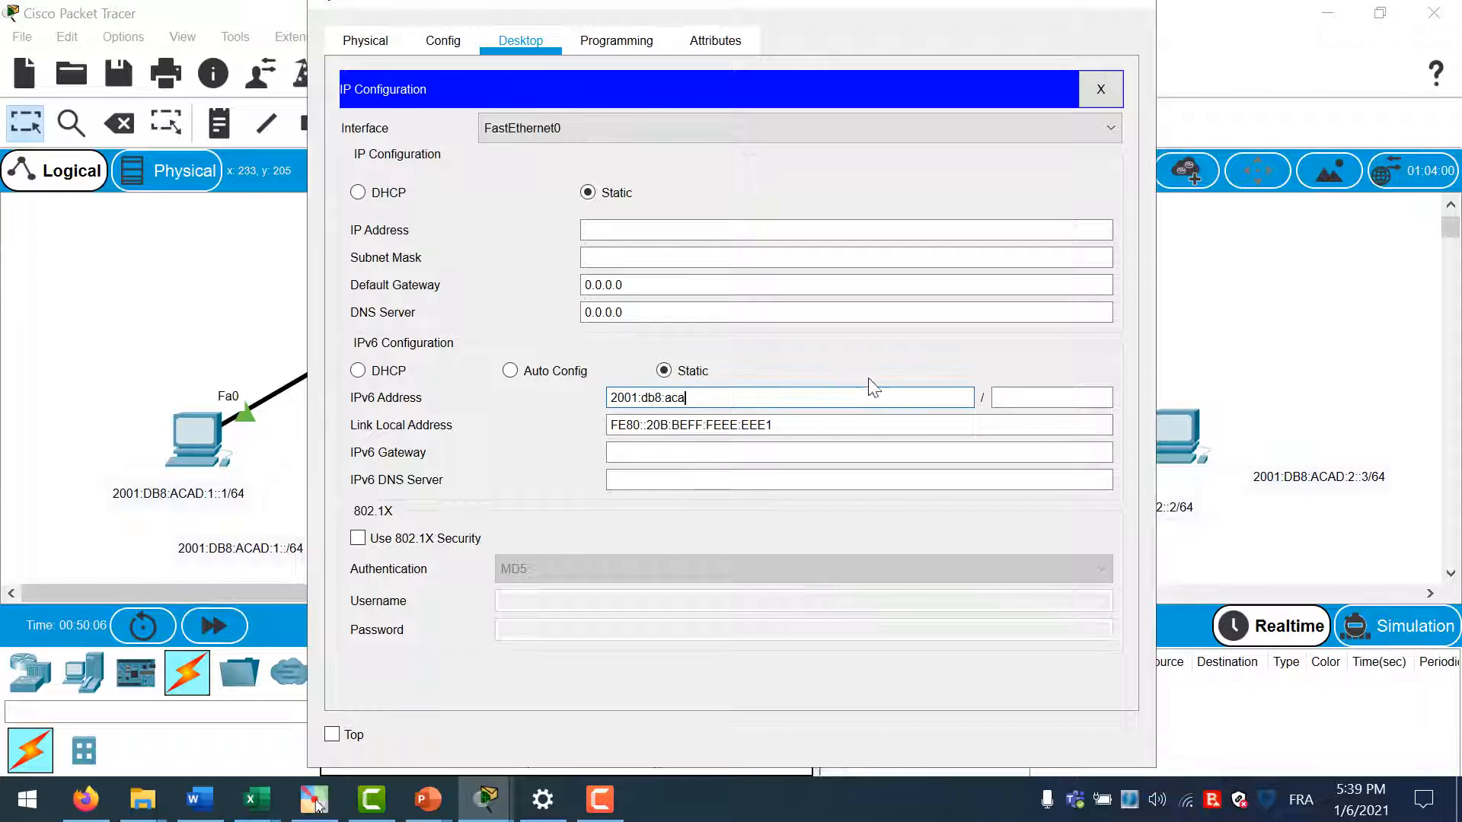
text(d:1::2)
key(Tab)
text(64)
drag(761, 398, 499, 397)
key(ctrl+c)
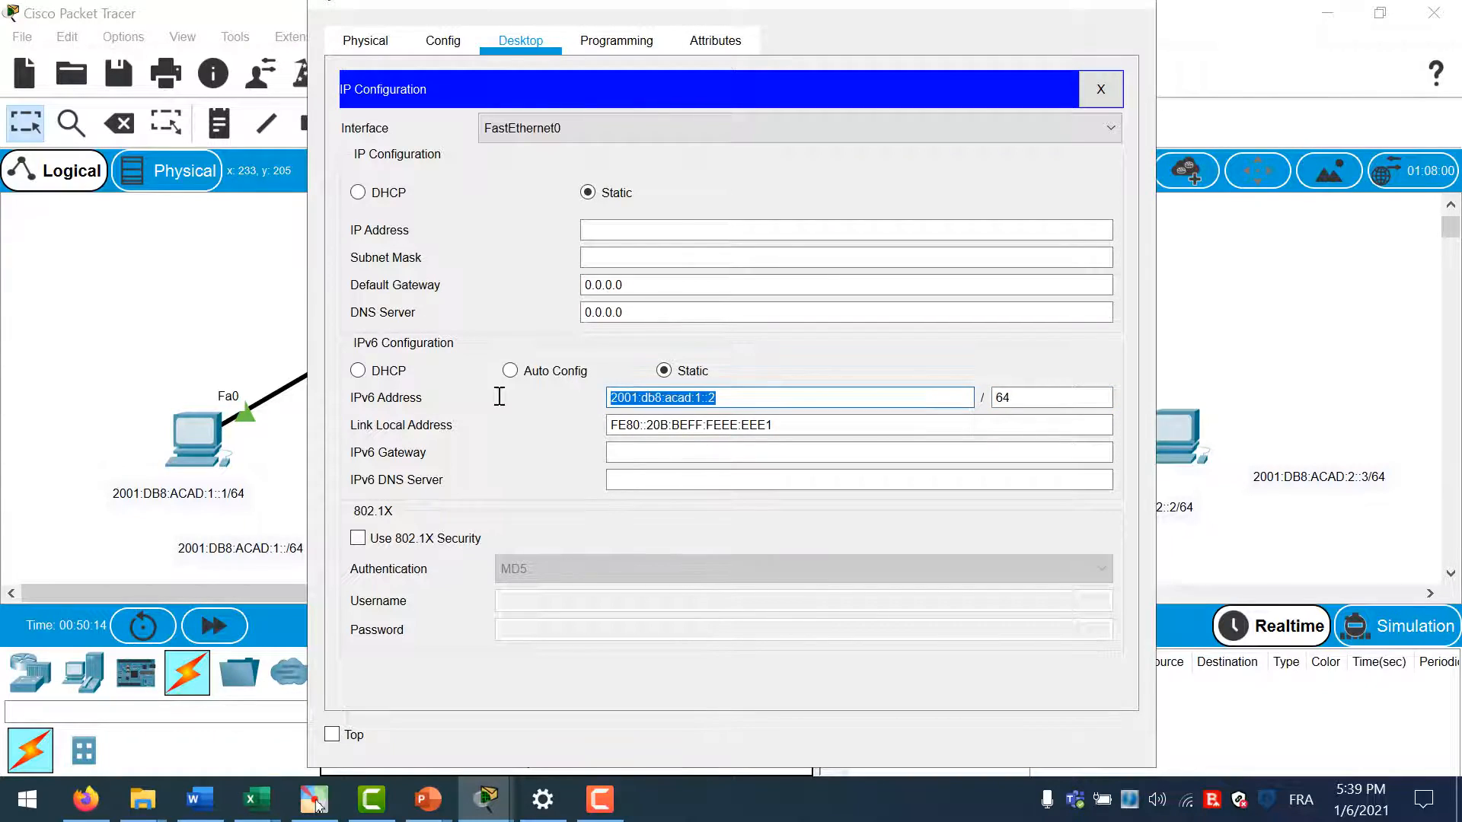
click(1131, 5)
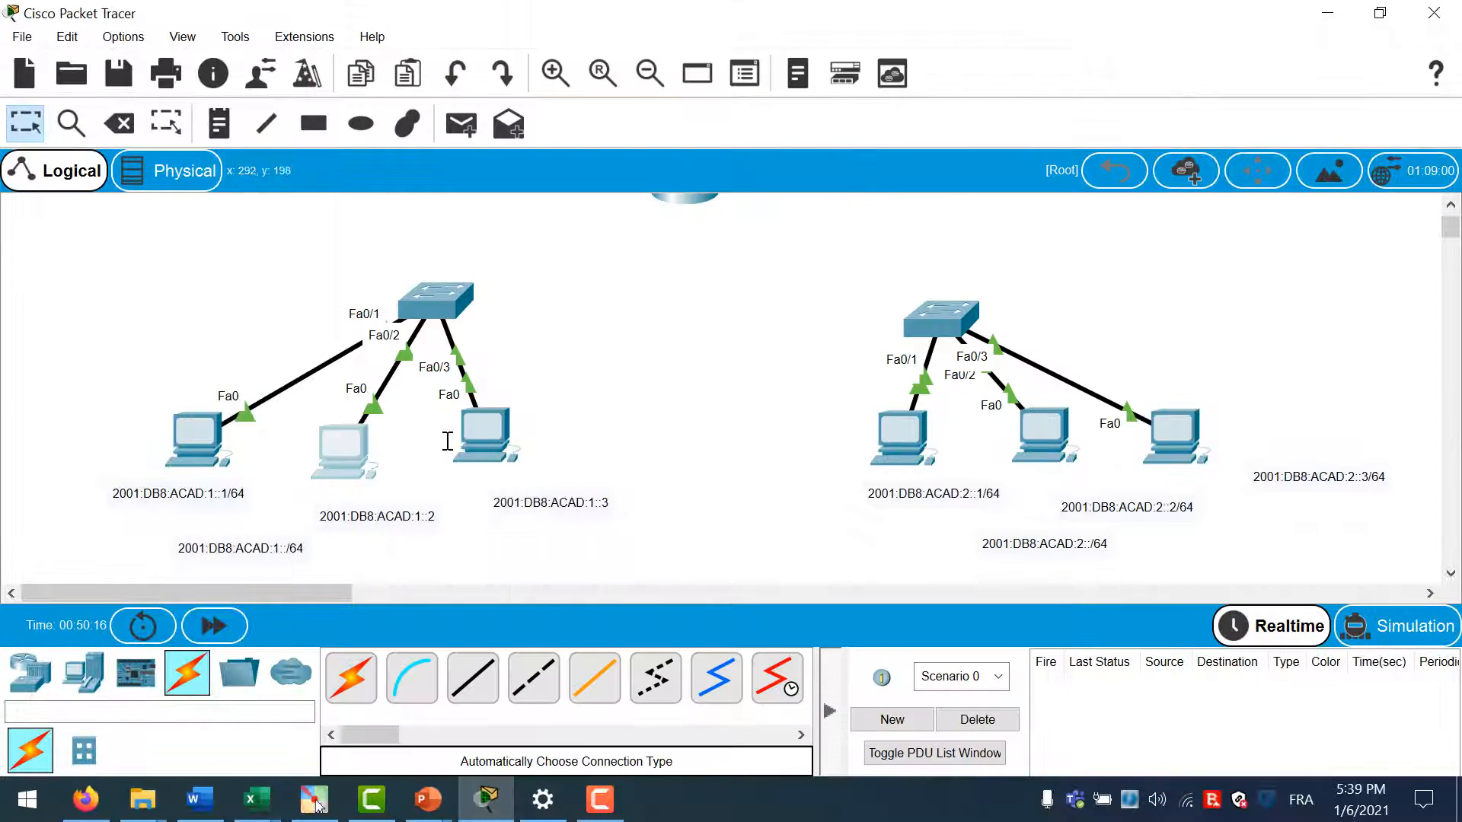
Set the third left PC's static IPv6 address to 2001:db8:acad:1::3 with prefix length 64, based on the copied address
click(484, 426)
click(517, 43)
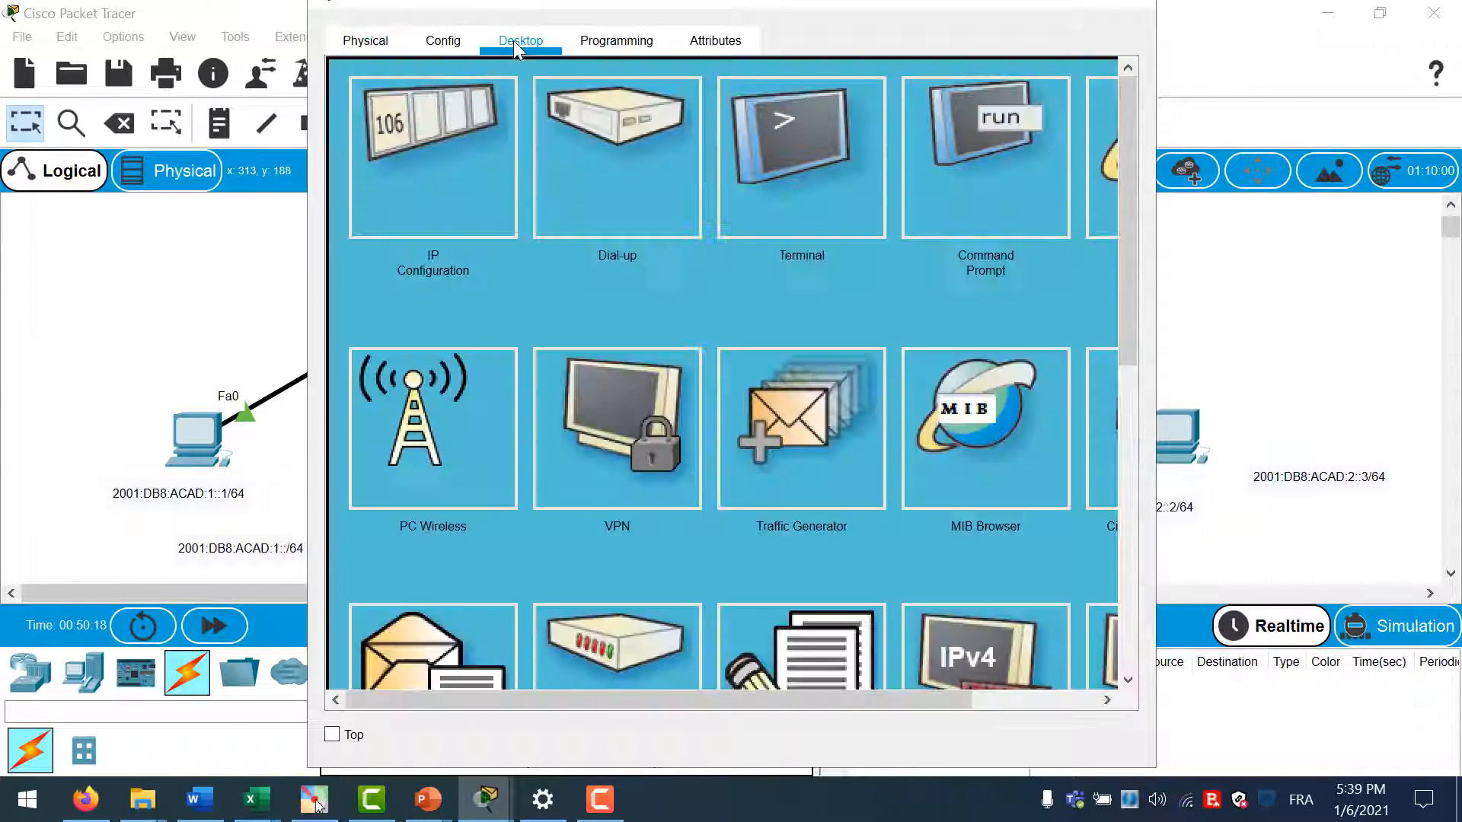
click(433, 156)
click(643, 396)
key(ctrl+v)
key(BackSpace)
text(3)
key(Tab)
text(64)
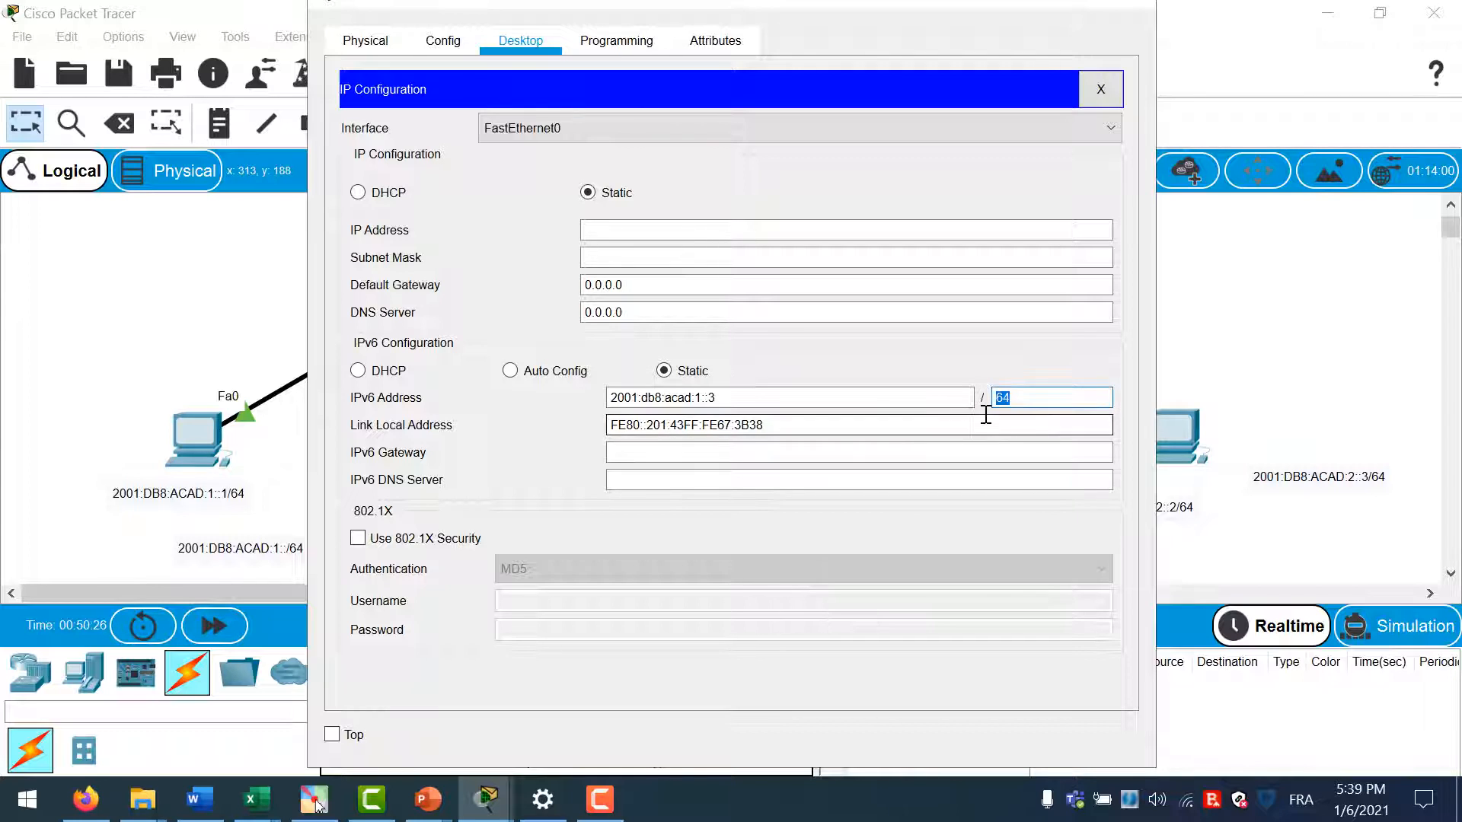
click(857, 457)
click(1140, 6)
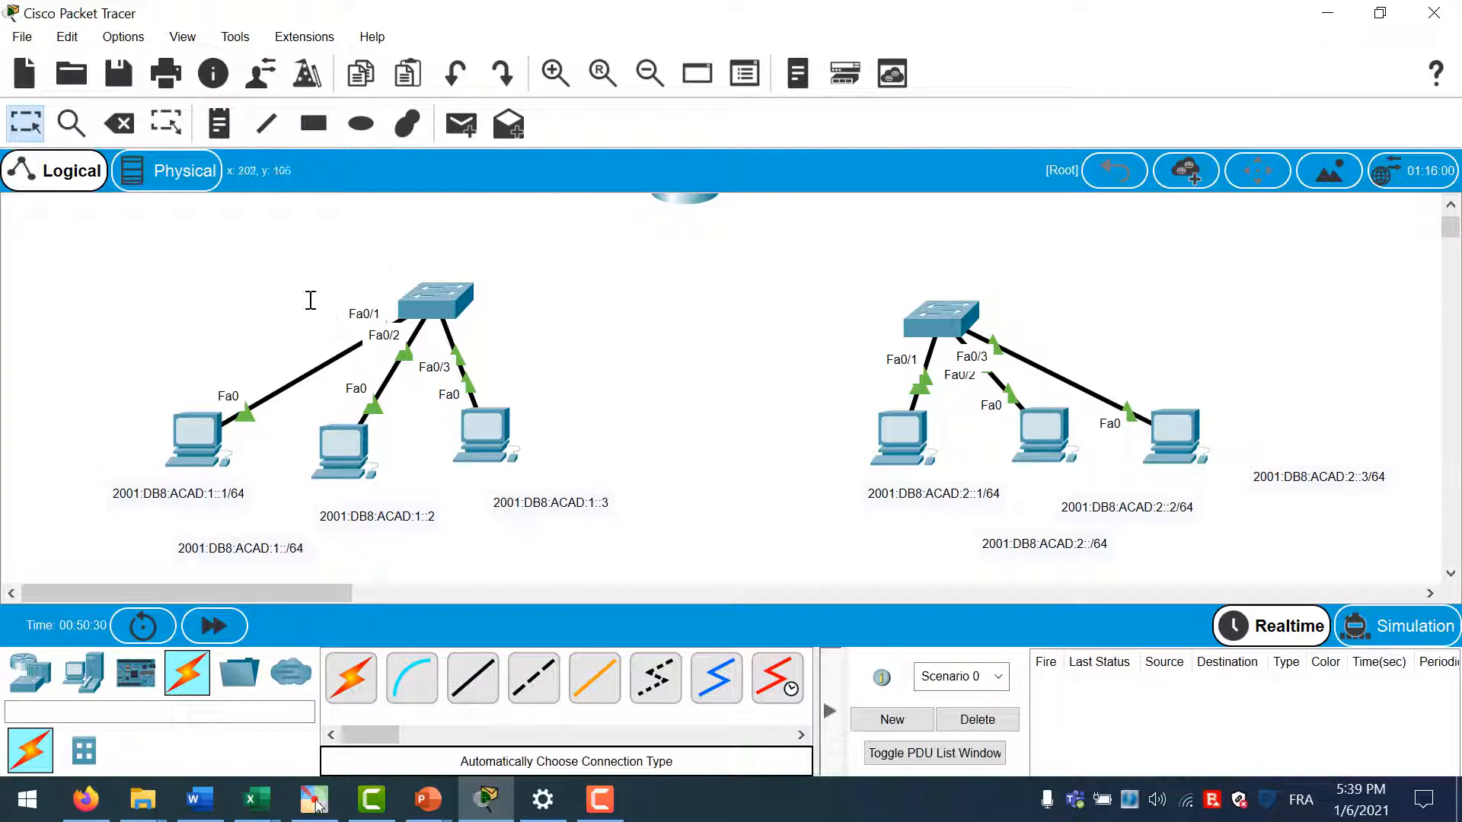
Send a simple PDU from the left network's first PC to its second PC and fire it again
click(461, 124)
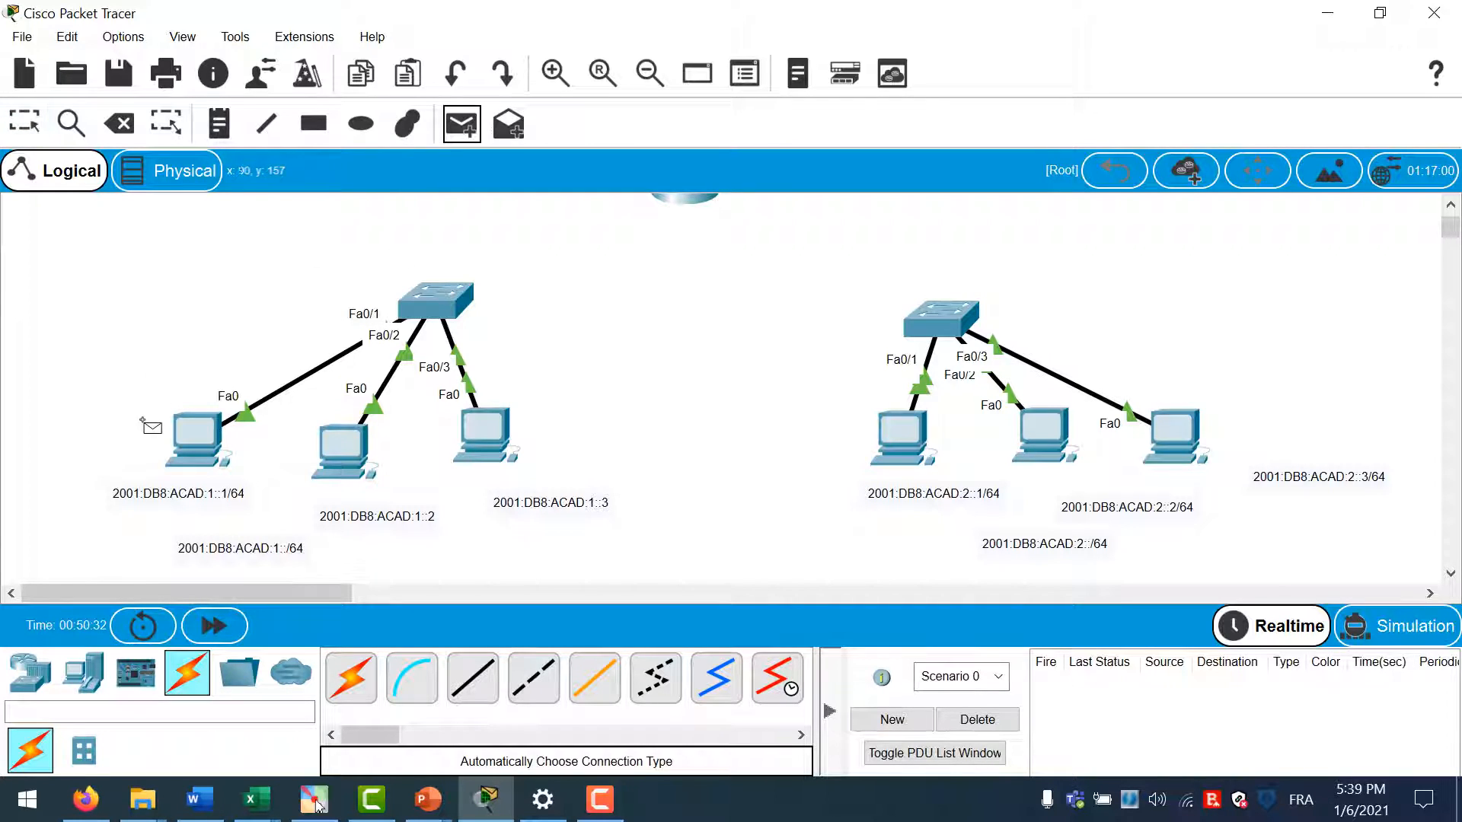
click(190, 438)
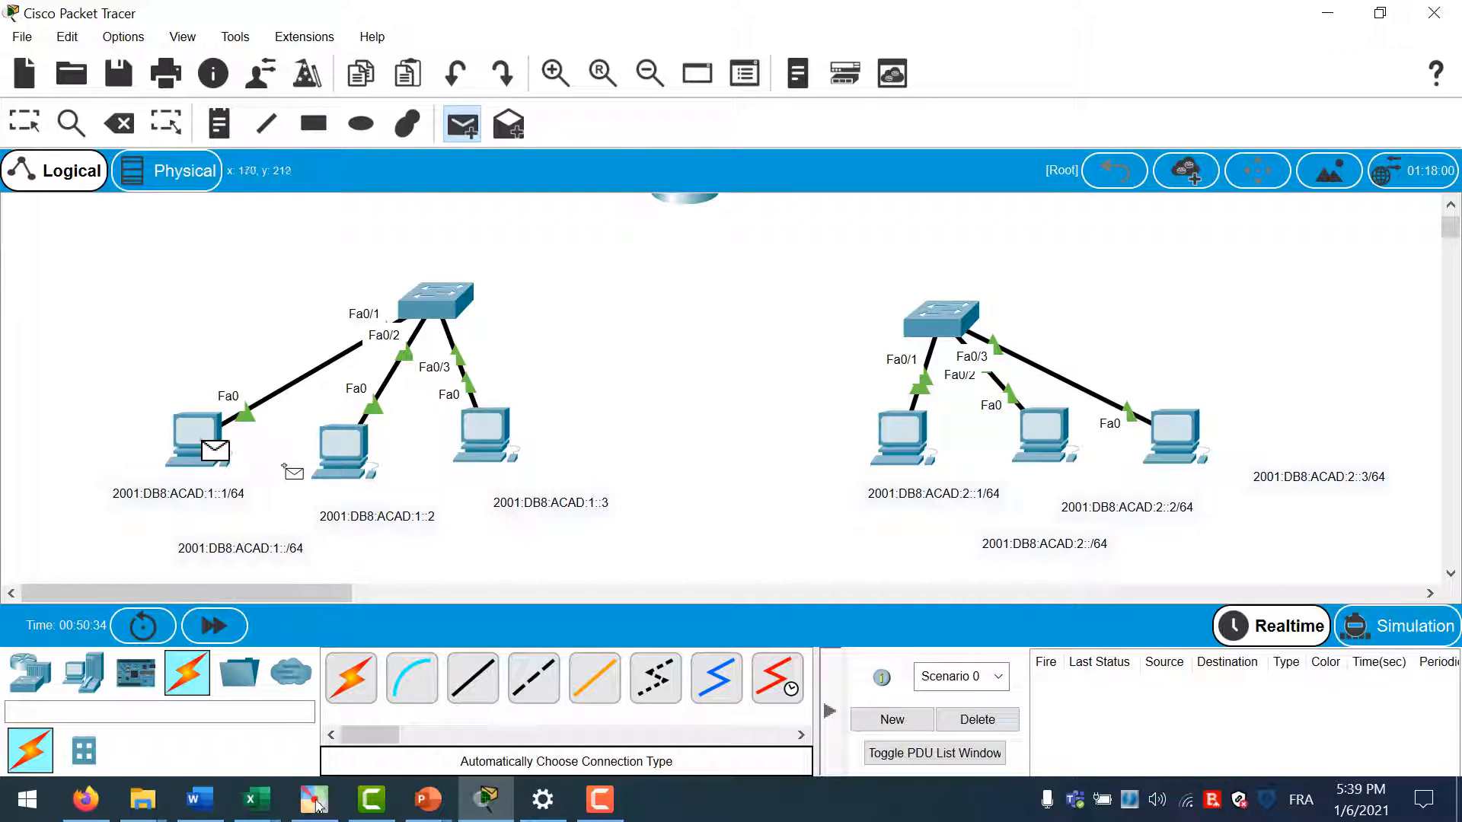
click(341, 451)
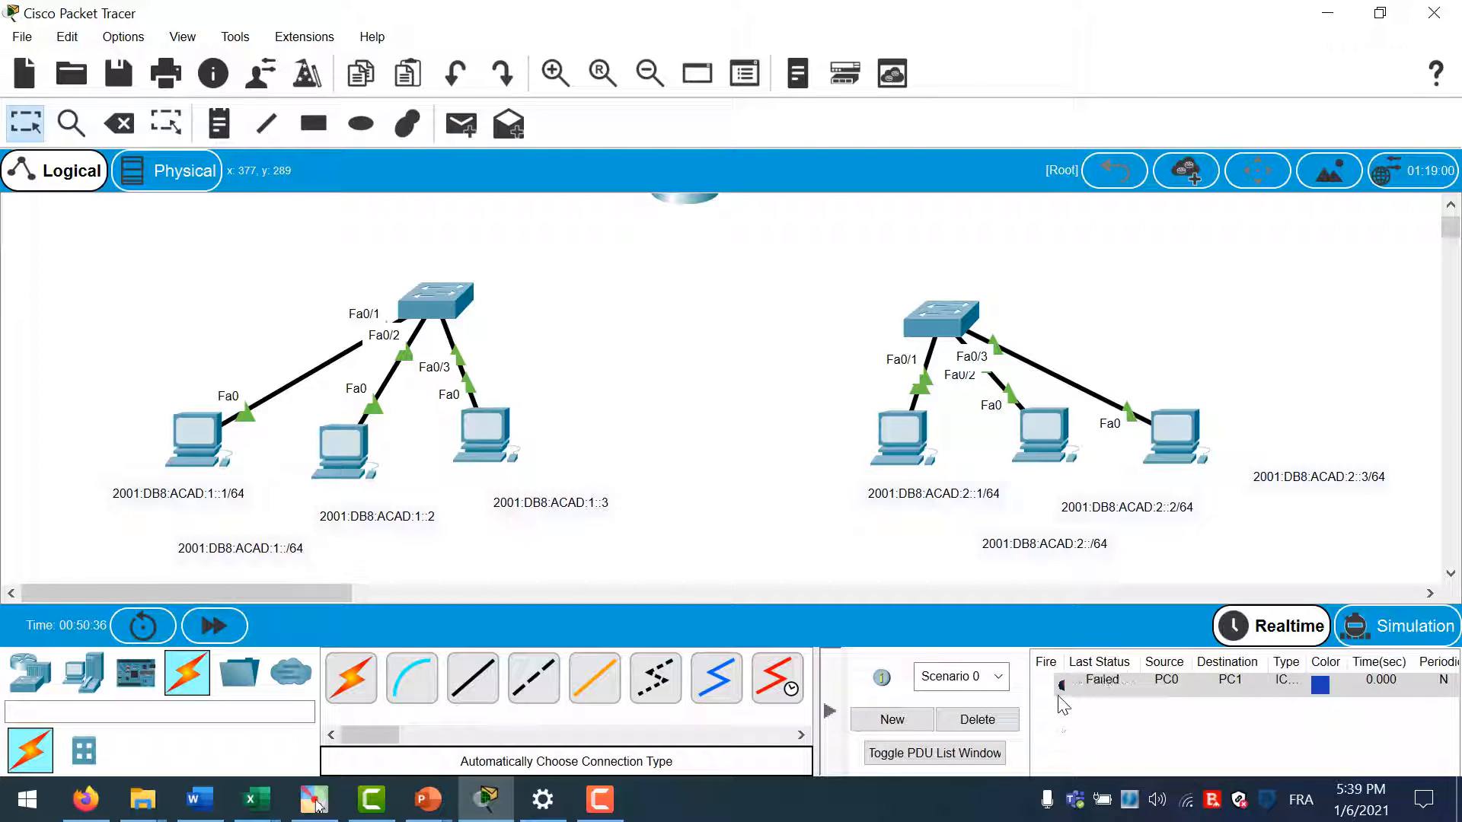
click(1063, 686)
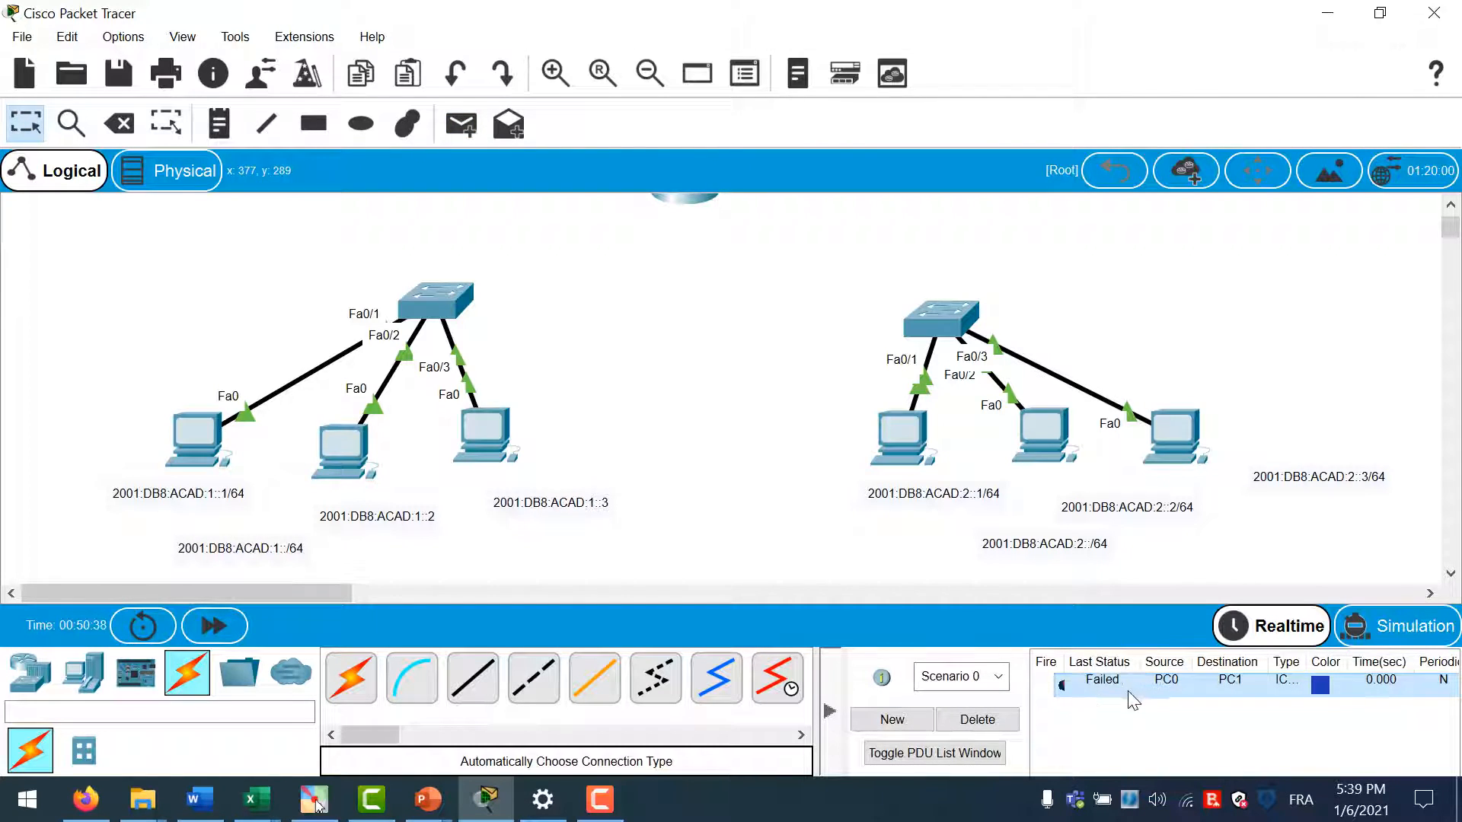
double_click(1061, 685)
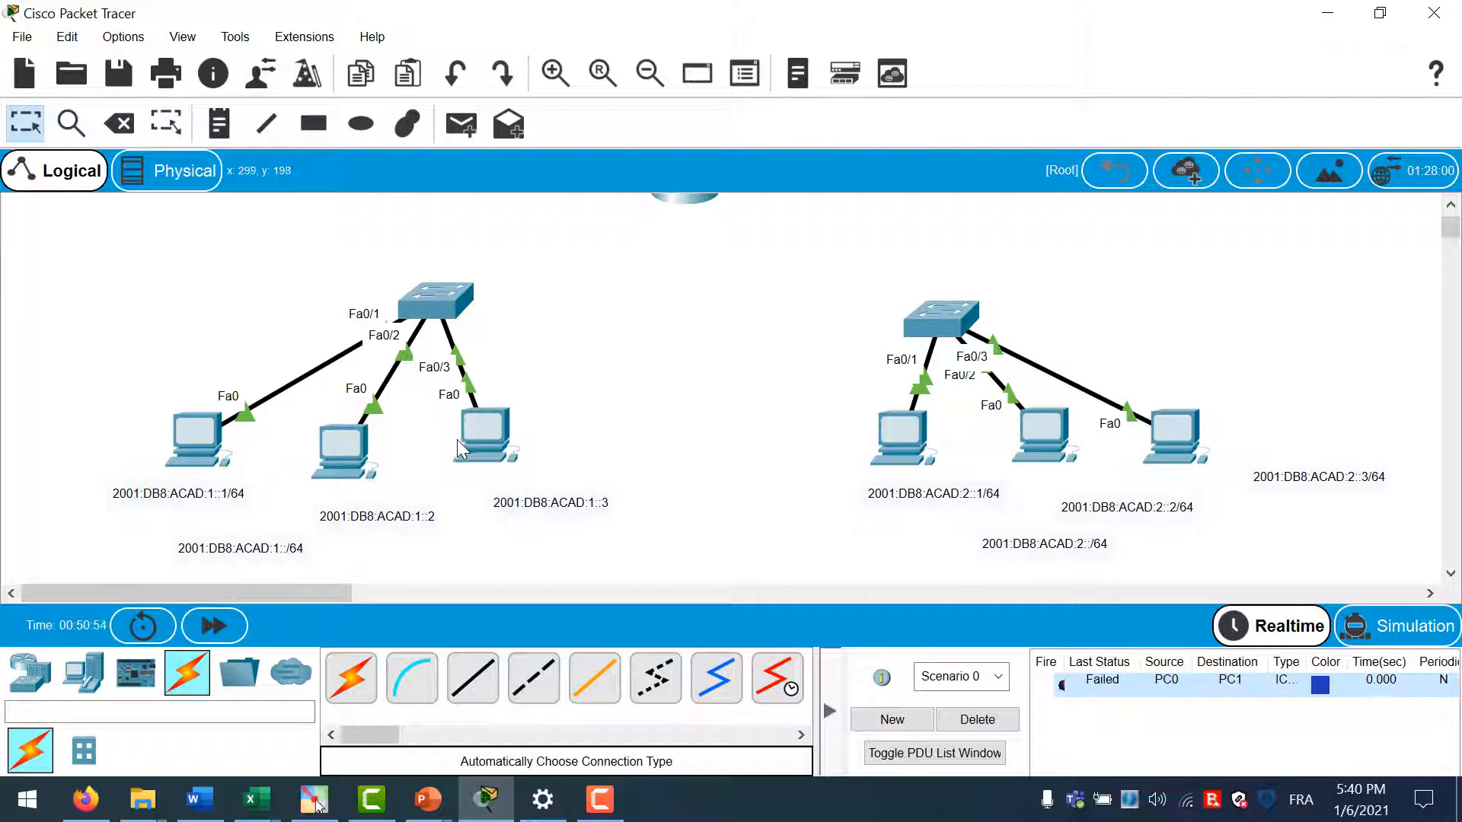
Ping 2001:db8:acad:1::2 from the first left PC's Command Prompt, with its window moved aside to uncover the left network
mouse_move(458, 440)
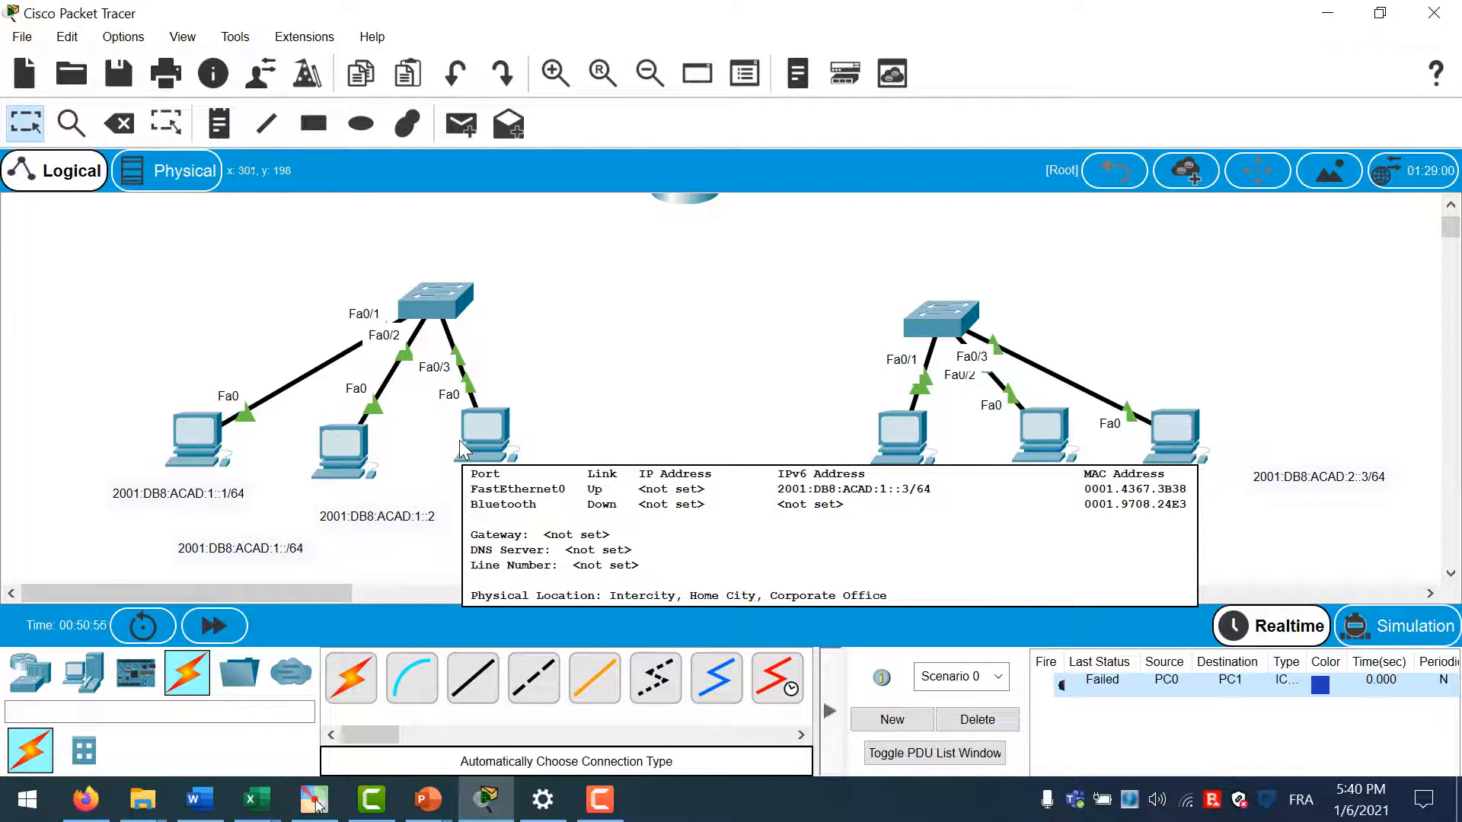
click(192, 437)
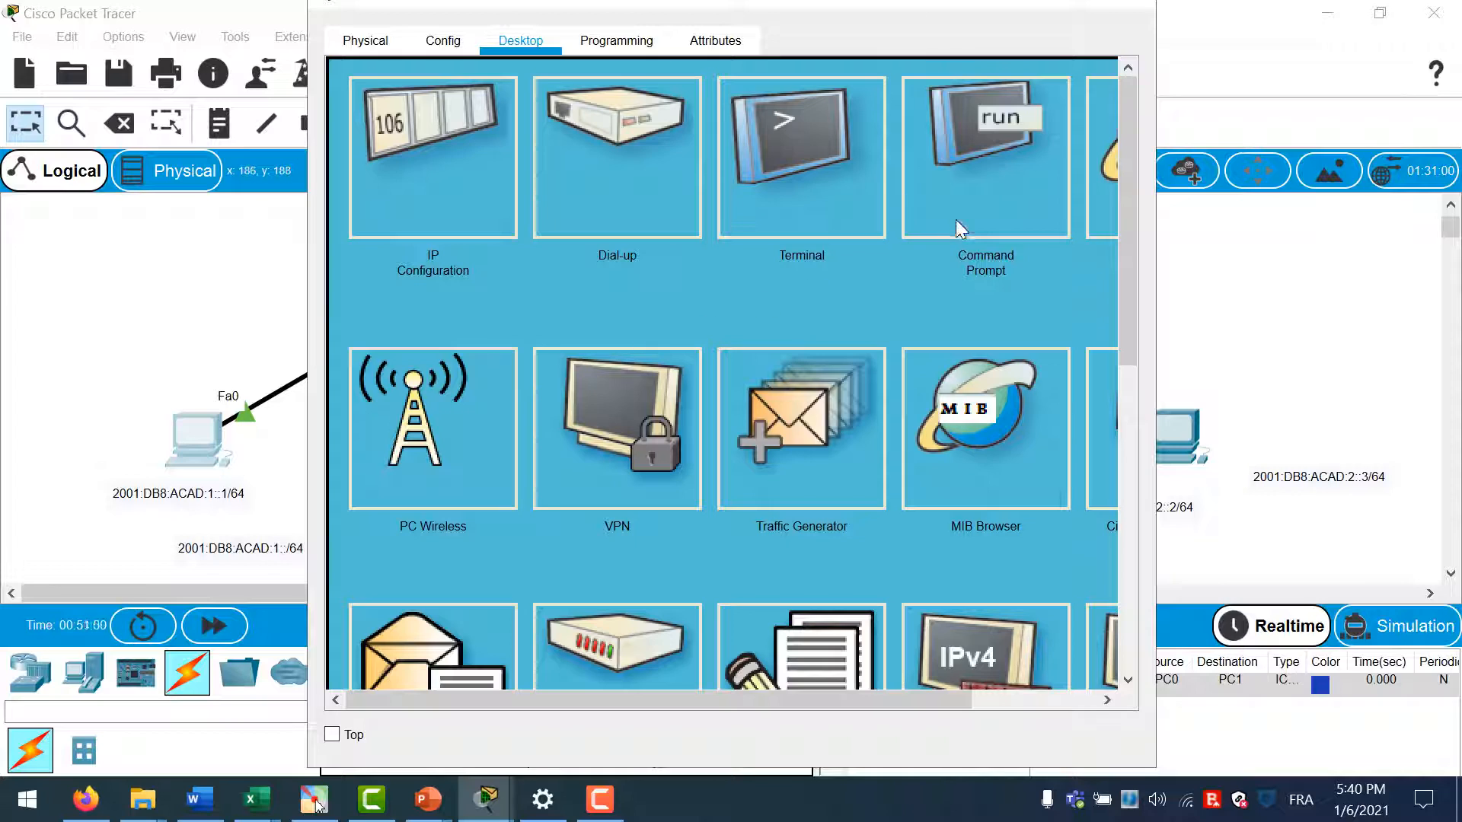
click(987, 183)
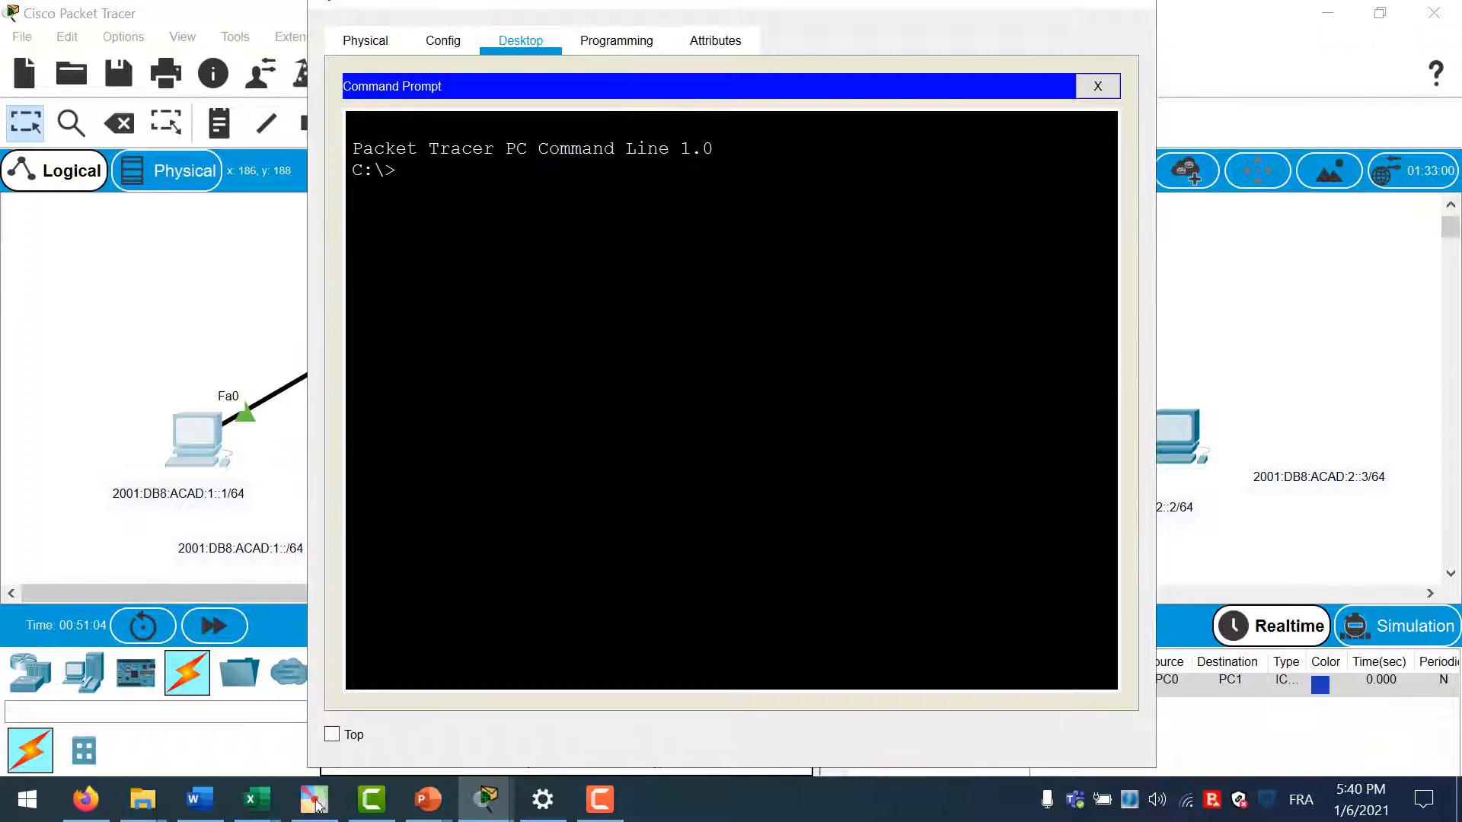
text(ping)
drag(590, 11, 1050, 93)
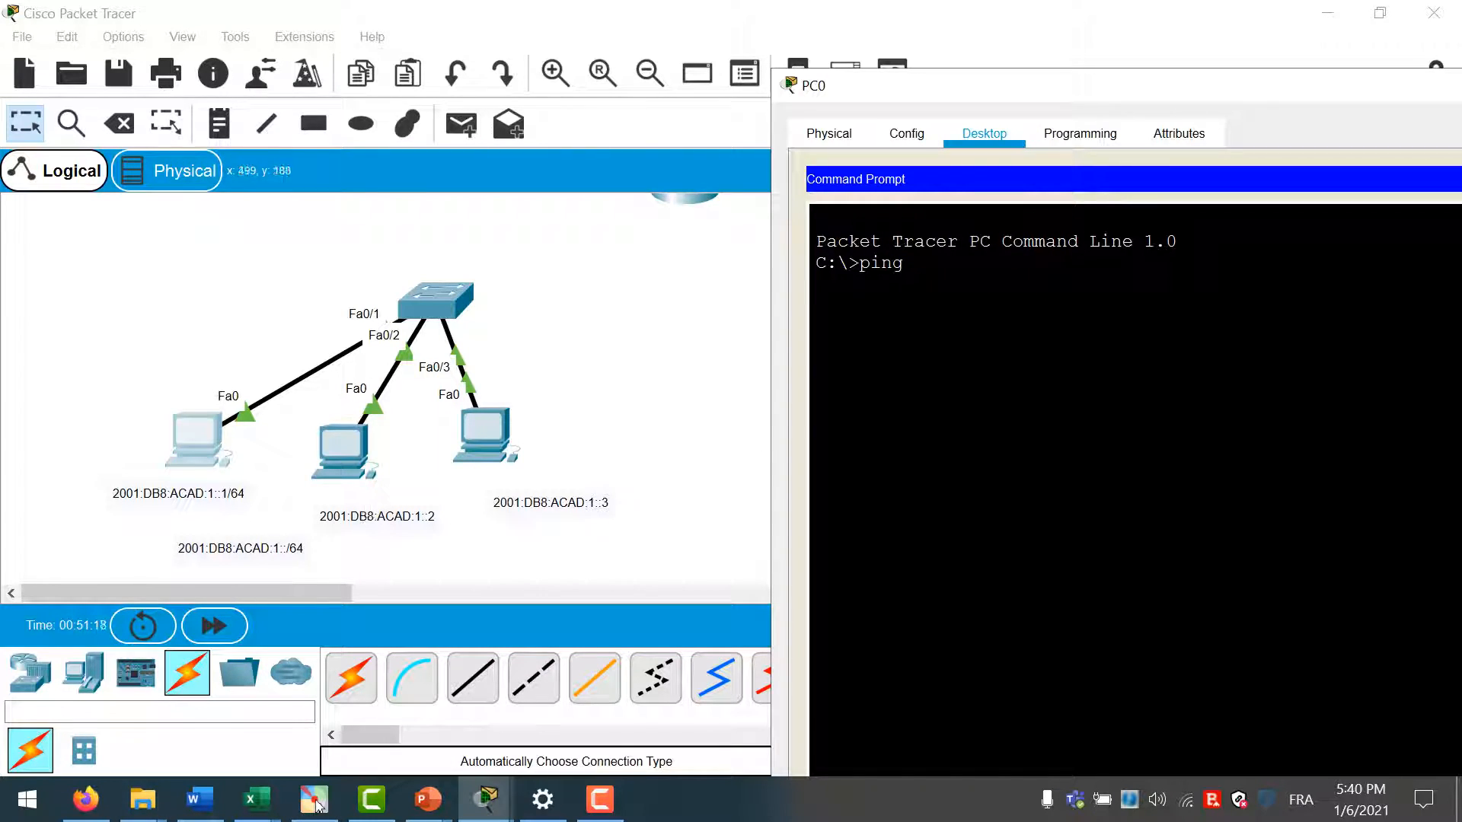
text(001:db8:acad:1::2)
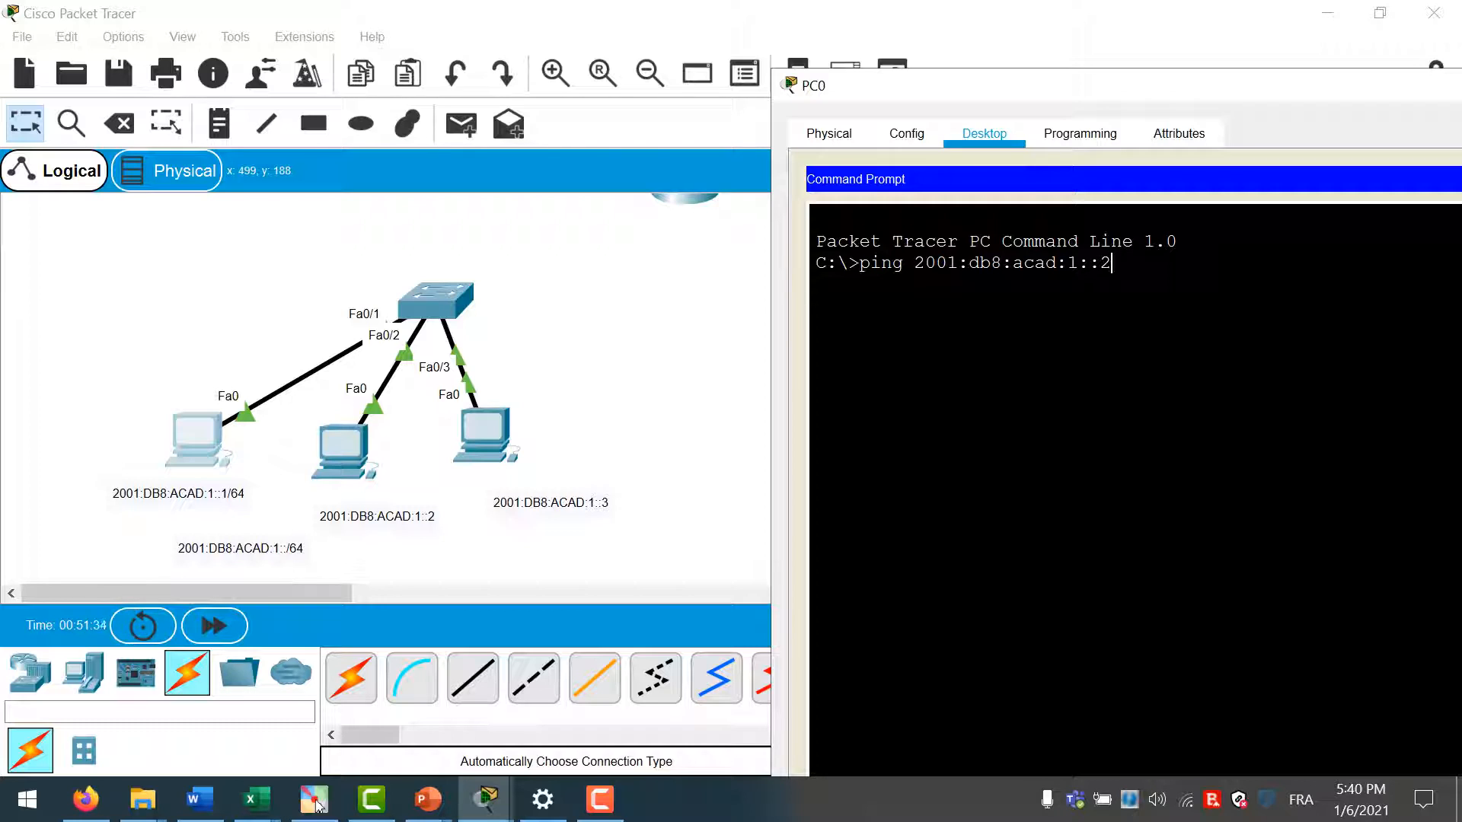
key(Return)
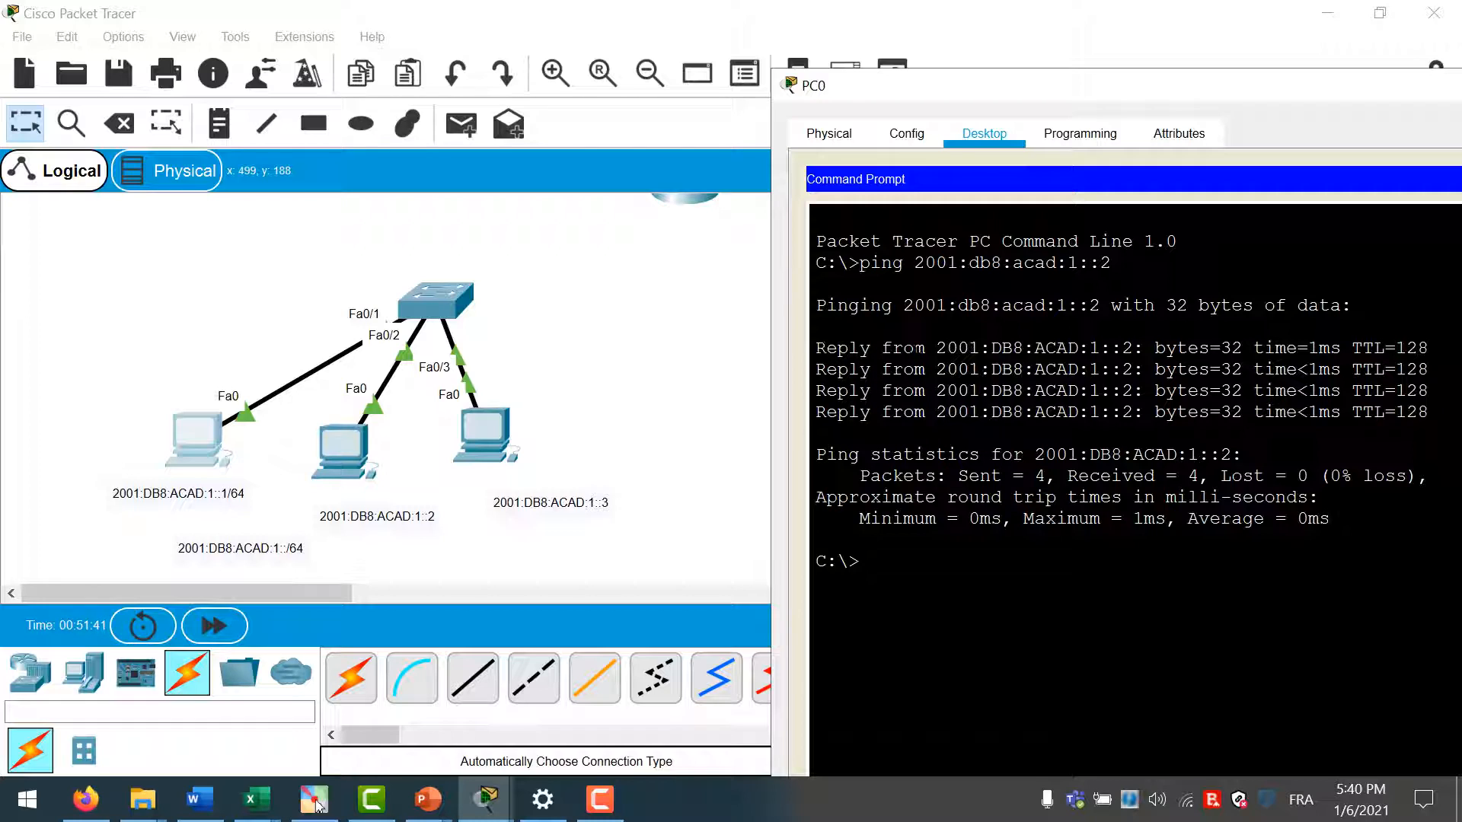
Examine the reply address and the sent, received and lost packet statistics of the ping to 2001:db8:acad:1::2
drag(925, 348, 1133, 348)
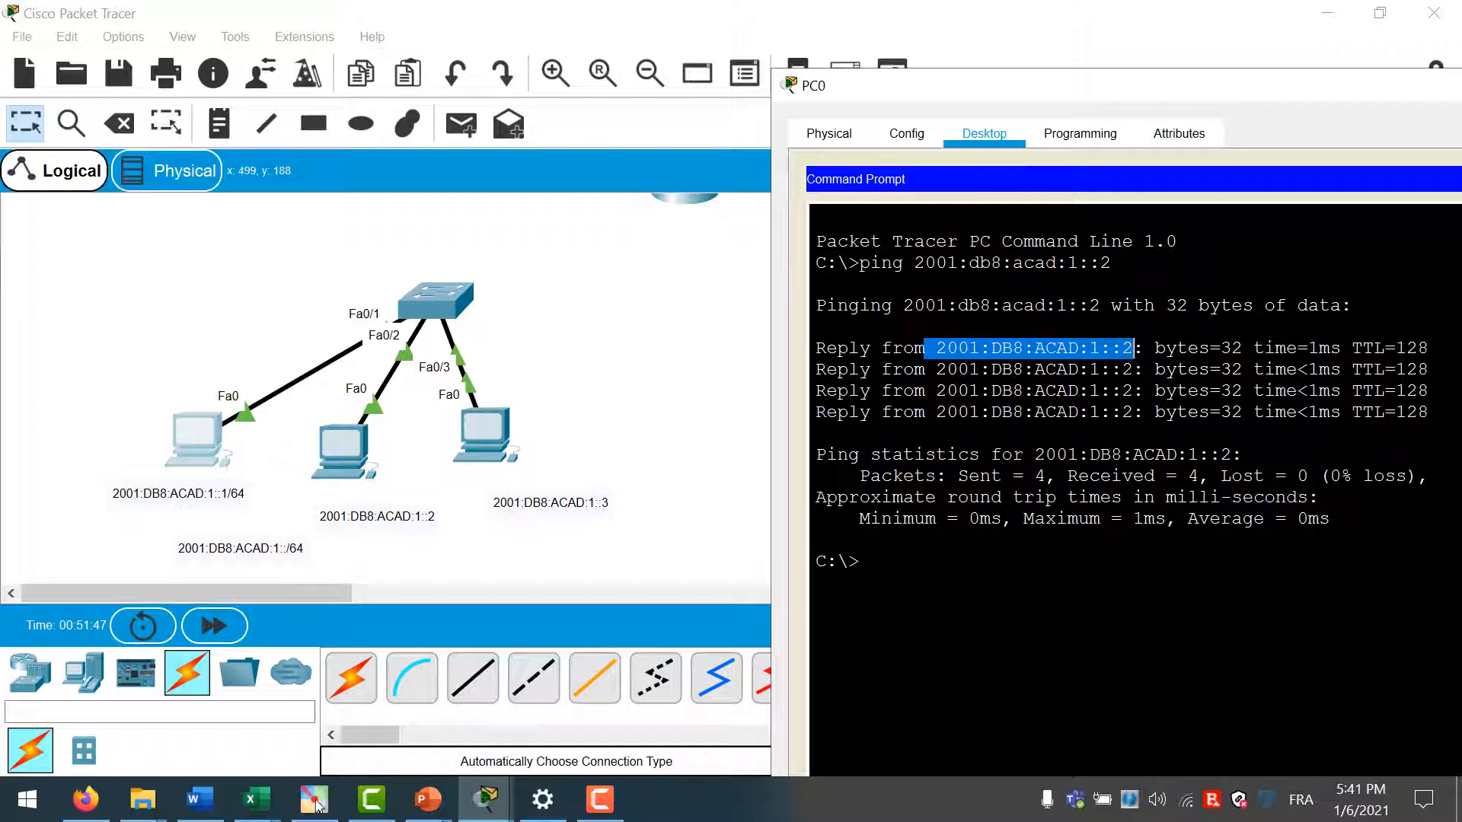
drag(957, 476, 1309, 476)
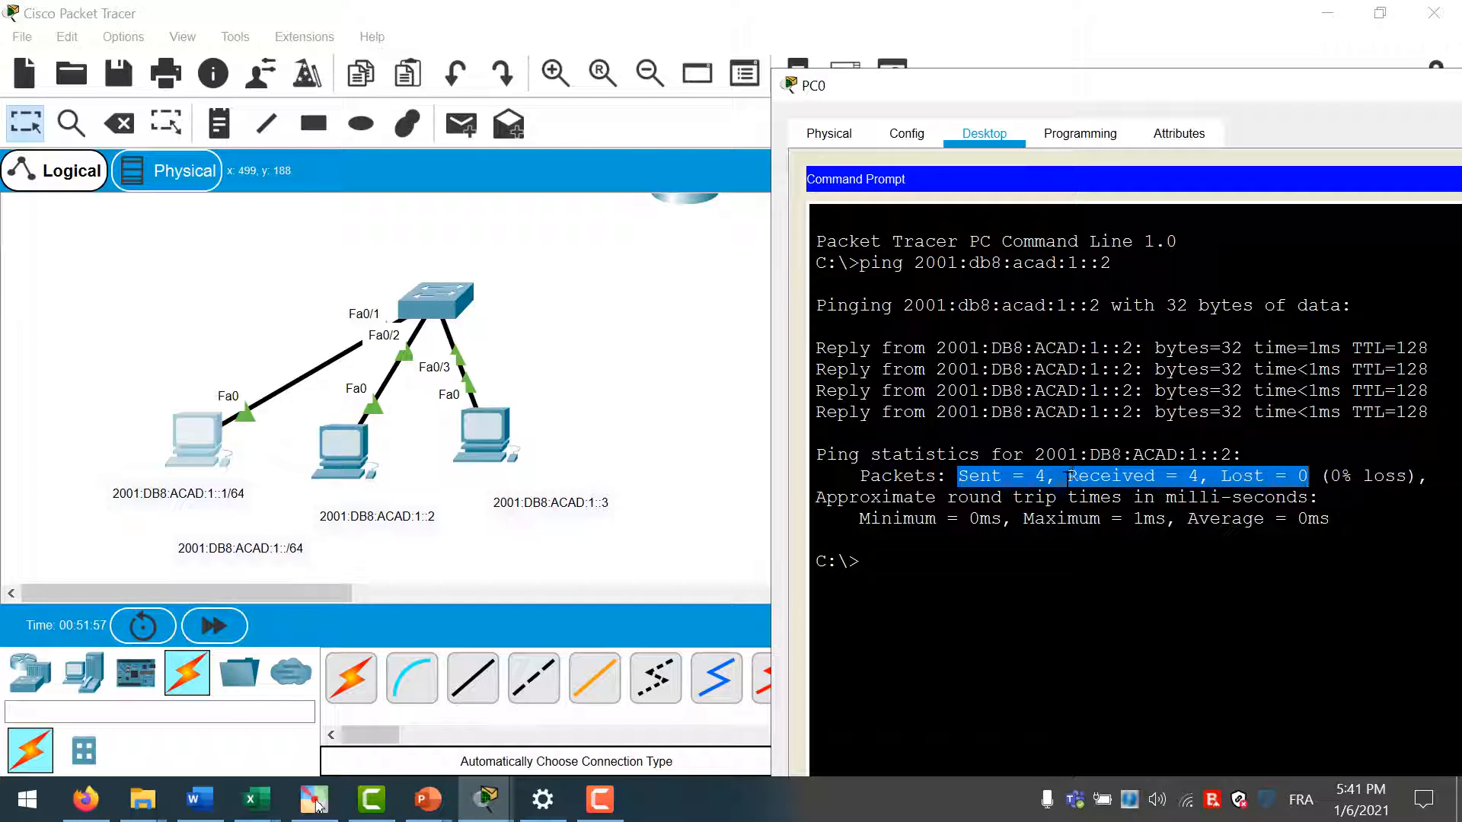
drag(1188, 477, 1209, 477)
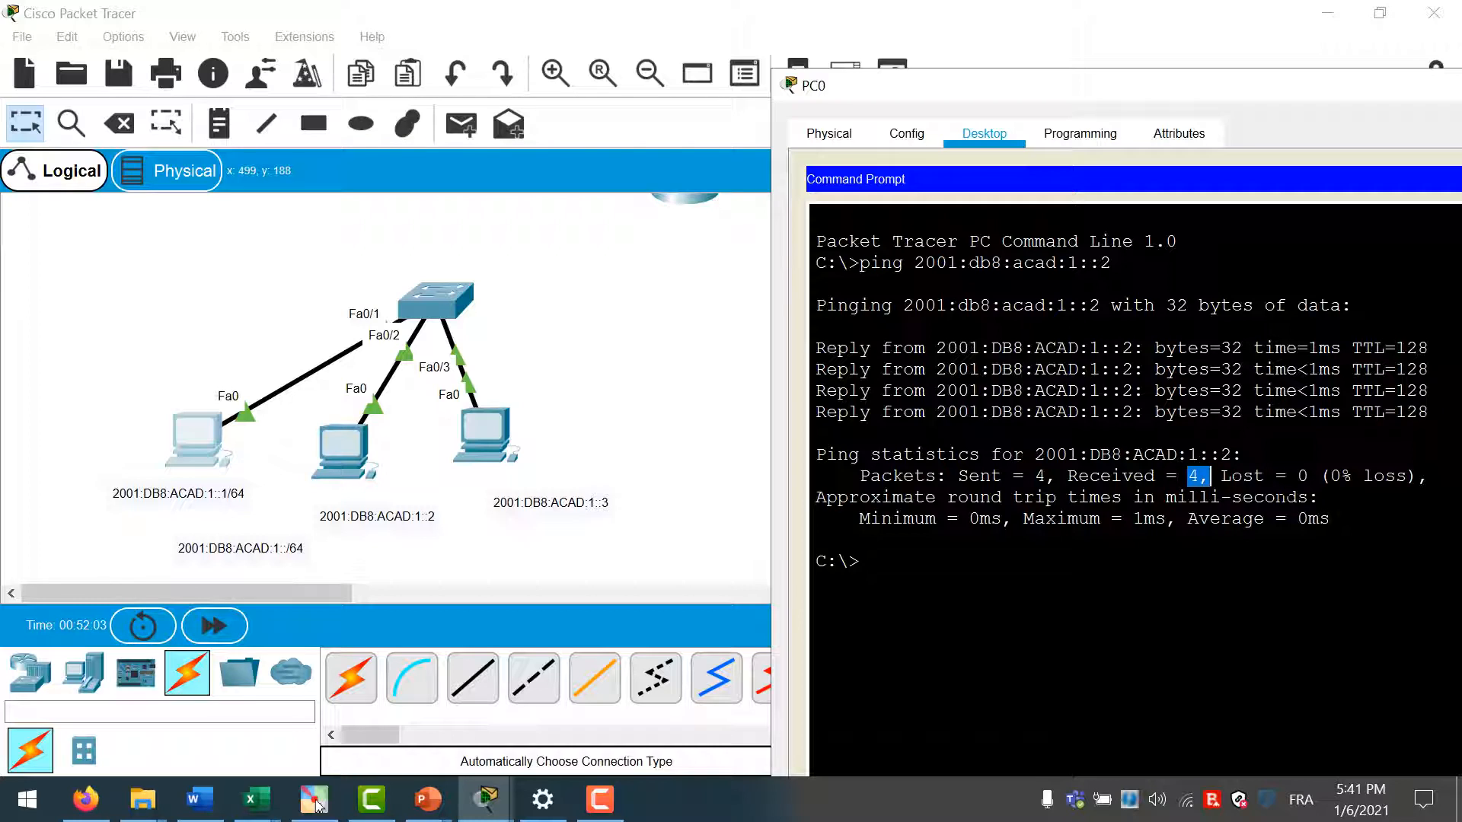
Ping the unassigned address 2001:db8:acad:1::6 from the first left PC's Command Prompt and examine its packet loss statistics
click(316, 805)
key(Up)
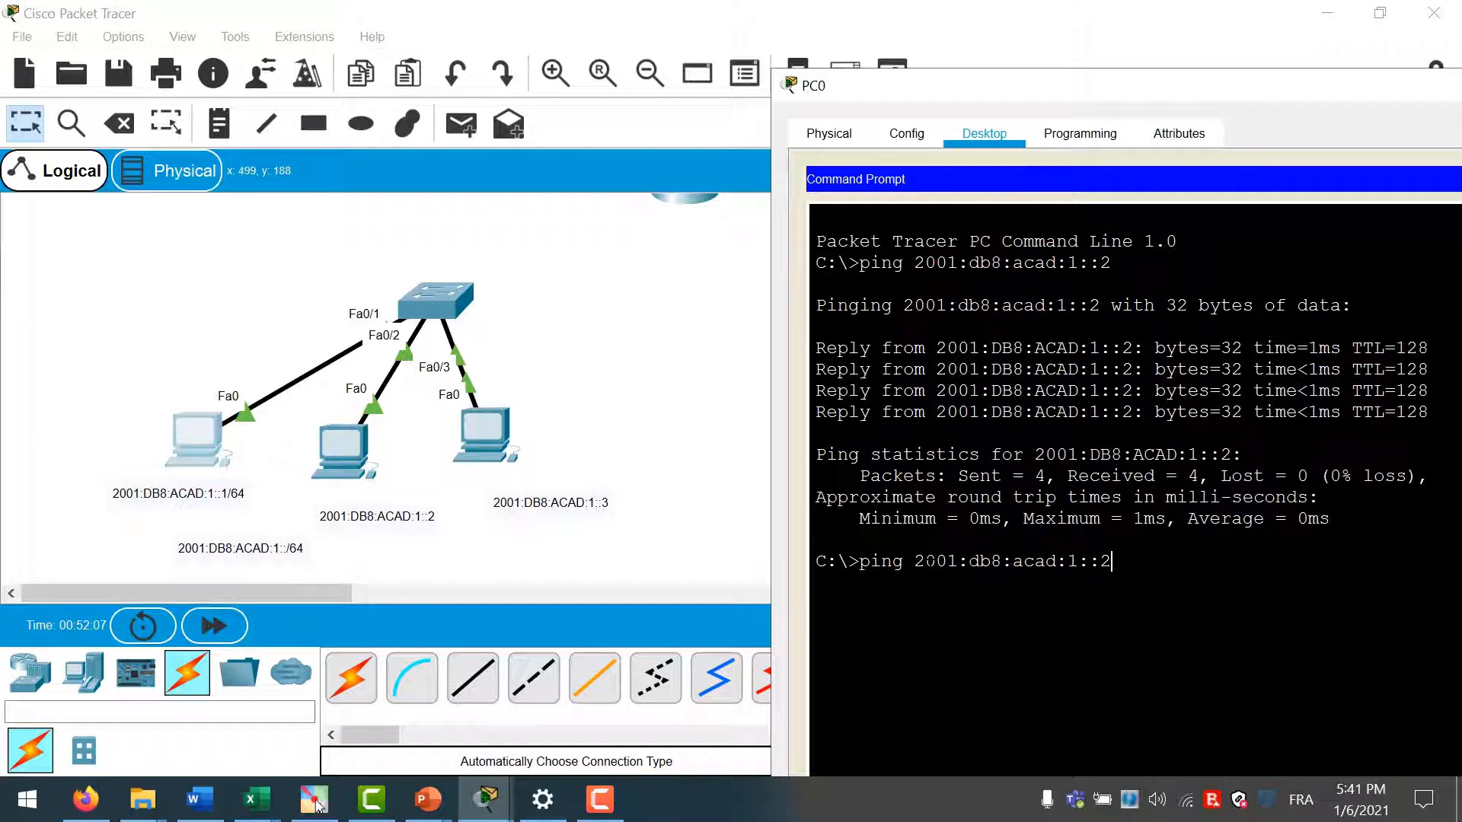
key(BackSpace)
text(6)
key(Return)
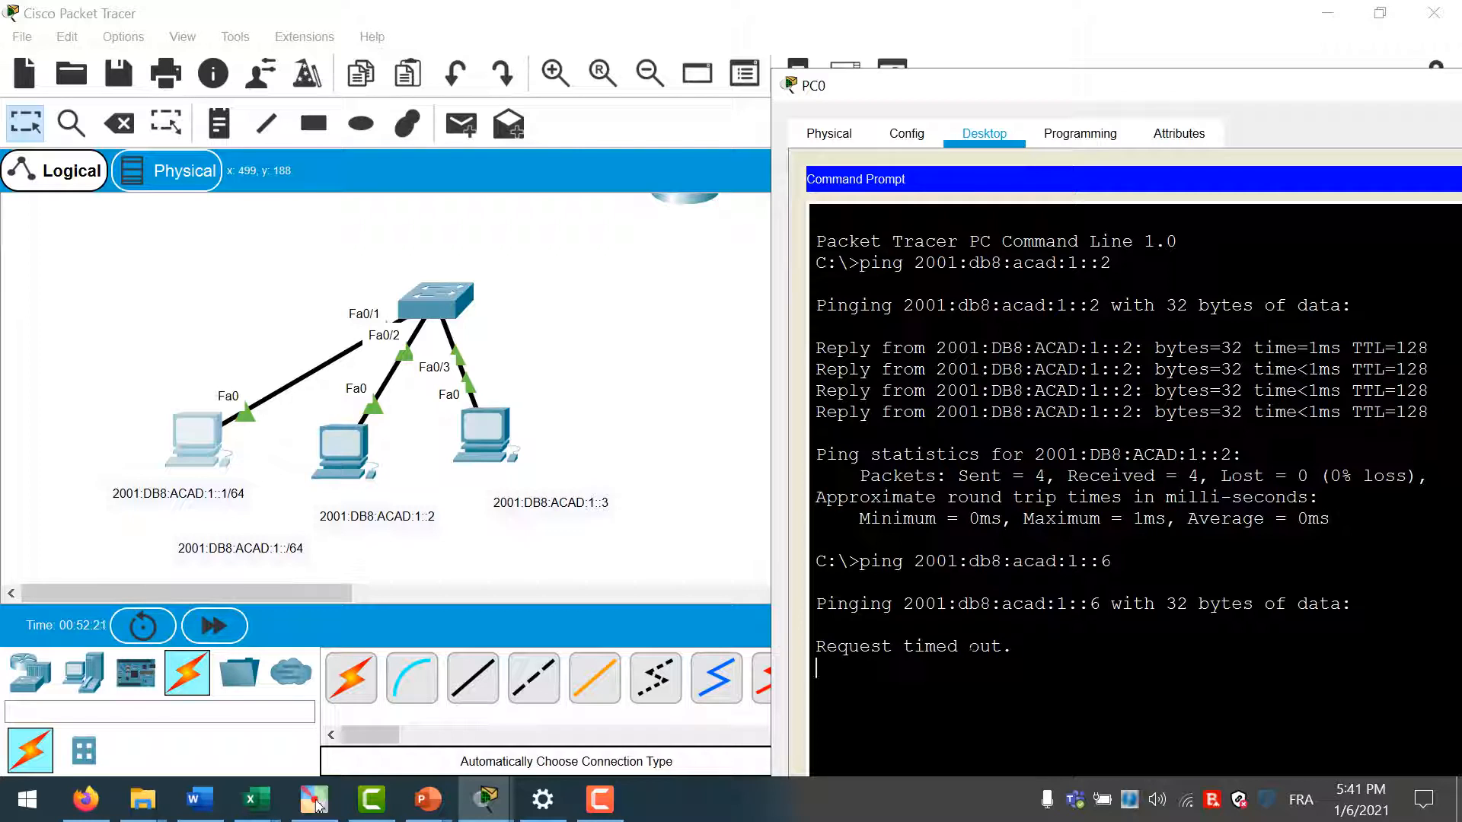
drag(990, 108, 960, 53)
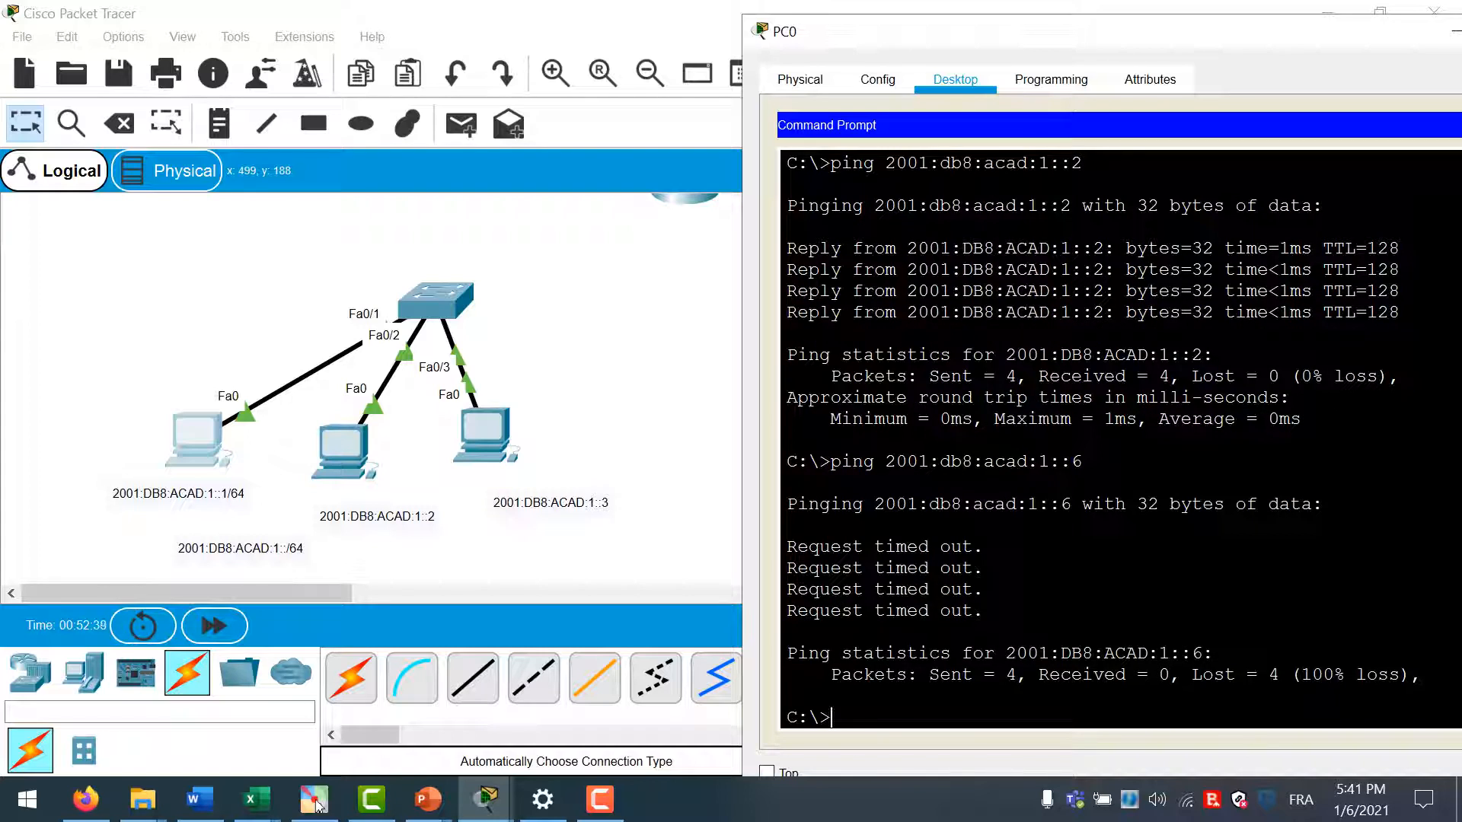
drag(918, 675, 1289, 676)
click(1189, 675)
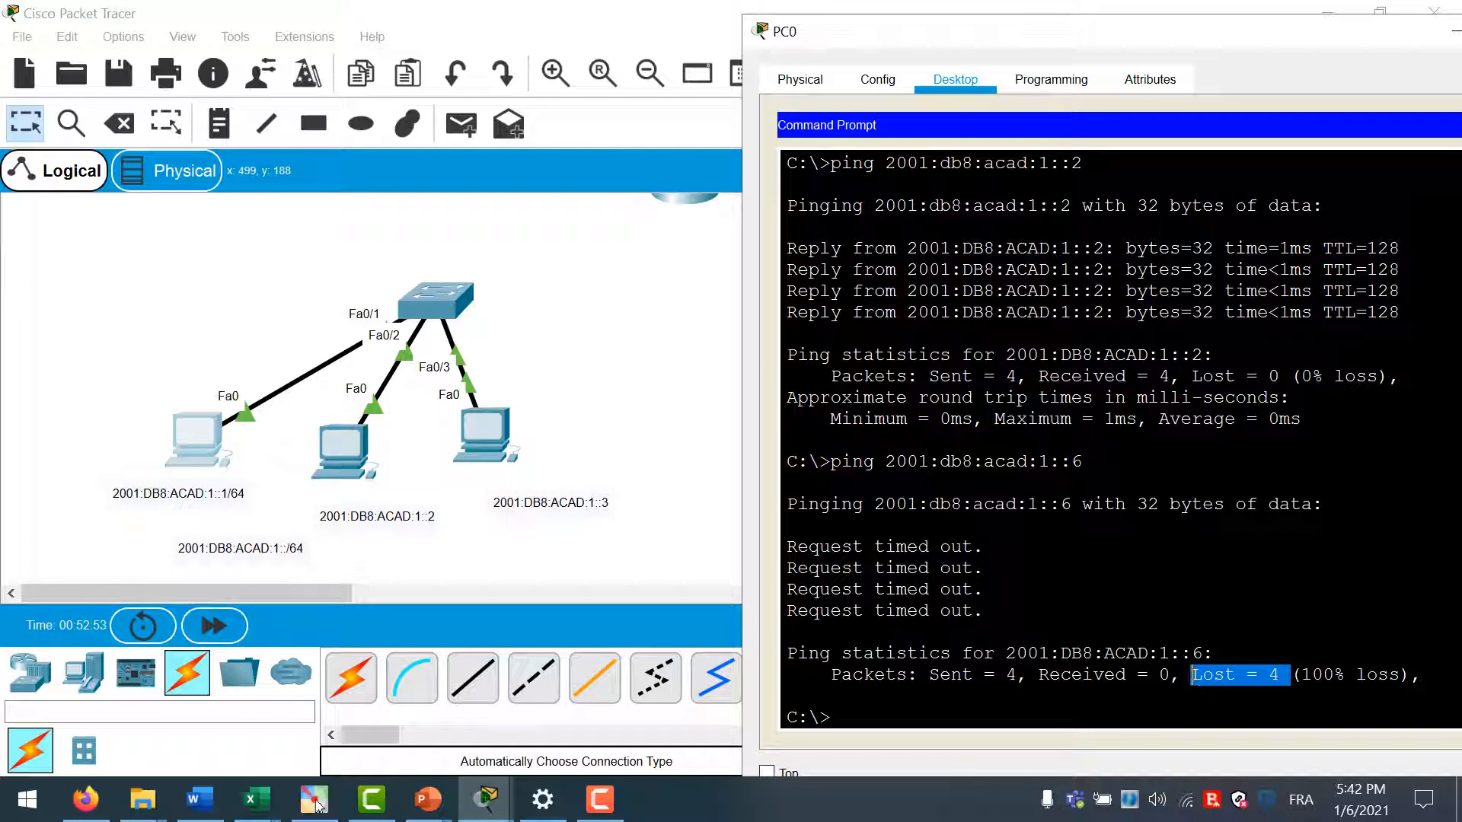
click(1208, 674)
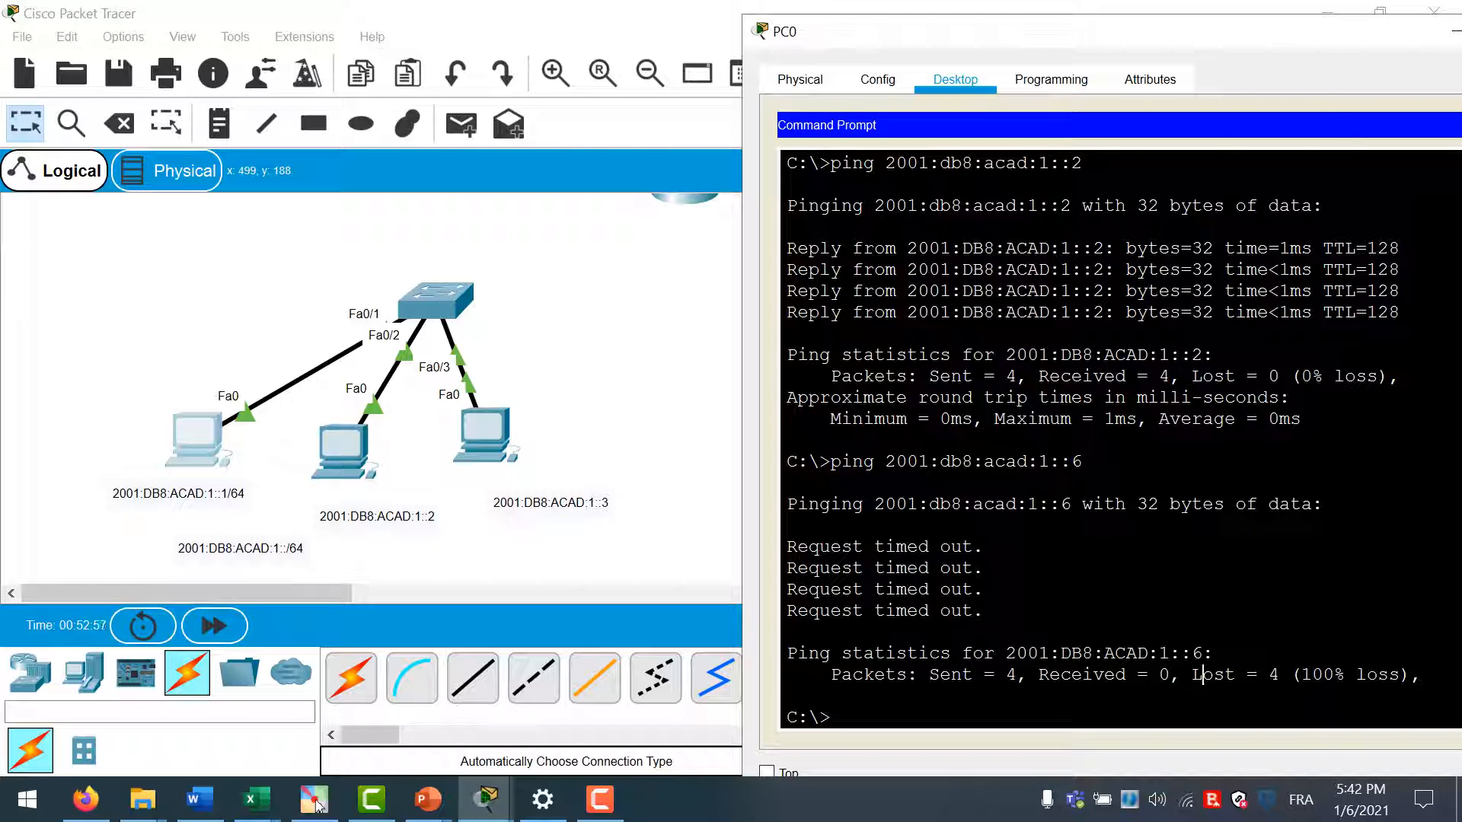
Ping the third left PC at 2001:db8:acad:1::3 from the first left PC's Command Prompt
key(Up)
key(BackSpace)
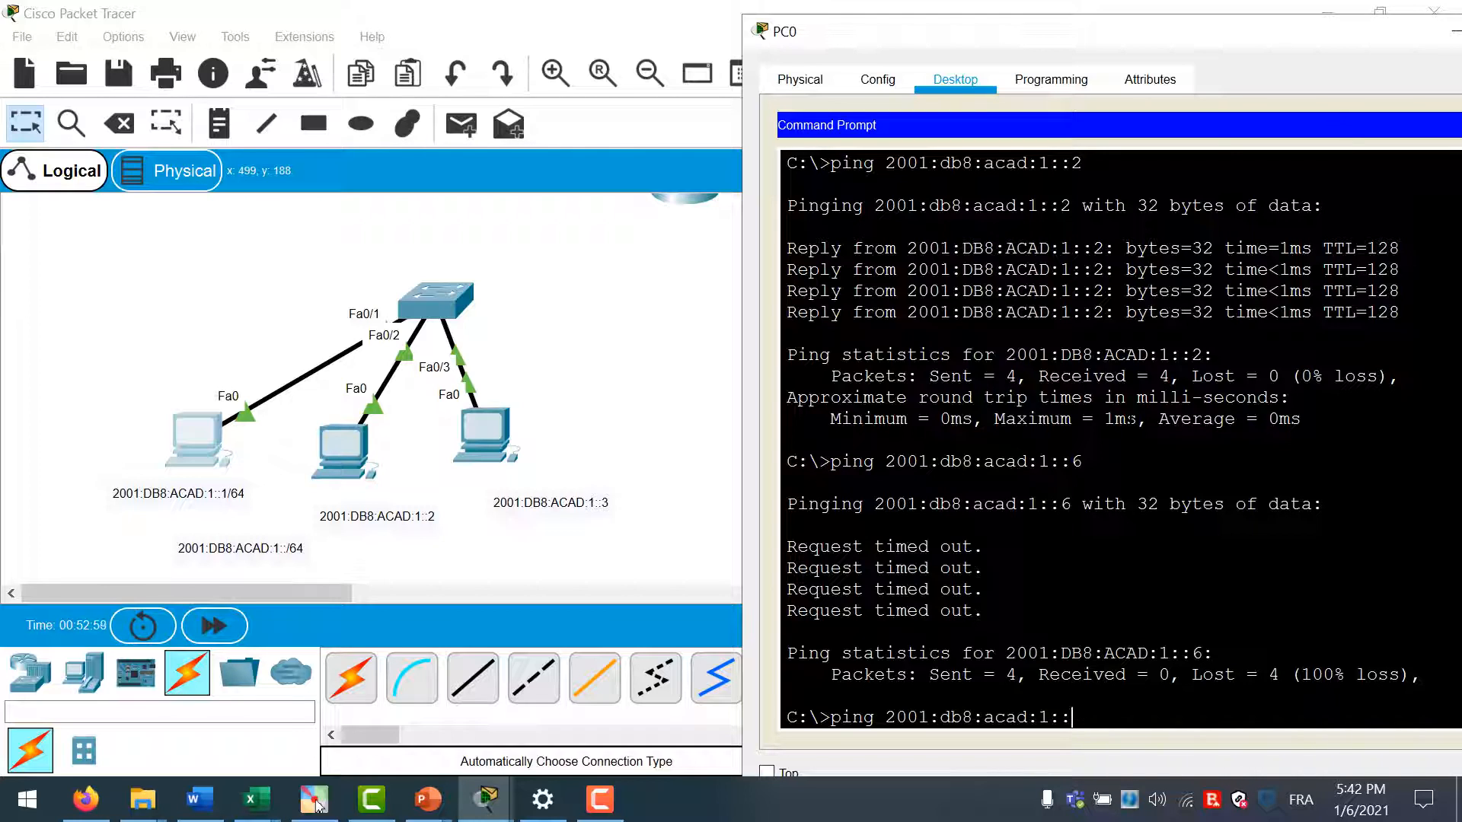
text(3)
key(Return)
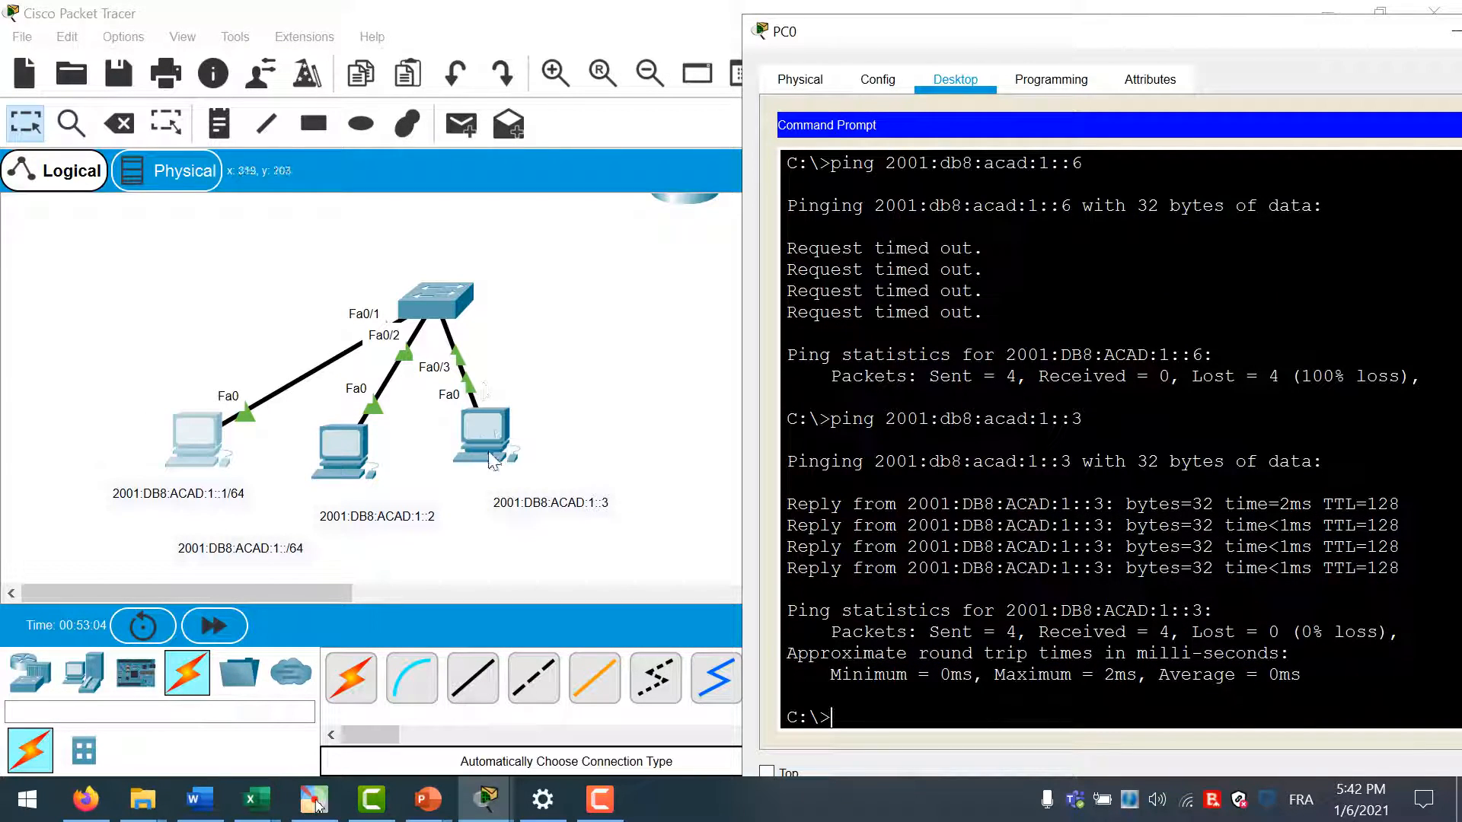
Delete the PDU scenario holding the earlier left-network test and switch the workspace to Simulation mode
click(691, 414)
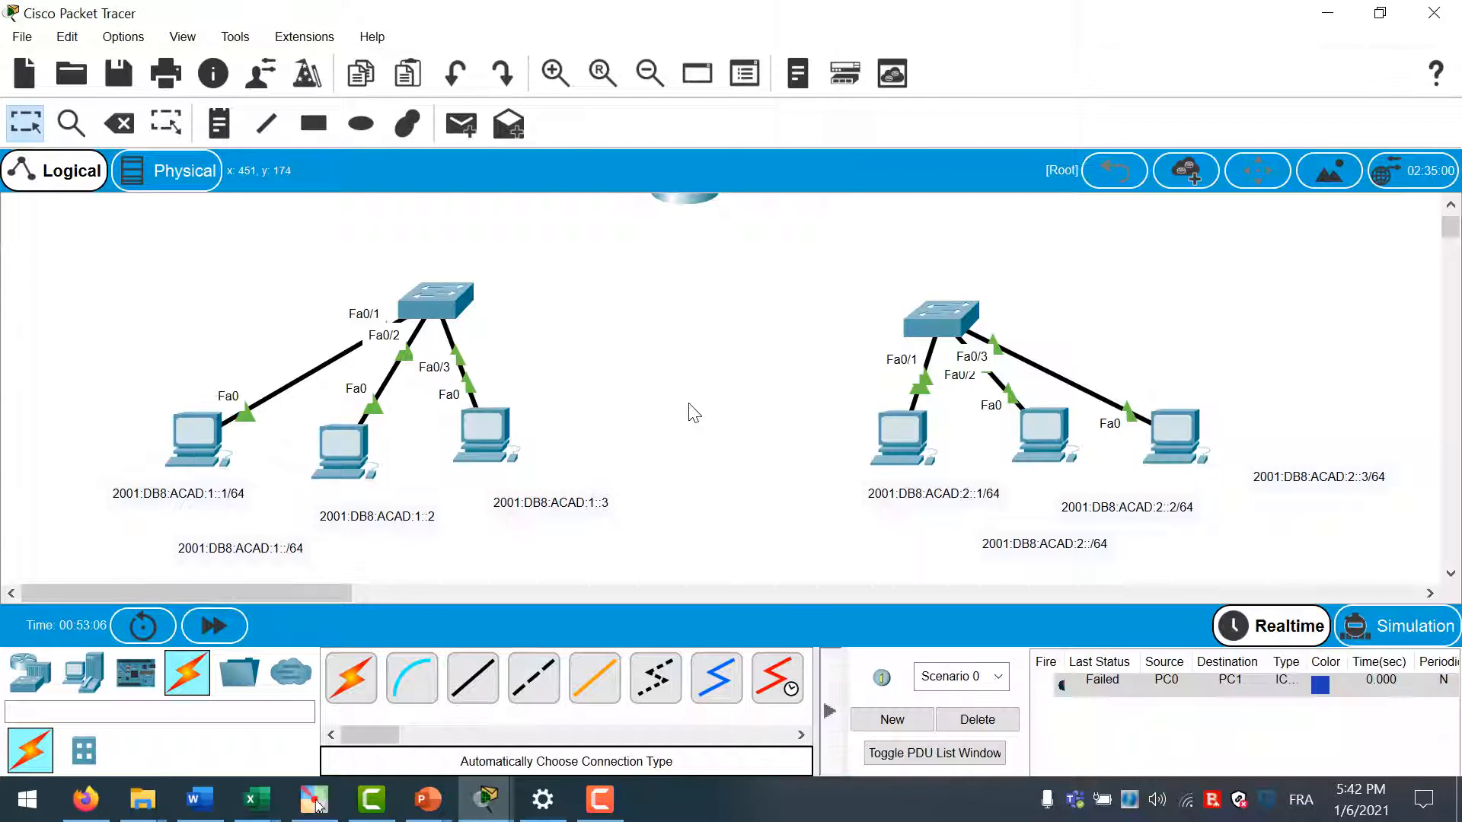
click(977, 720)
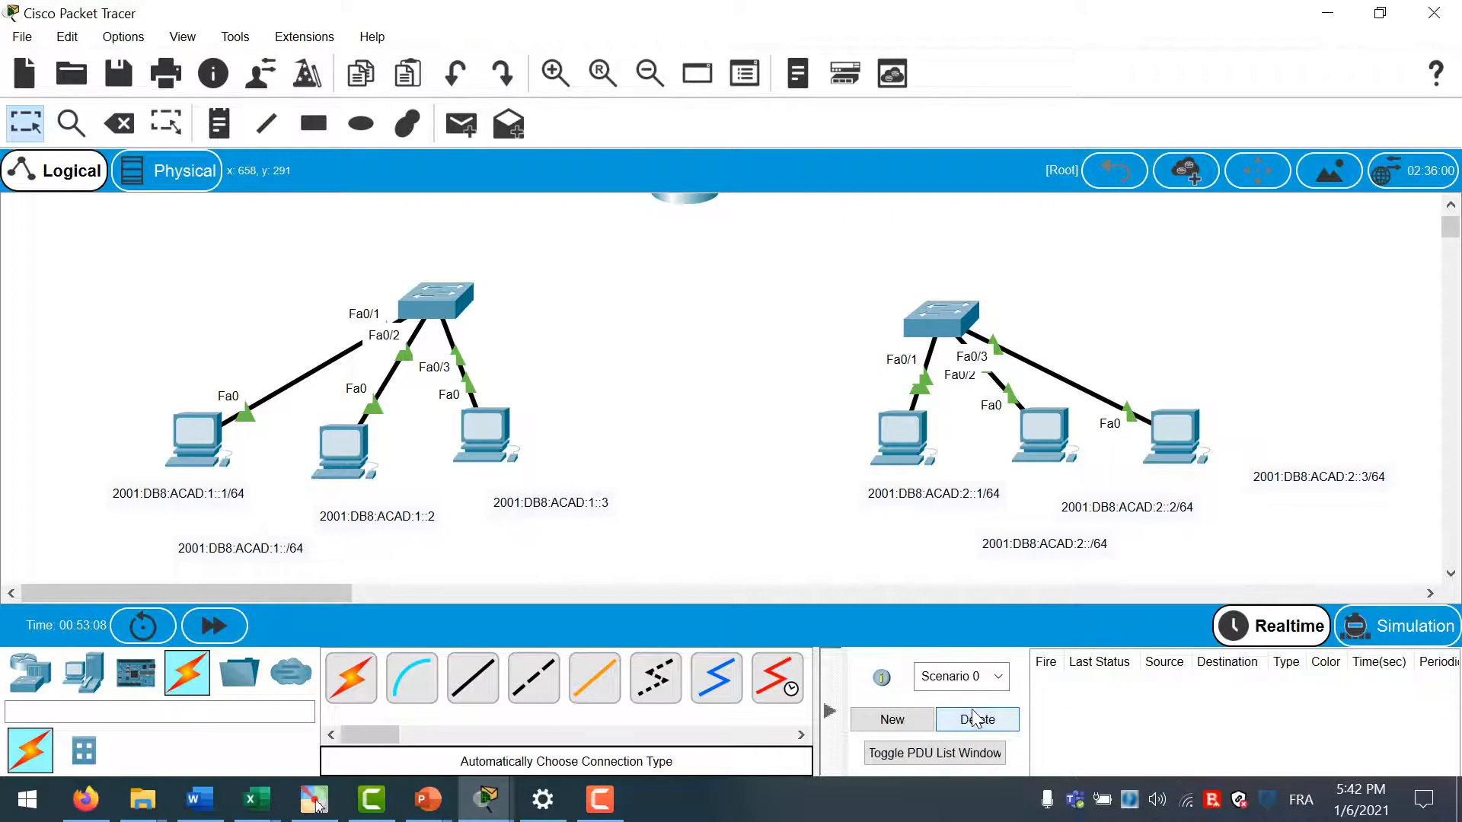
click(1380, 620)
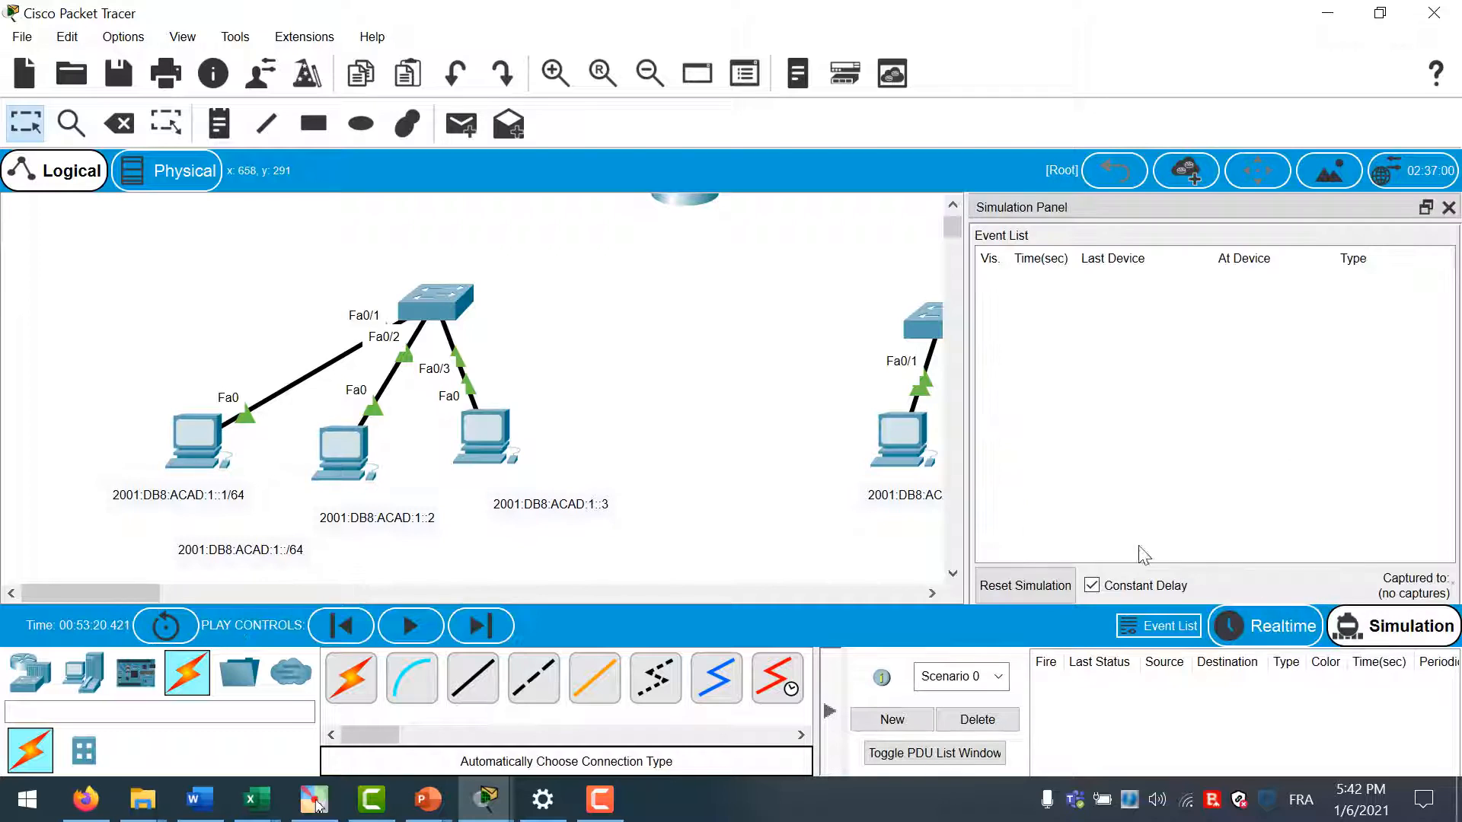
Repeat the ping to 2001:db8:acad:1::3 from the first left PC in Simulation mode and bring the topology back into view
click(202, 440)
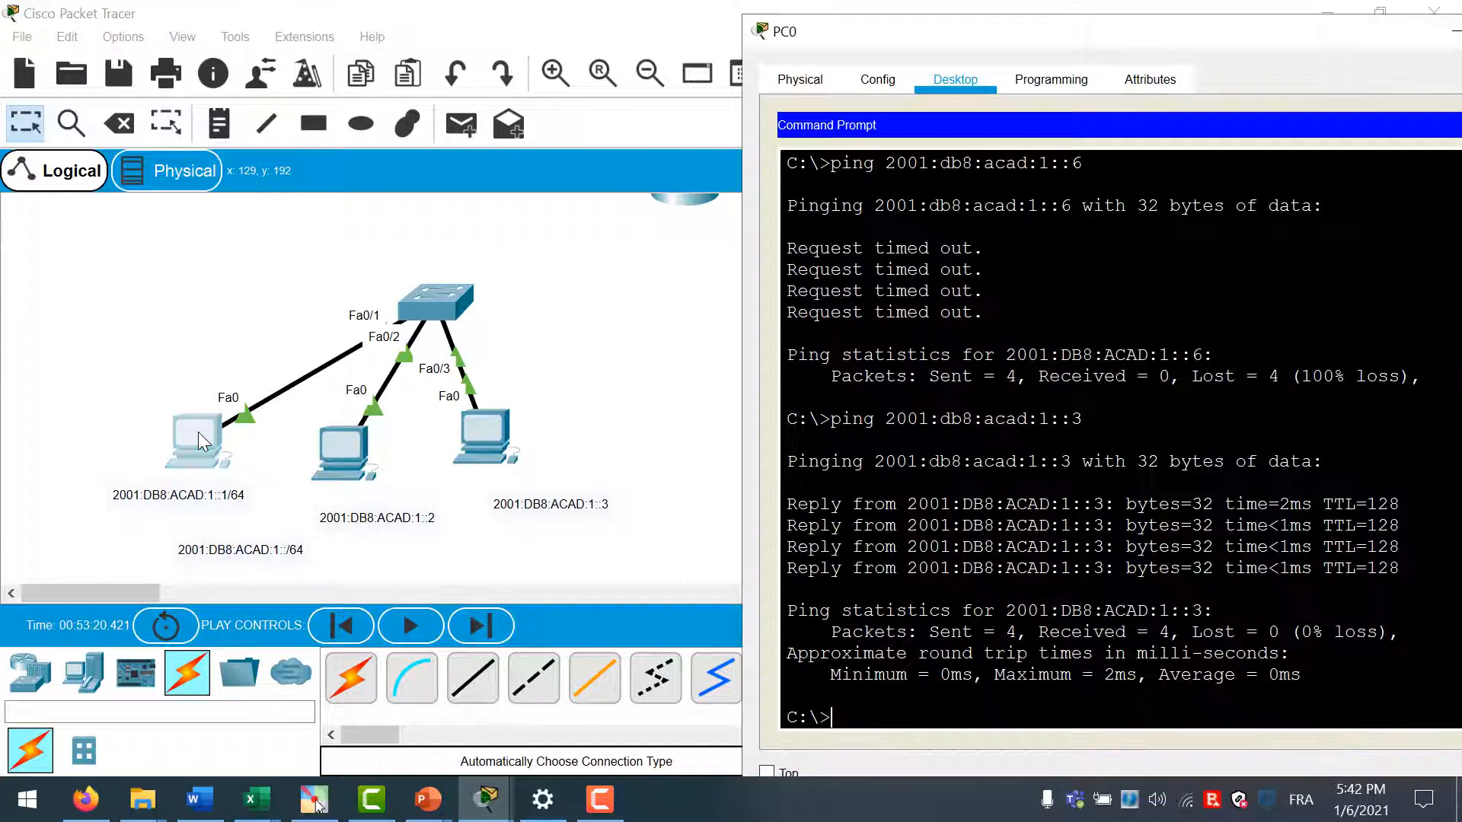
key(Up)
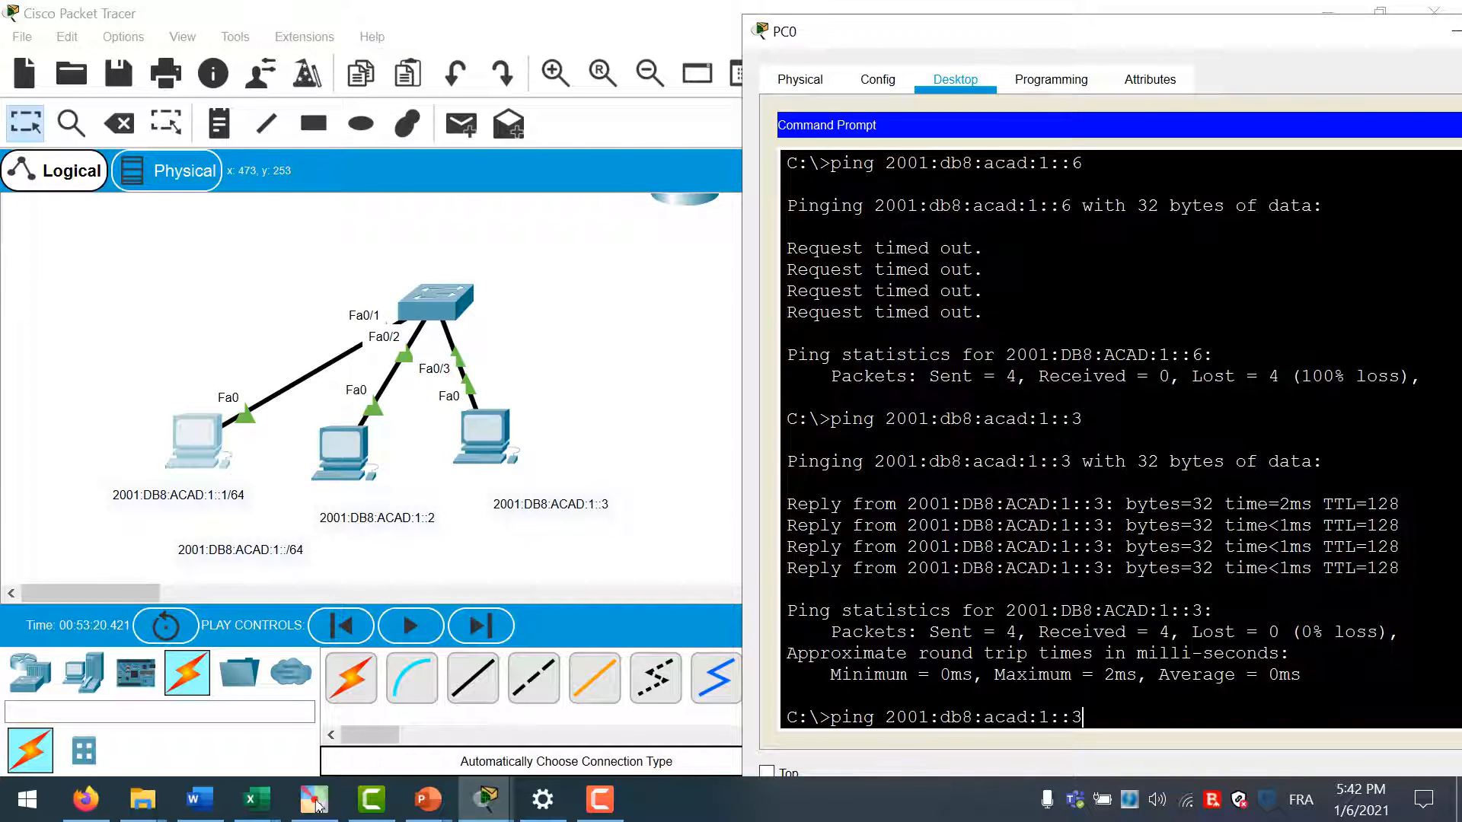
key(Return)
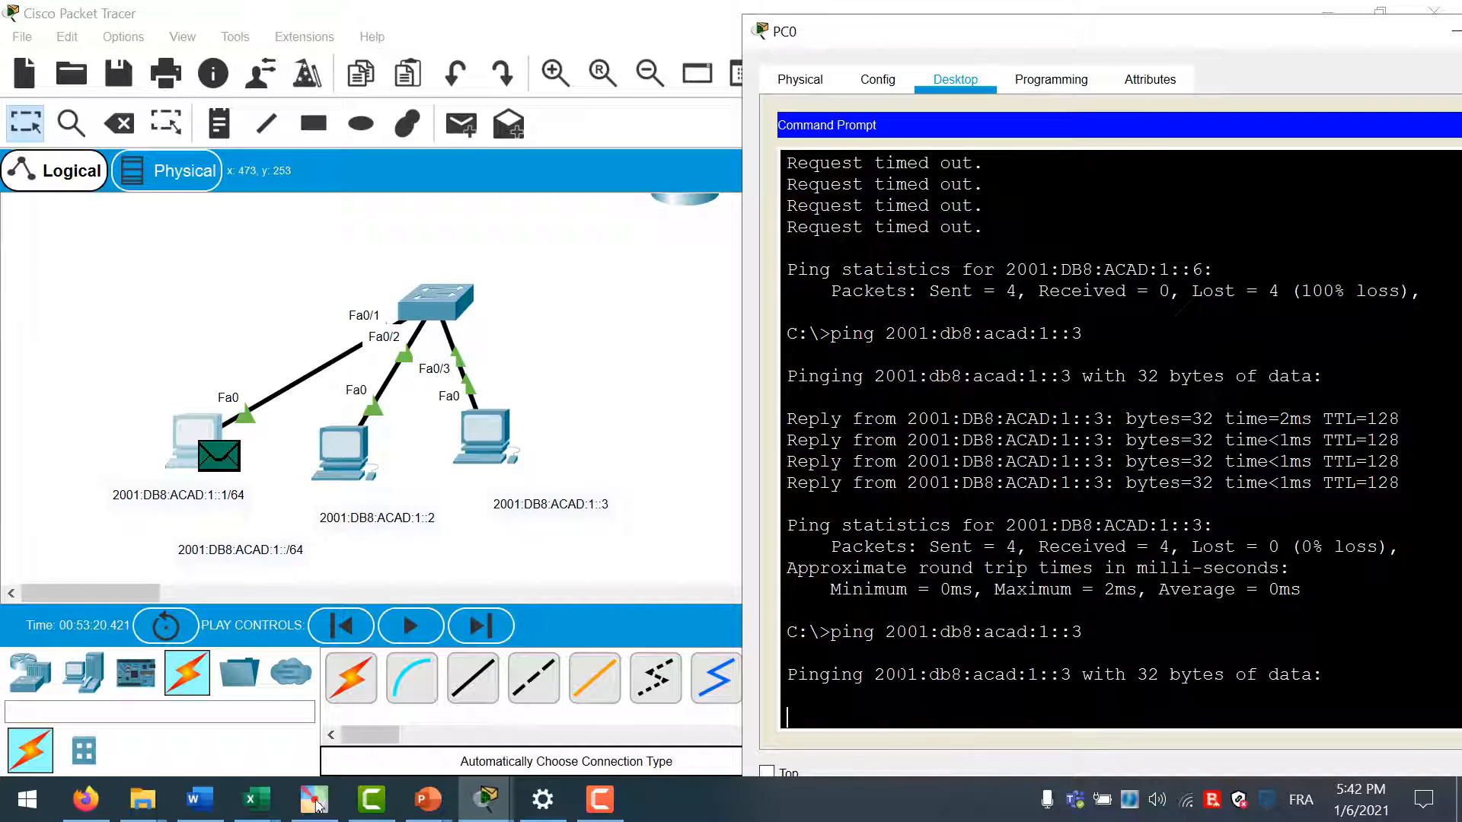
click(715, 326)
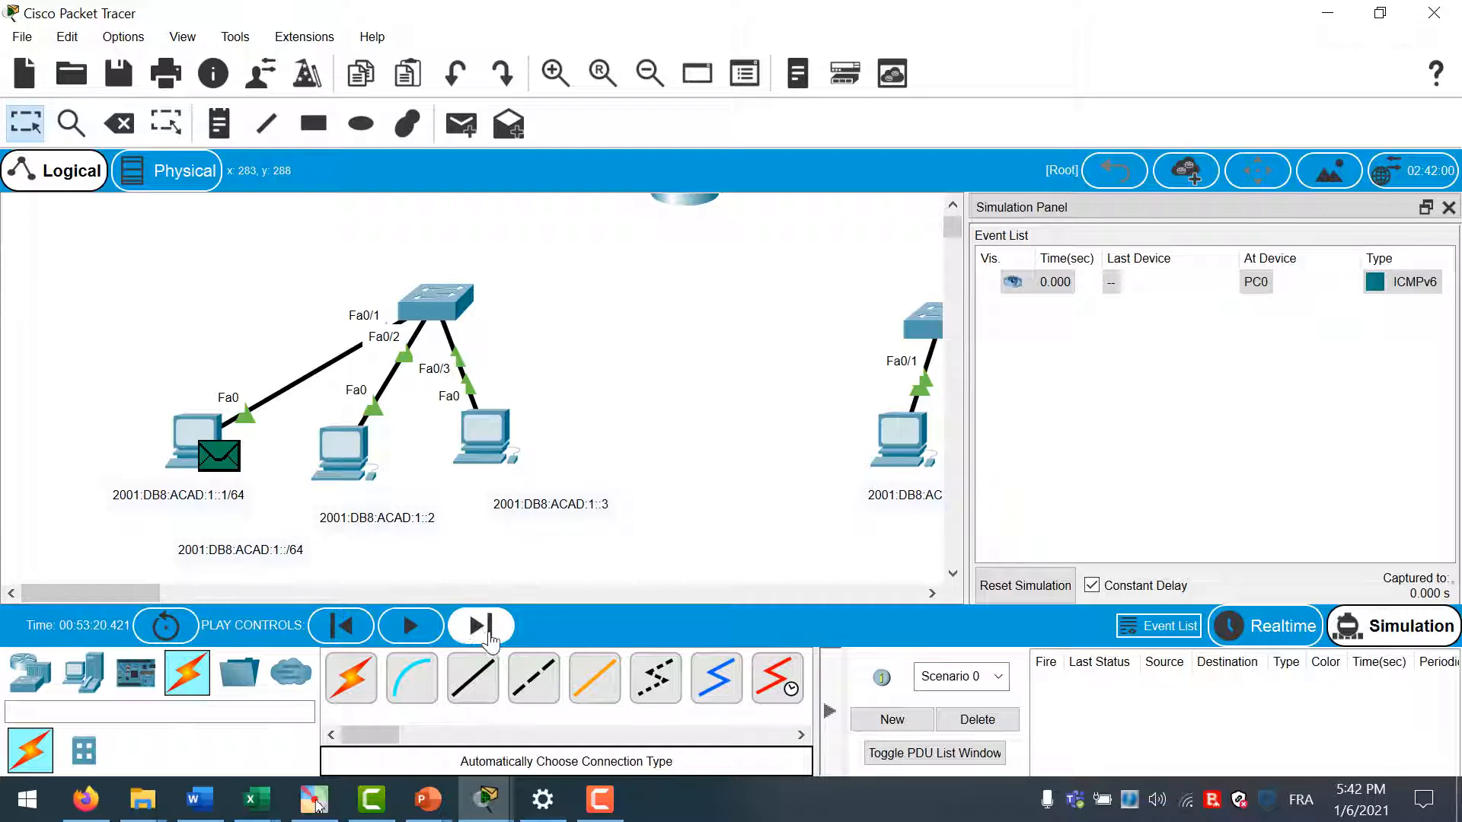
Advance the simulation event by event to follow the ping to the third left PC and back, then delete the scenario and return to Realtime mode
click(488, 634)
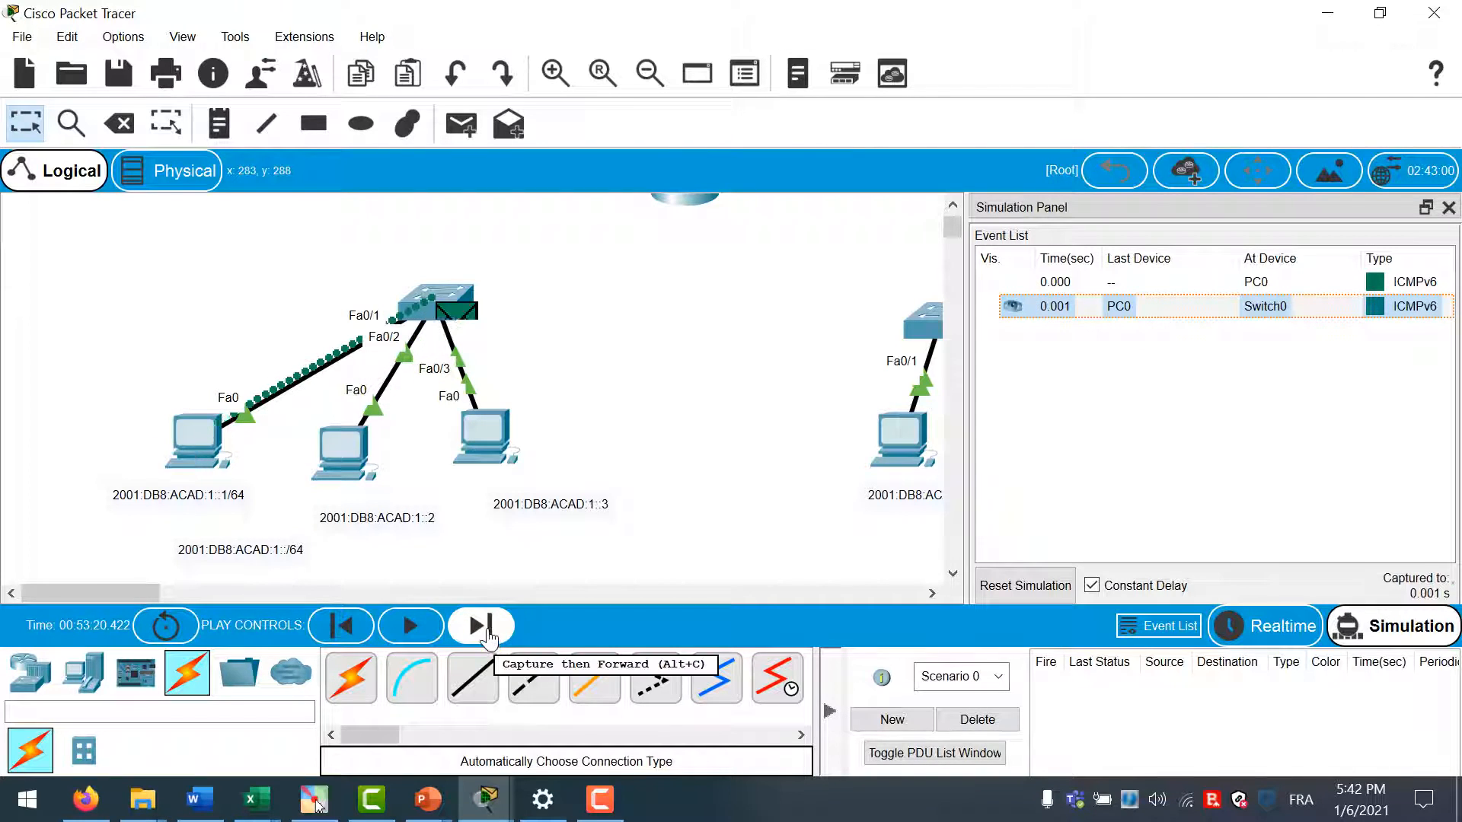
click(488, 634)
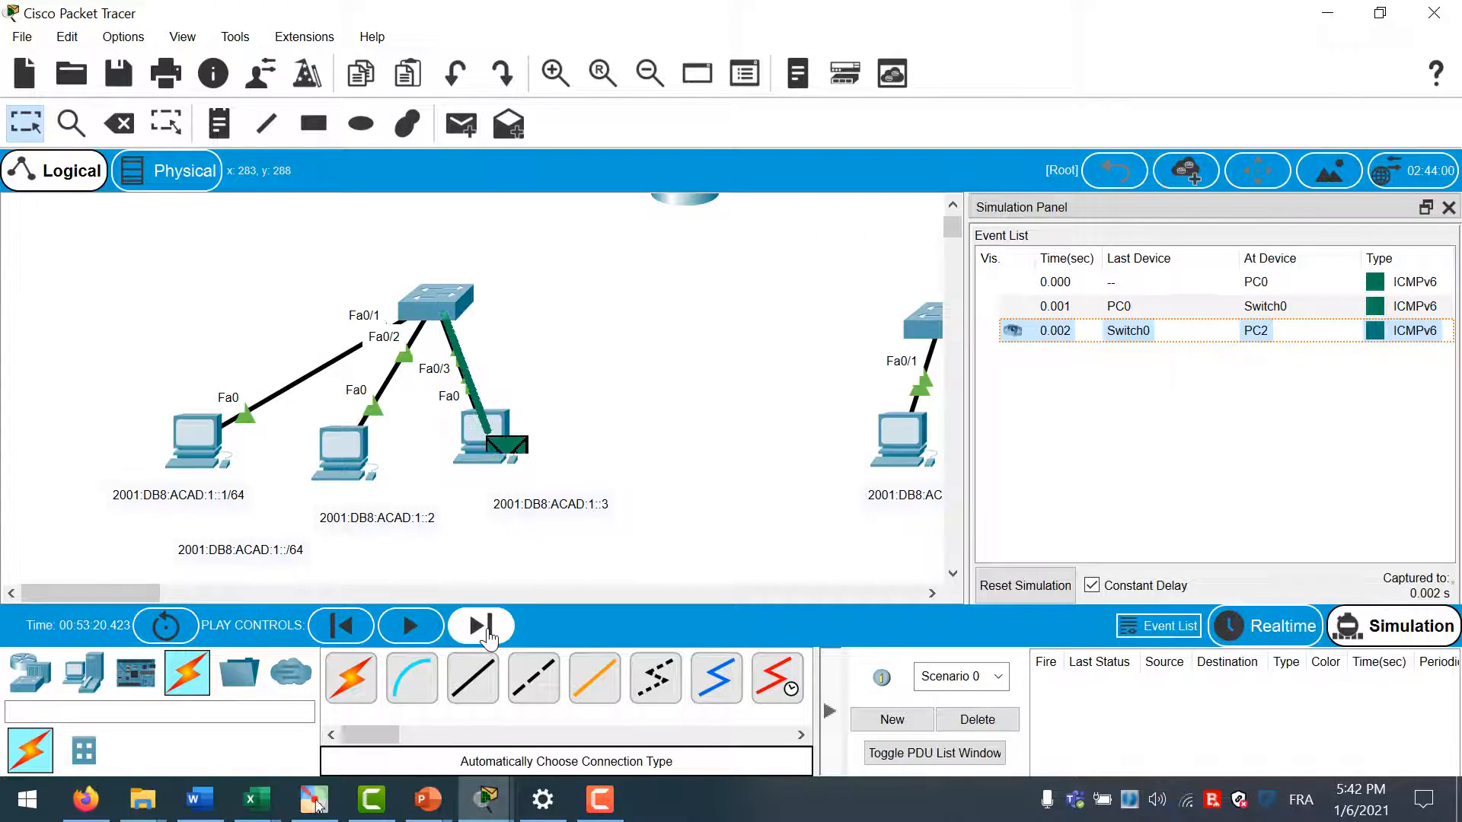
click(488, 635)
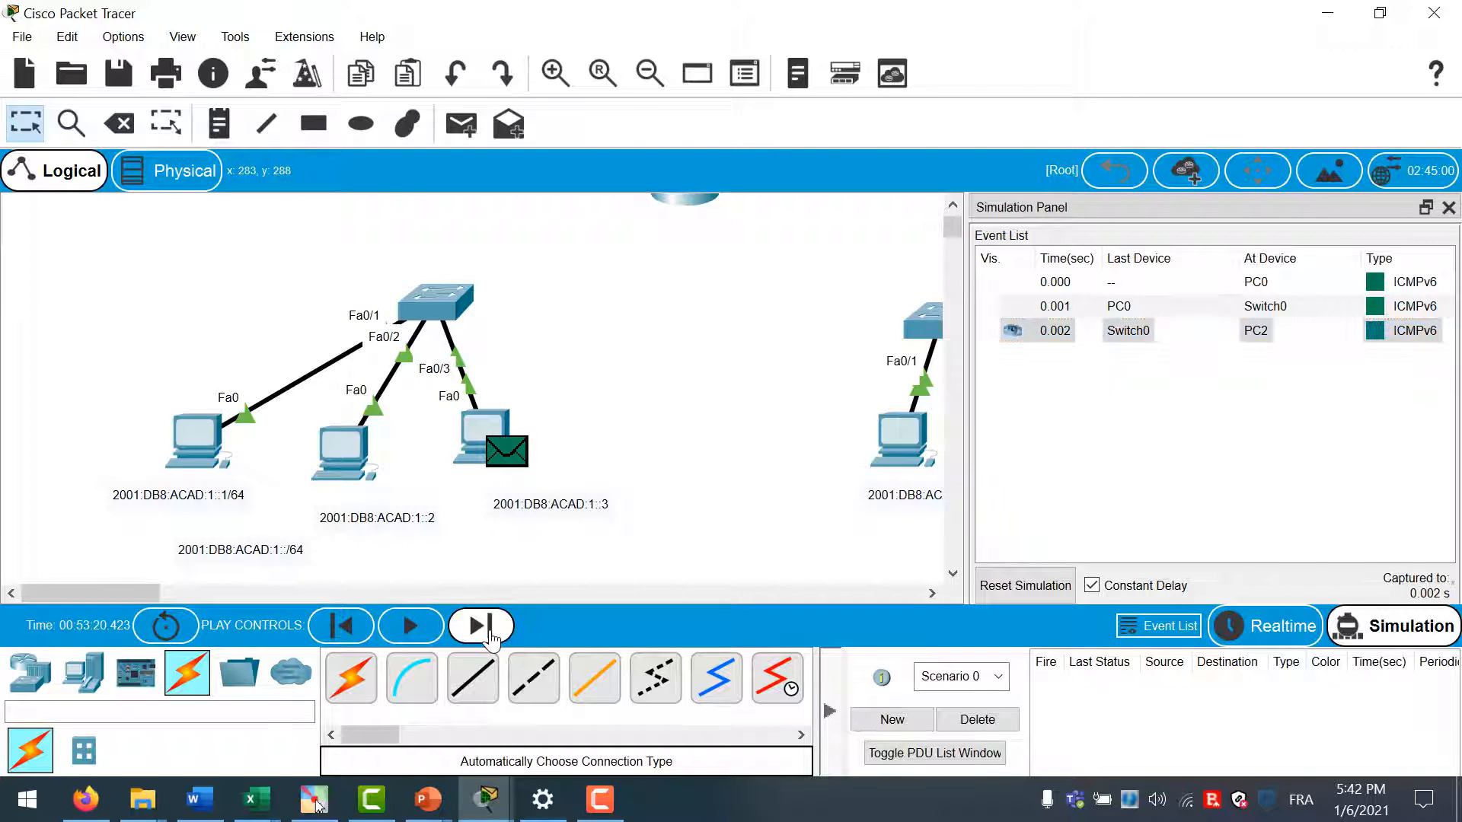
click(489, 635)
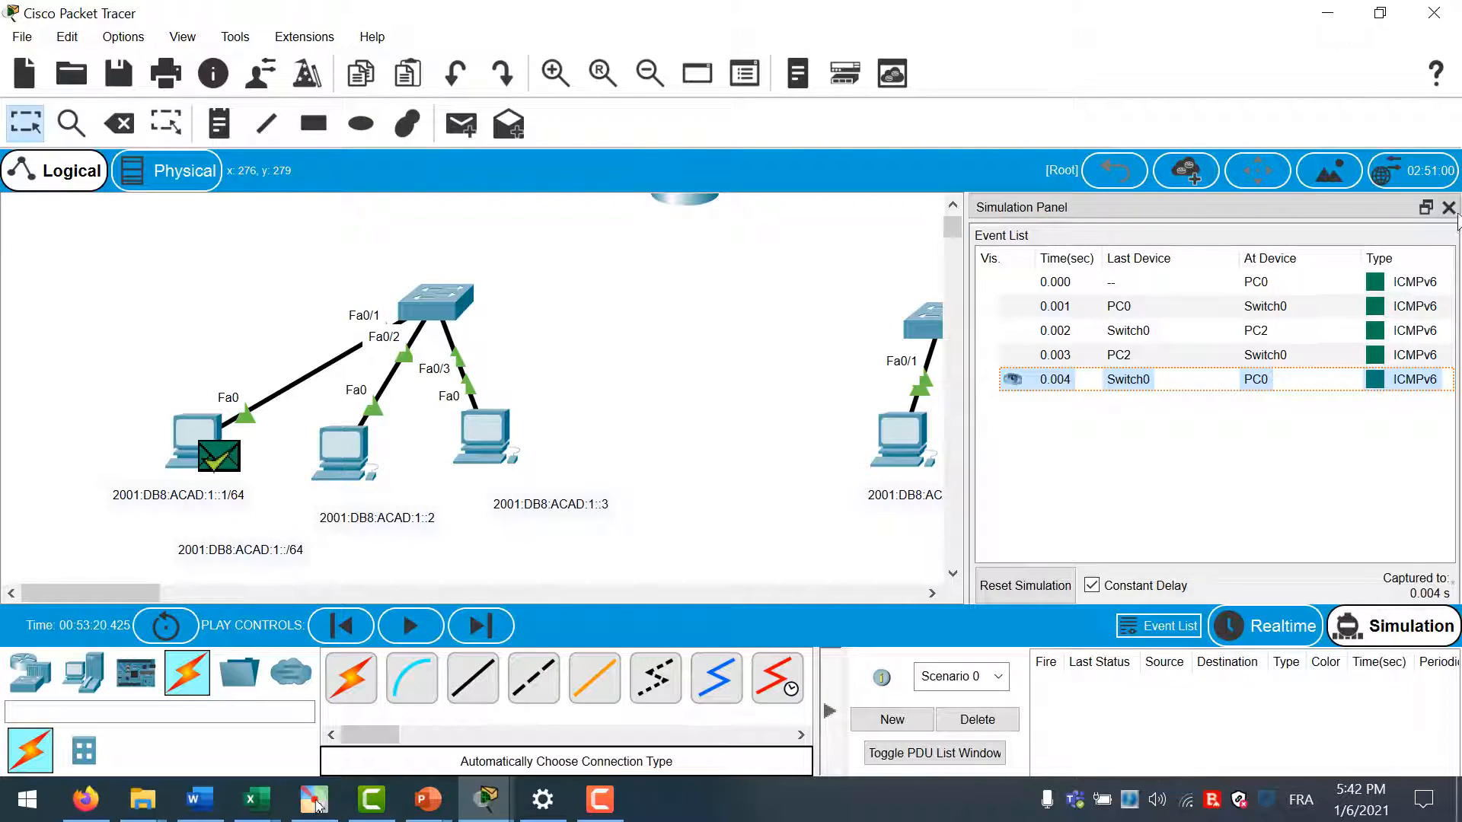
click(990, 720)
click(1259, 651)
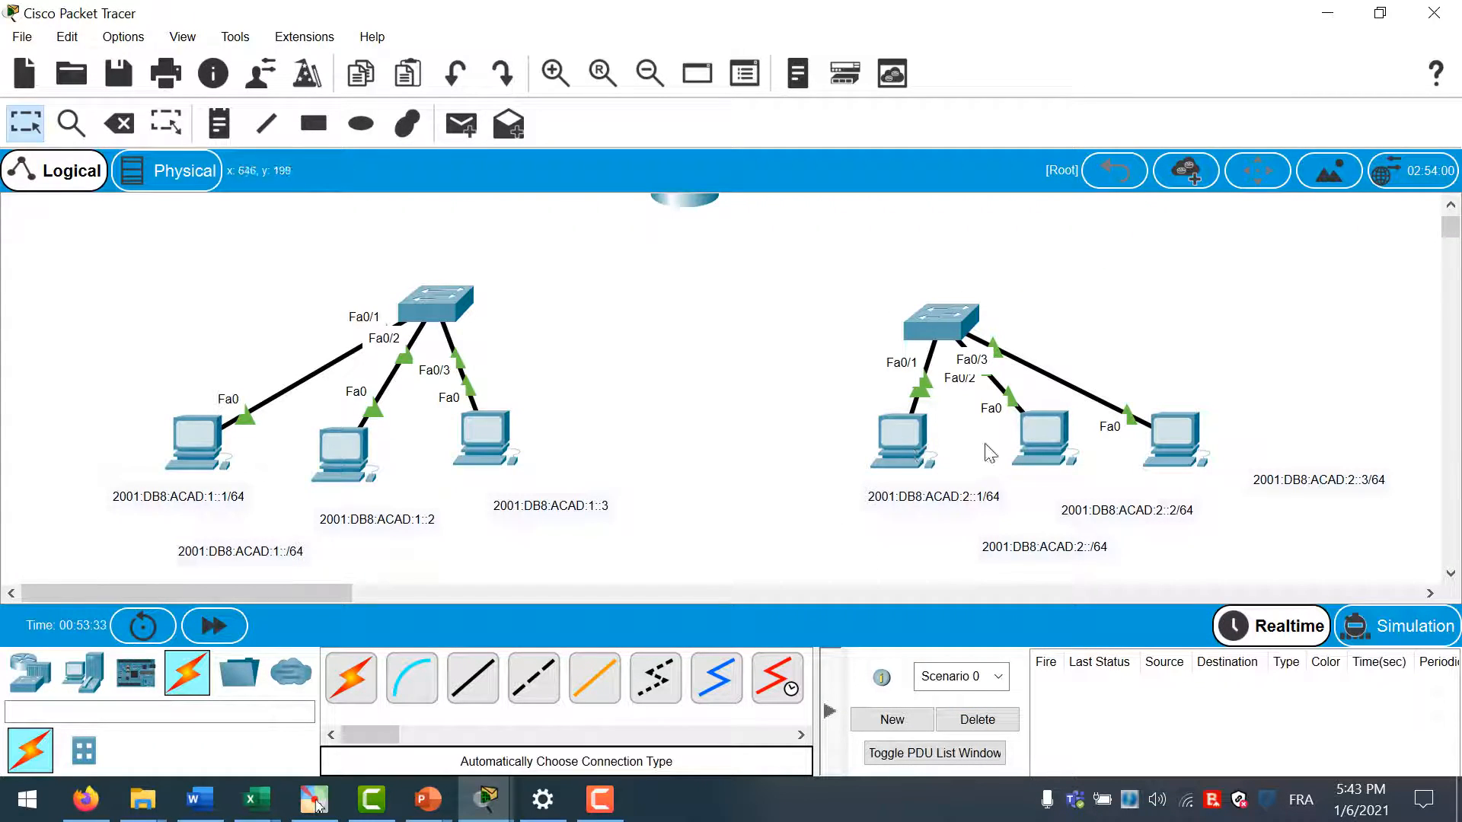
Set the first right PC's static IPv6 address to 2001:db8:acad:2::1 with prefix length 64 and copy the address
click(907, 433)
click(518, 42)
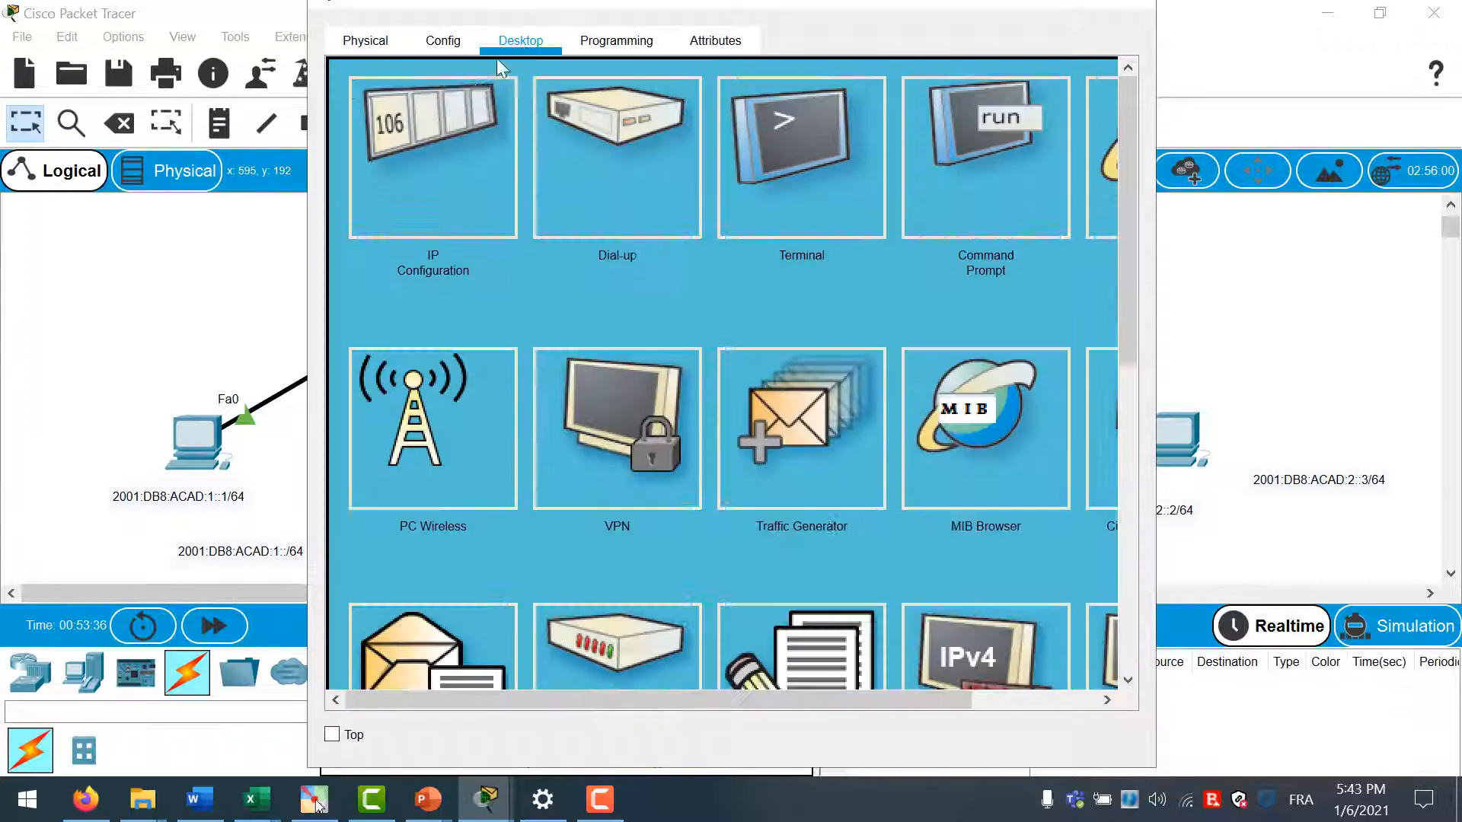
click(430, 129)
click(646, 397)
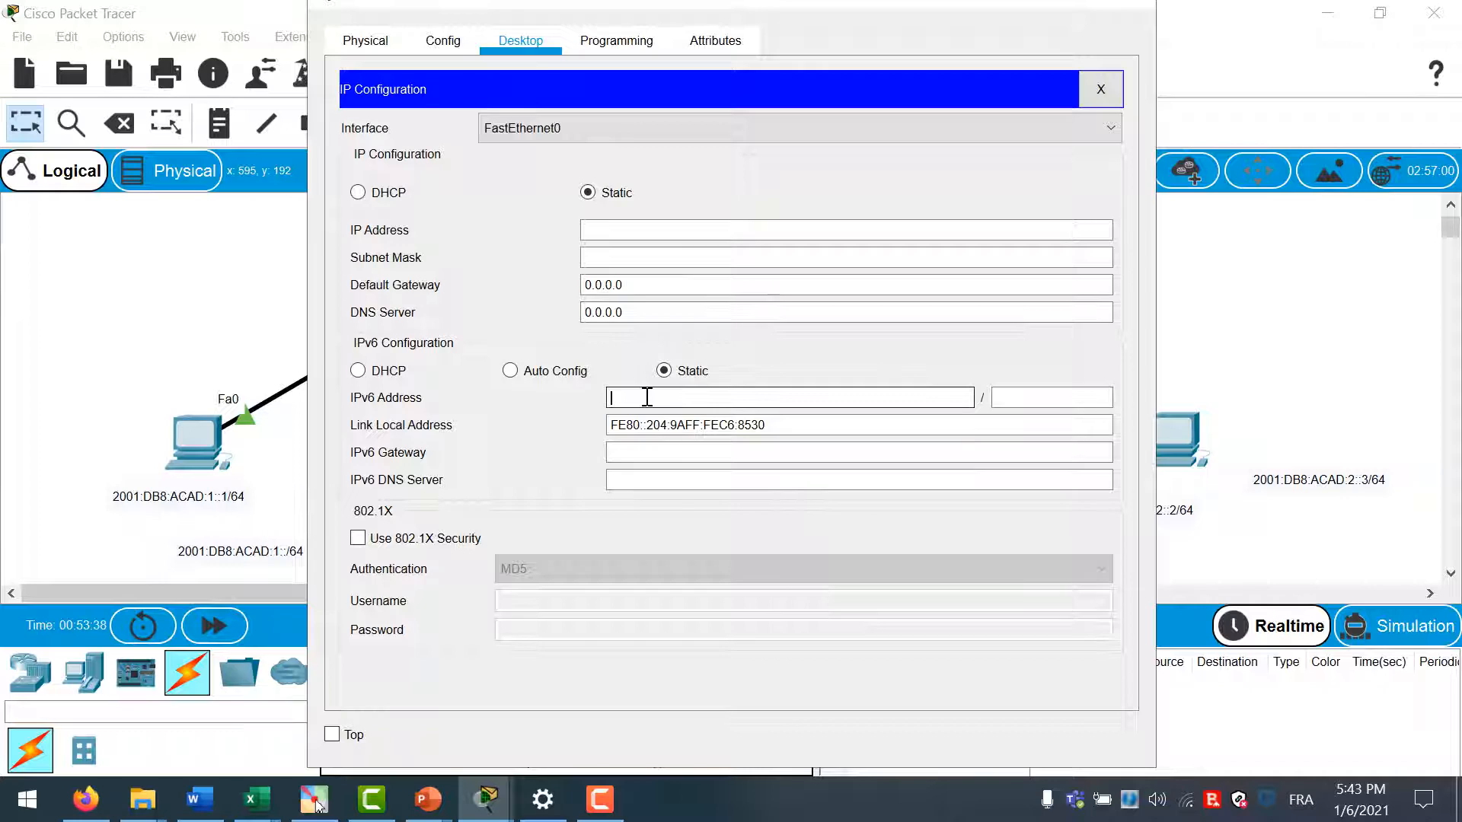
text(2001:db8:acad:2::1)
key(Tab)
key(ctrl+c)
key(Tab)
text(64)
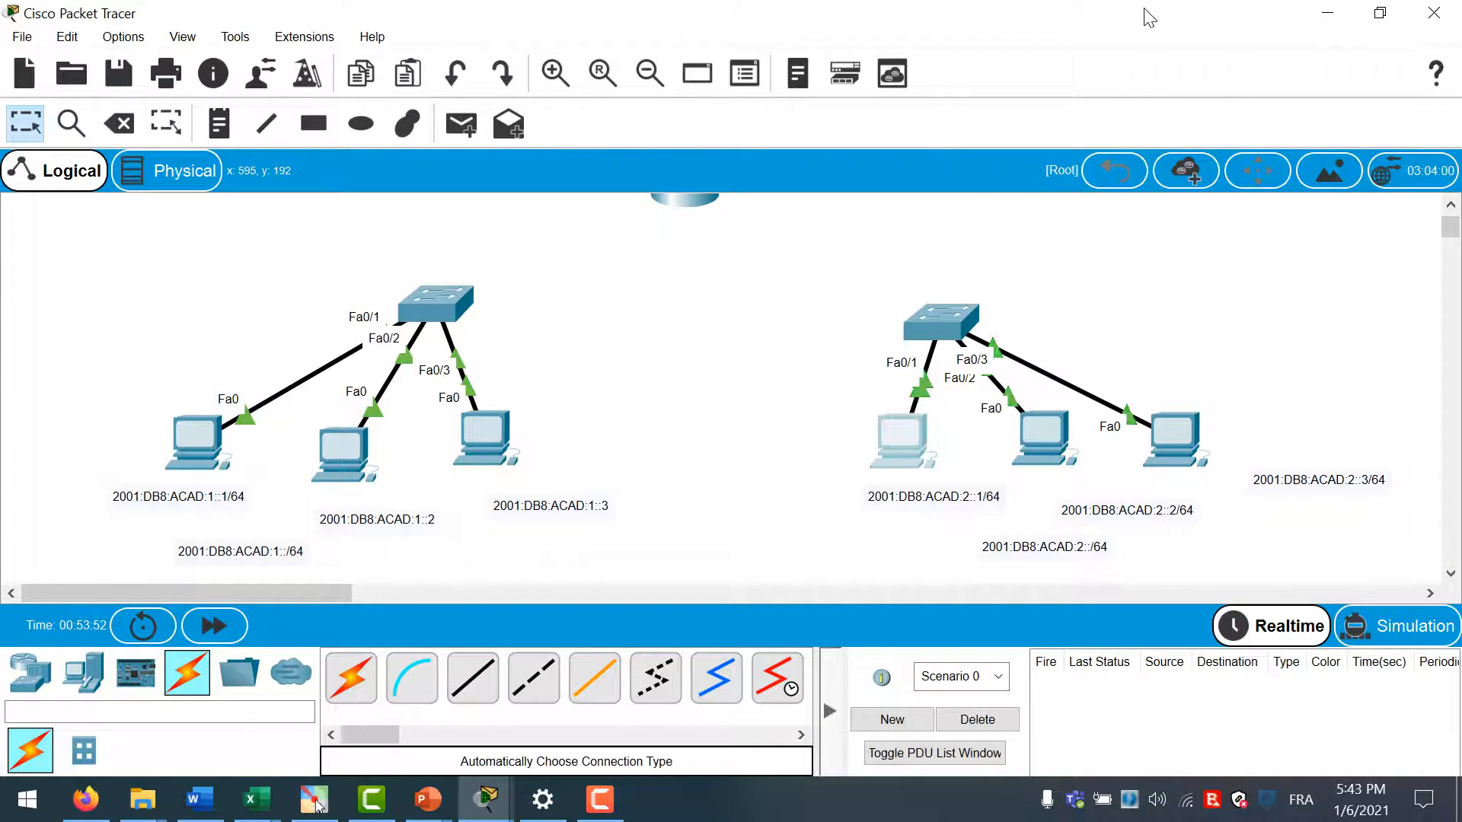
click(1142, 9)
Set the second right PC's static IPv6 address to 2001:db8:acad:2::2 with prefix length 64, based on the copied address
click(1031, 423)
click(520, 41)
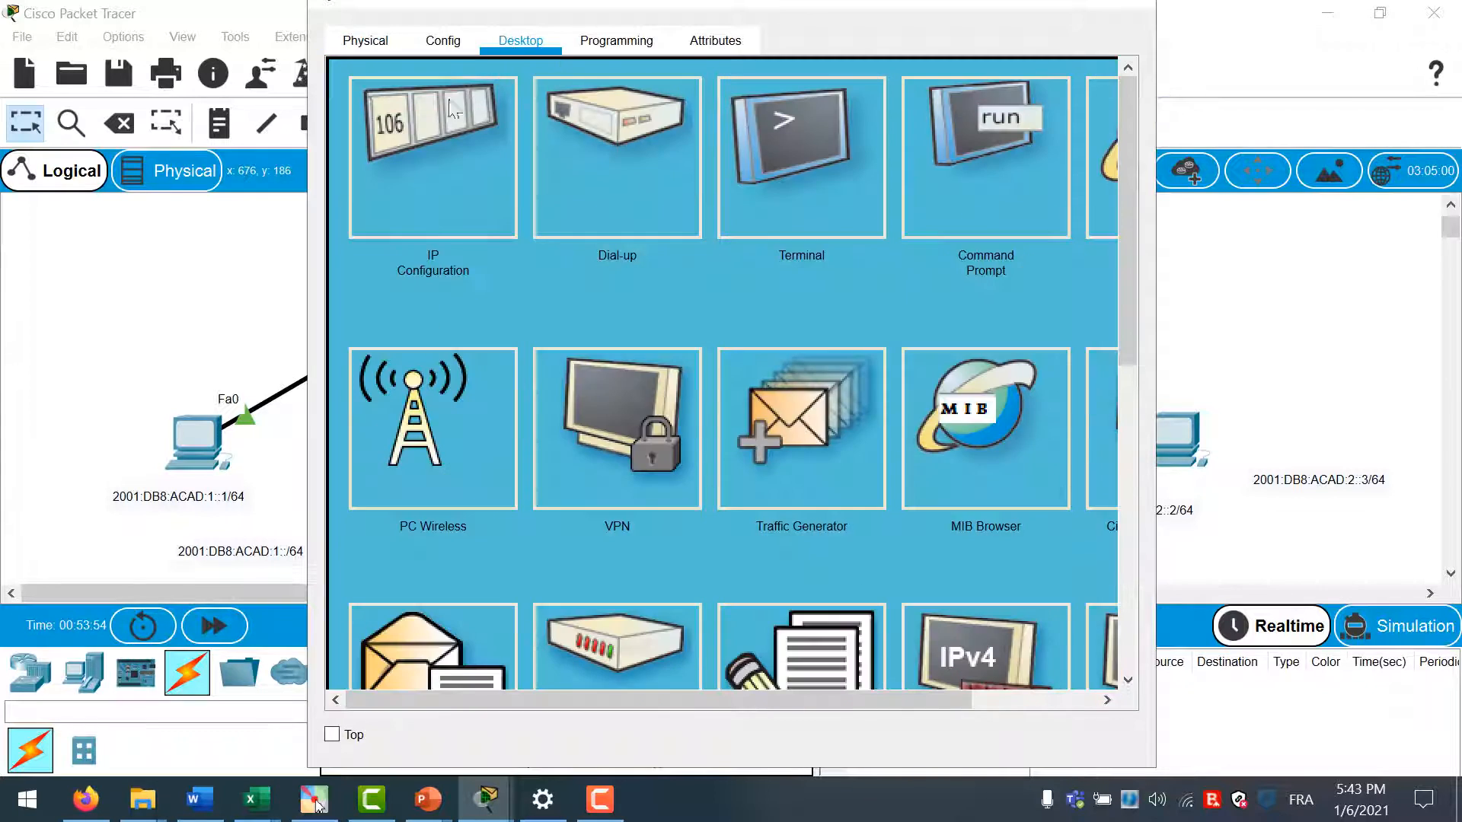
click(463, 98)
click(658, 233)
click(645, 396)
key(ctrl+v)
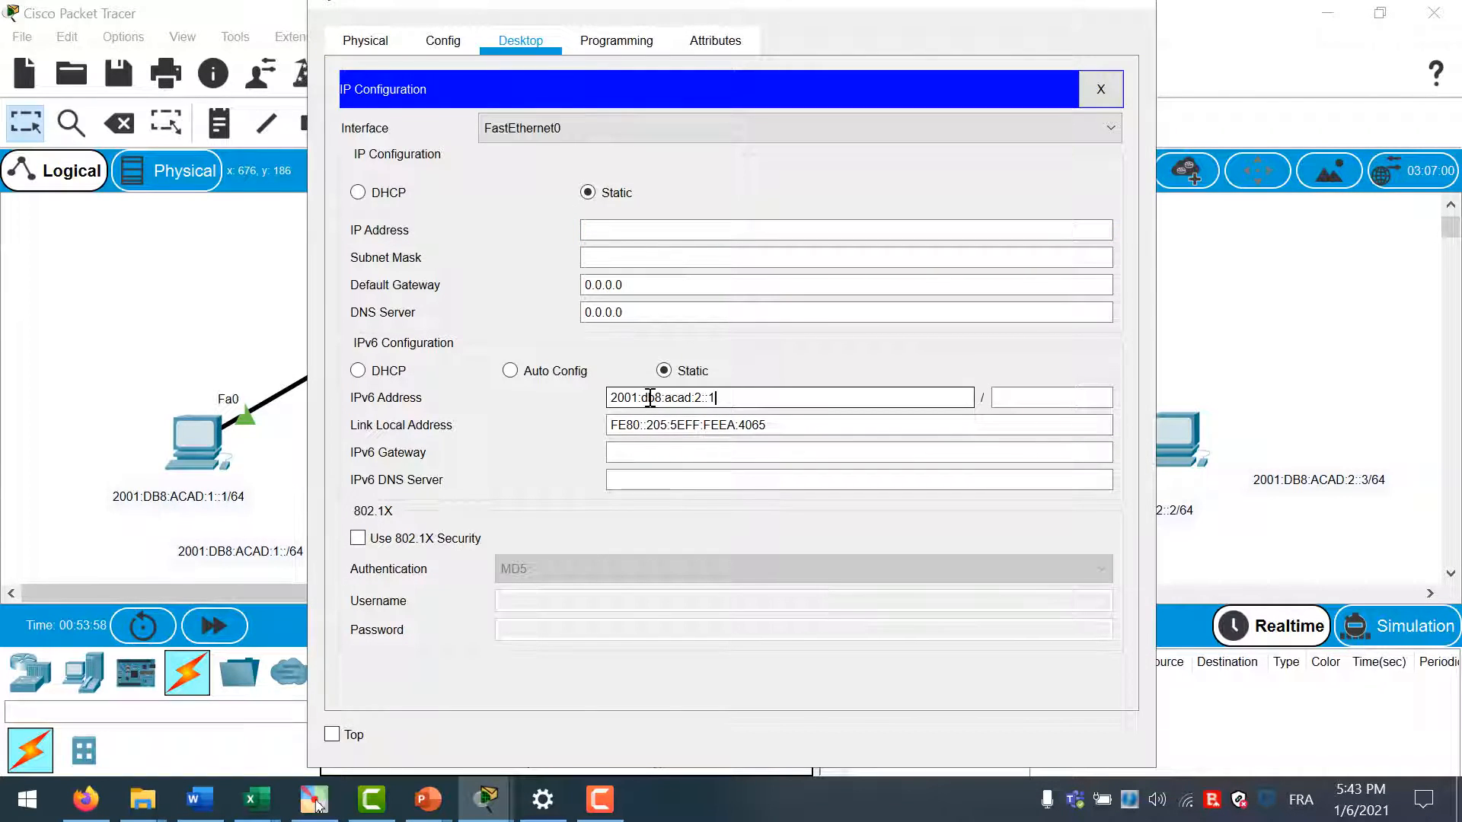
text(2)
key(Tab)
text(64)
click(1133, 7)
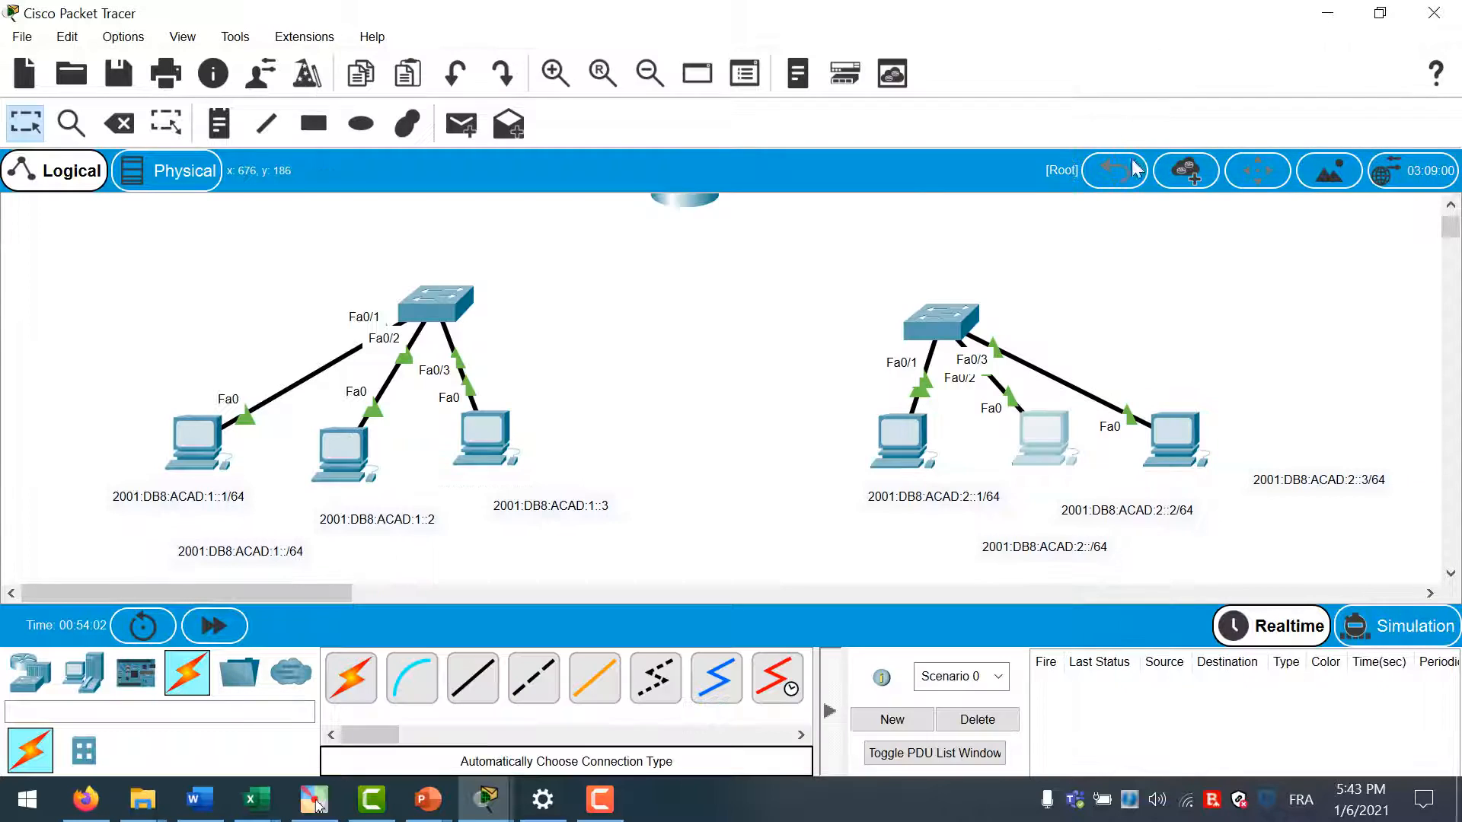
Set the third right PC's static IPv6 address to 2001:db8:acad:2::3 with prefix length 64
click(1185, 427)
click(521, 40)
click(478, 136)
click(654, 396)
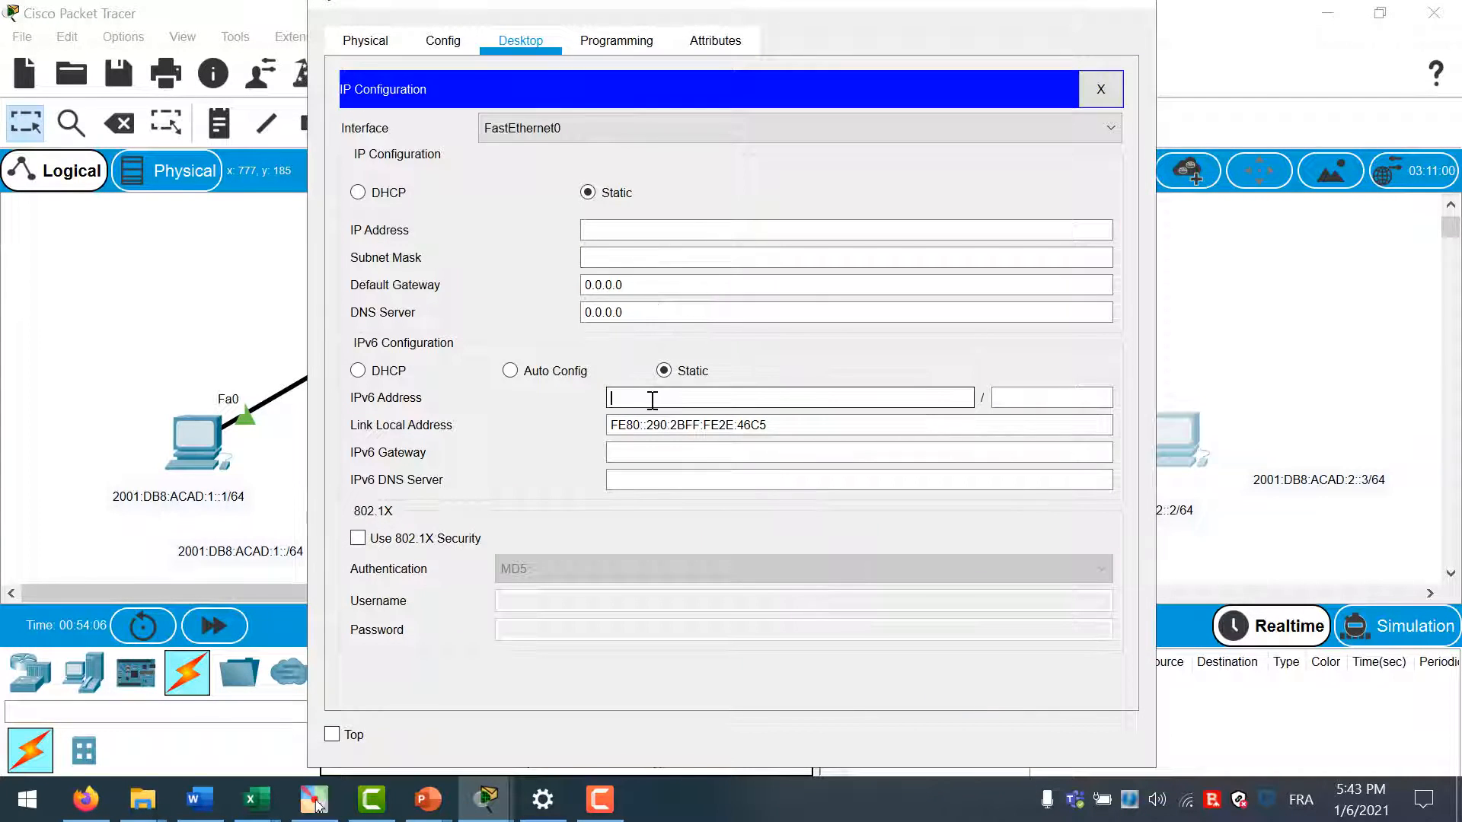
text(2001:db8:acad:2::3)
key(Tab)
text(64)
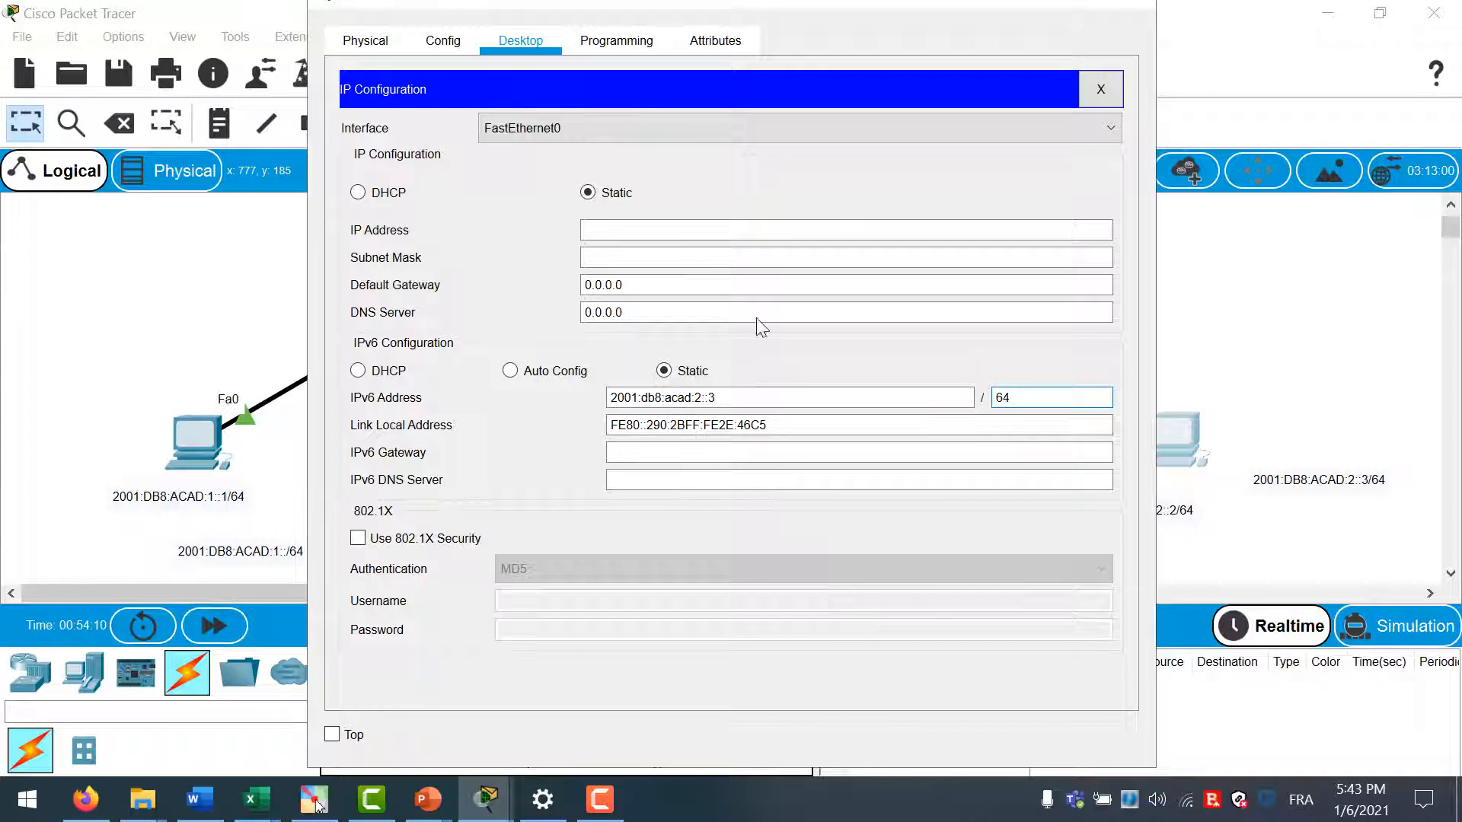
click(1134, 8)
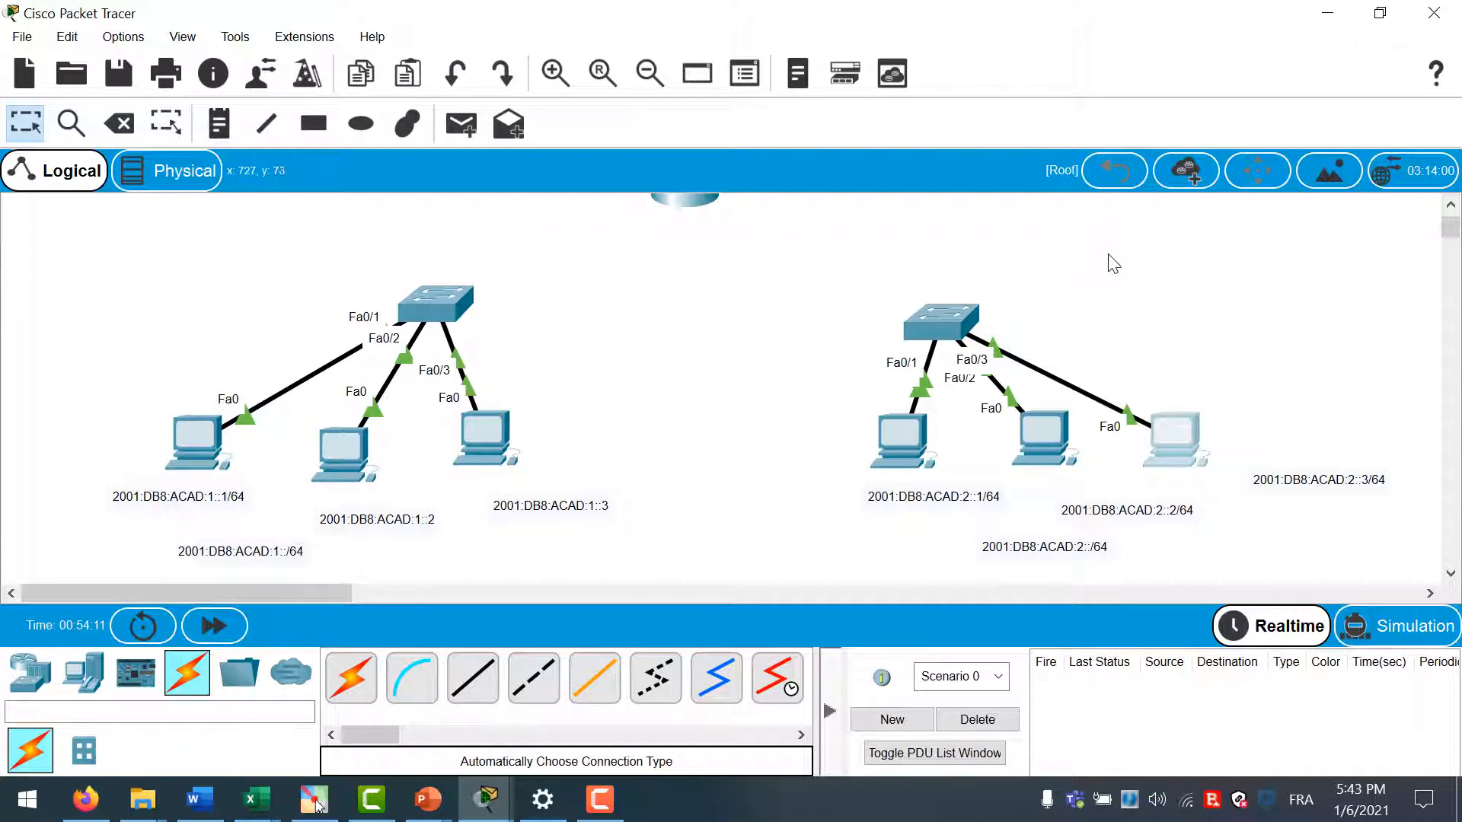
Run ipconfig in the first right PC's Command Prompt, with its window moved aside to uncover the right network
click(896, 443)
drag(680, 11, 397, 43)
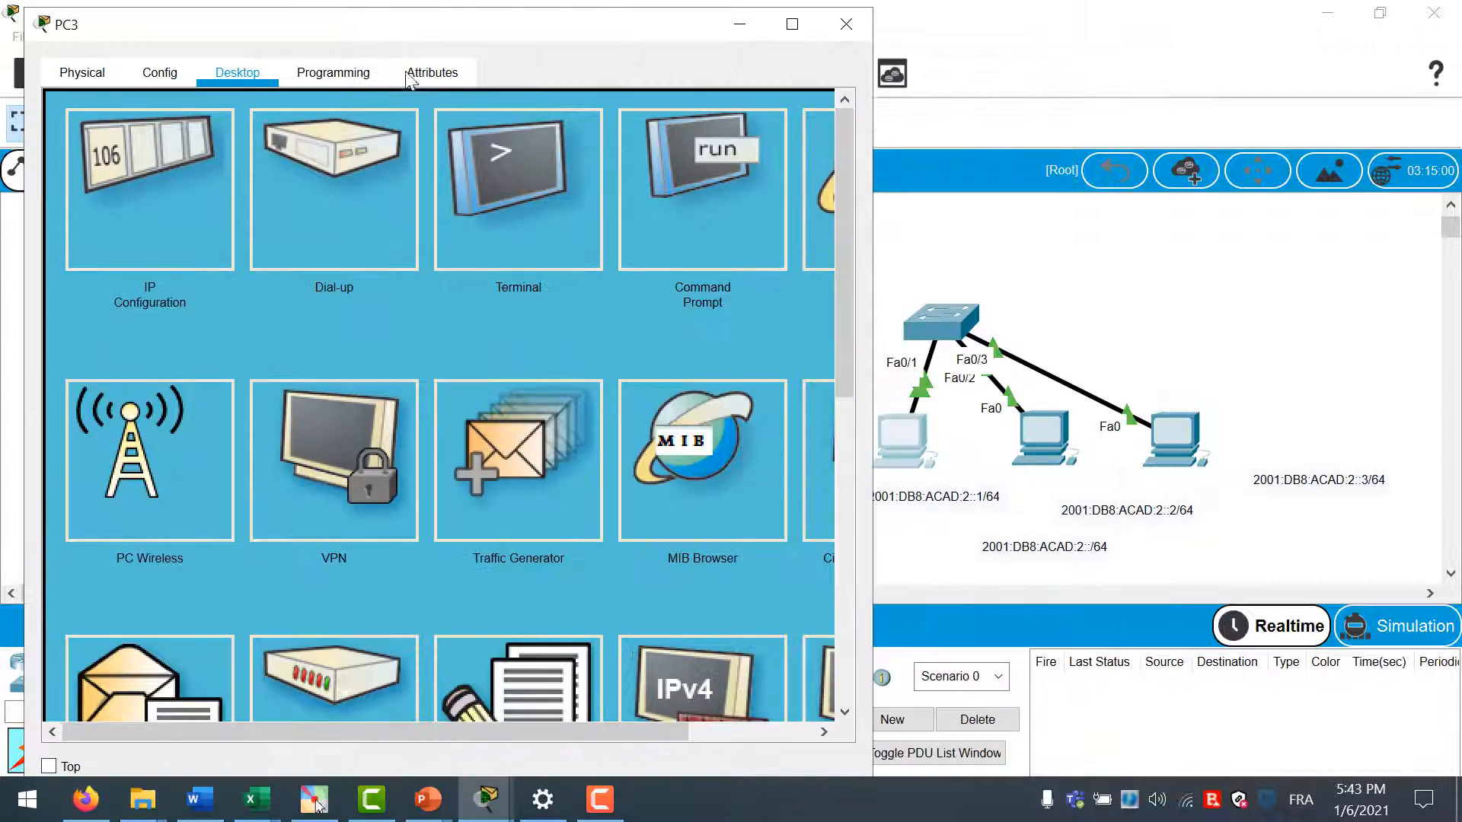
click(703, 190)
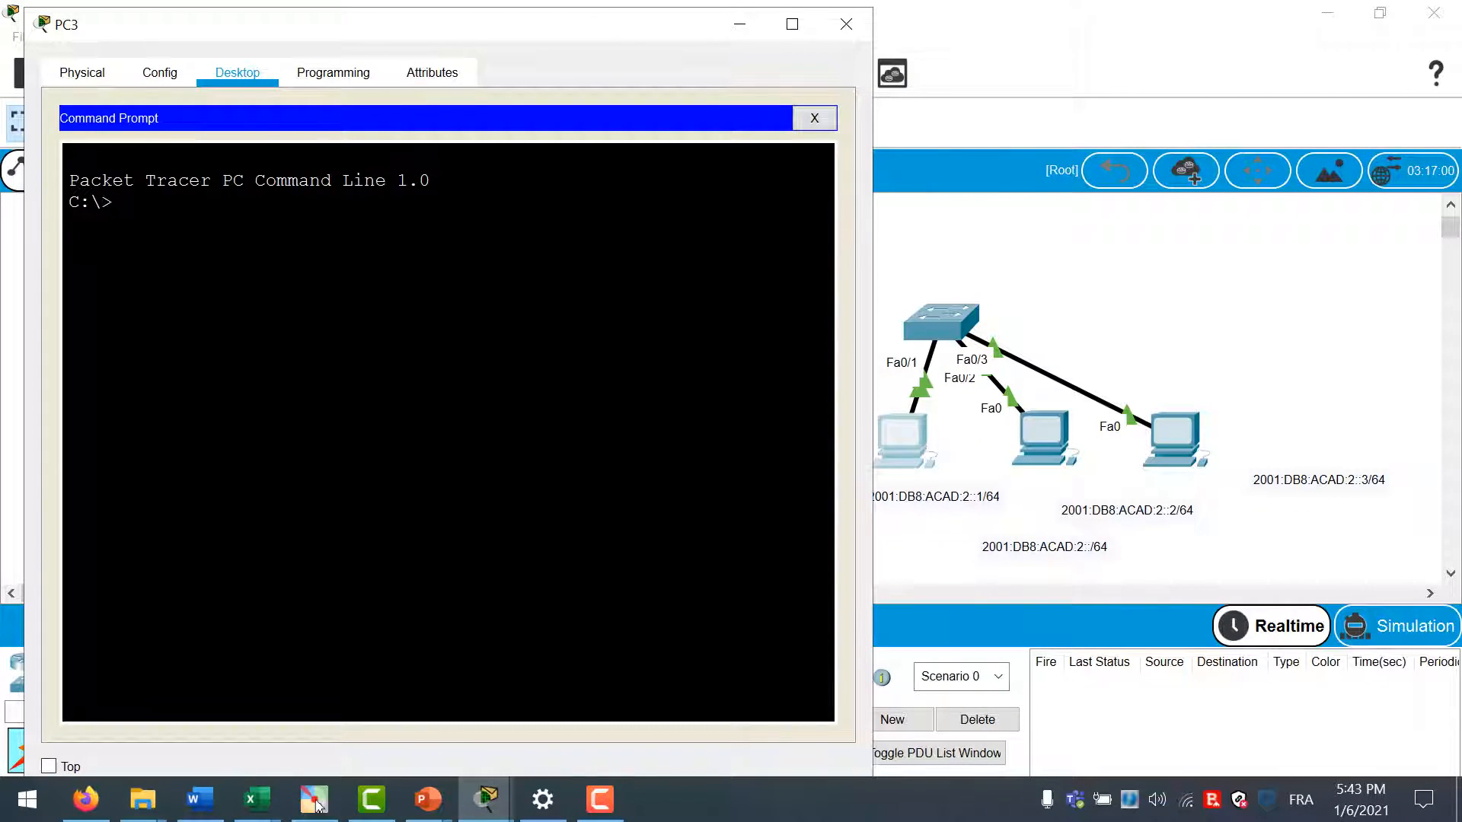
text(ipconf)
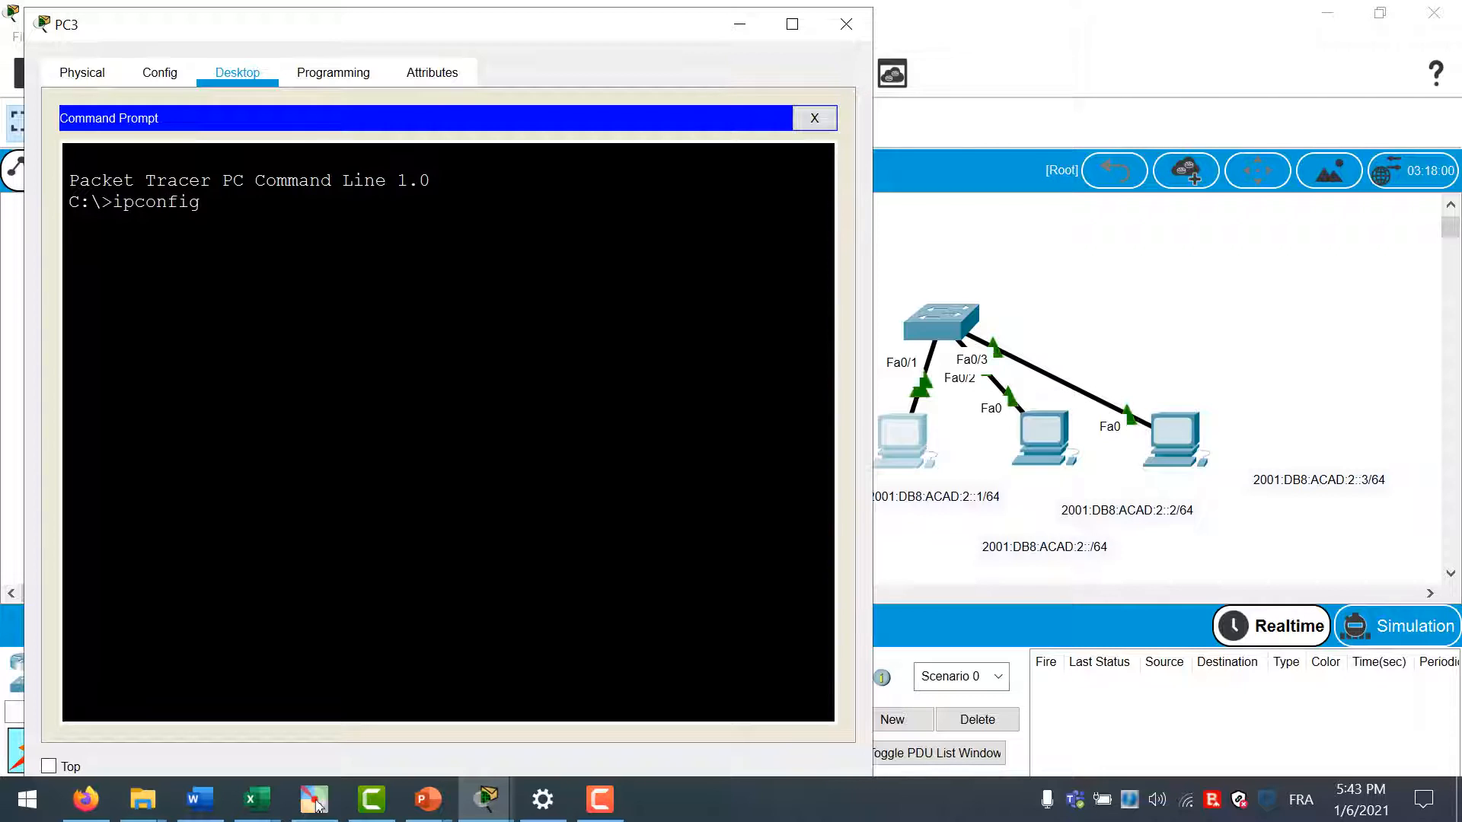
text(ig)
key(Return)
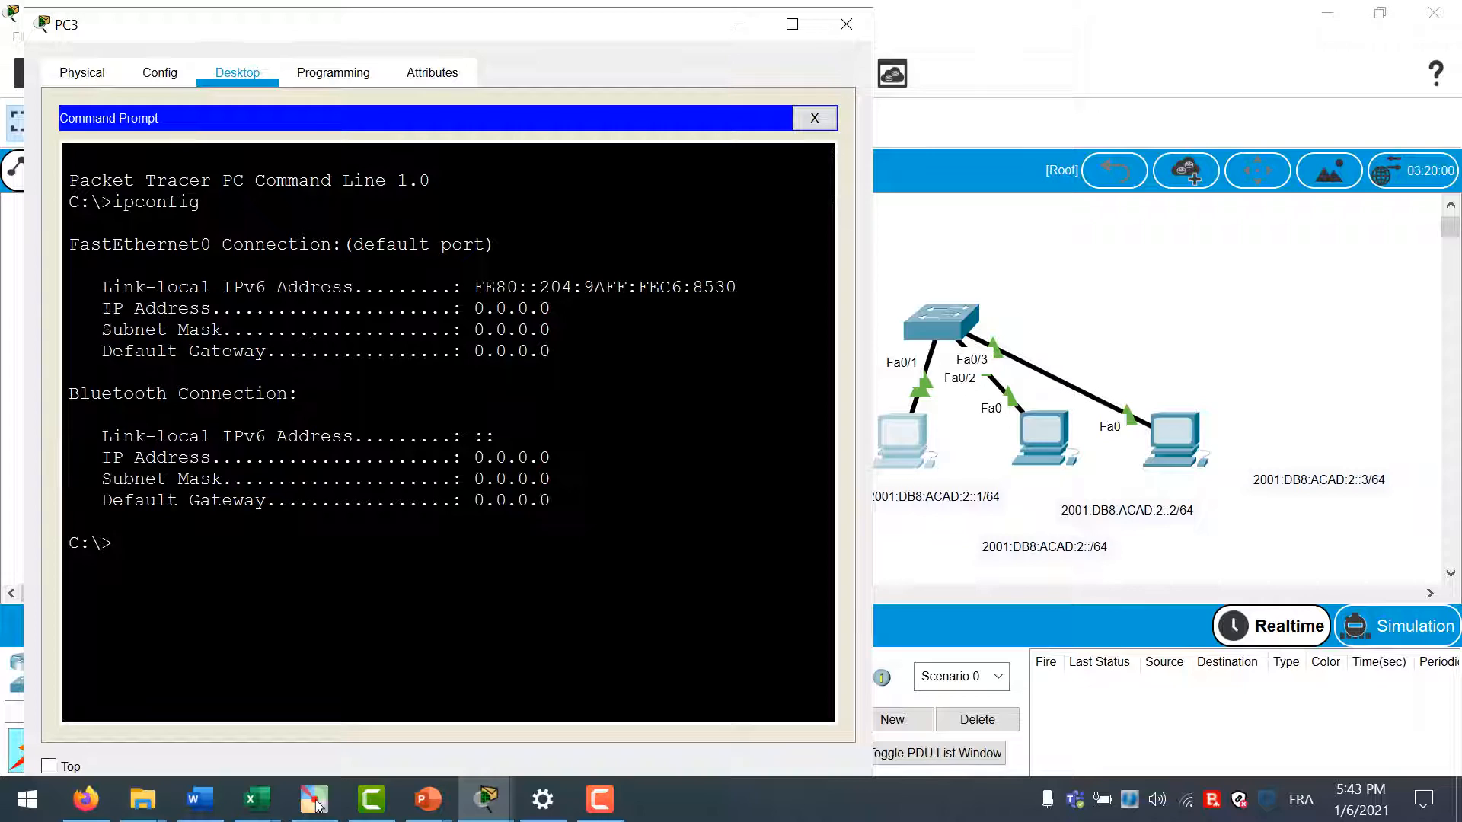
Run ipv6config in the first right PC's Command Prompt and highlight the FastEthernet0 IPv6 address line
mouse_move(102, 308)
mouse_down()
mouse_move(551, 308)
mouse_move(551, 351)
mouse_move(156, 330)
mouse_move(84, 309)
mouse_move(81, 290)
mouse_up()
click(553, 355)
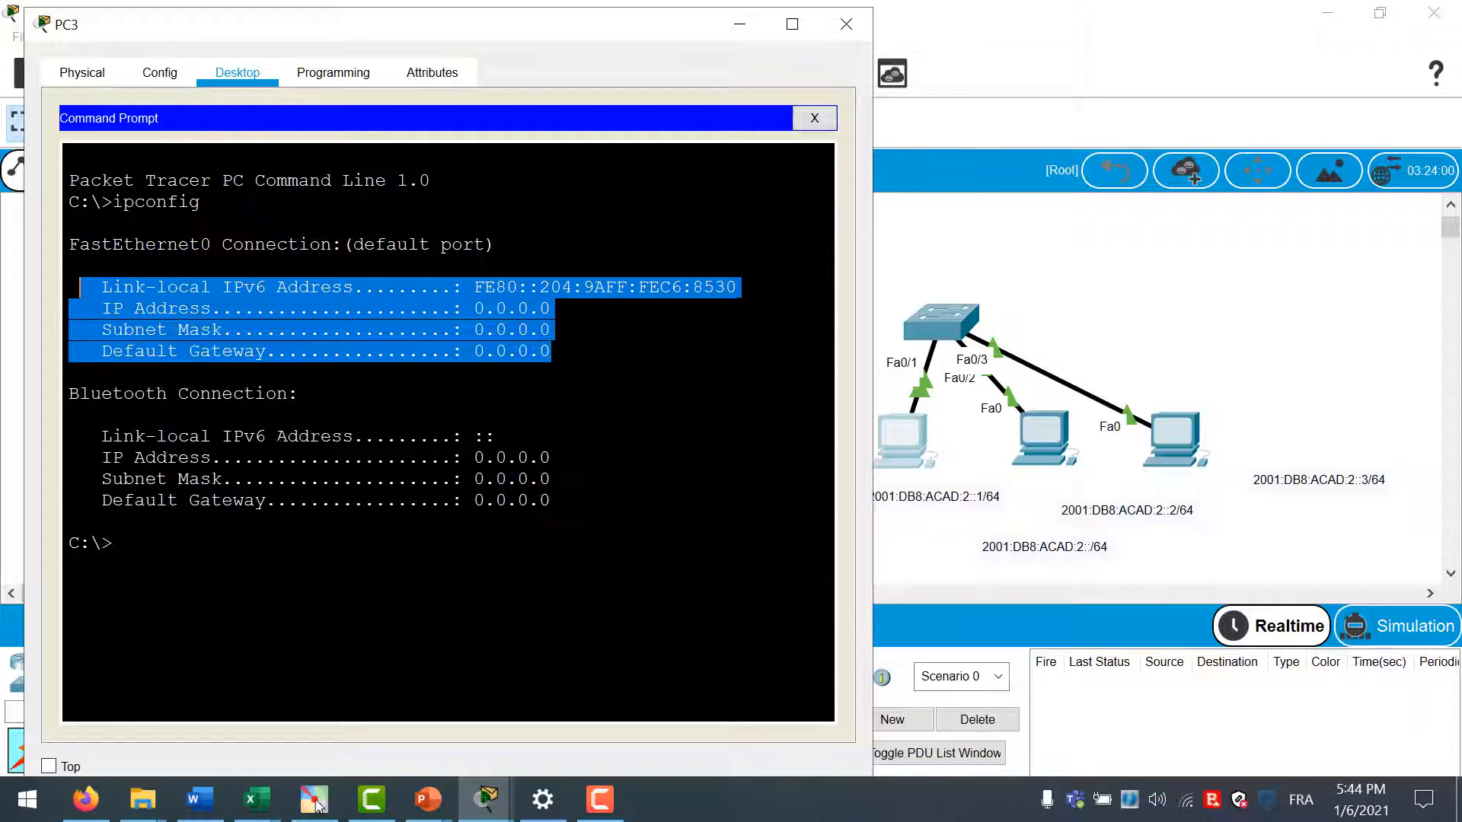
click(83, 290)
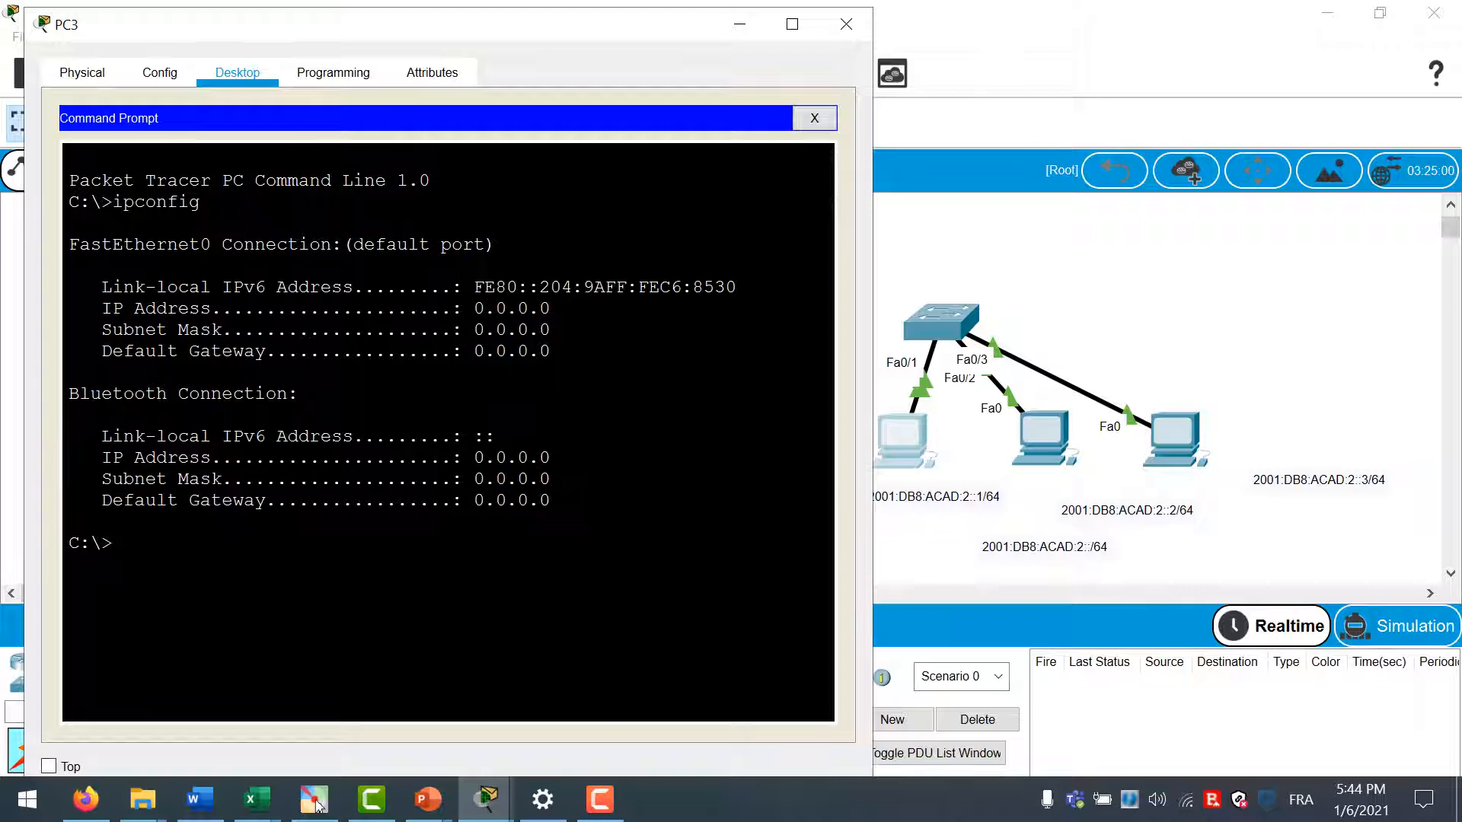
text(ipv6config)
key(Return)
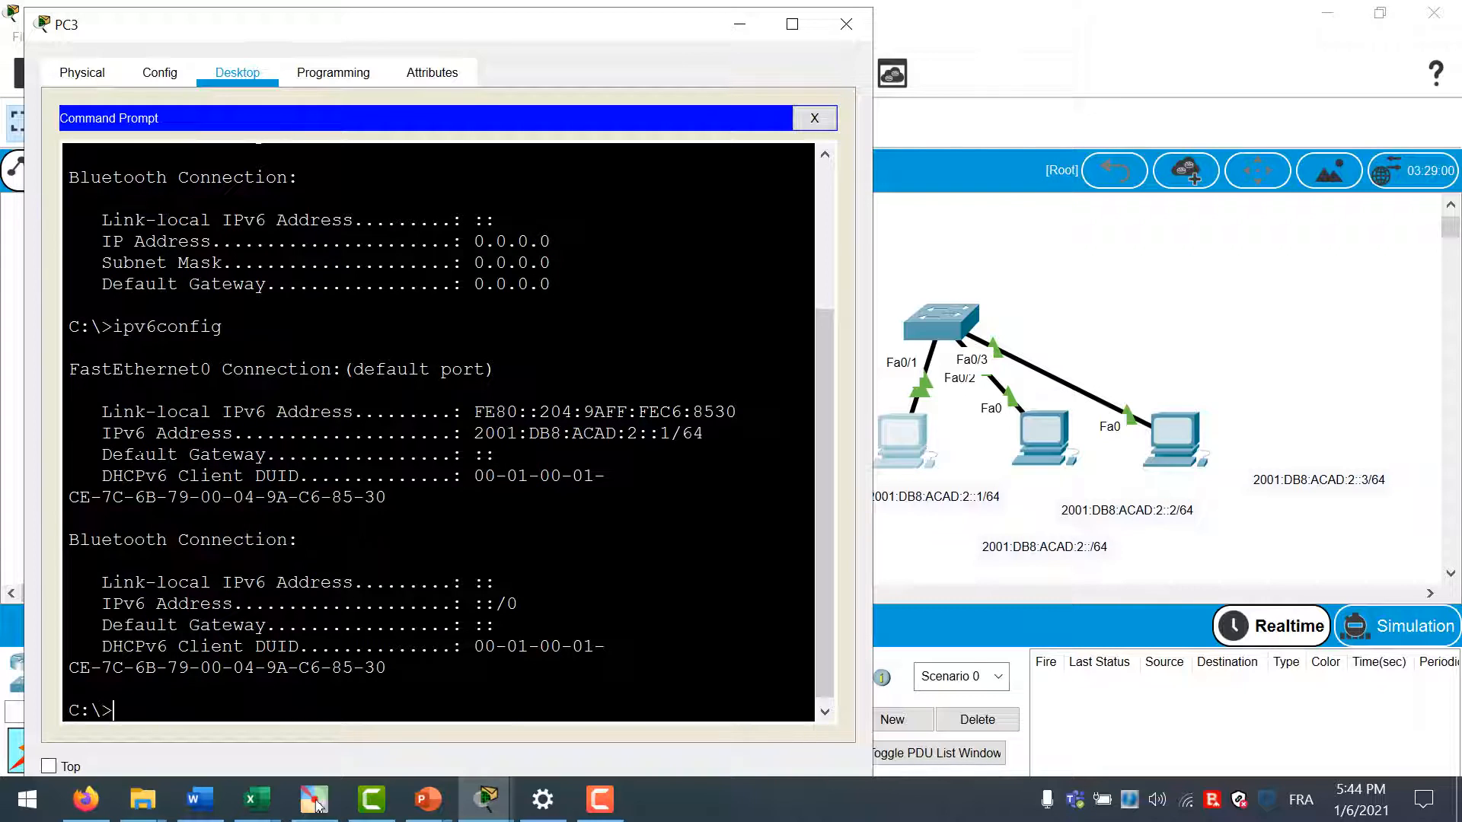
drag(102, 434, 704, 434)
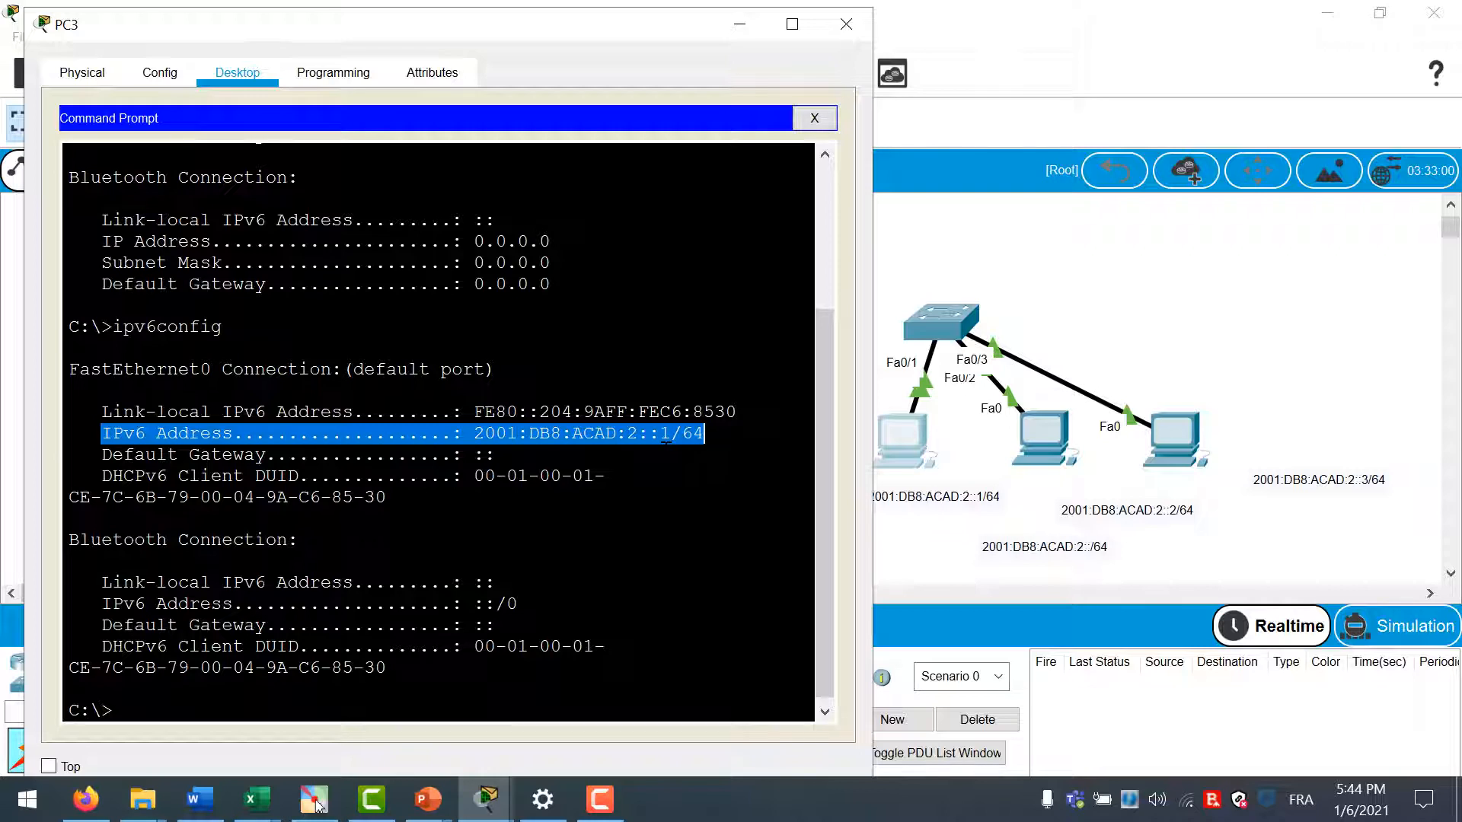
Ping the second right PC at 2001:db8:acad:2::2 from the first right PC
click(114, 710)
text(ping 2001:d)
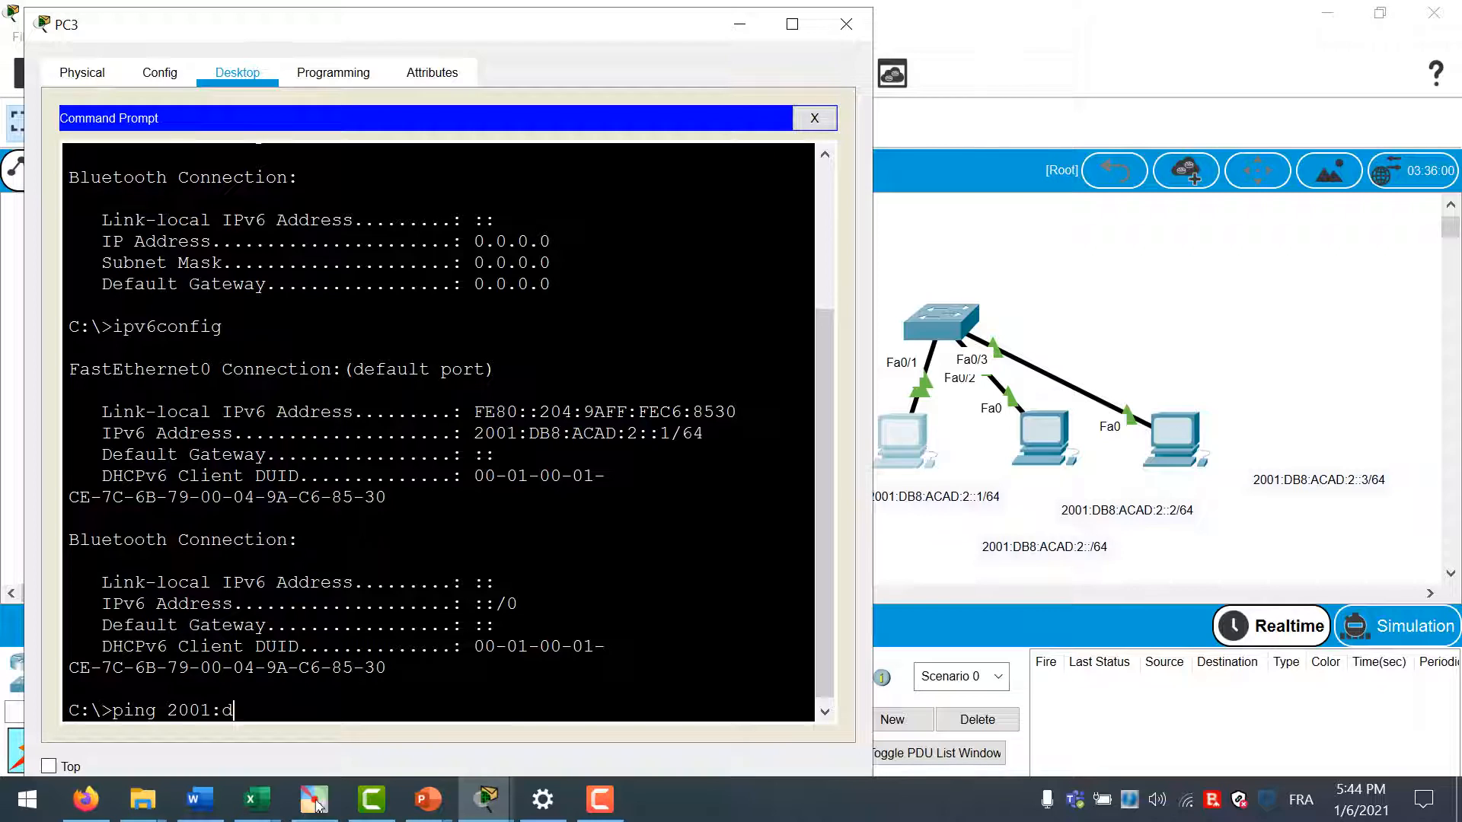
text(b8:acad:2::2)
key(Return)
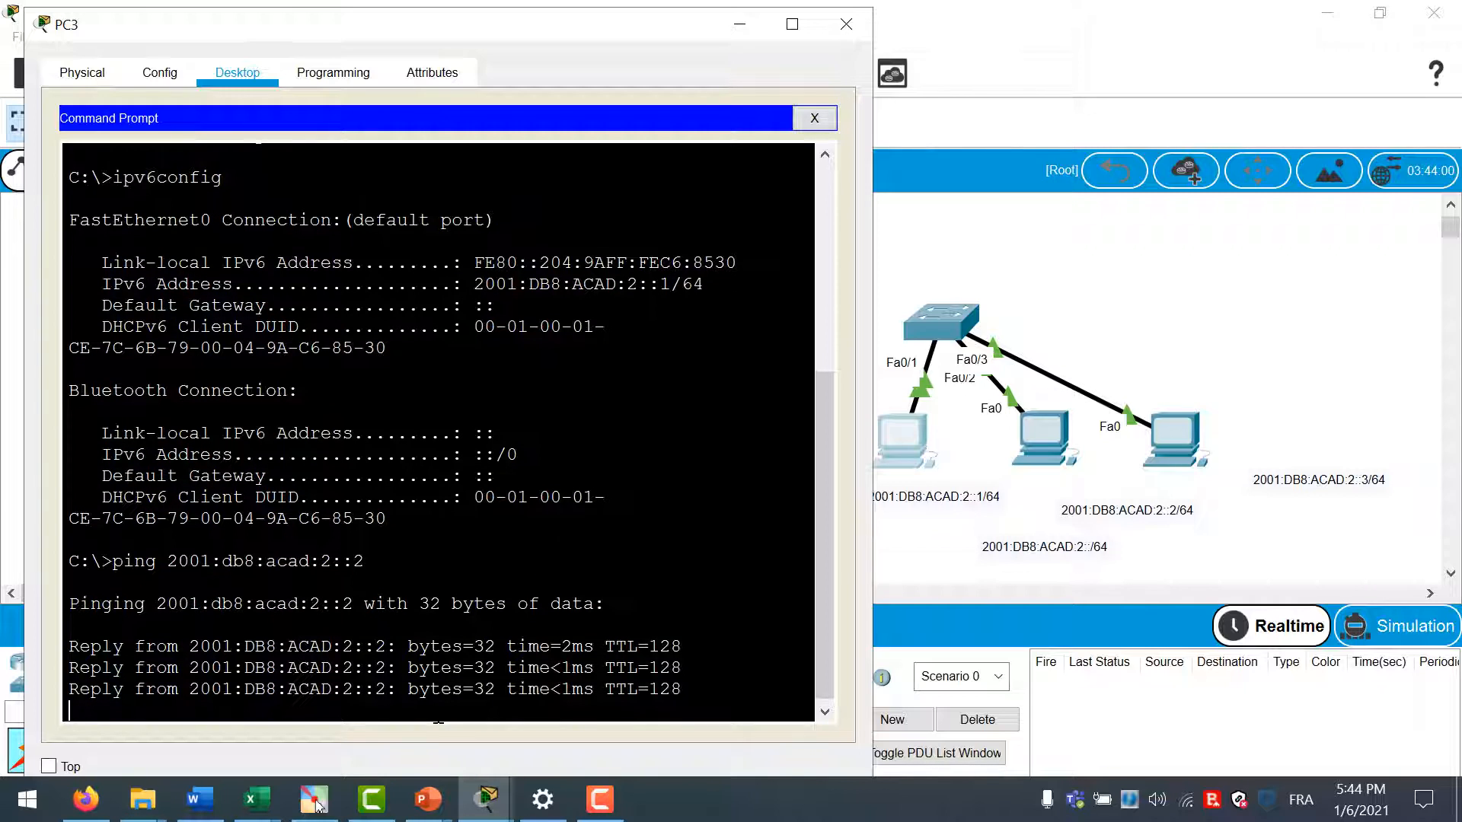
Ping the third right PC at 2001:db8:acad:2::3 from the first right PC and close its window
key(Up)
key(BackSpace)
text(3)
key(Return)
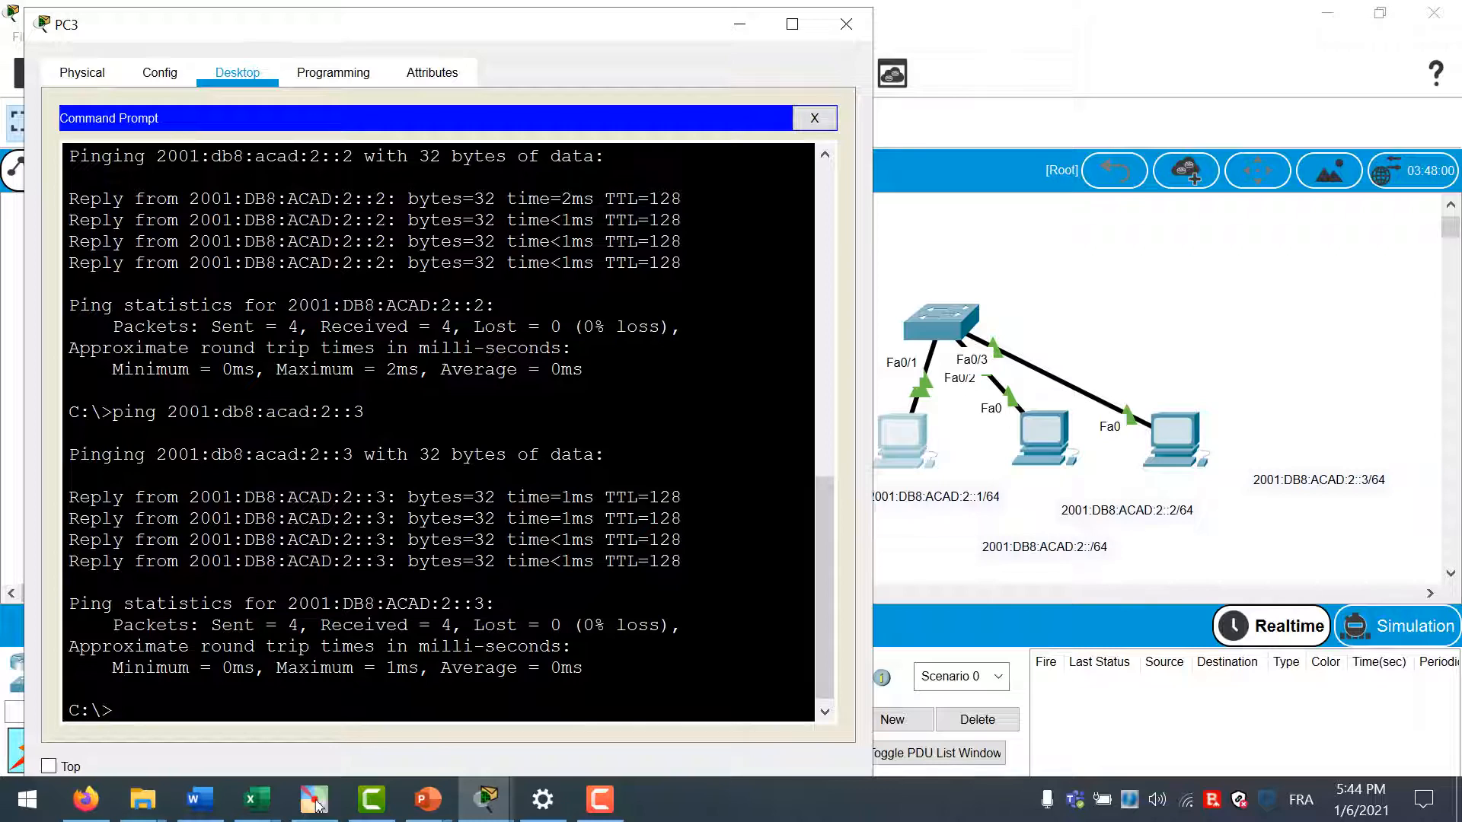
click(846, 23)
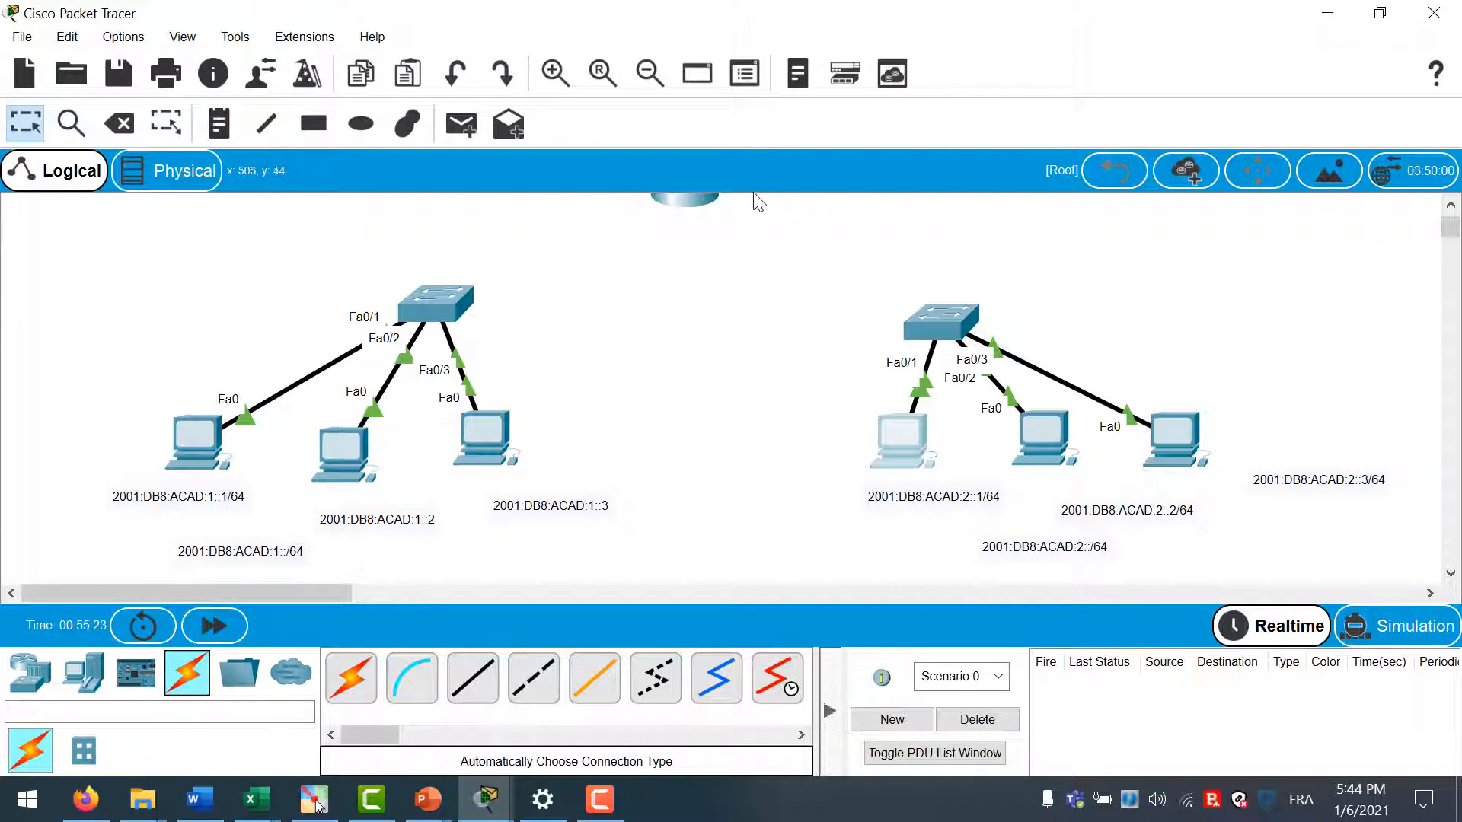
Cable the left switch to the router's Gig0/0 and the right switch to Gig0/1 using the automatic connection type
click(355, 676)
click(436, 303)
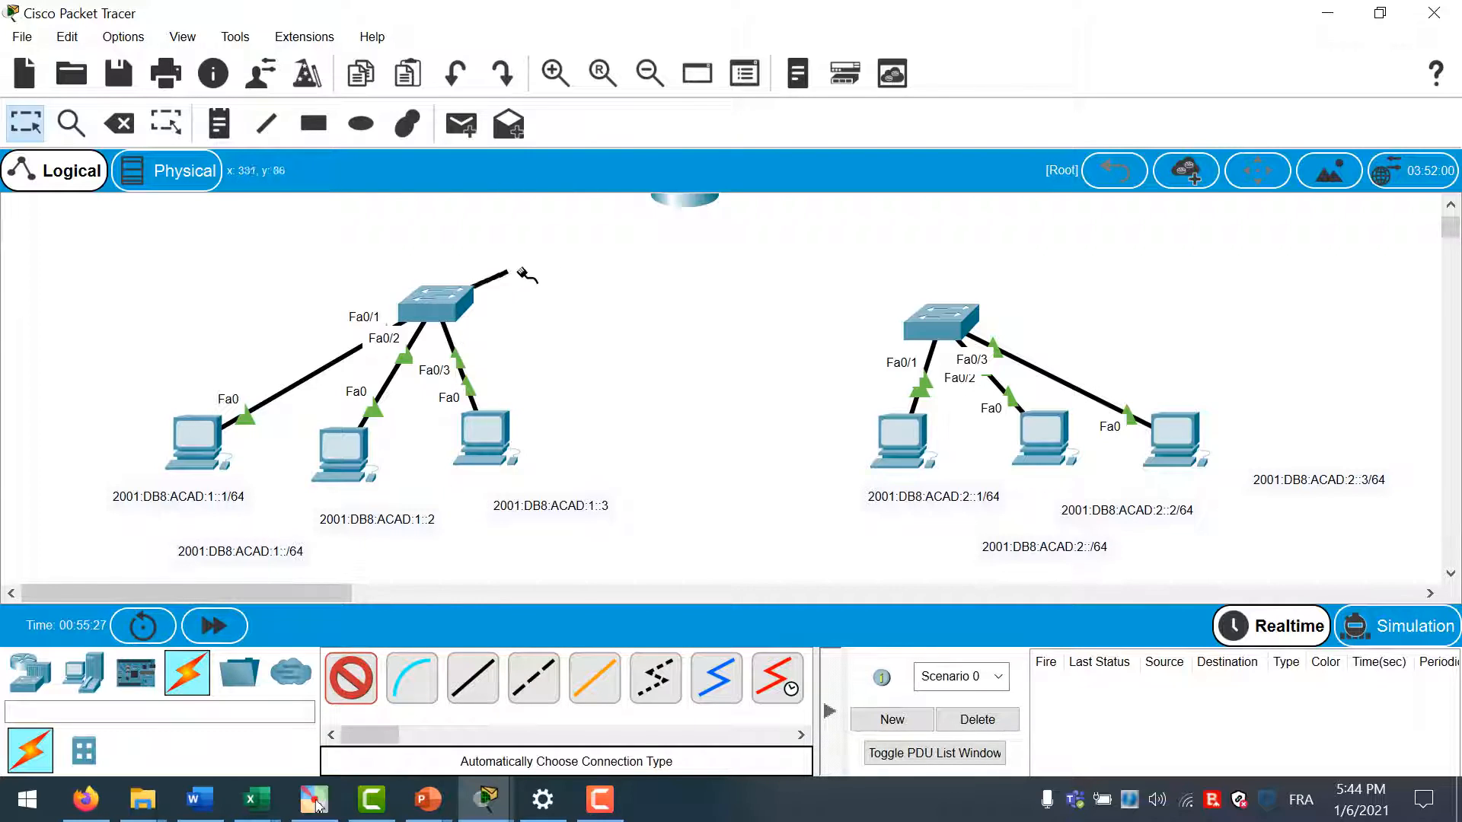
click(678, 199)
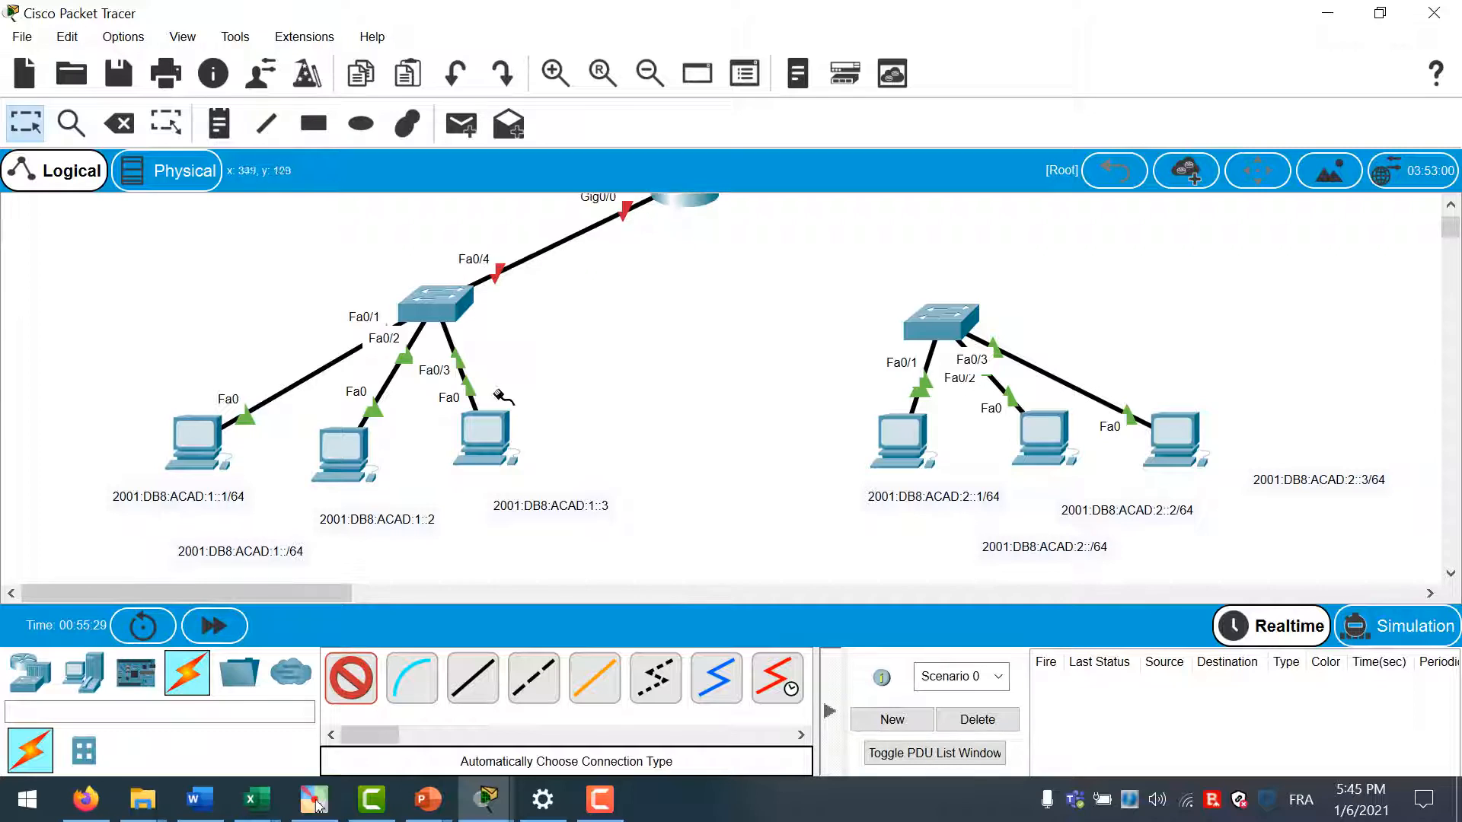
click(941, 321)
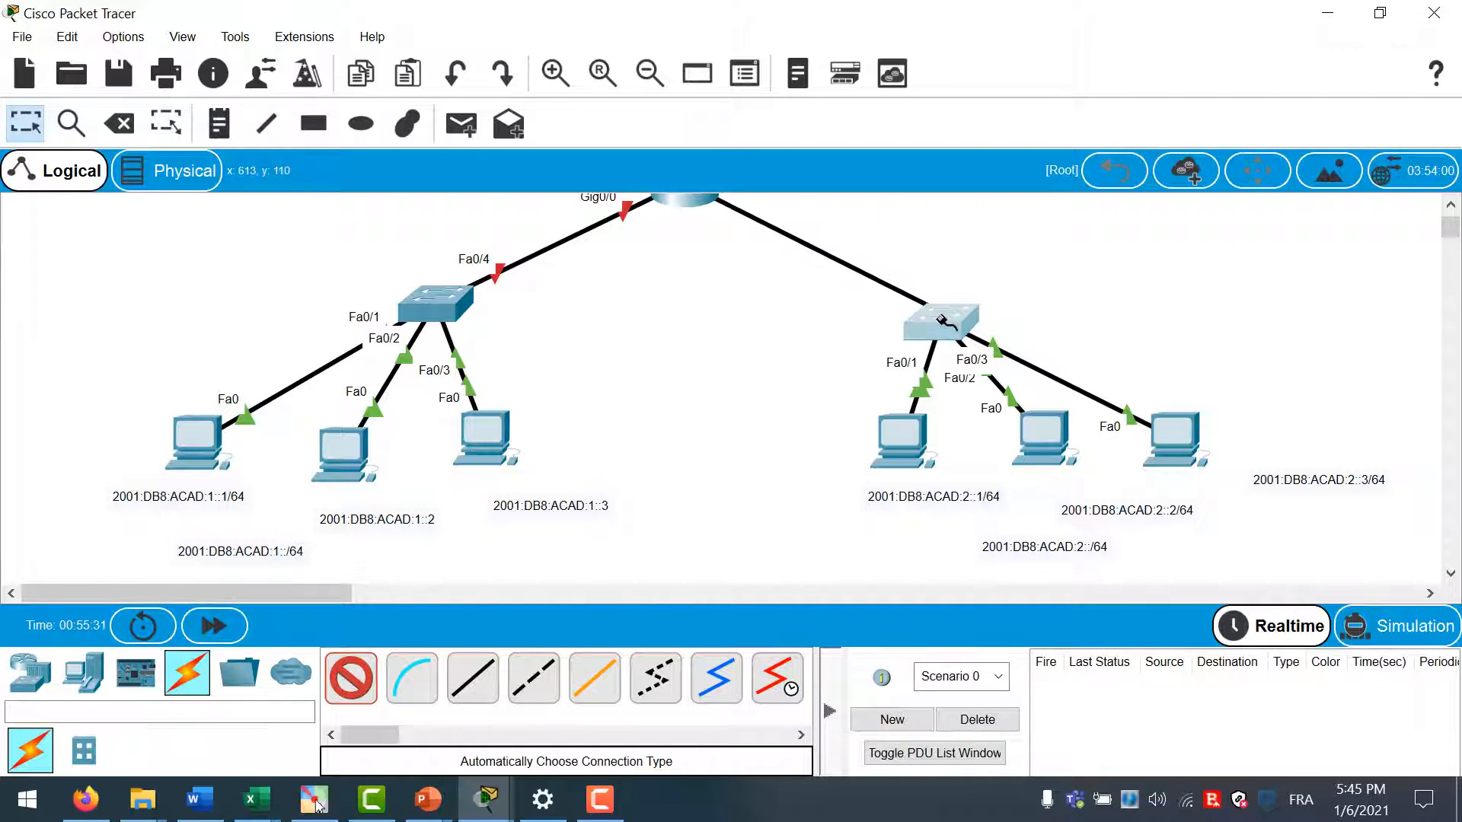
scroll(1452, 217, up, 2)
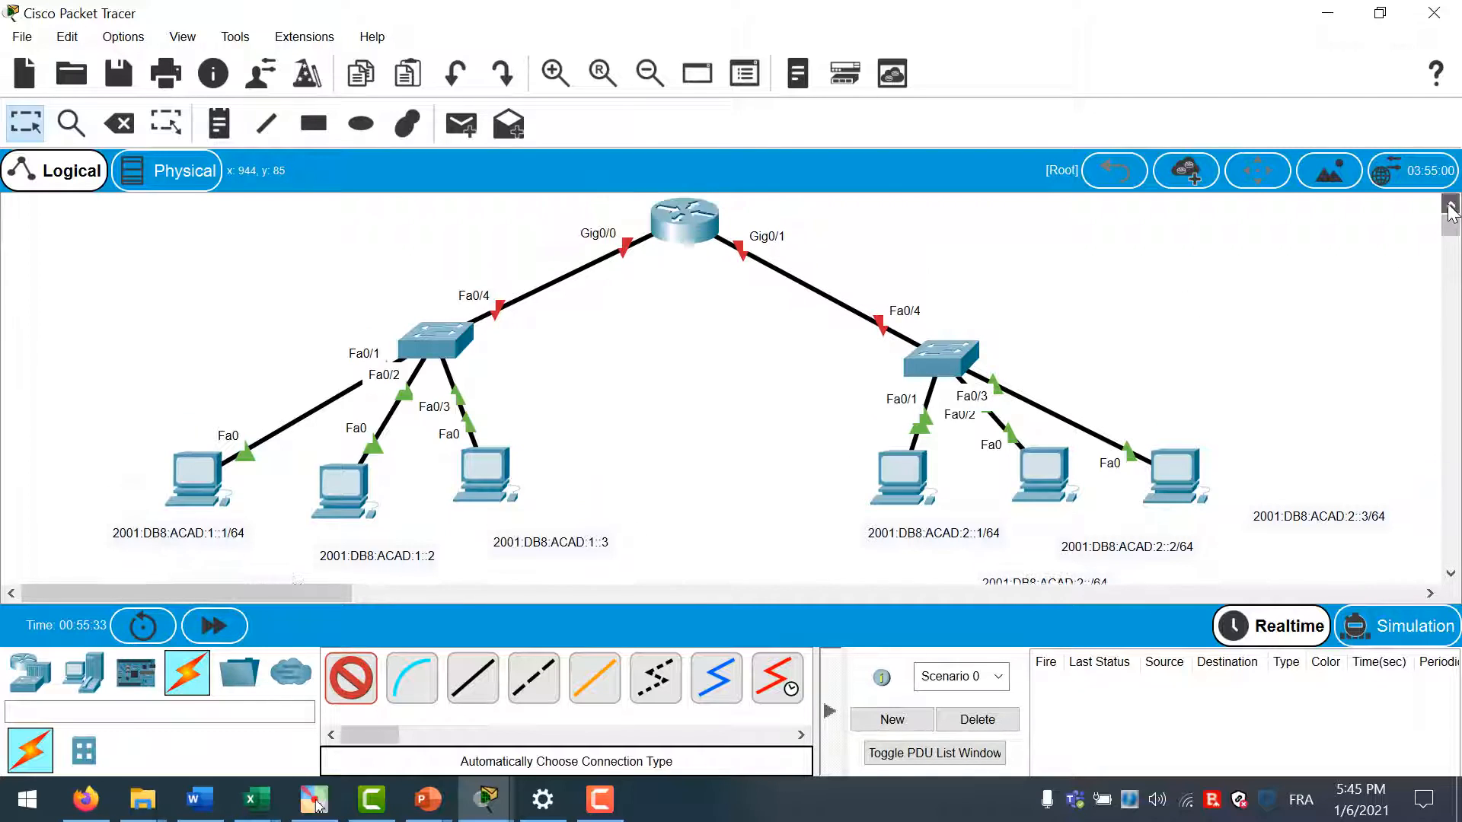
key(Escape)
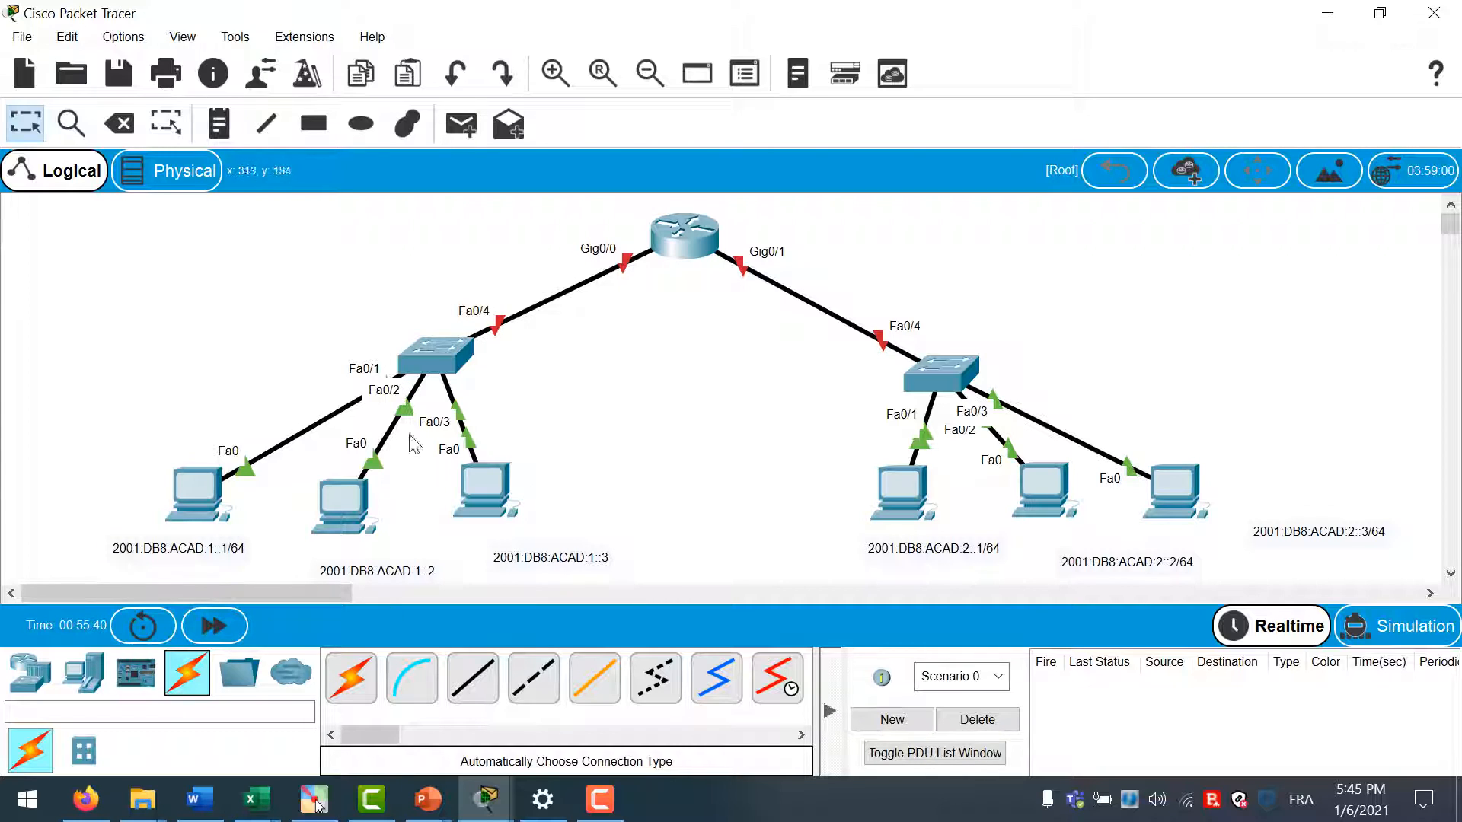
Add a note reading 2001:db8:acad:1::A beside the router's Gig0/0 interface
click(219, 123)
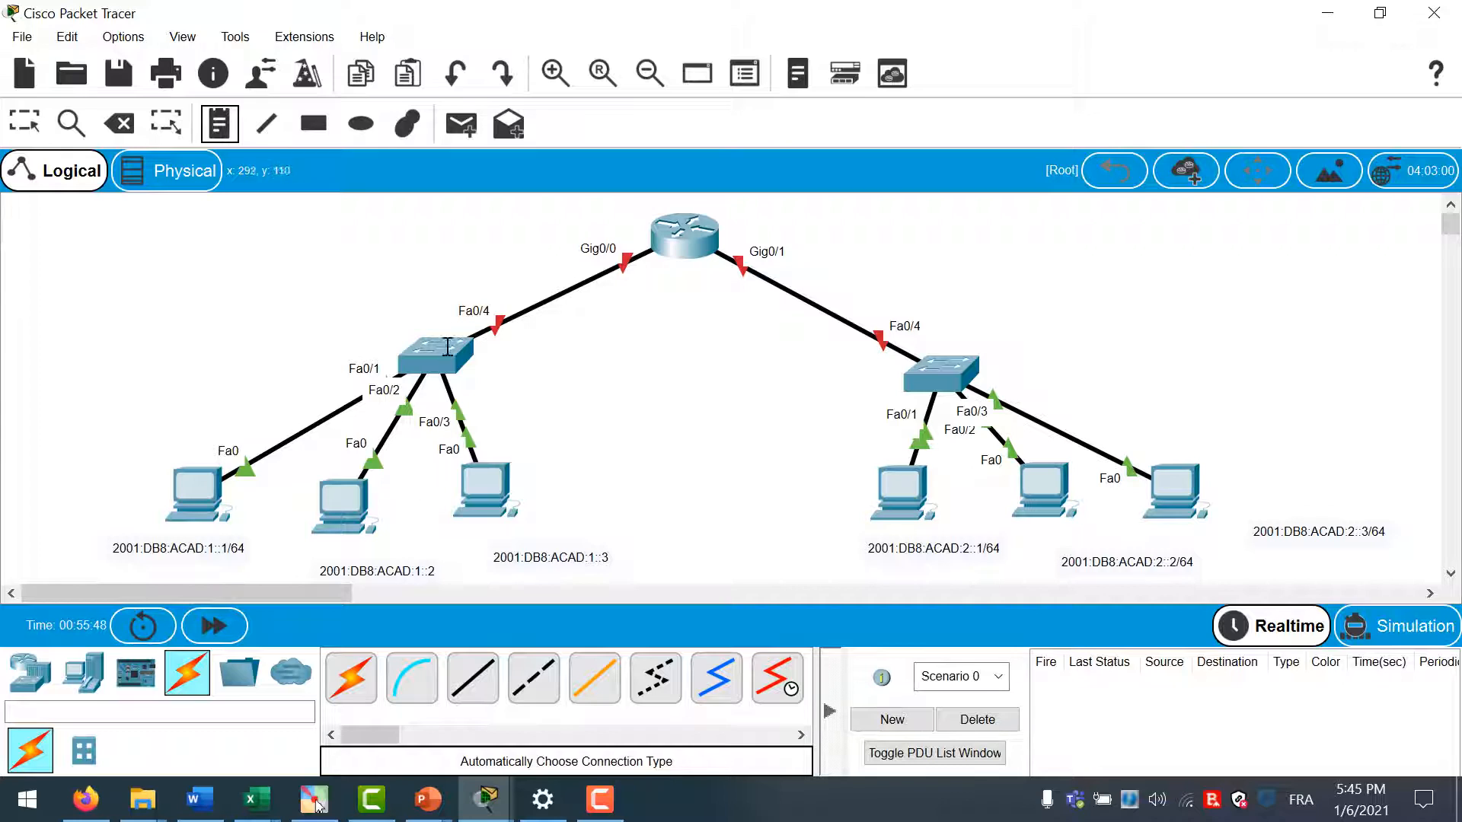
click(437, 225)
text(2001:db8:acad:1)
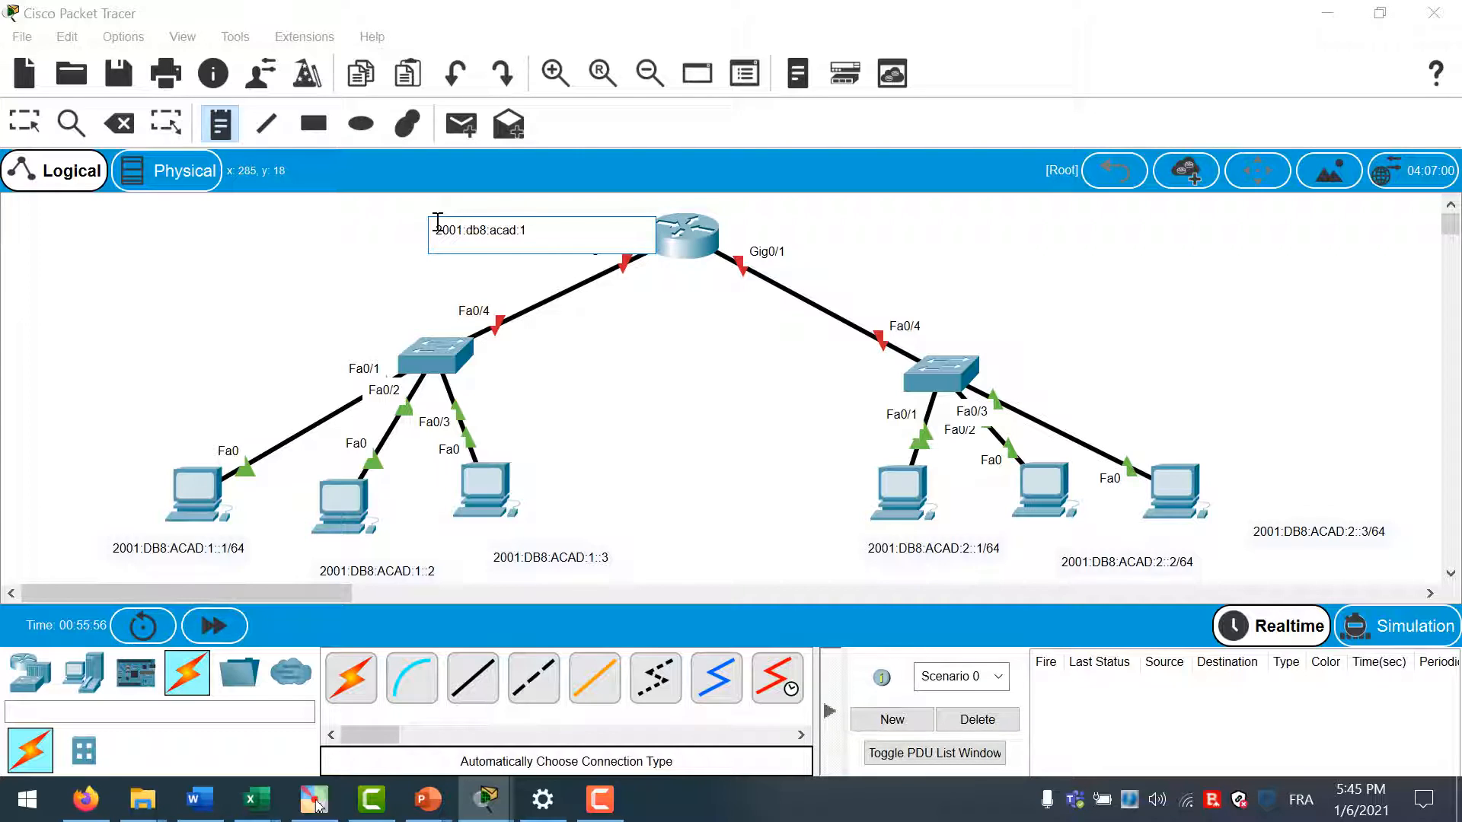
text(::A)
key(Escape)
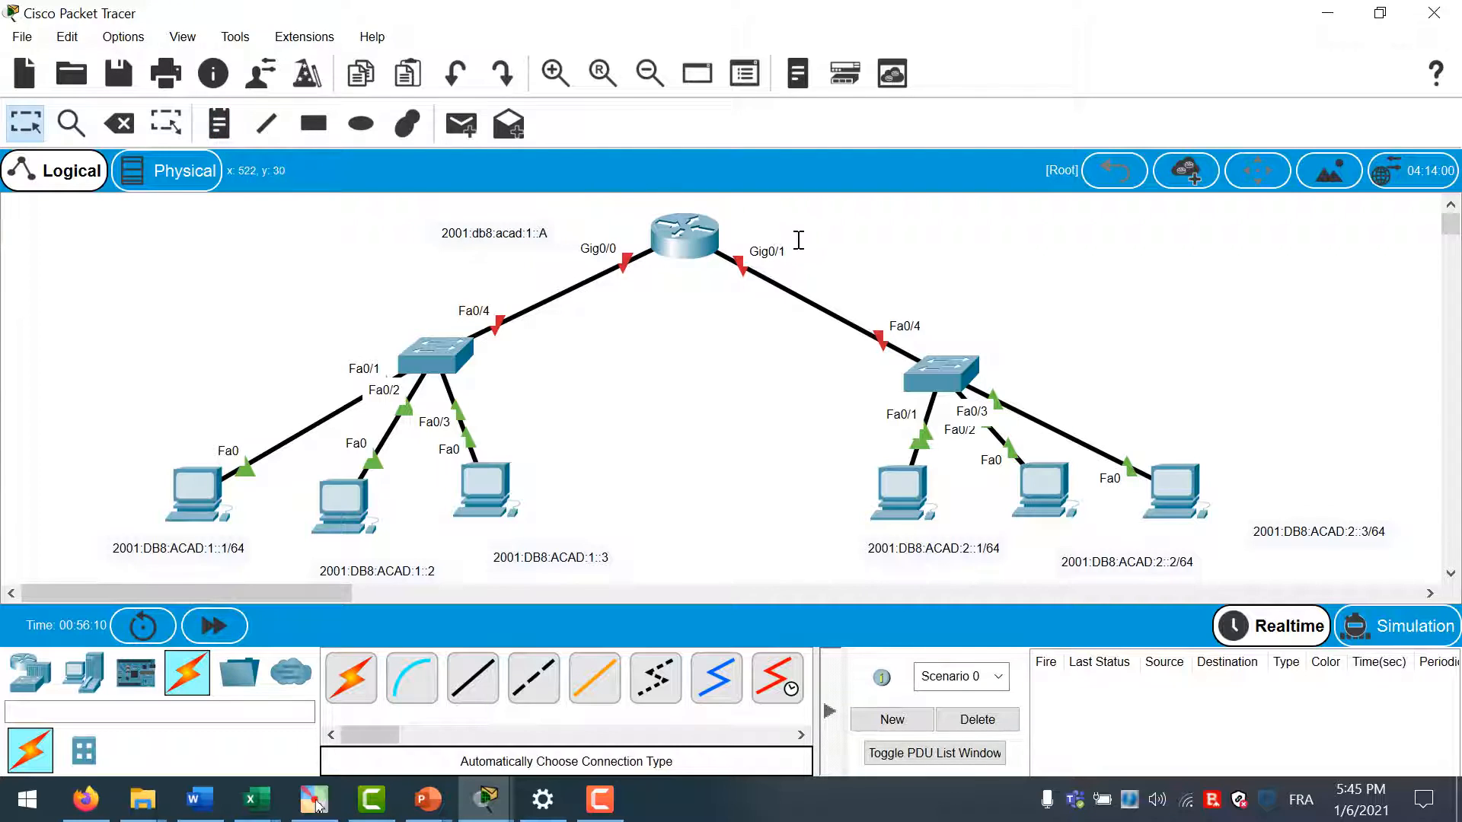
Add a note reading 2001:db8:acad:2::A beside the router's Gig0/1 interface and shift it slightly upward
click(236, 123)
click(796, 240)
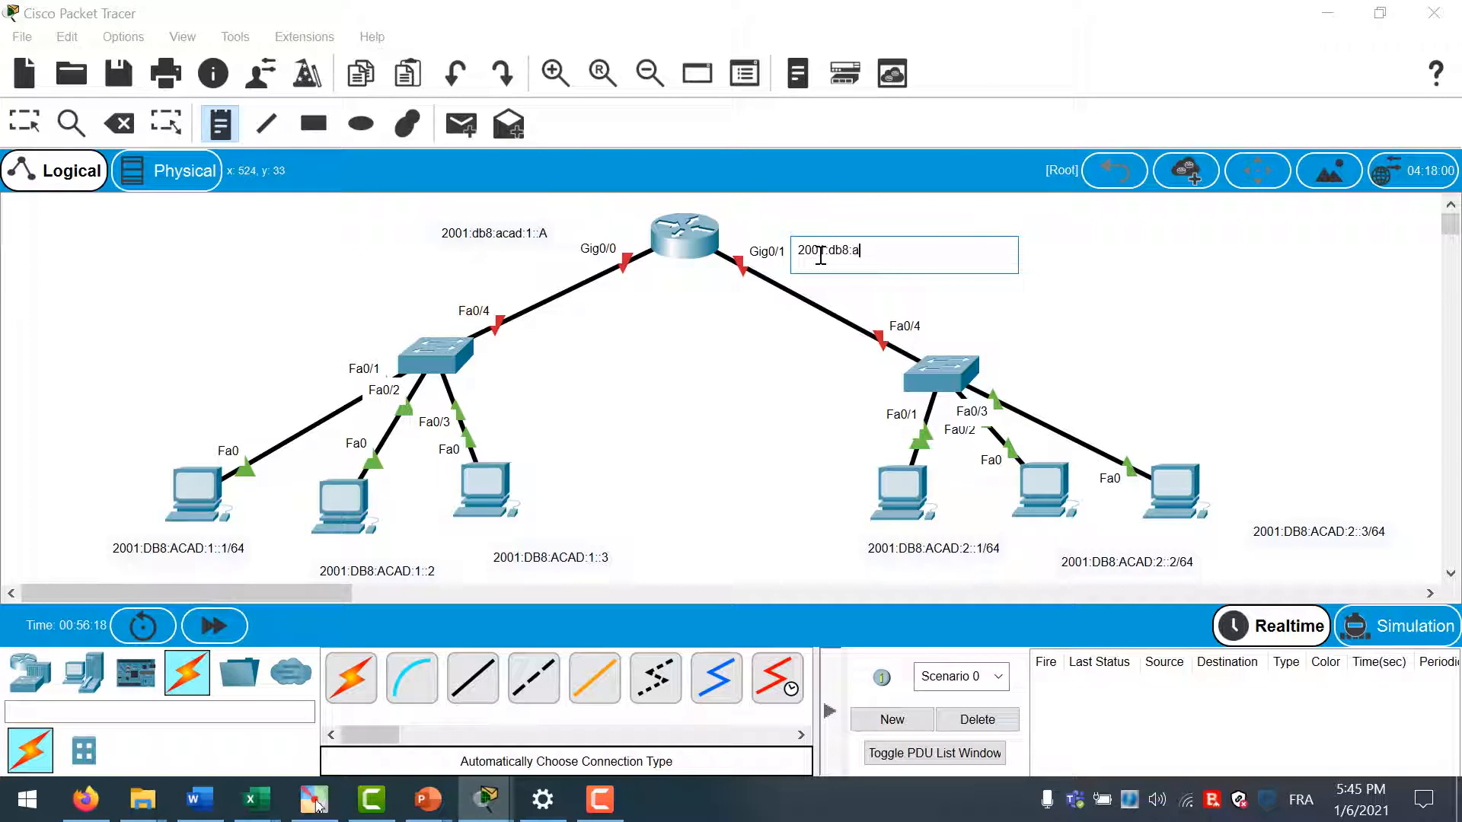
text(2001:db8:acad:2::A)
key(Escape)
drag(882, 254, 879, 229)
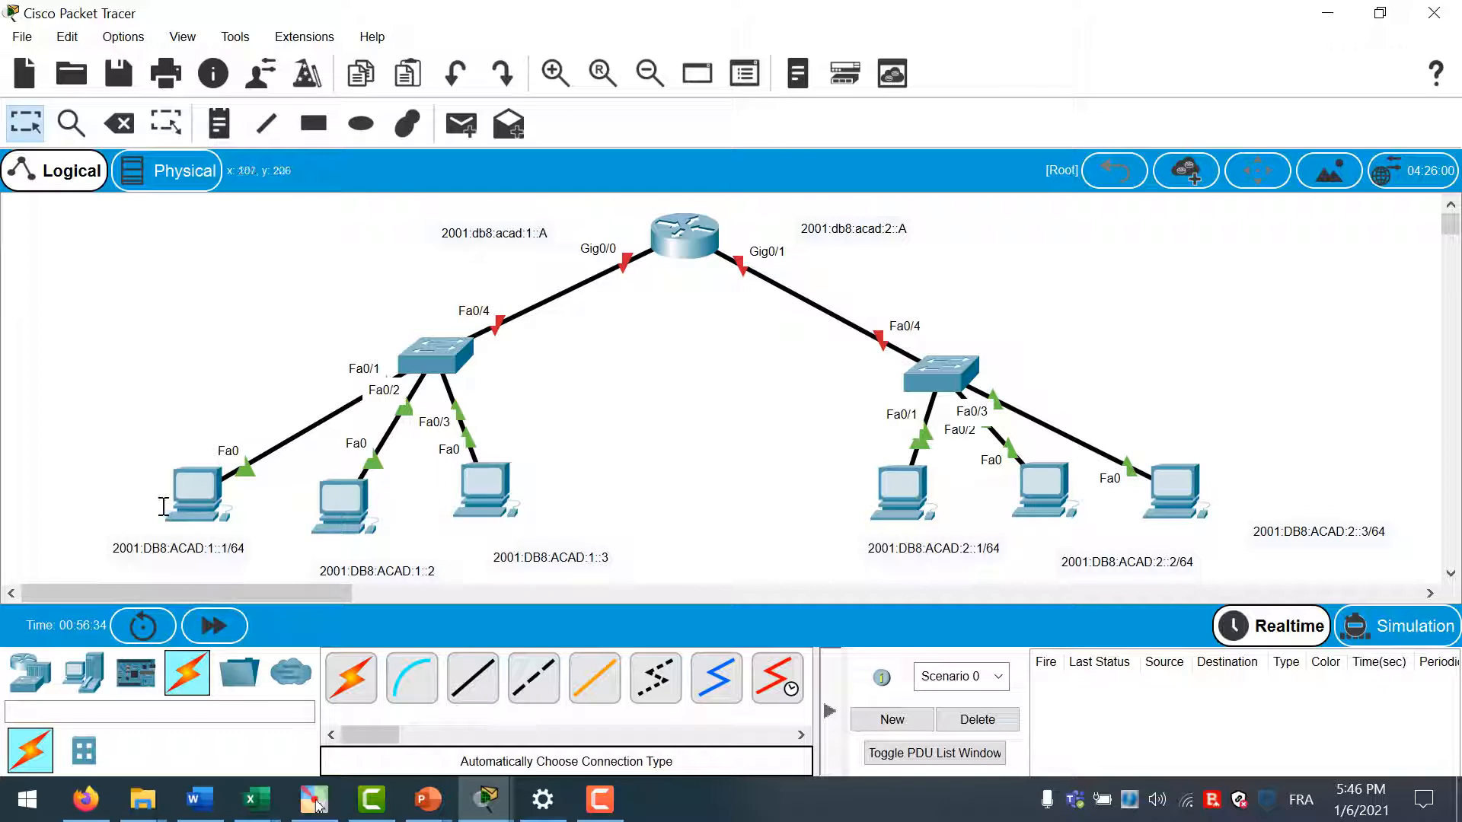
Close the first left PC's Command Prompt and copy the 2001:db8:acad:1::A address from the router's Gig0/0 note
mouse_move(318, 515)
mouse_move(492, 488)
click(196, 491)
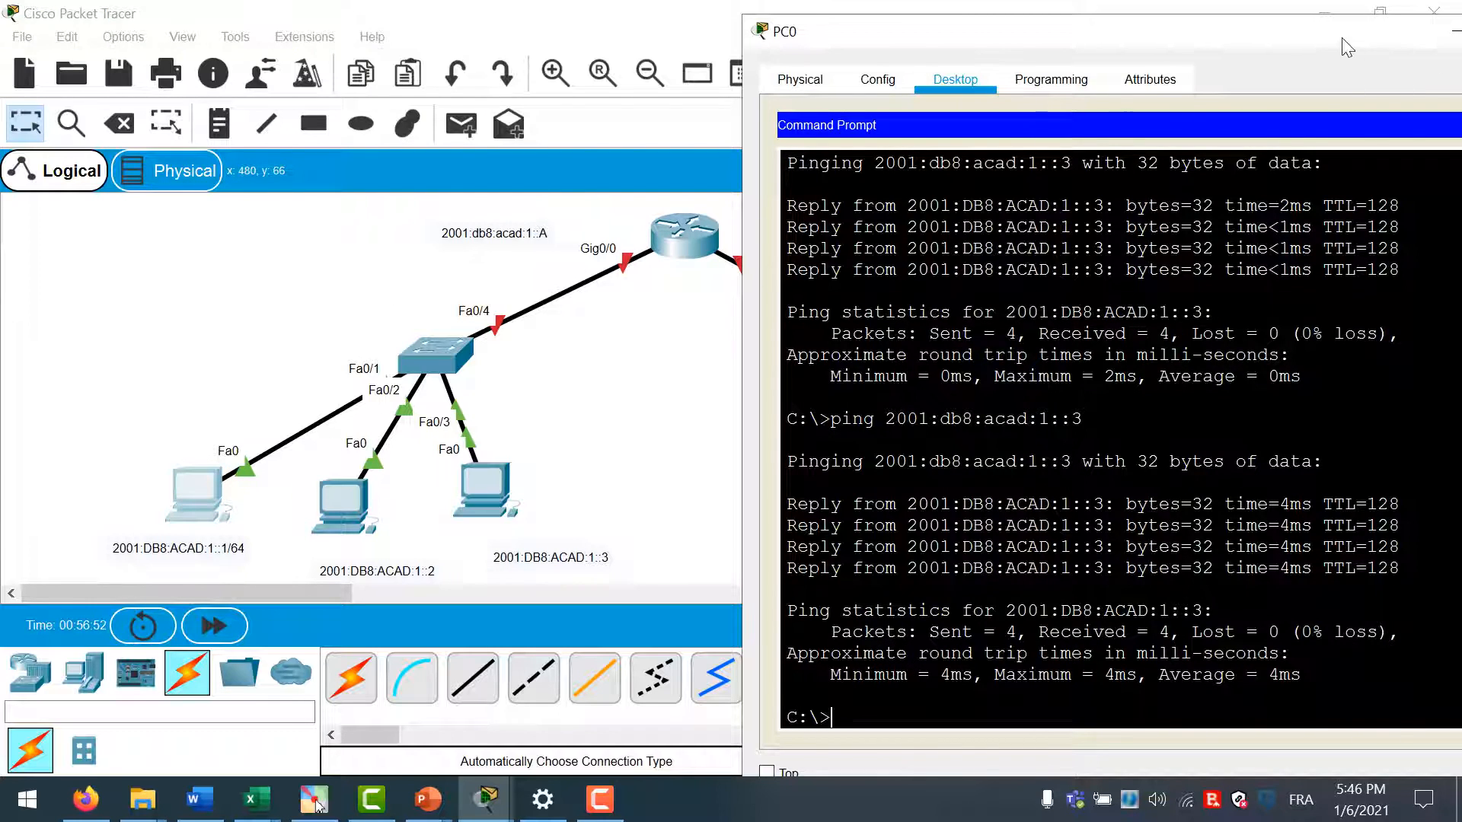
drag(1342, 41, 1133, 56)
click(1321, 142)
drag(792, 48, 934, 40)
click(542, 238)
drag(545, 232, 427, 229)
key(ctrl+c)
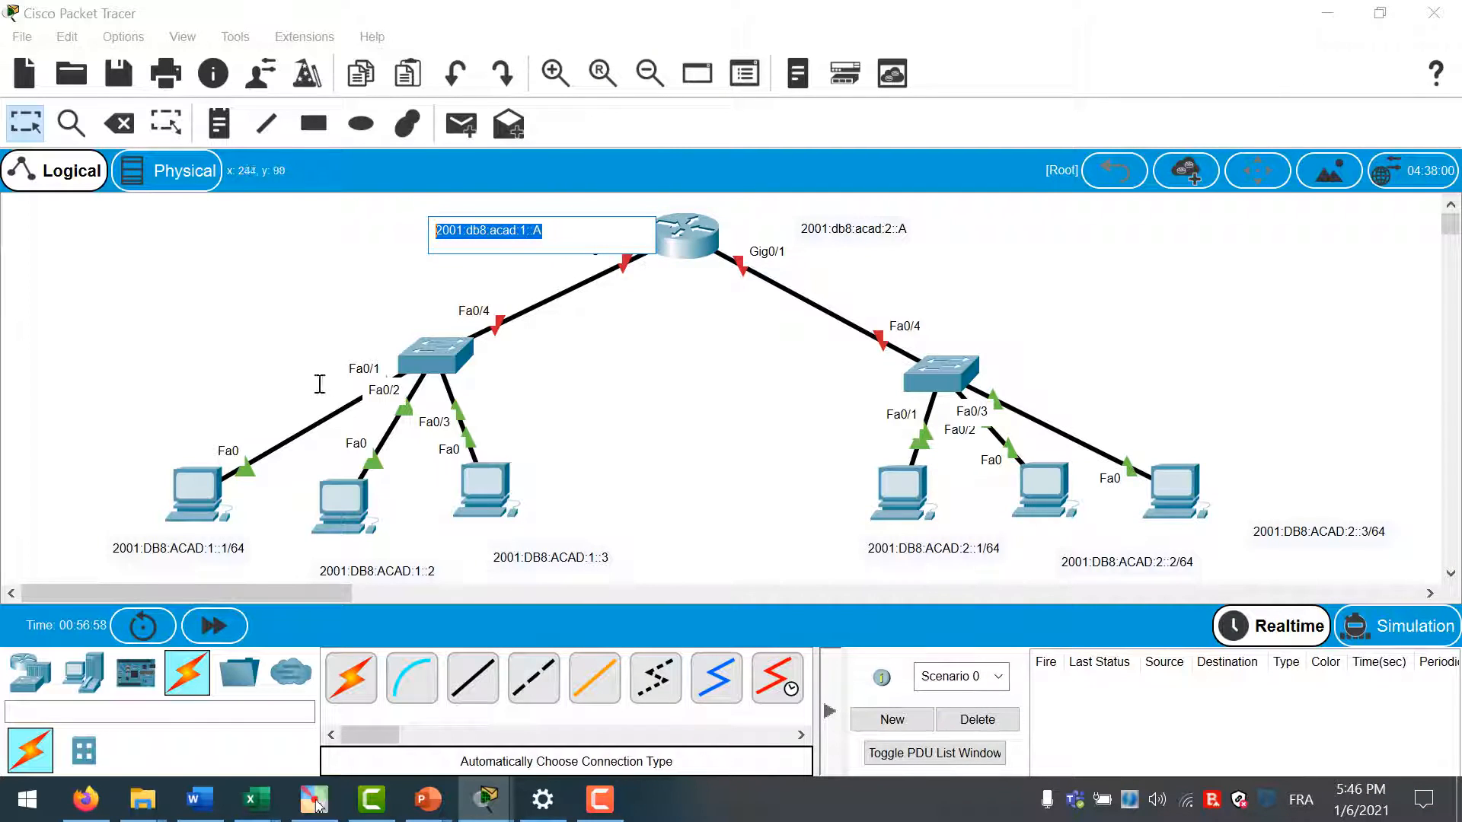
Set the first left PC's IPv6 gateway to the copied address 2001:db8:acad:1::A and close its window
click(192, 481)
click(759, 243)
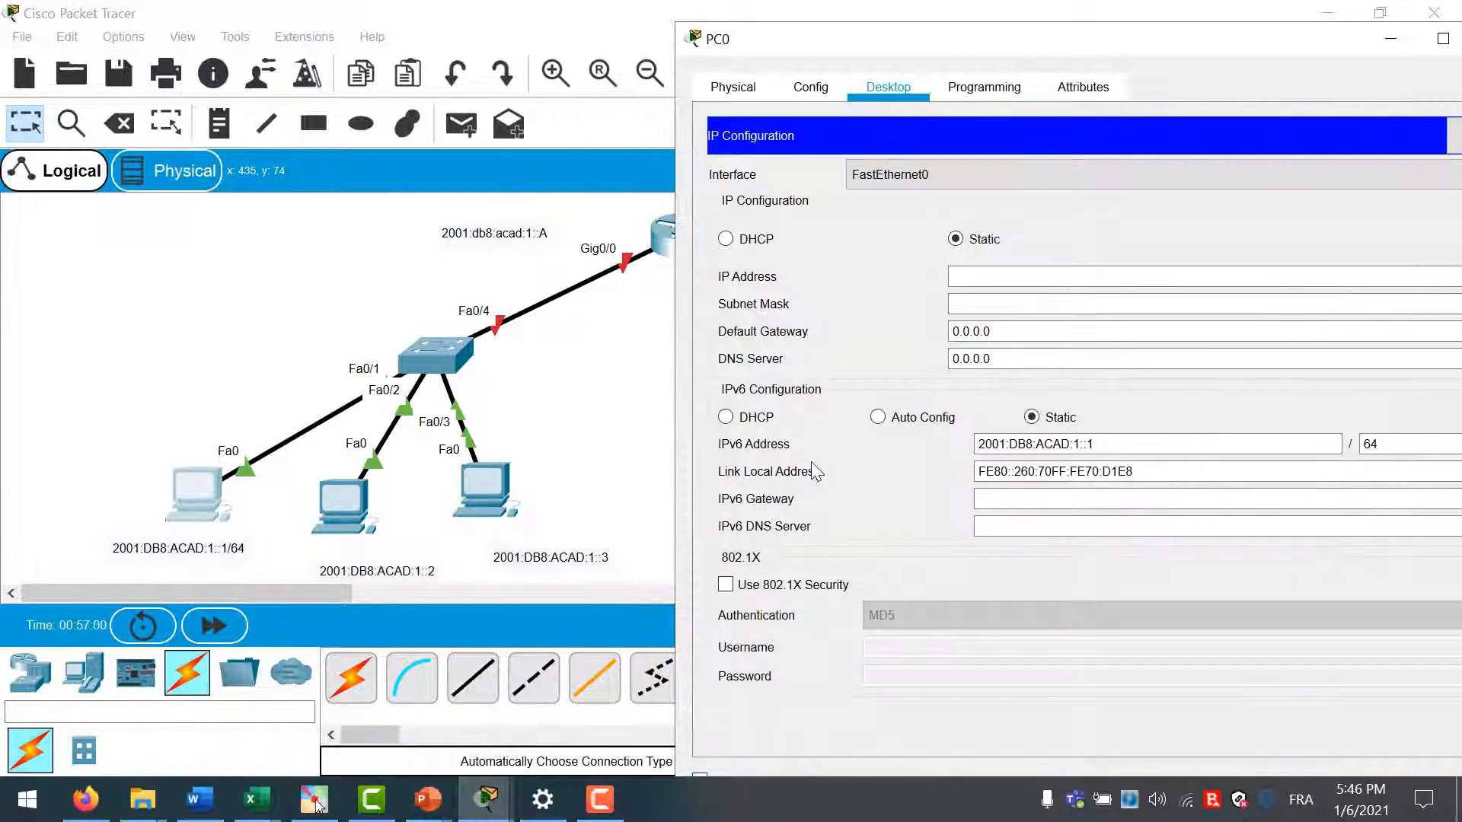
key(ctrl+v)
drag(1099, 497, 881, 497)
key(ctrl+c)
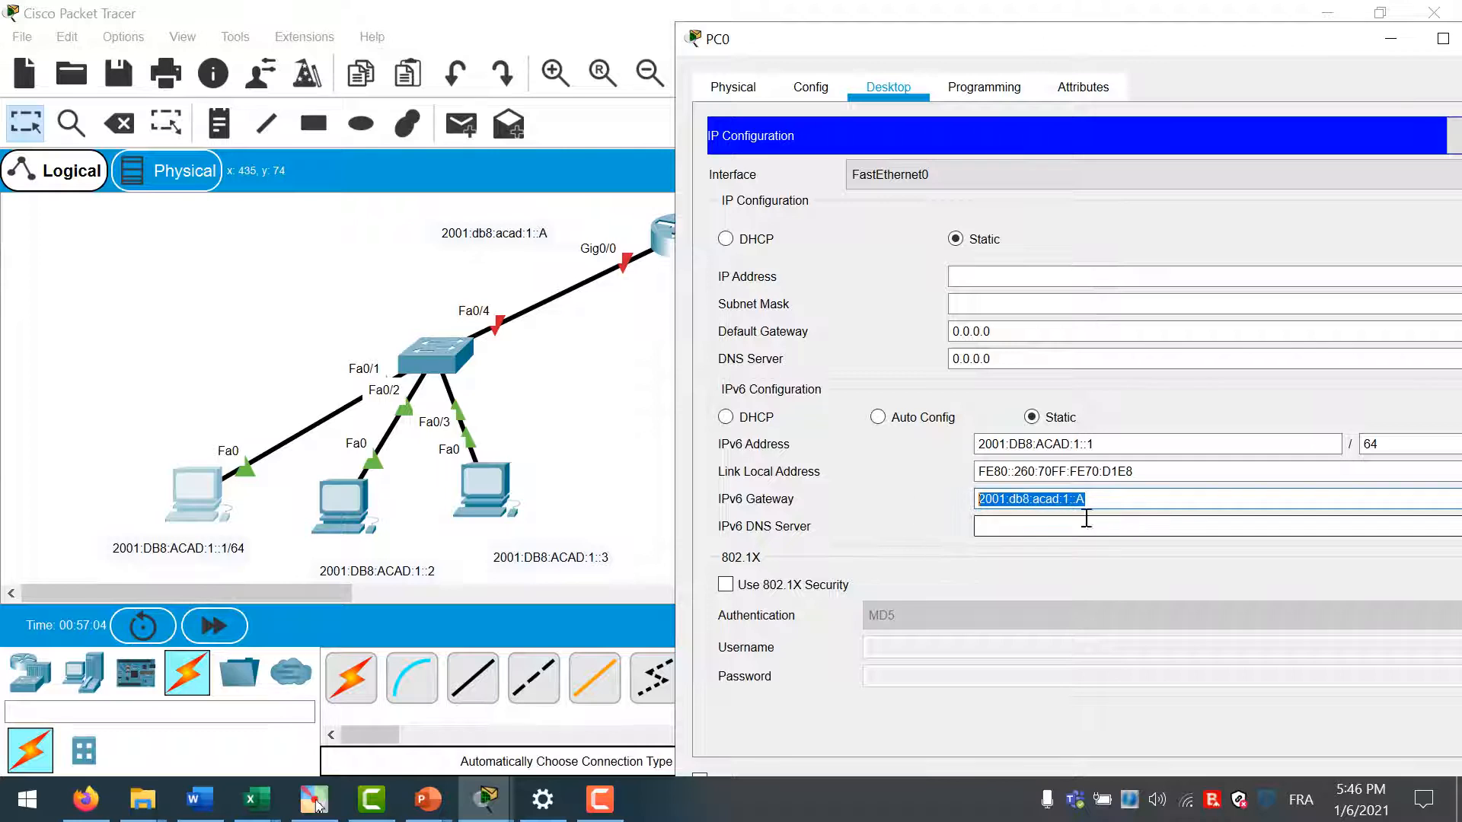
drag(1199, 46, 1039, 57)
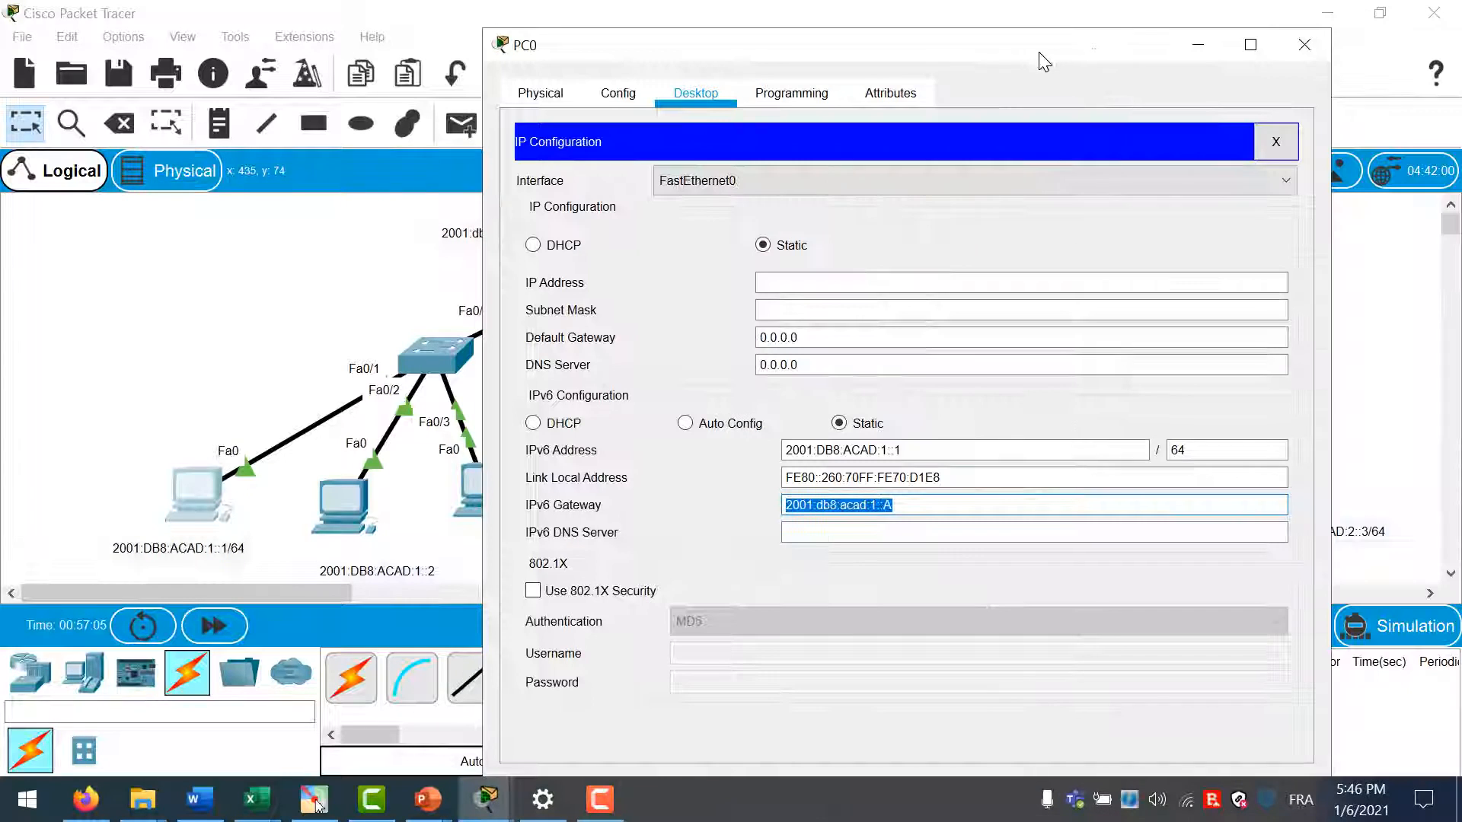
click(1304, 45)
Set the second left PC's IPv6 gateway to 2001:db8:acad:1::A and copy the address again
click(331, 512)
click(448, 221)
key(ctrl+v)
drag(740, 456, 563, 447)
key(ctrl+c)
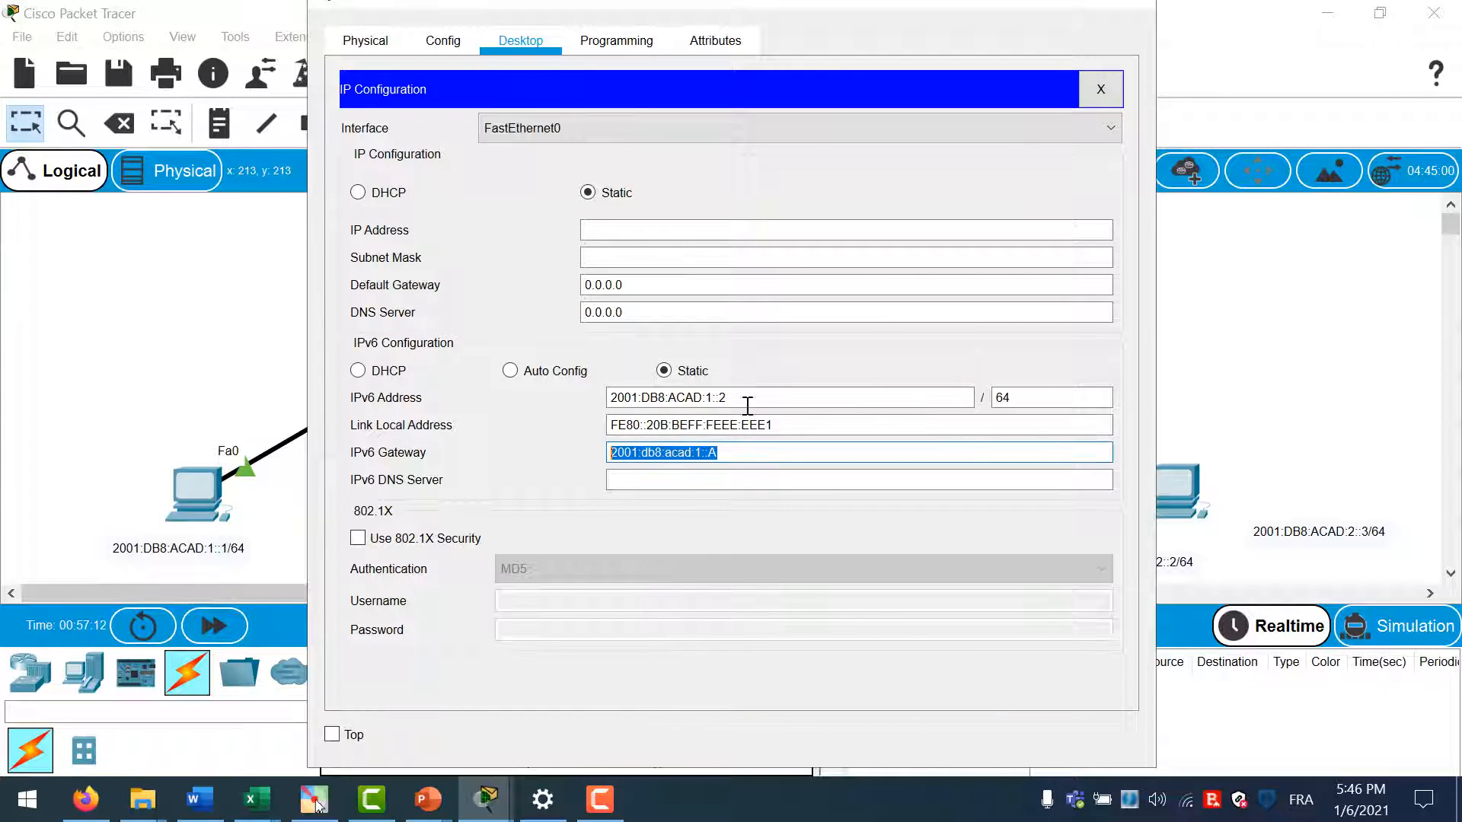
click(1143, 6)
Set the third left PC's IPv6 gateway to 2001:db8:acad:1::A and close its window
click(481, 496)
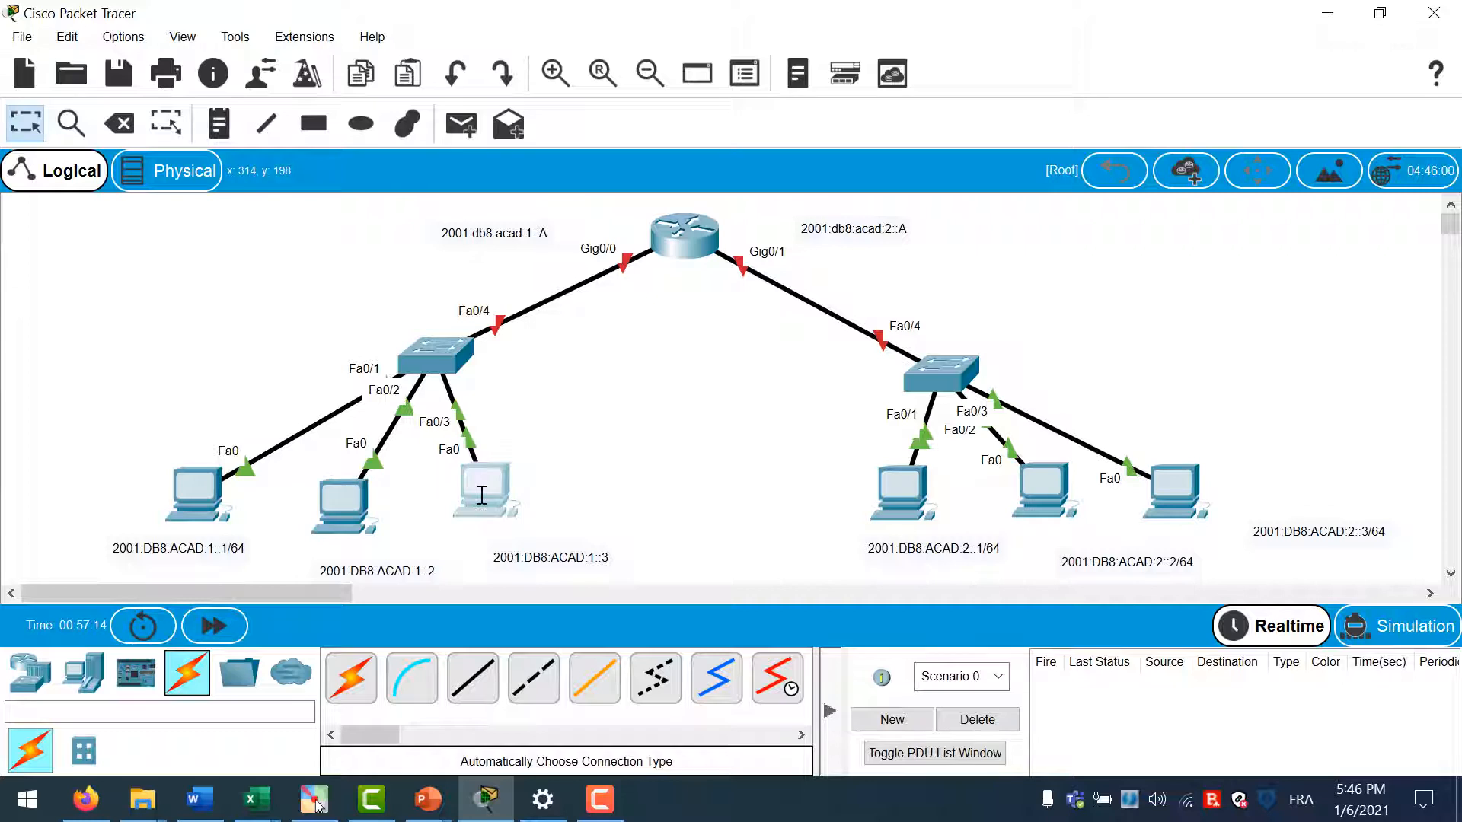
click(431, 204)
click(633, 455)
key(ctrl+v)
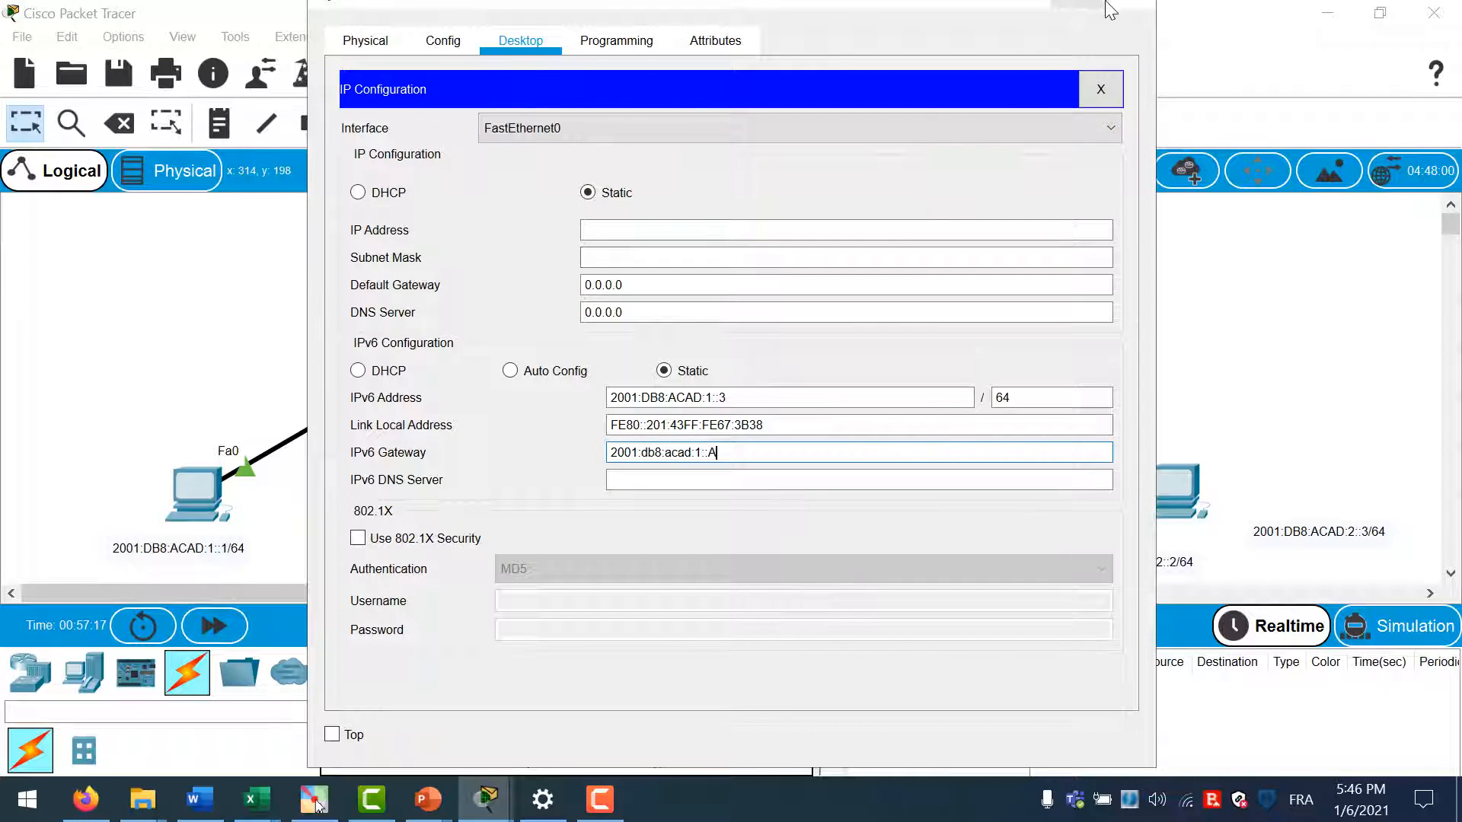
click(1128, 10)
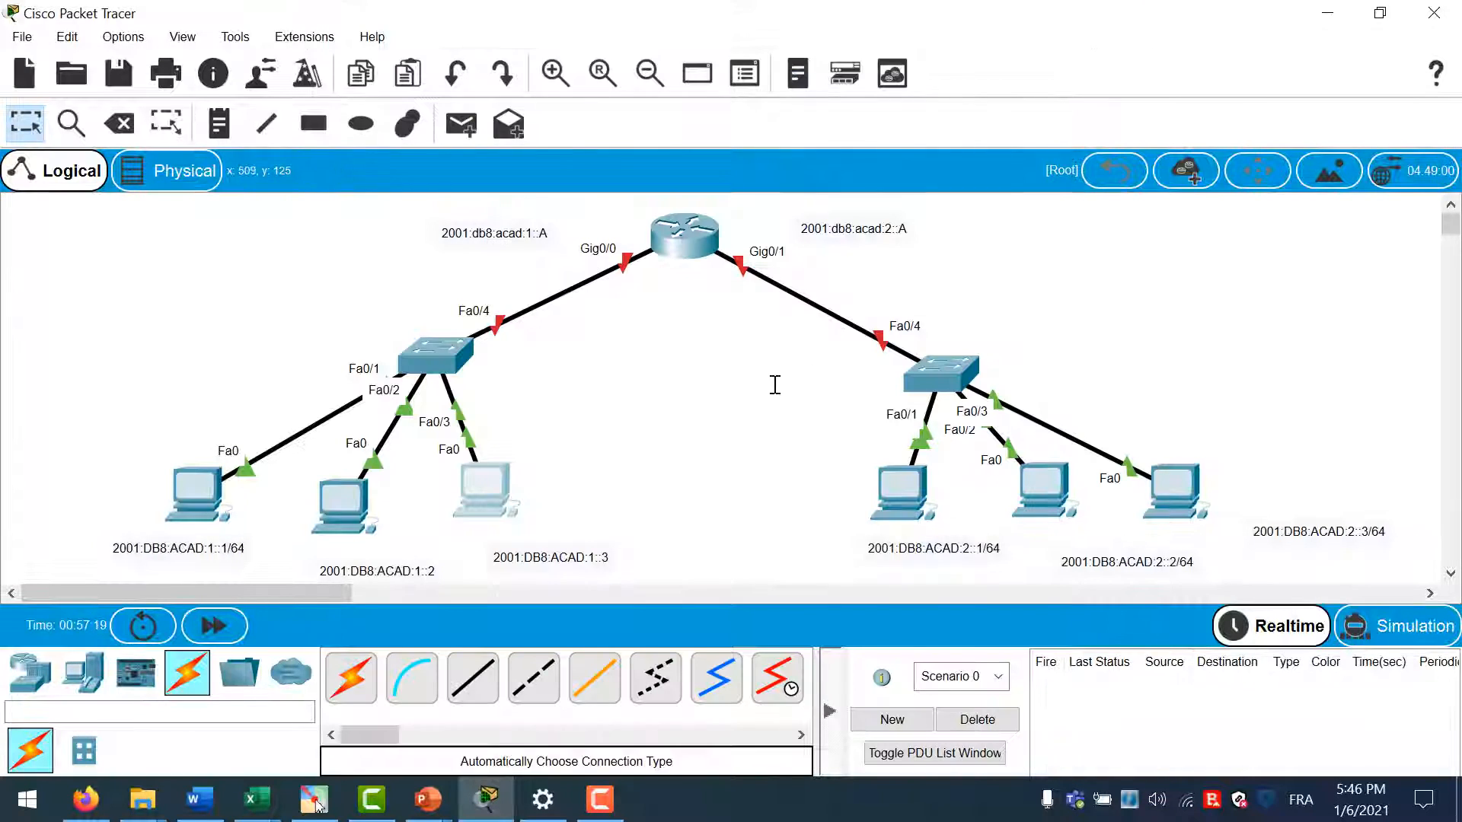
Copy 2001:db8:acad:2::A from the router's Gig0/1 note and set it as the first right PC's IPv6 gateway
double_click(884, 225)
key(ctrl+a)
key(ctrl+c)
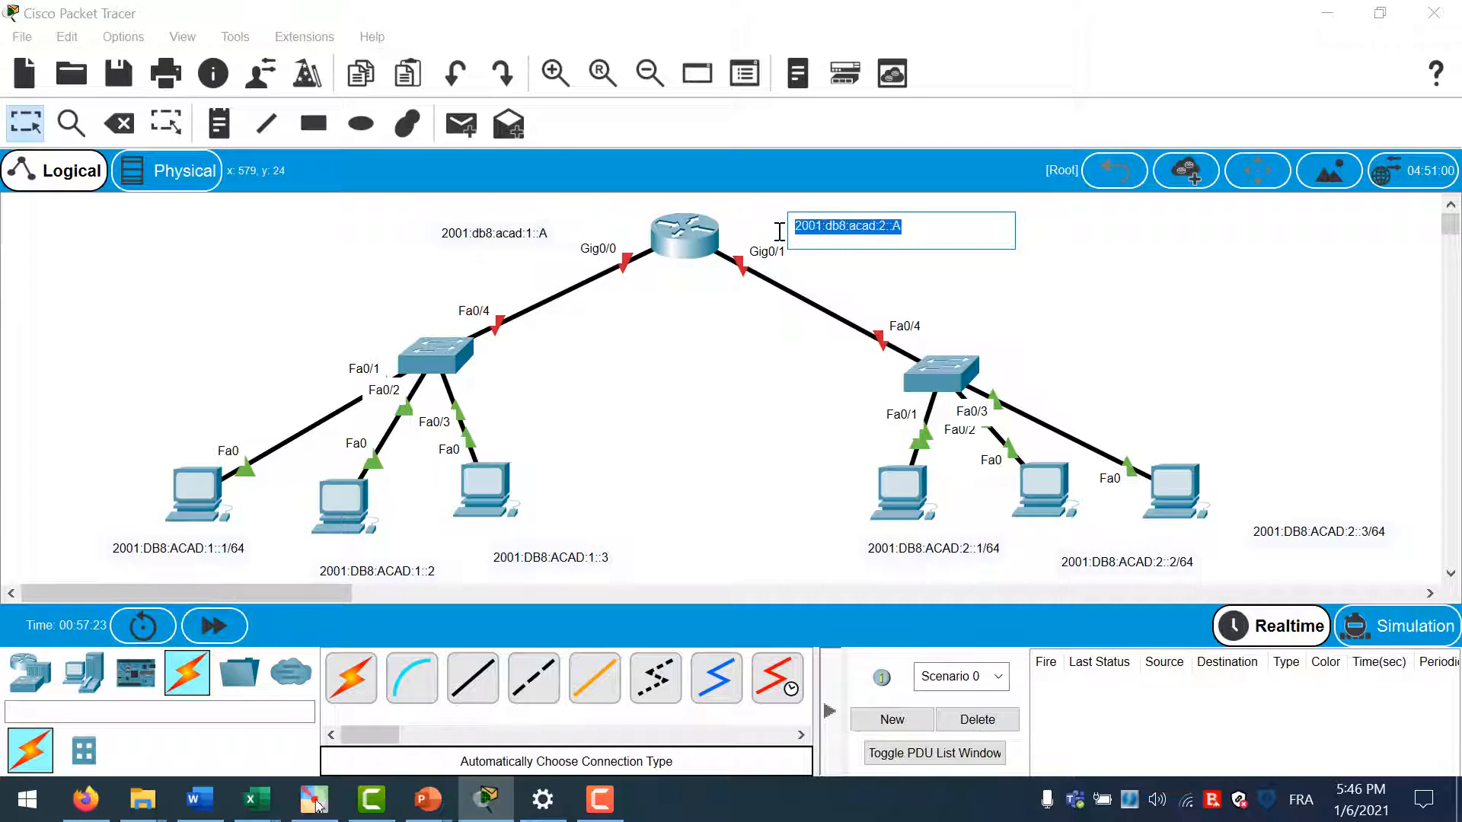
click(897, 493)
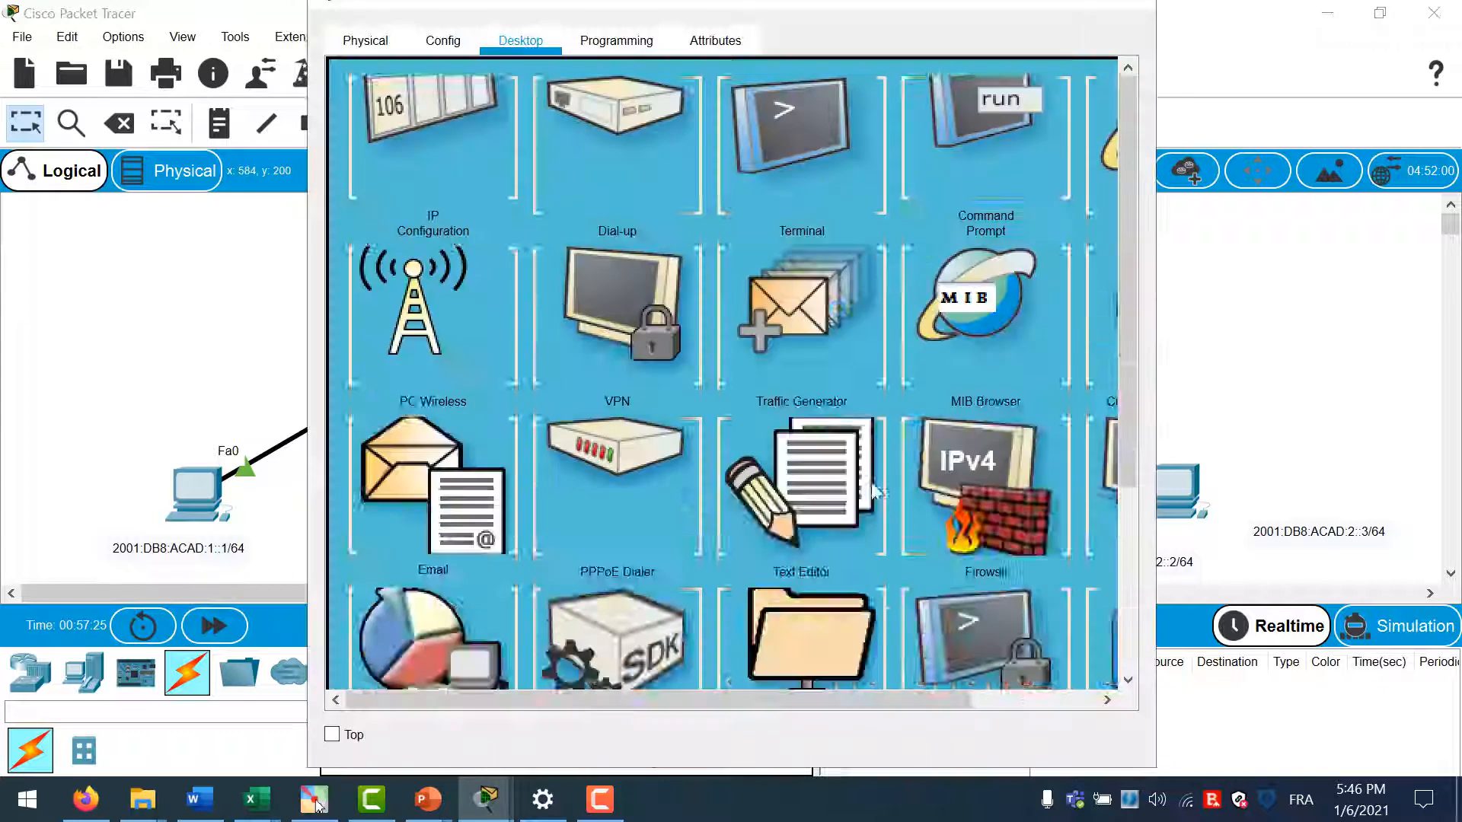
click(500, 194)
click(676, 453)
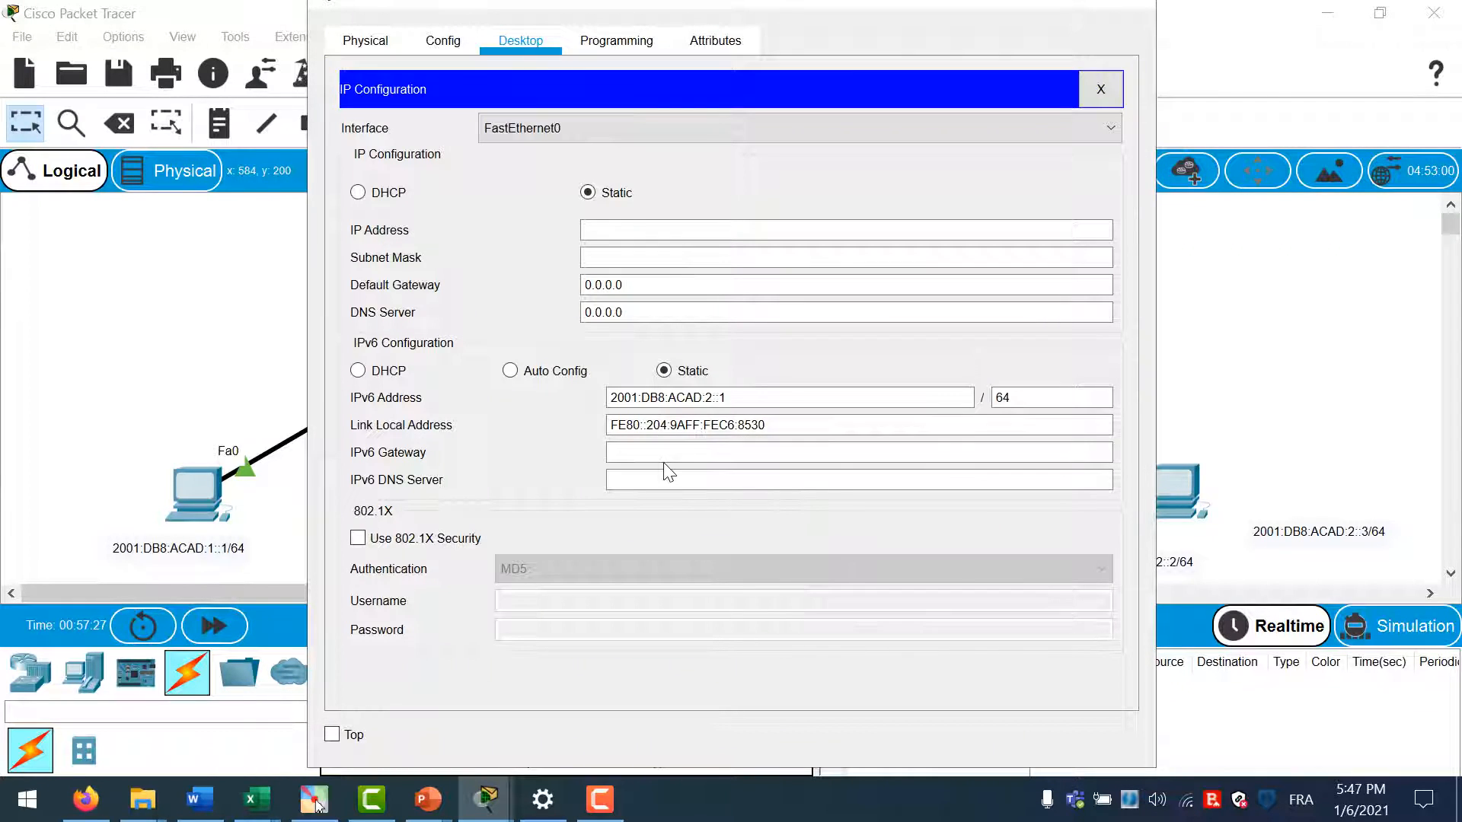
key(ctrl+v)
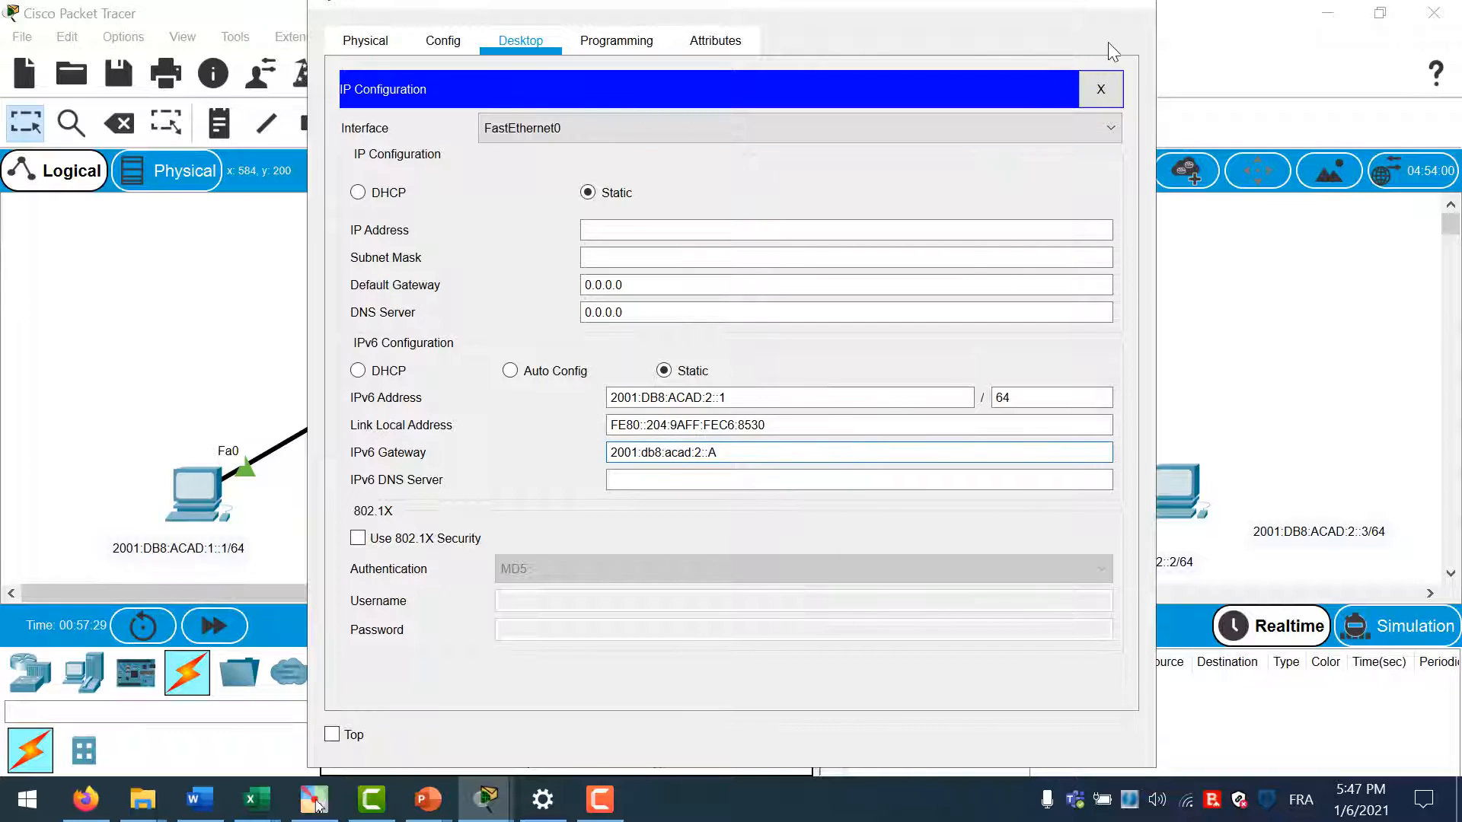
click(1128, 6)
Set the second right PC's IPv6 gateway to 2001:db8:acad:2::A and close its window
click(1040, 475)
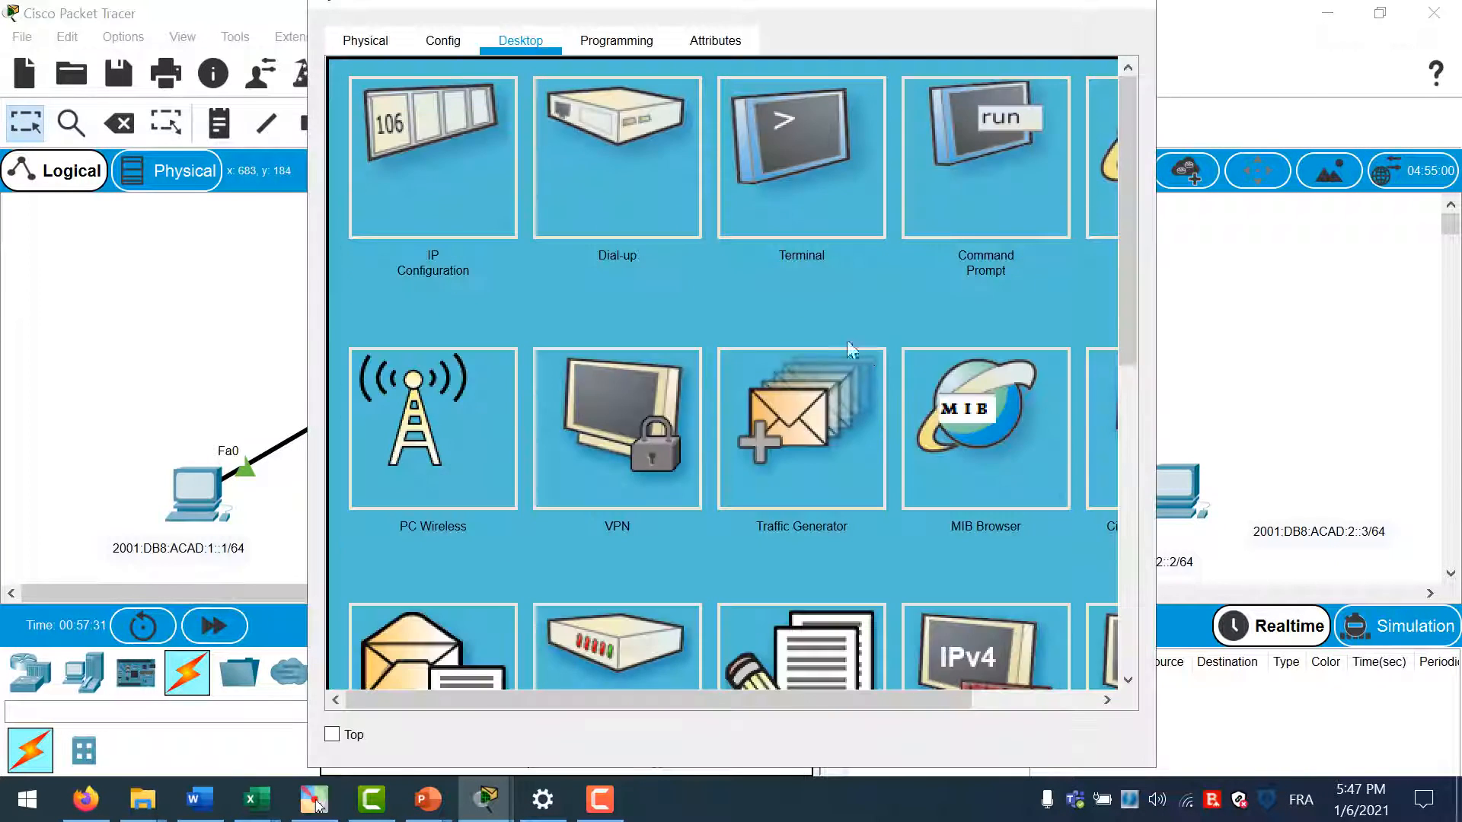
click(479, 174)
click(641, 455)
key(ctrl+v)
click(1135, 8)
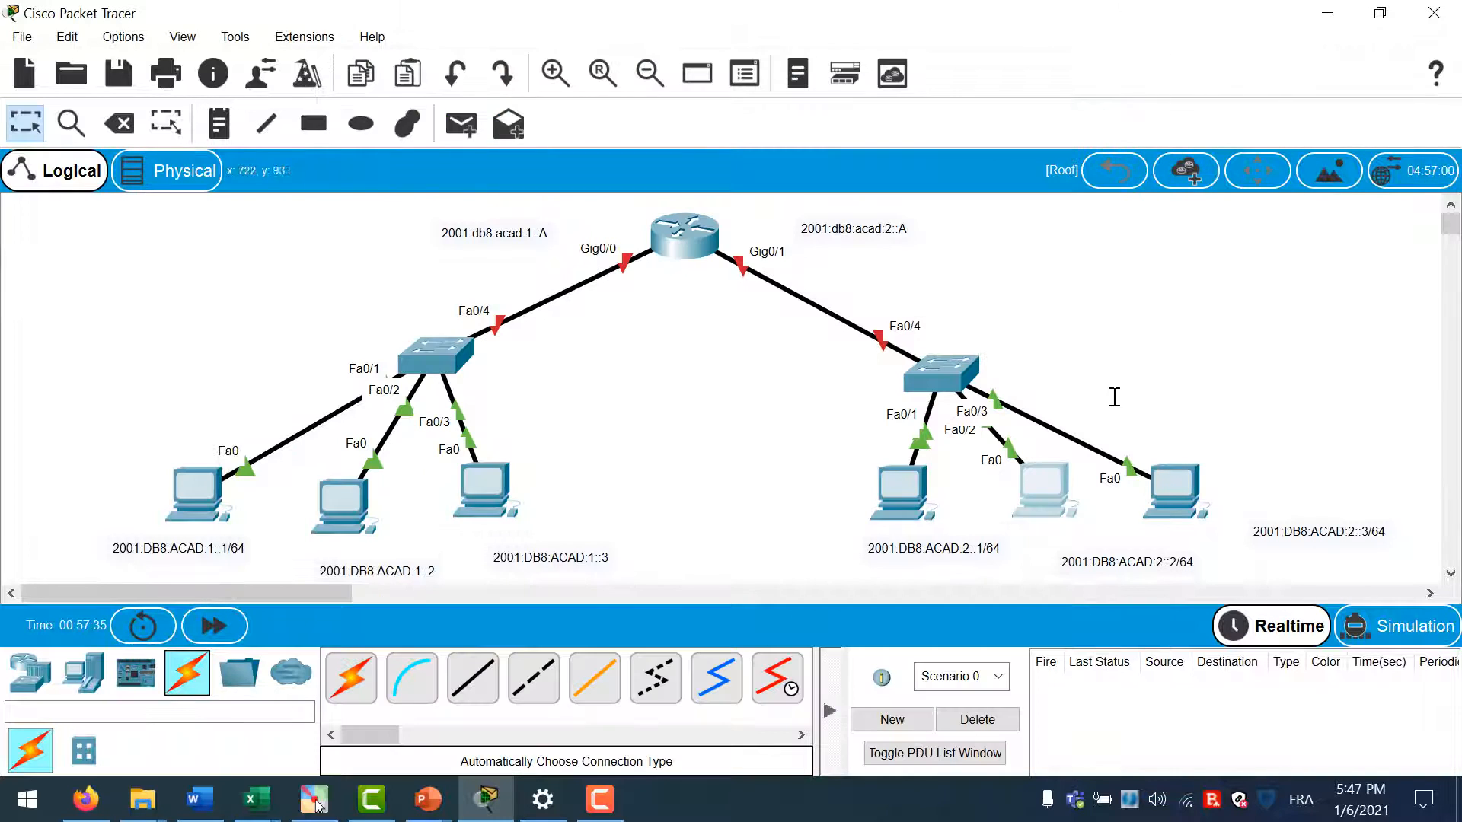
Set the third right PC's IPv6 gateway to 2001:db8:acad:2::A and close its window
click(1184, 504)
click(473, 194)
click(667, 451)
text(2001:db8:acad:2::A)
drag(769, 452, 577, 461)
click(1135, 8)
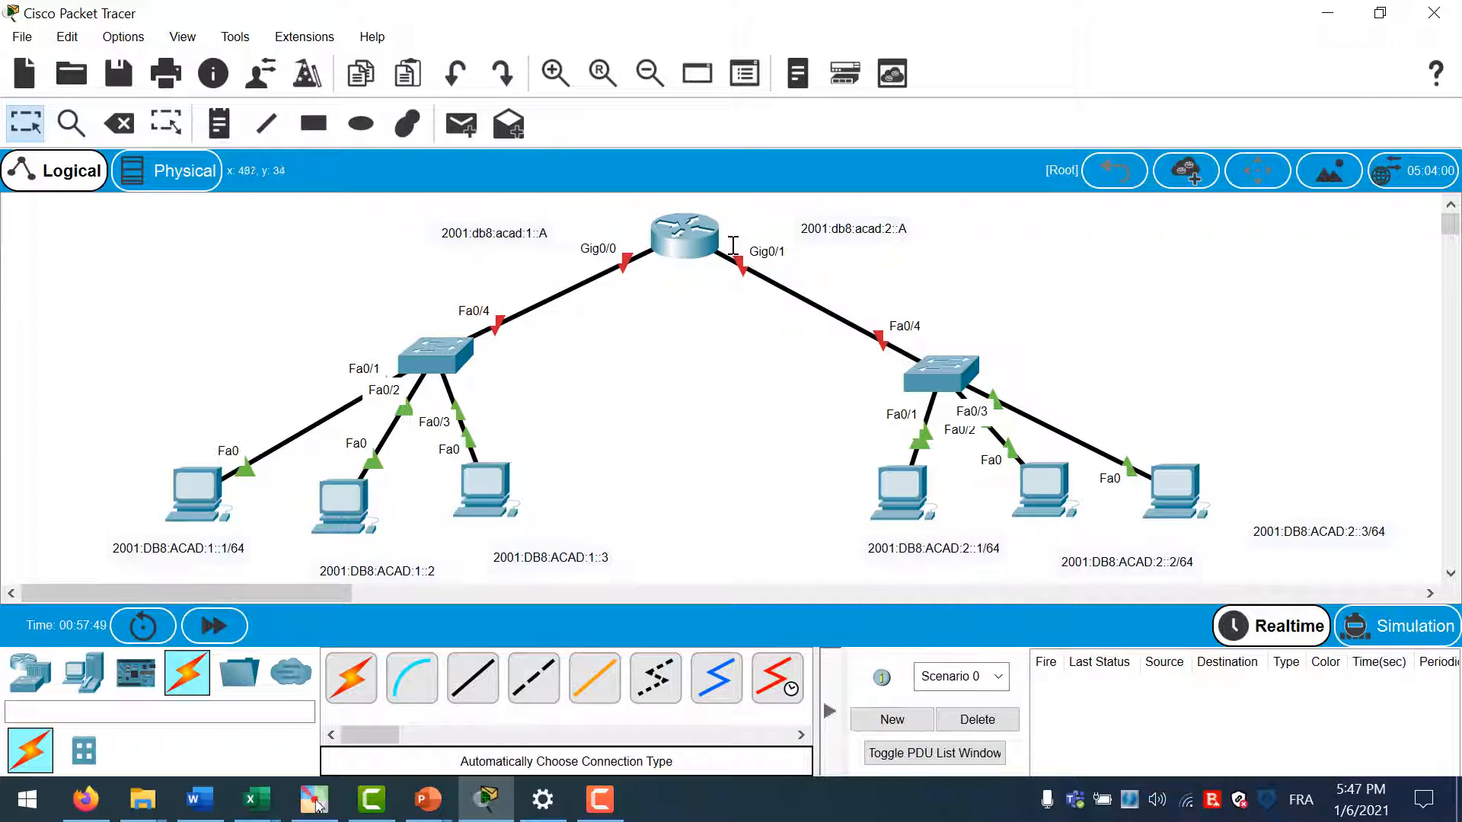
Open the router's configuration, select interface GigabitEthernet0/0, and switch to its command-line interface
click(695, 235)
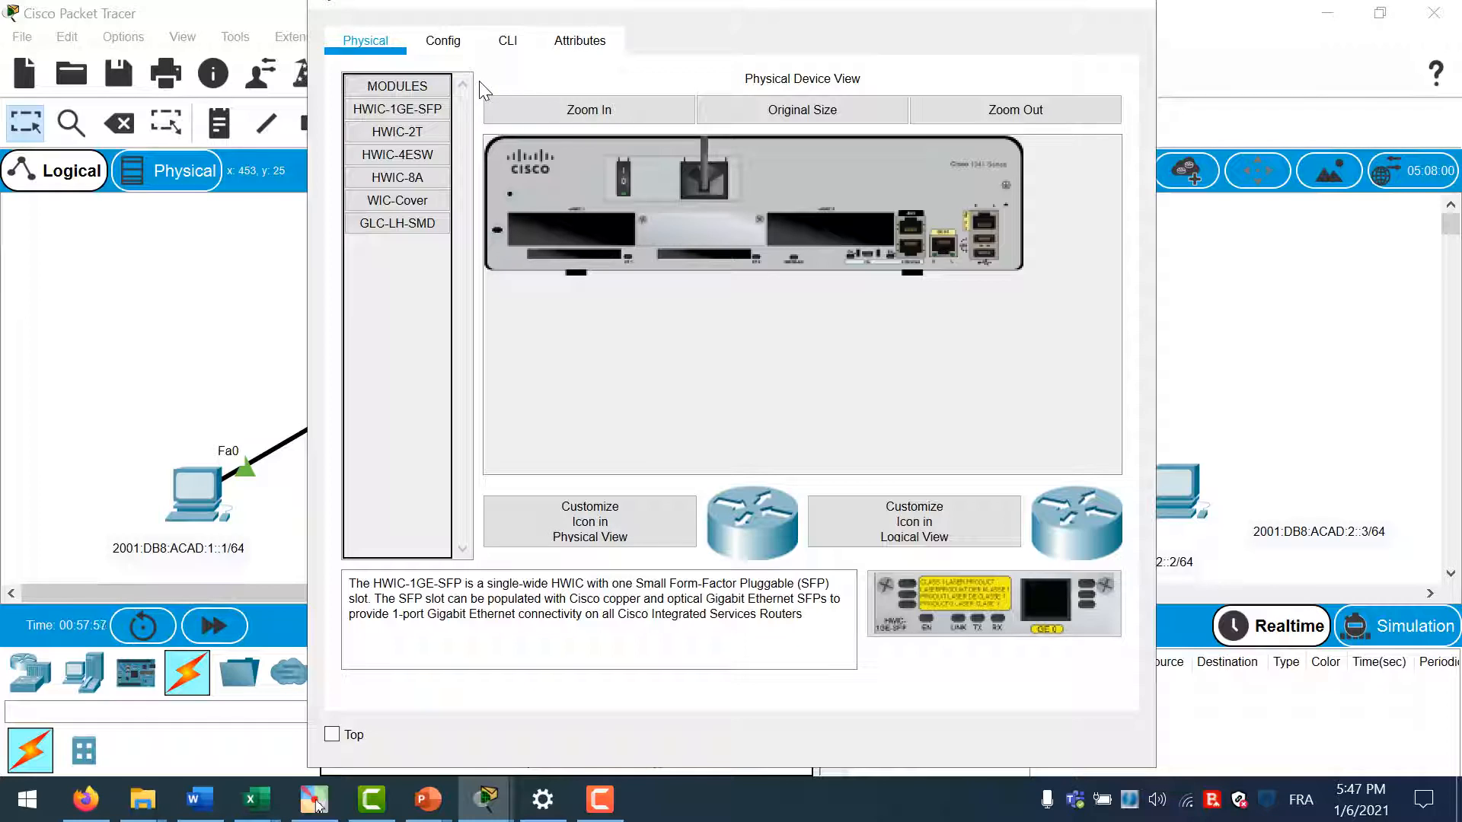
click(439, 41)
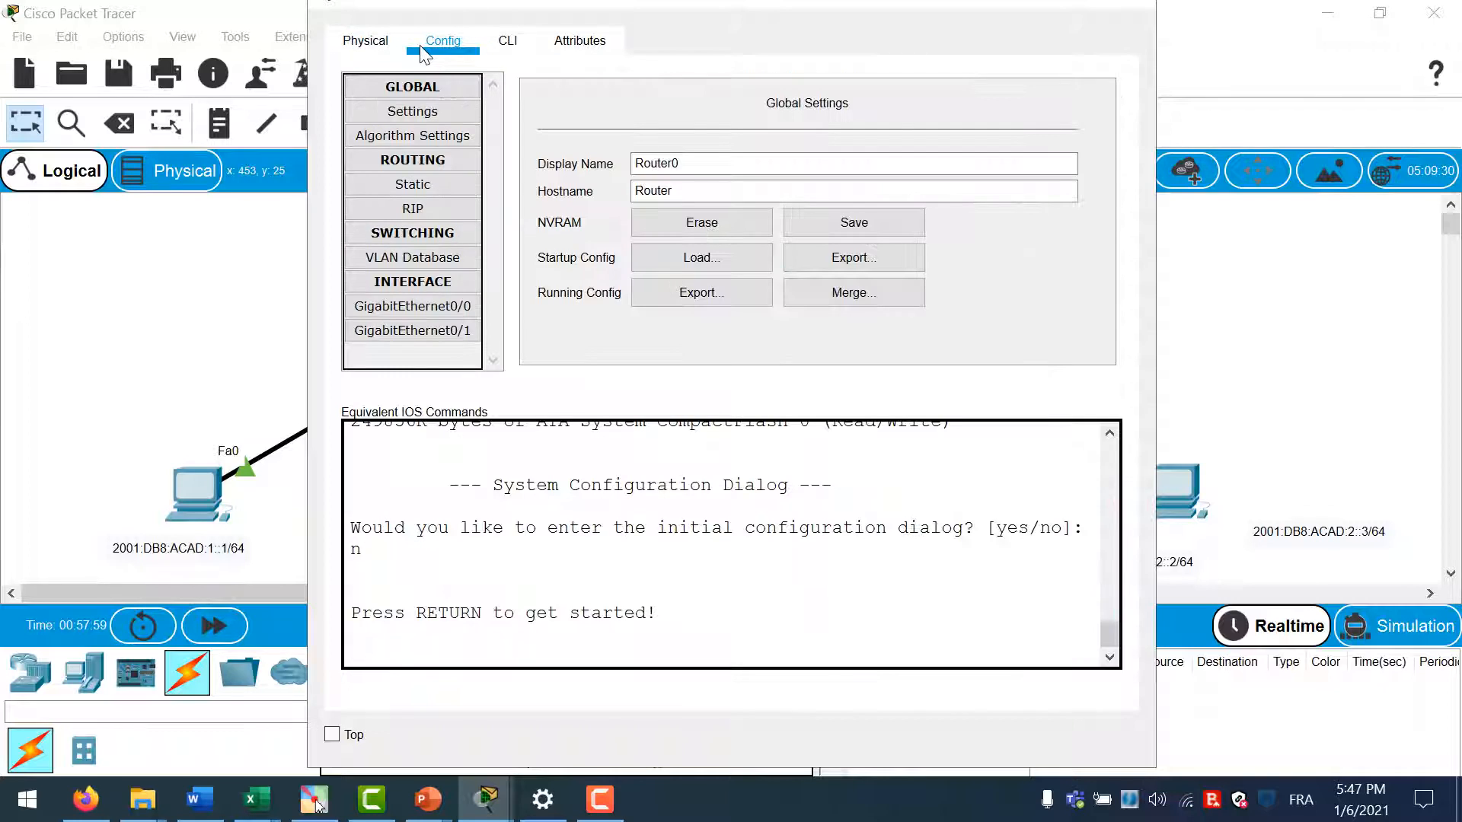
click(374, 308)
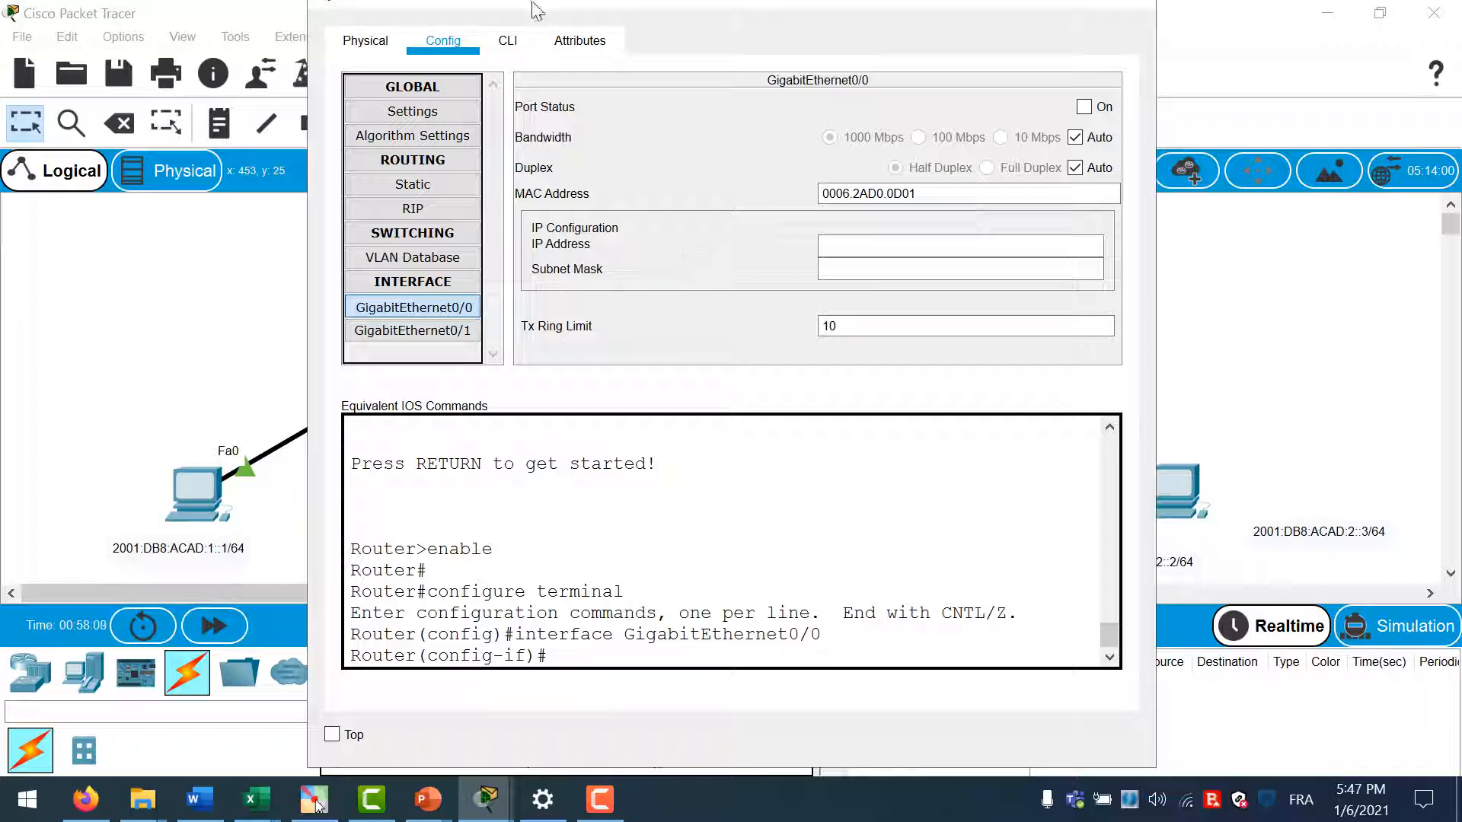
click(502, 42)
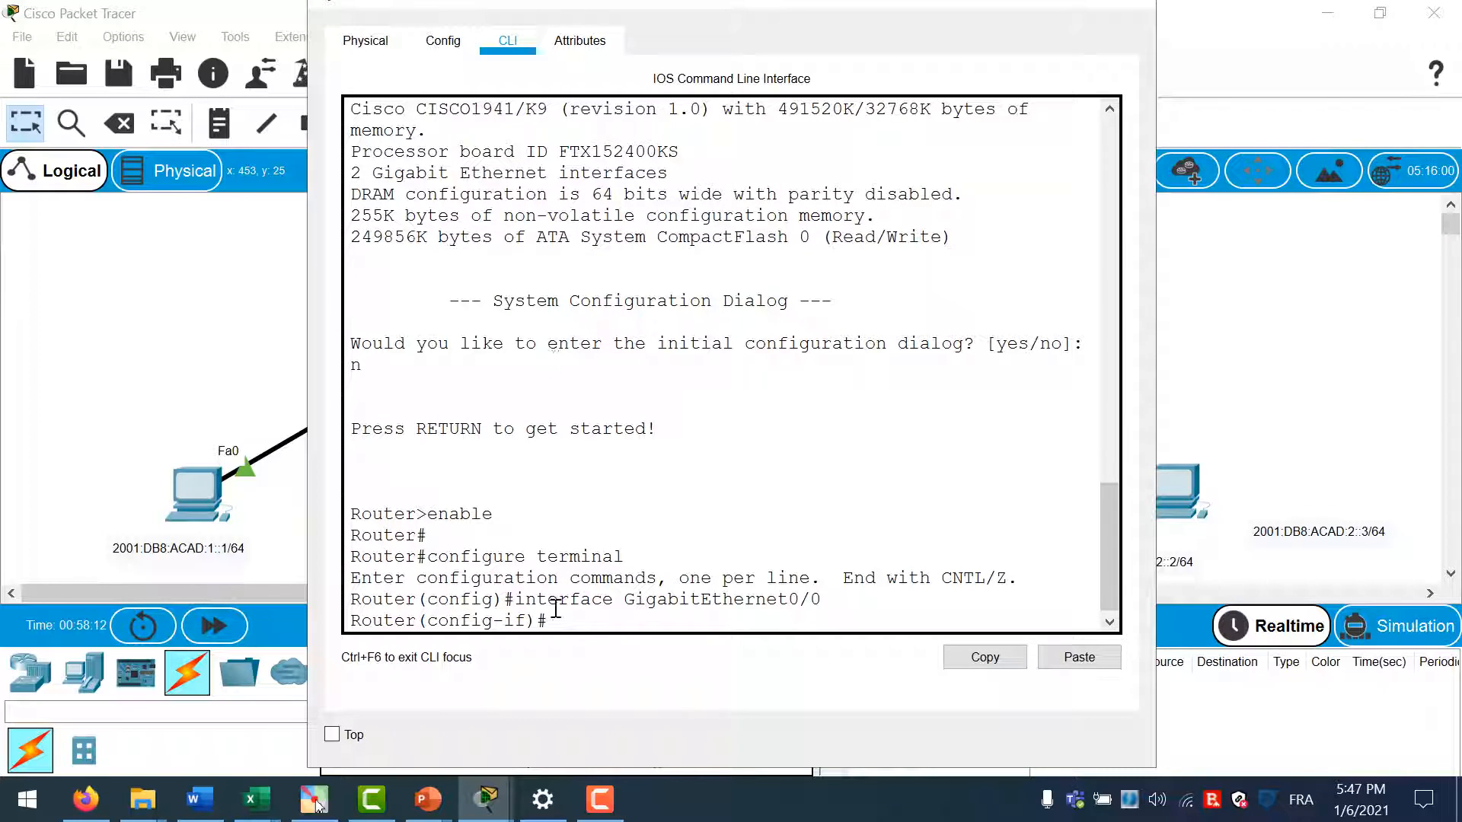
Exit interface mode, configuration mode and the router's console session
drag(541, 618, 349, 600)
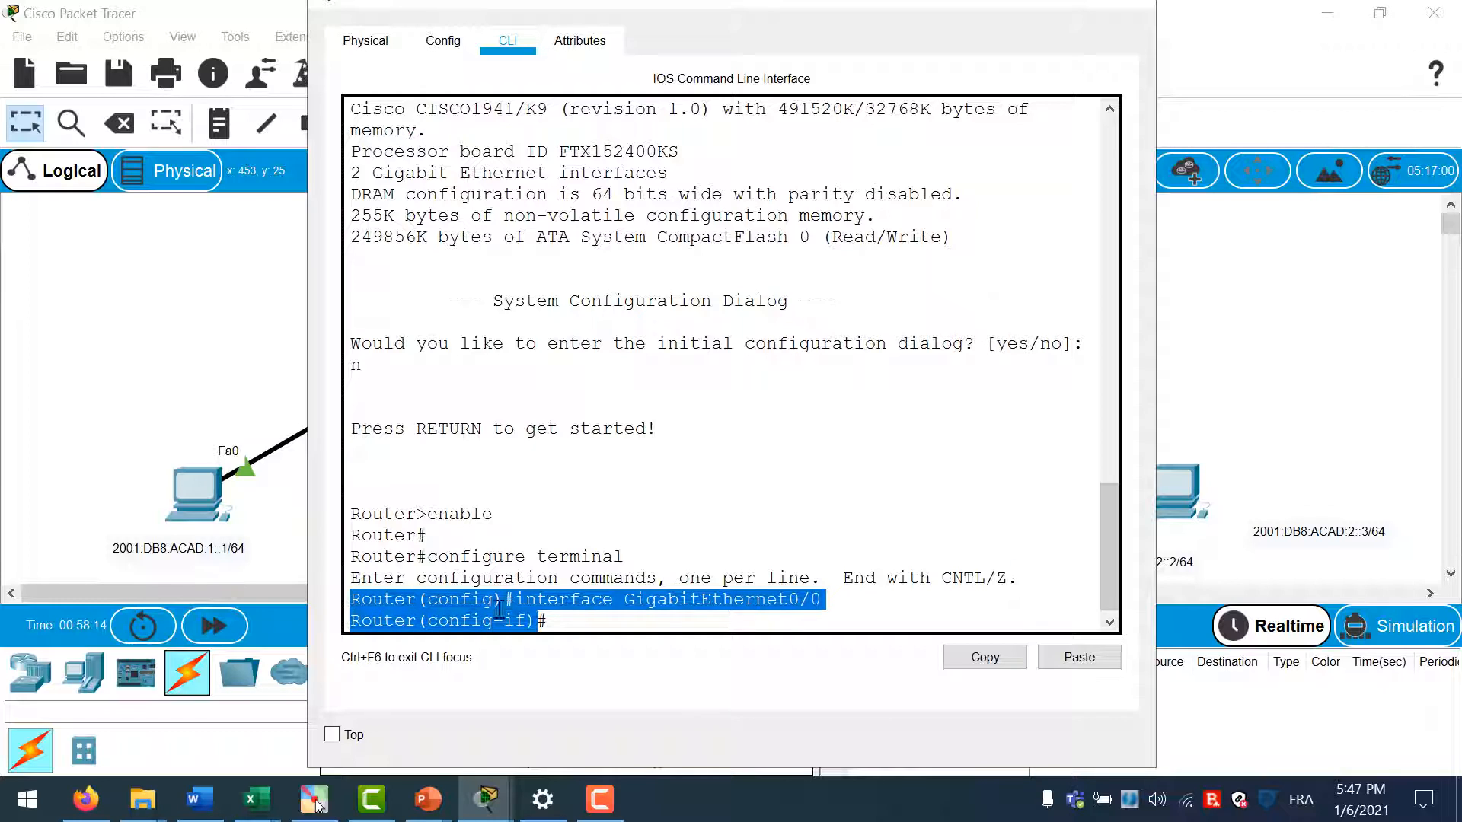
click(585, 623)
text(exi)
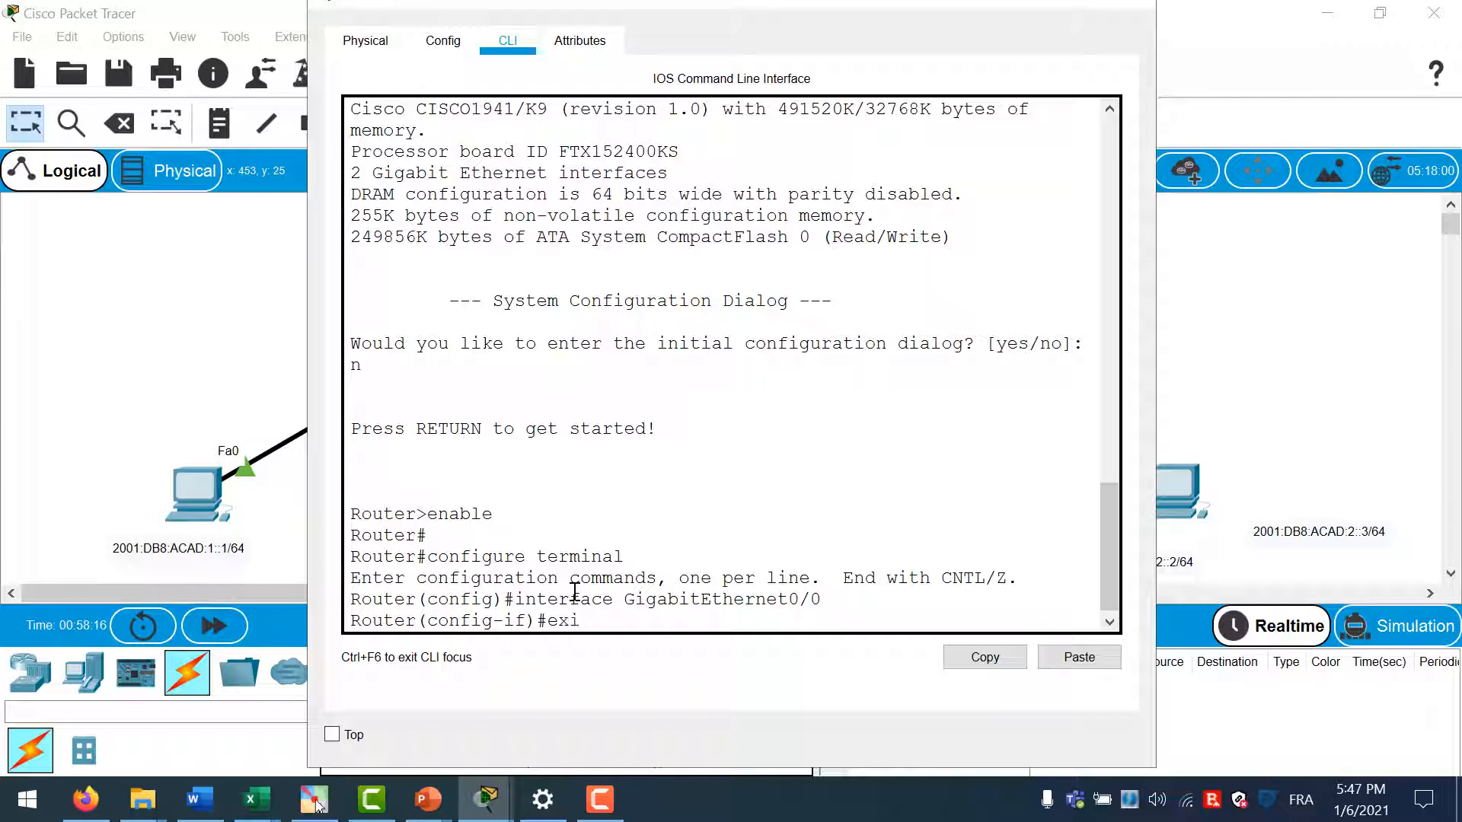
text(t)
key(Return)
text(exit)
key(Return)
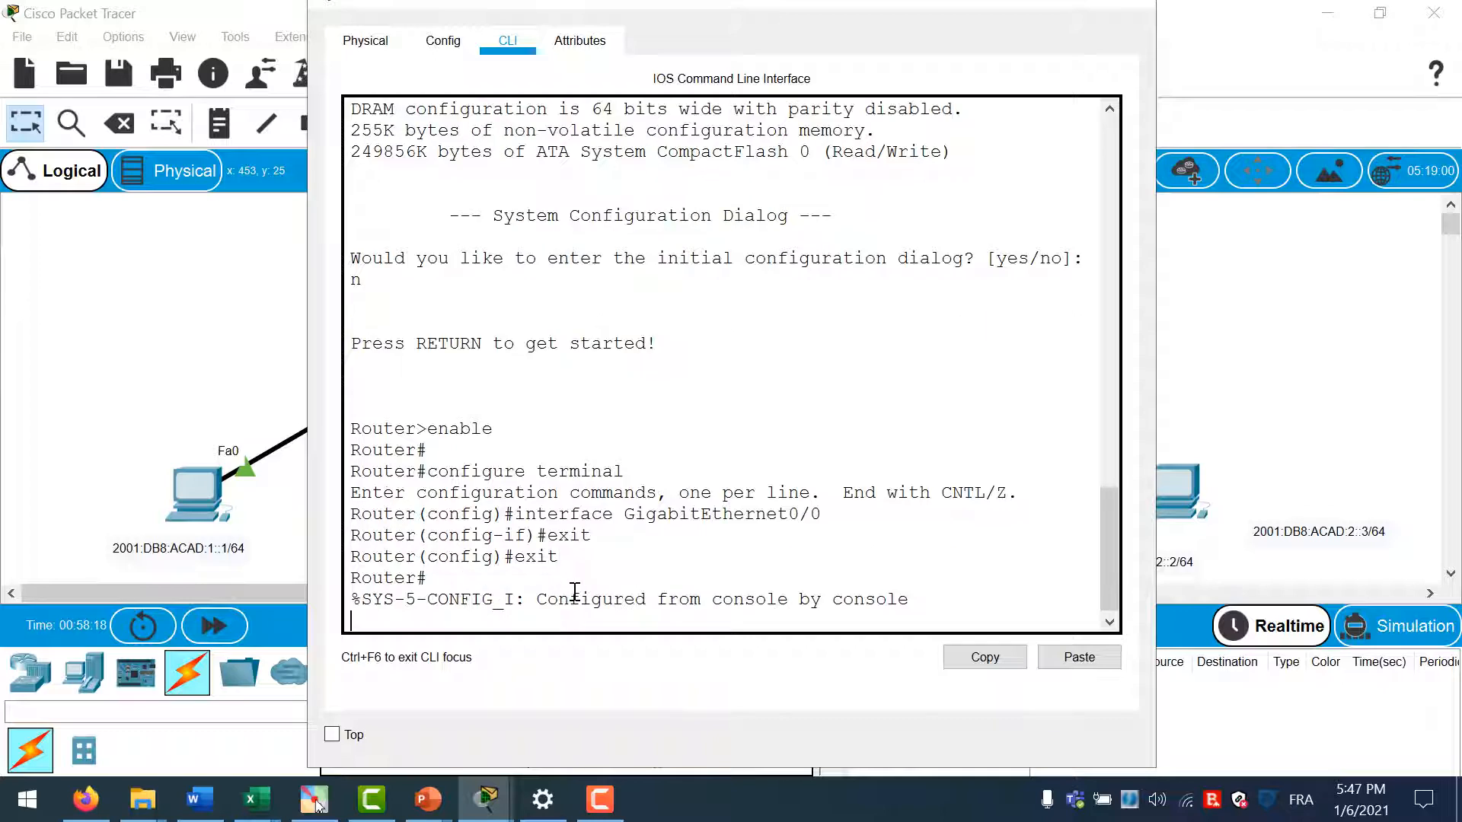
key(Return)
text(exit)
key(Return)
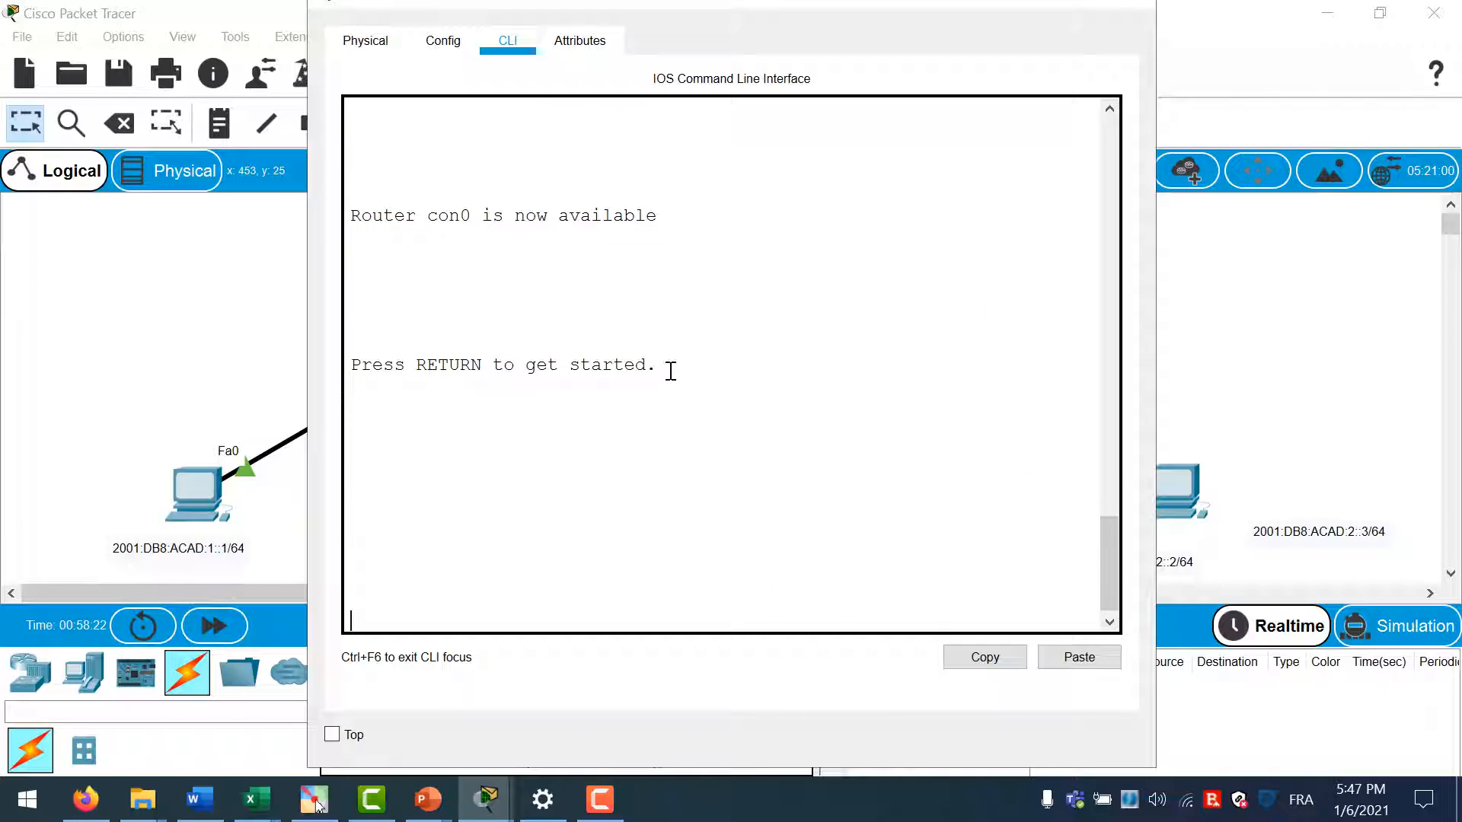
Start a new router console session and enter global configuration mode with enable and conf t
drag(660, 368, 353, 339)
click(774, 490)
key(Return)
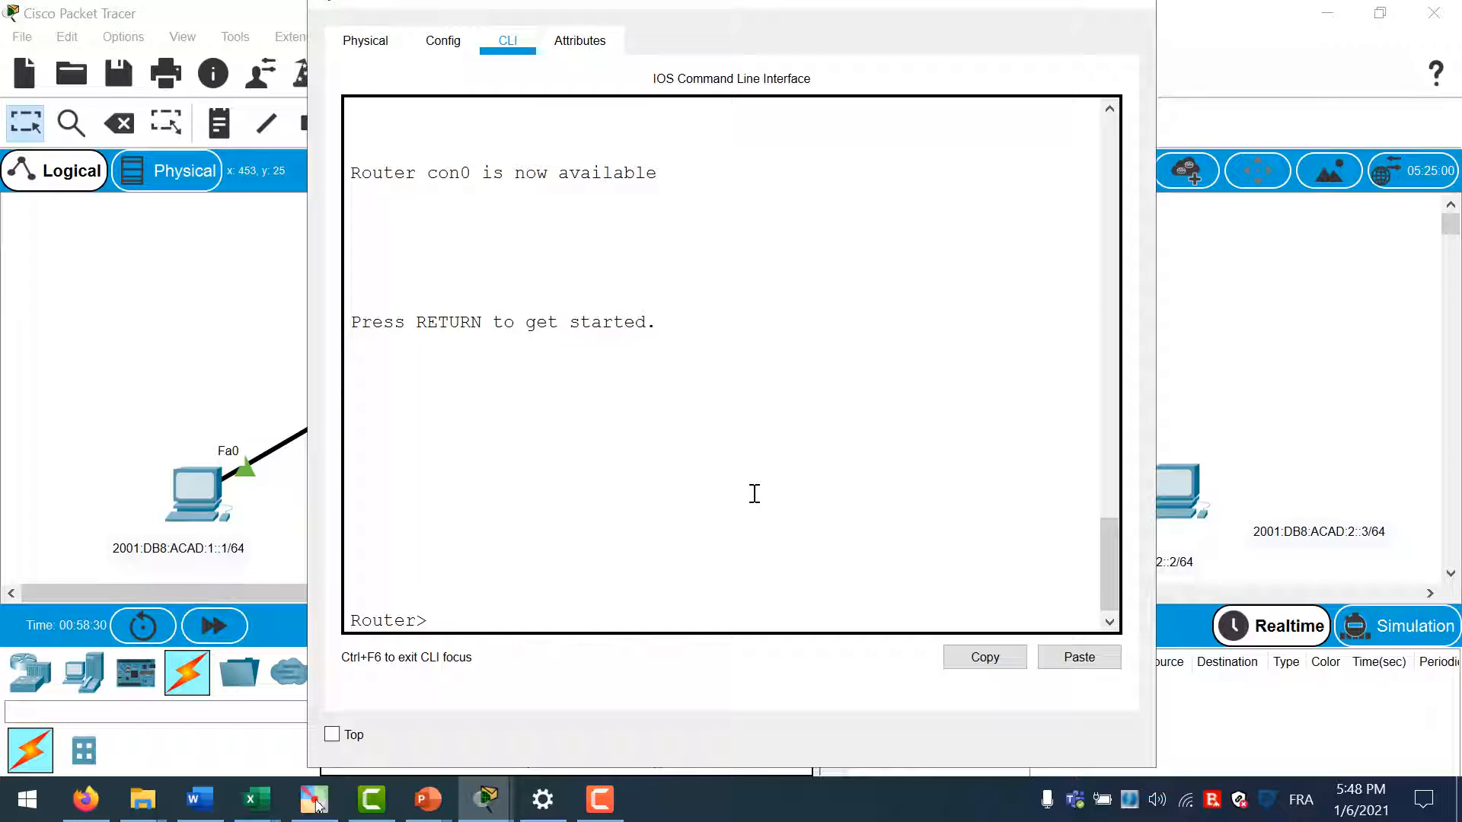
text(enable)
key(Return)
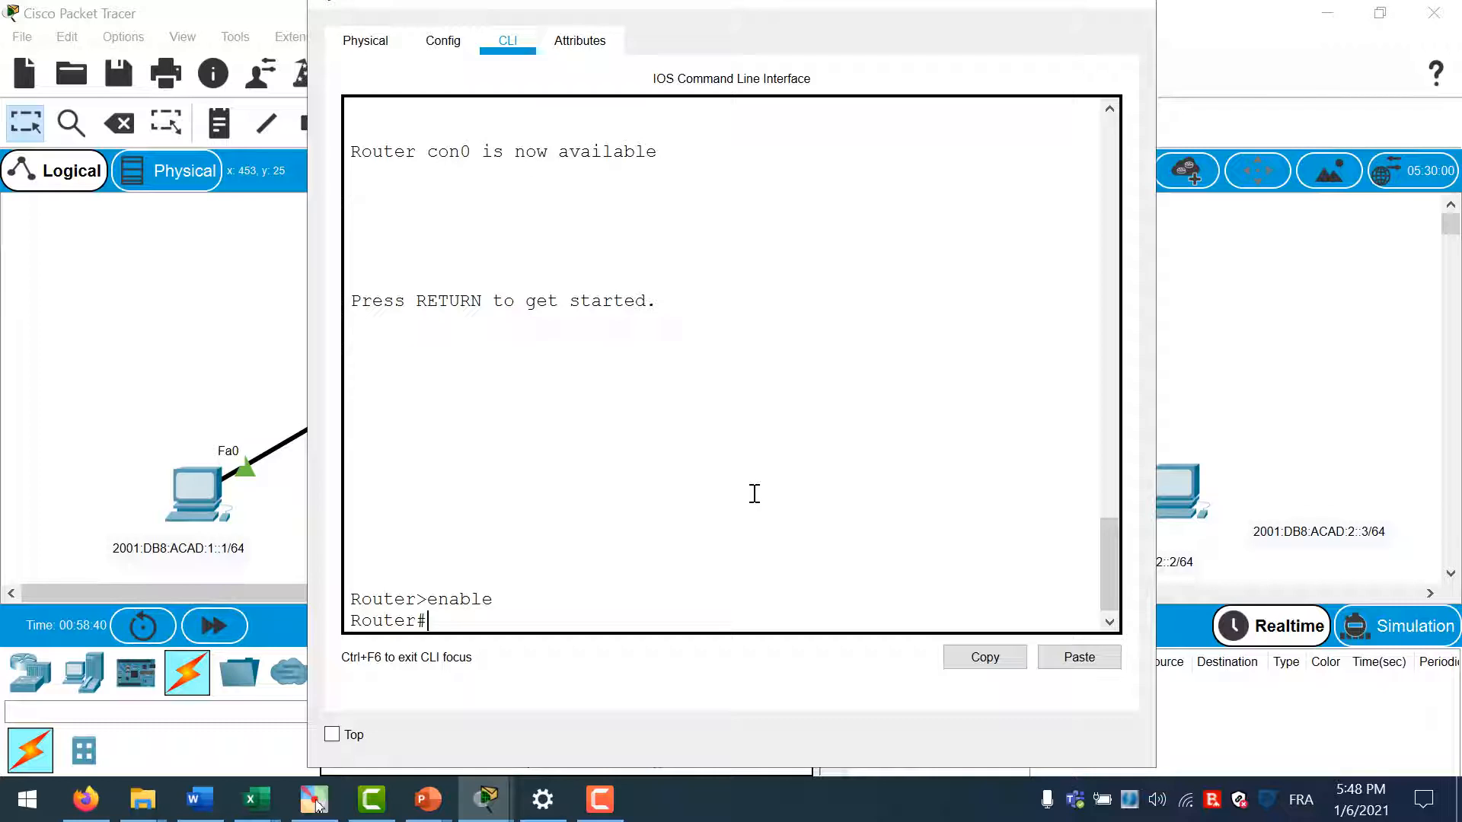
text(conf t)
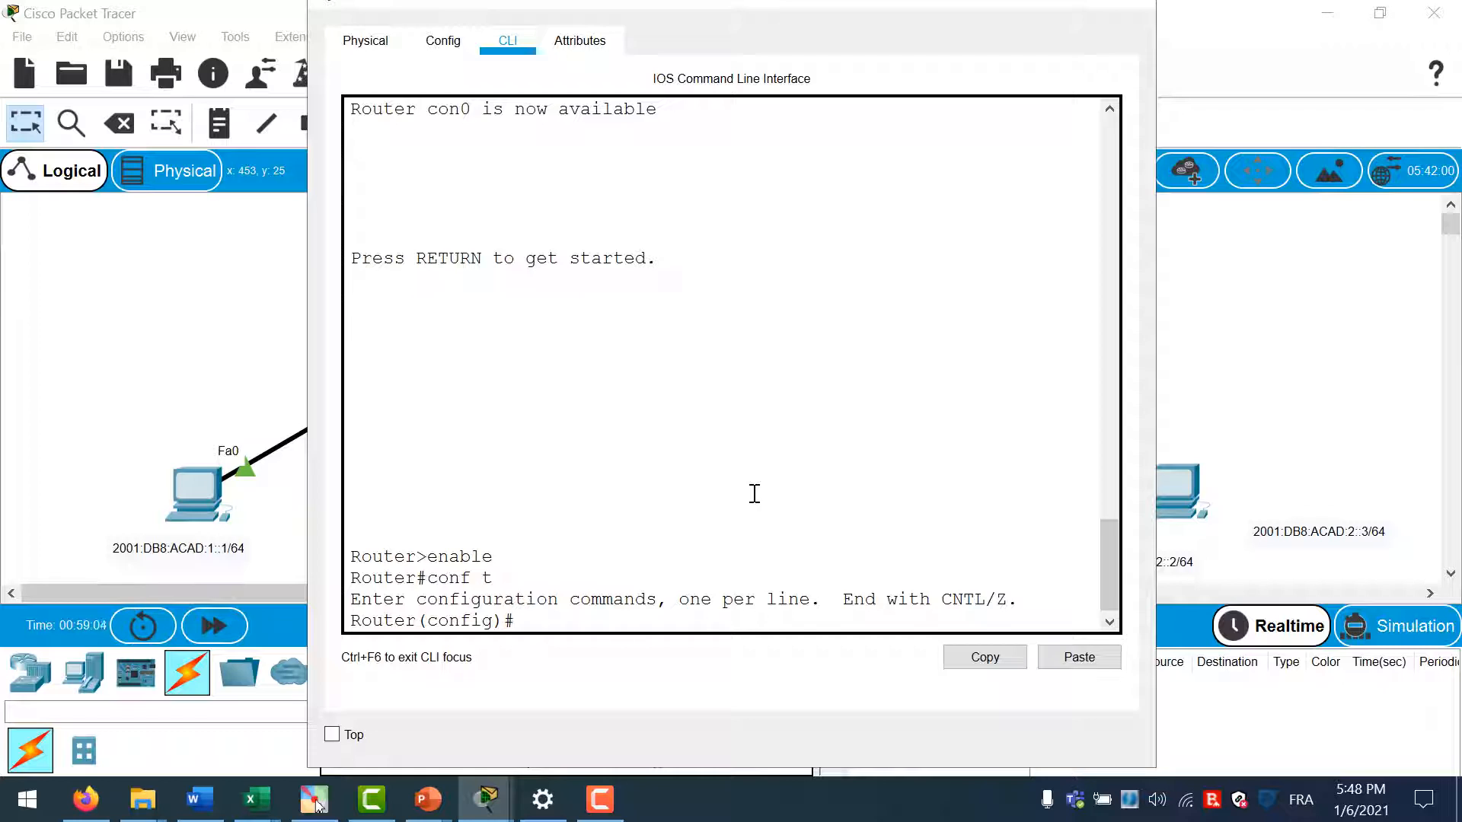
Enable IPv6 routing on the router with the command ipv6 unicast-routing
text(ipv)
key(Tab)
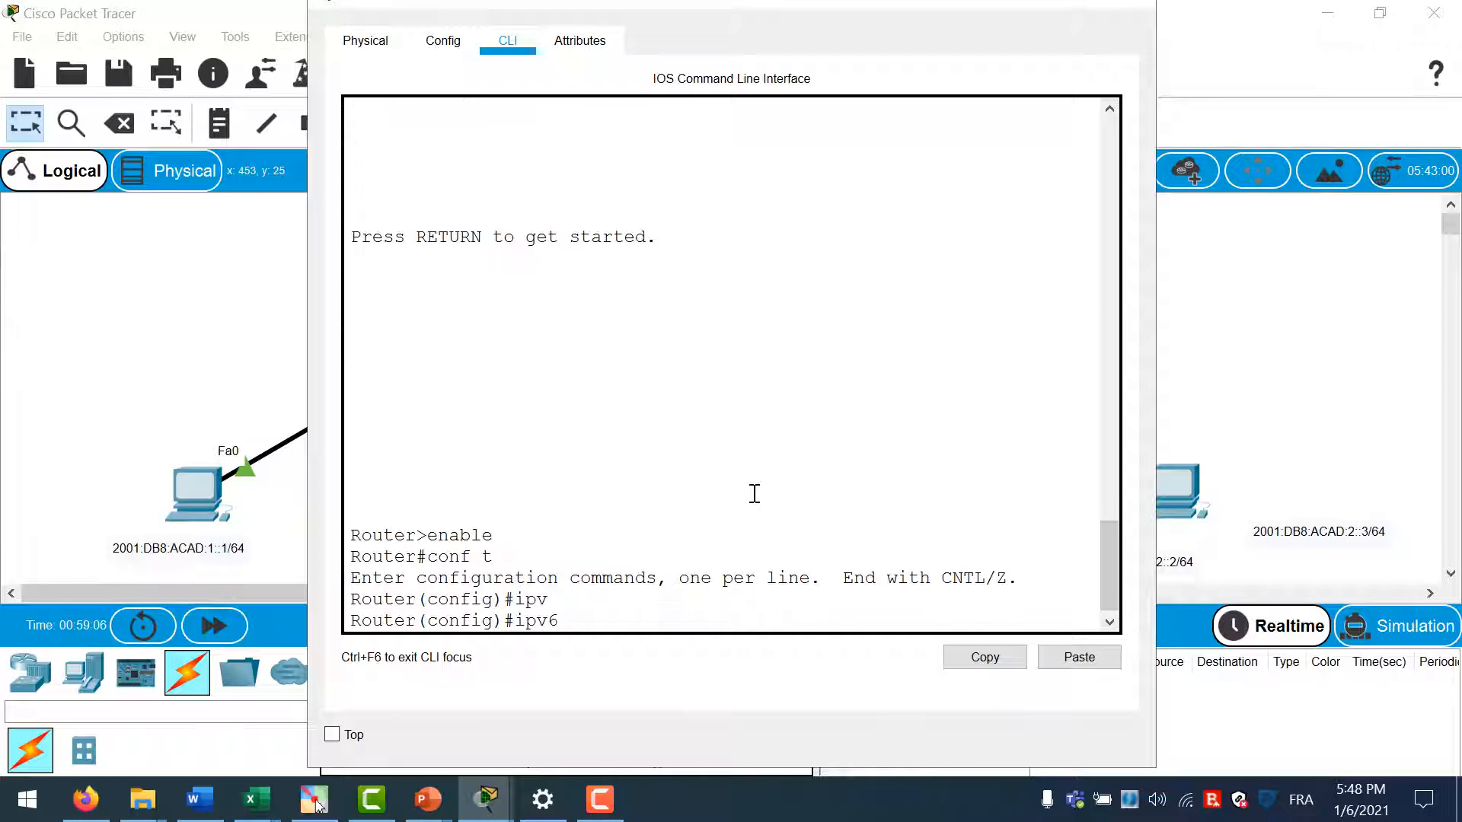
text(uni)
key(Tab)
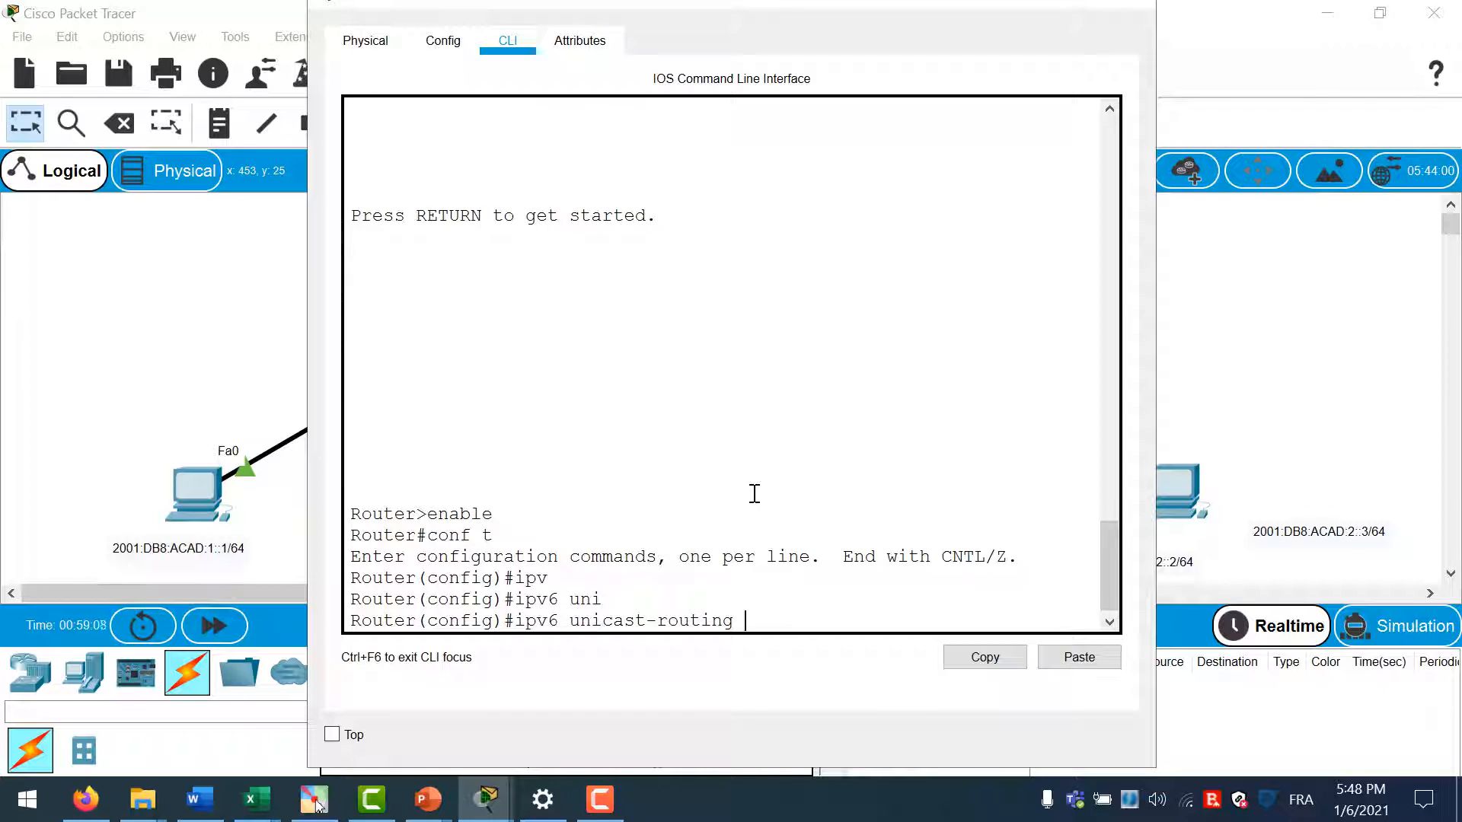
key(Return)
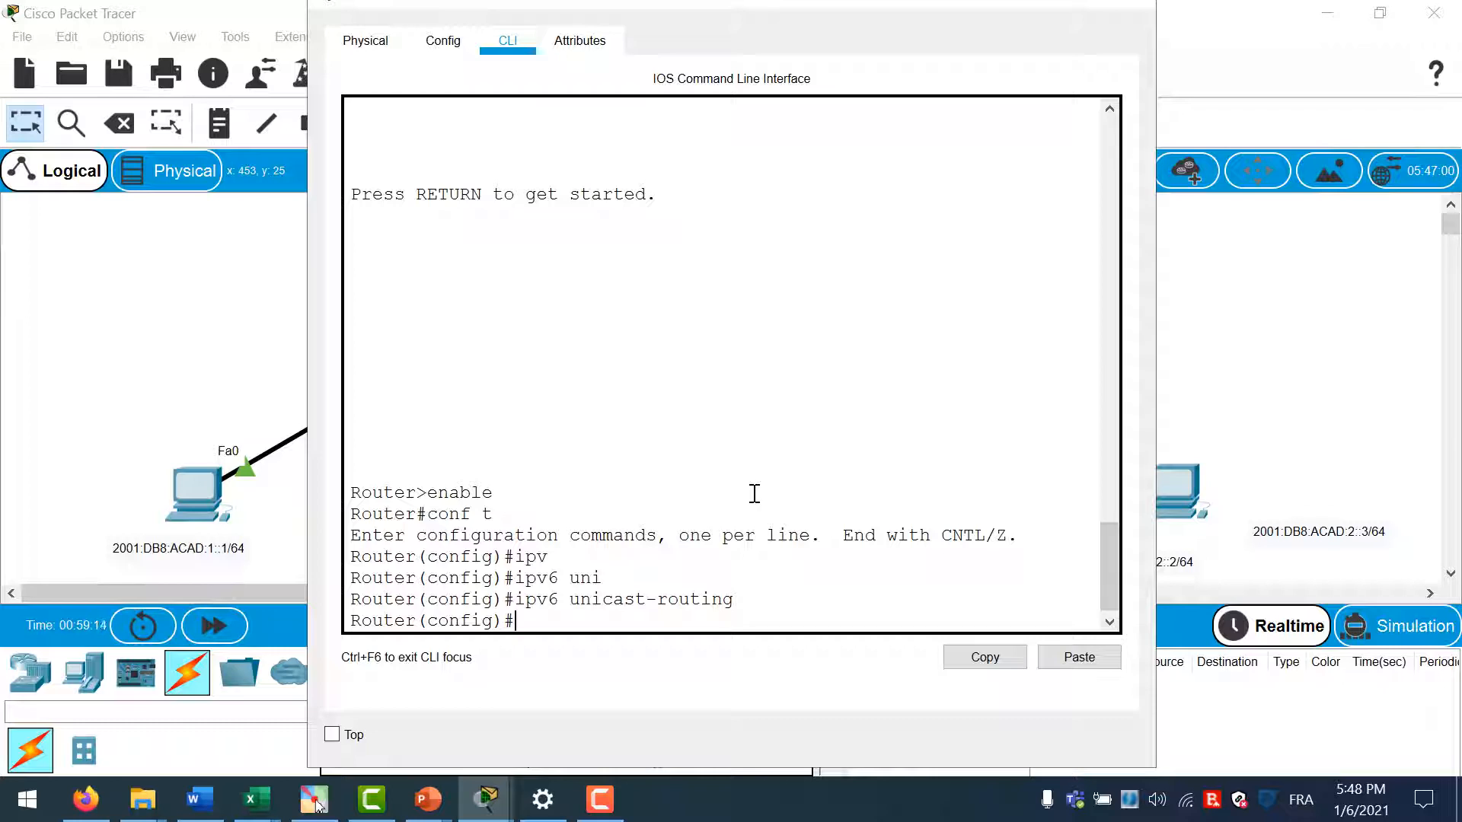
Move the router window off the topology's left network and enter configuration mode for interface g0/0
drag(781, 7, 1291, 160)
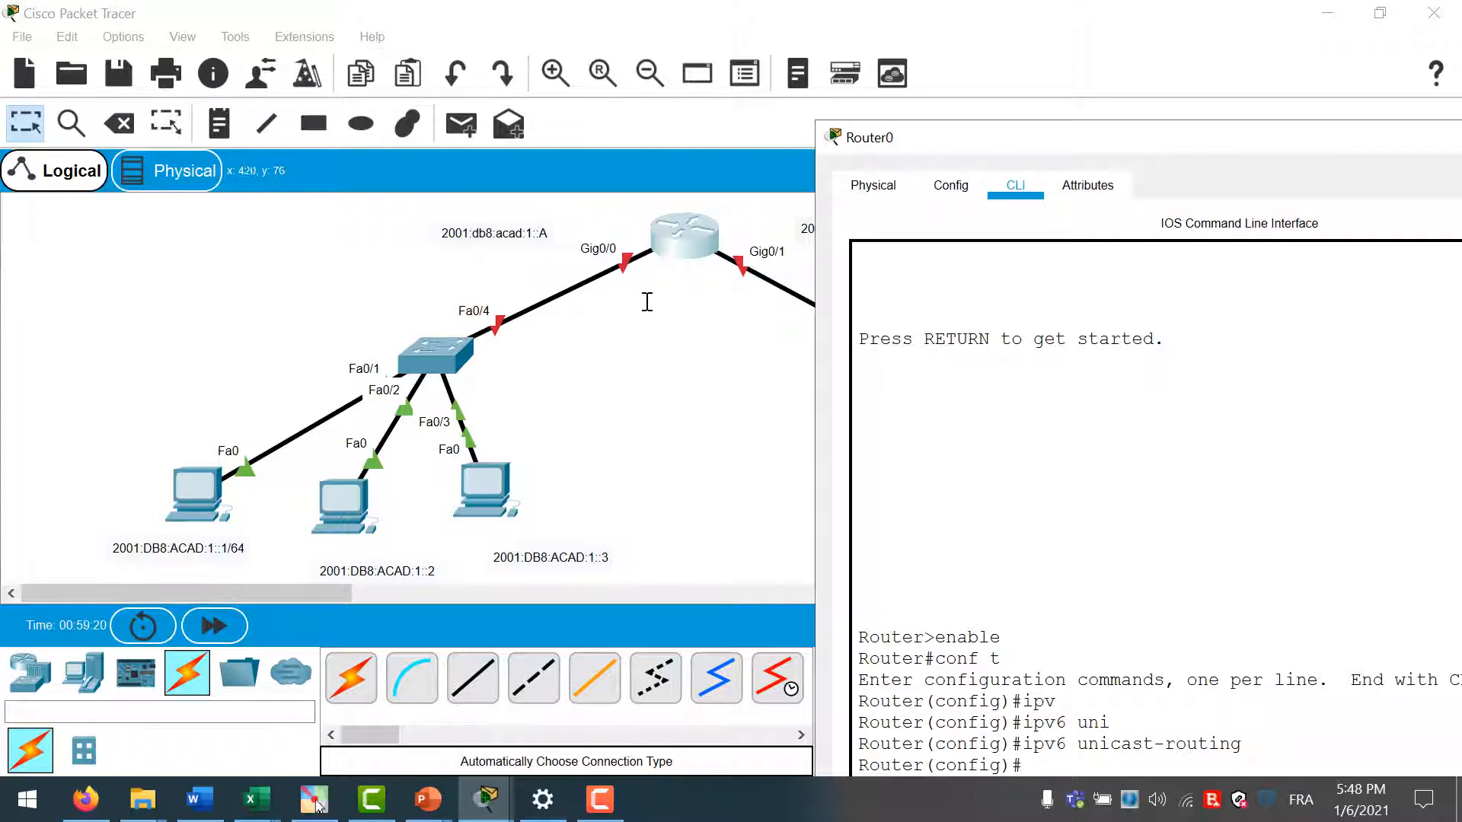
drag(927, 126, 626, 19)
drag(515, 7, 942, 55)
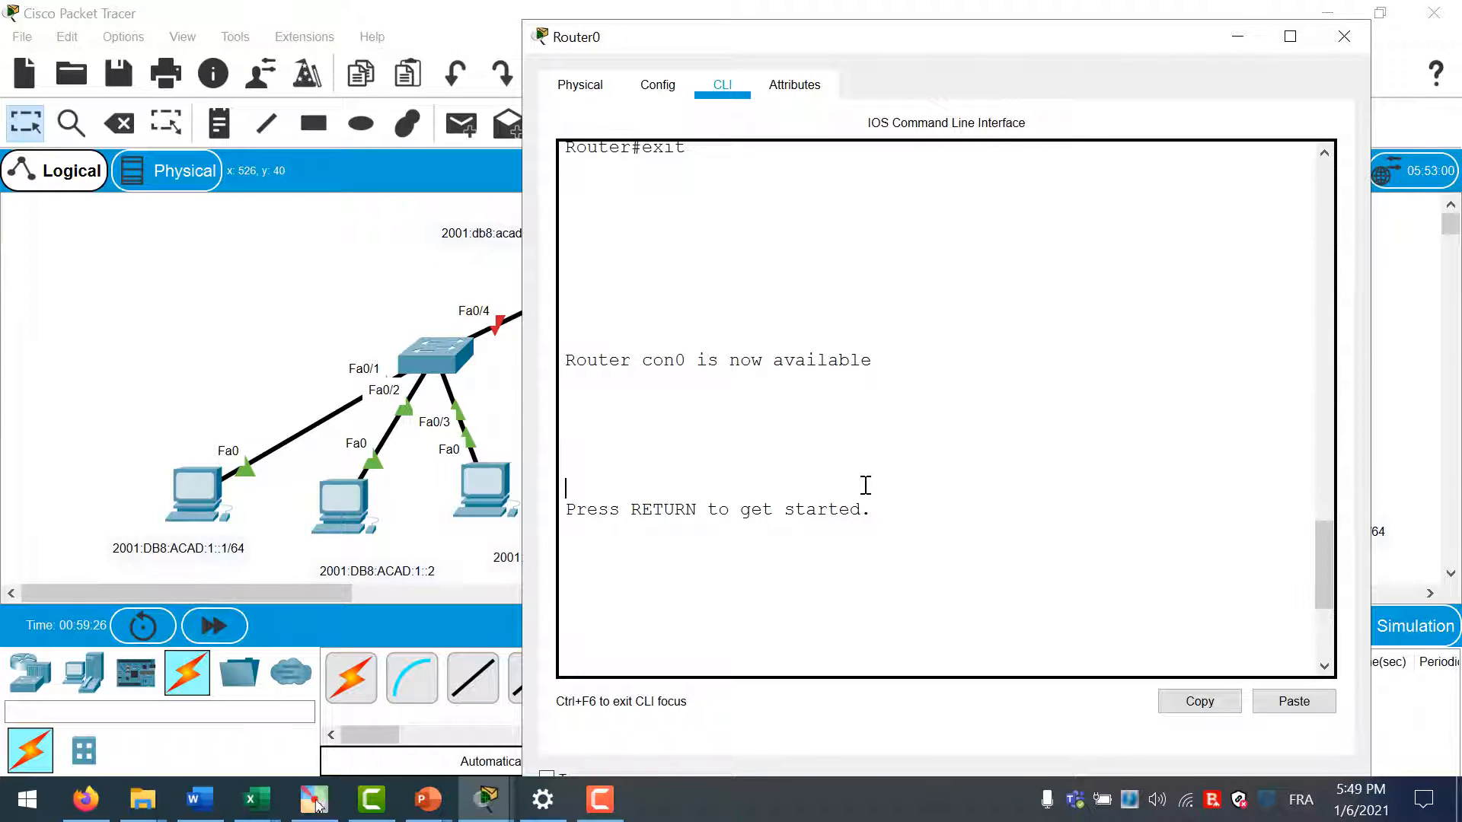
scroll(866, 485, down, 5)
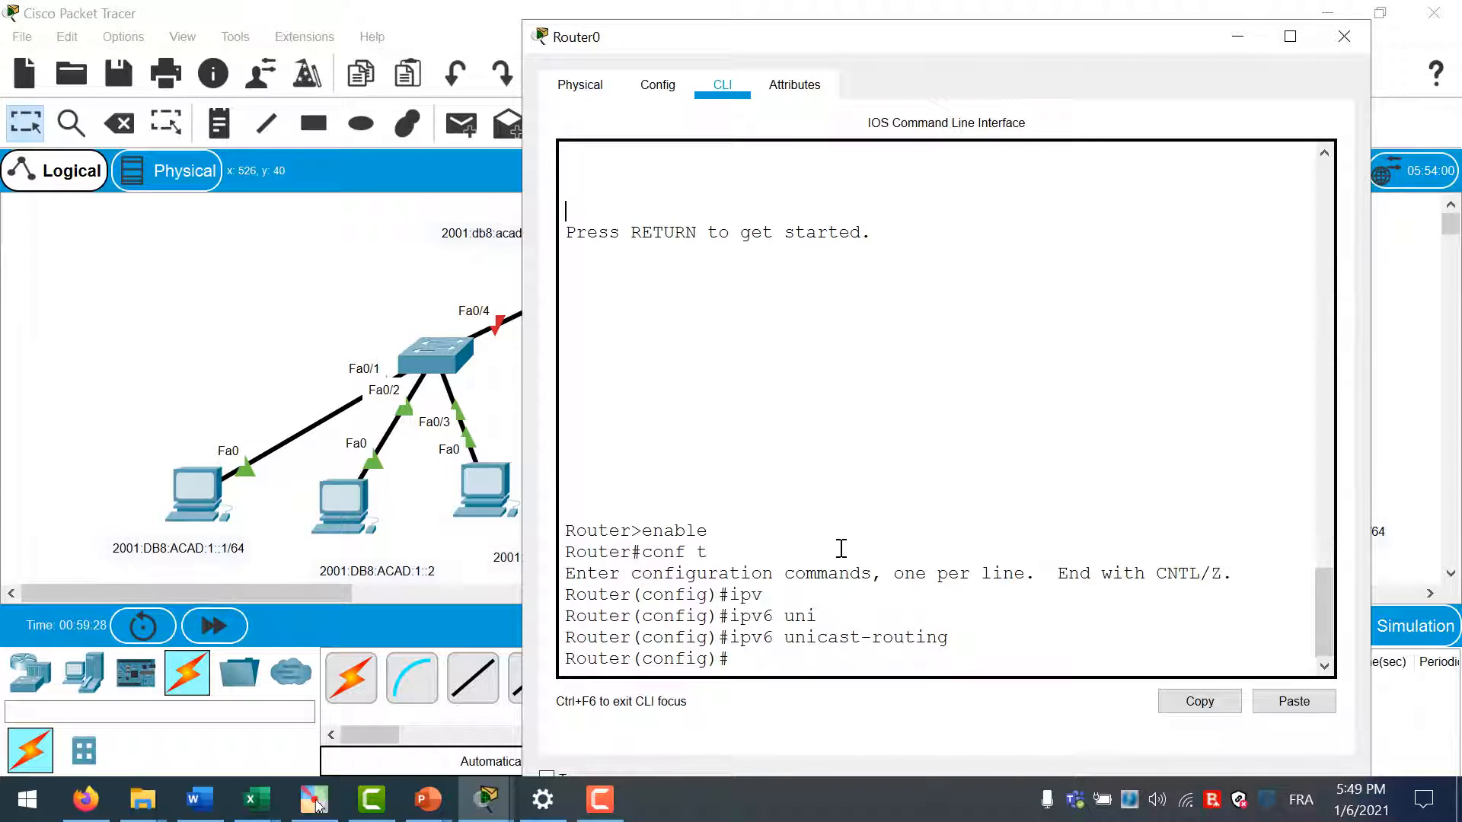
text(interface)
drag(697, 47, 784, 43)
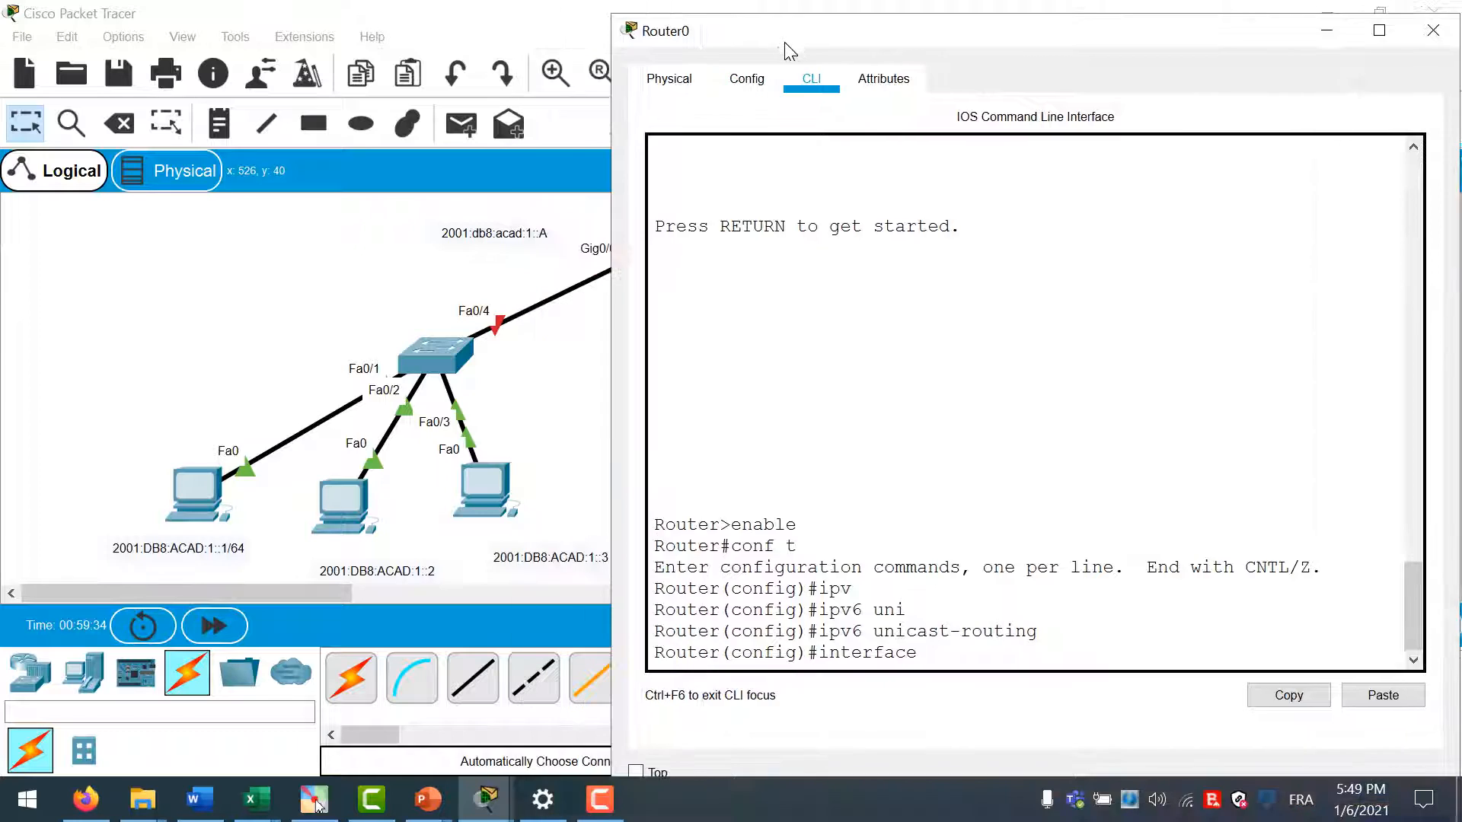
text(g0/0)
key(Return)
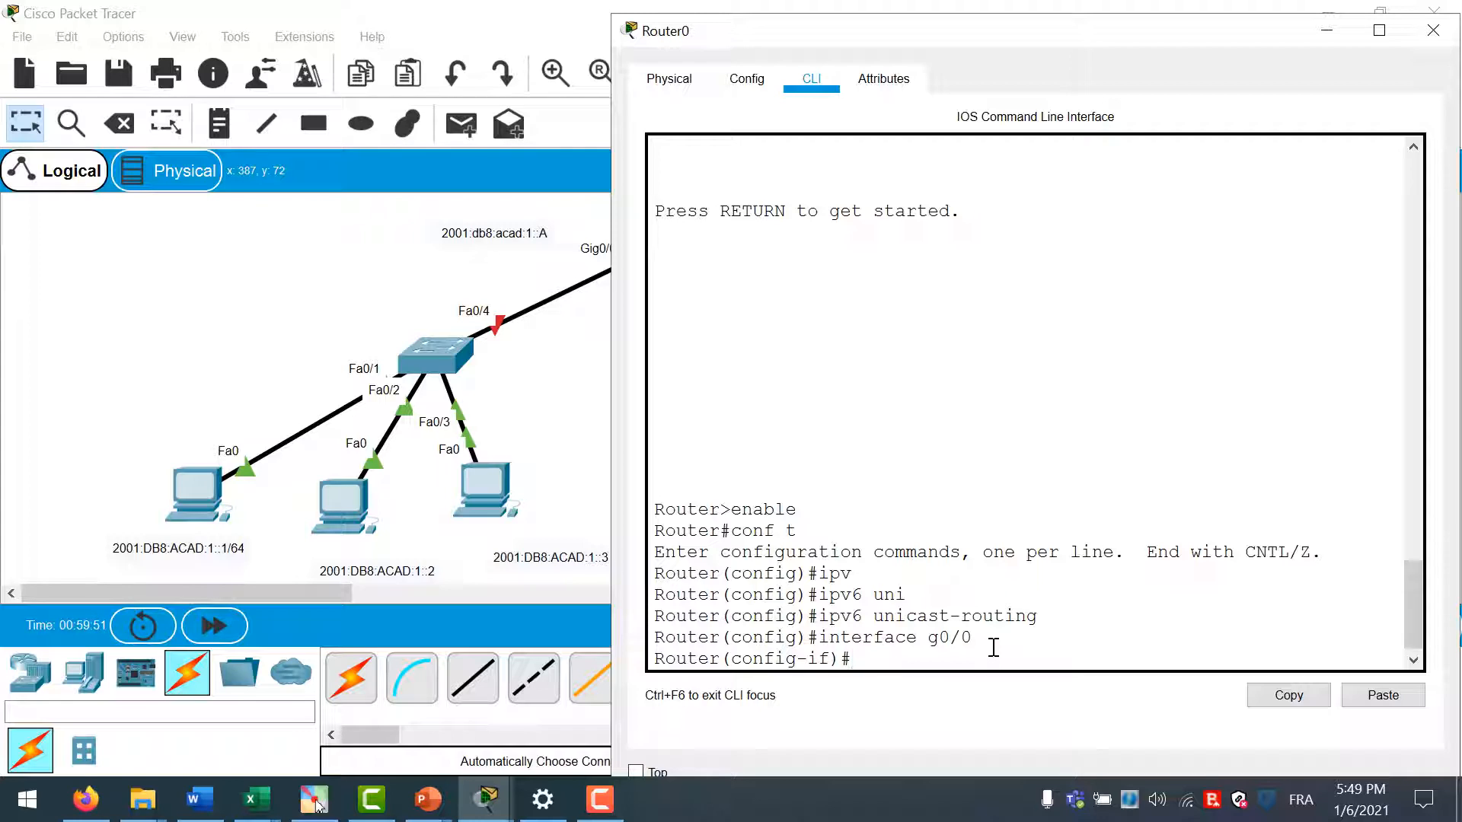
Assign the IPv6 address 2001:db8:acad:1::A/64 to the router's g0/0 interface
text(pv)
key(Tab)
text(add)
key(Tab)
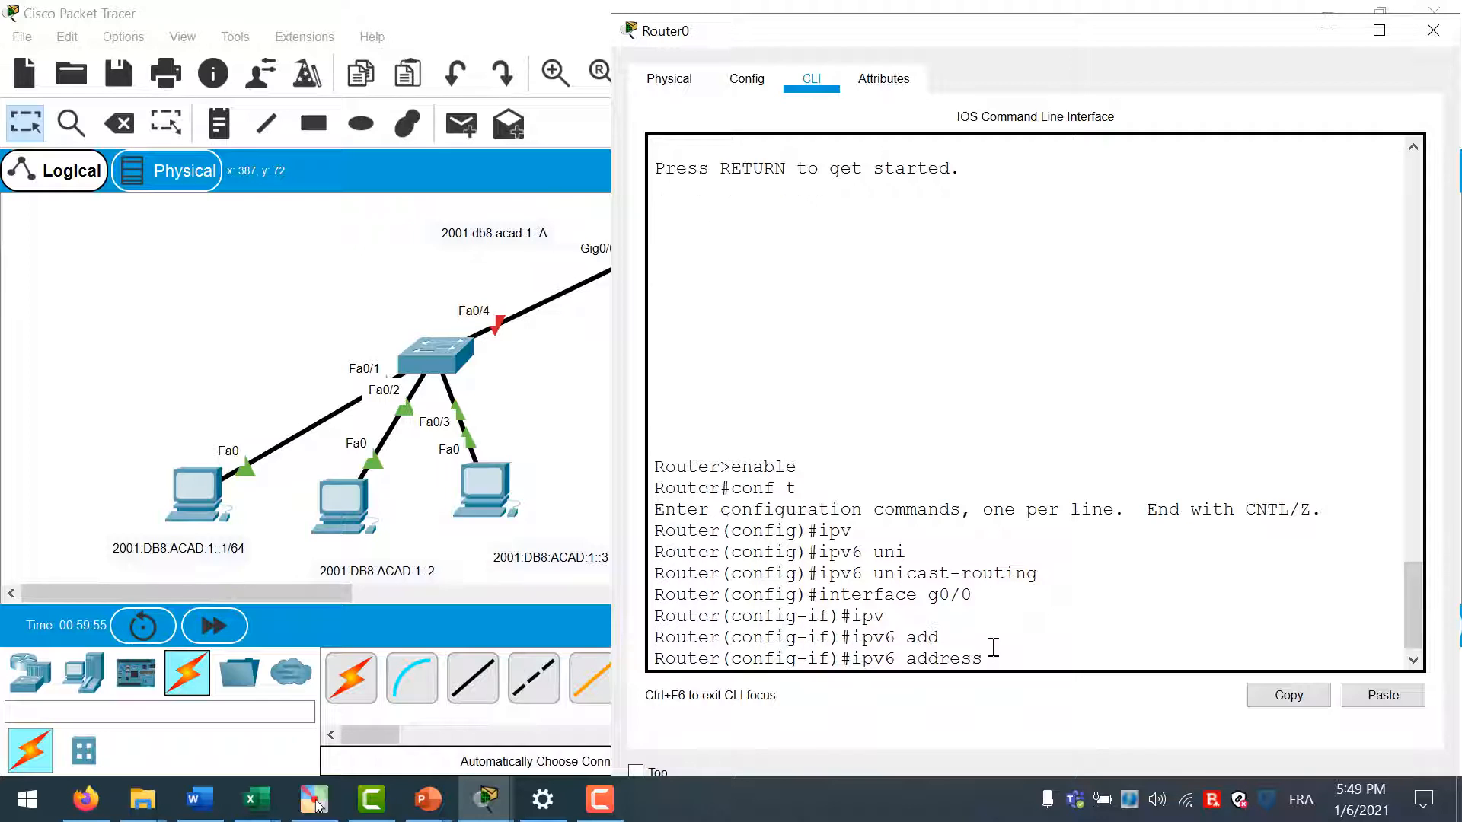
text(2001:db8:acad:1::A)
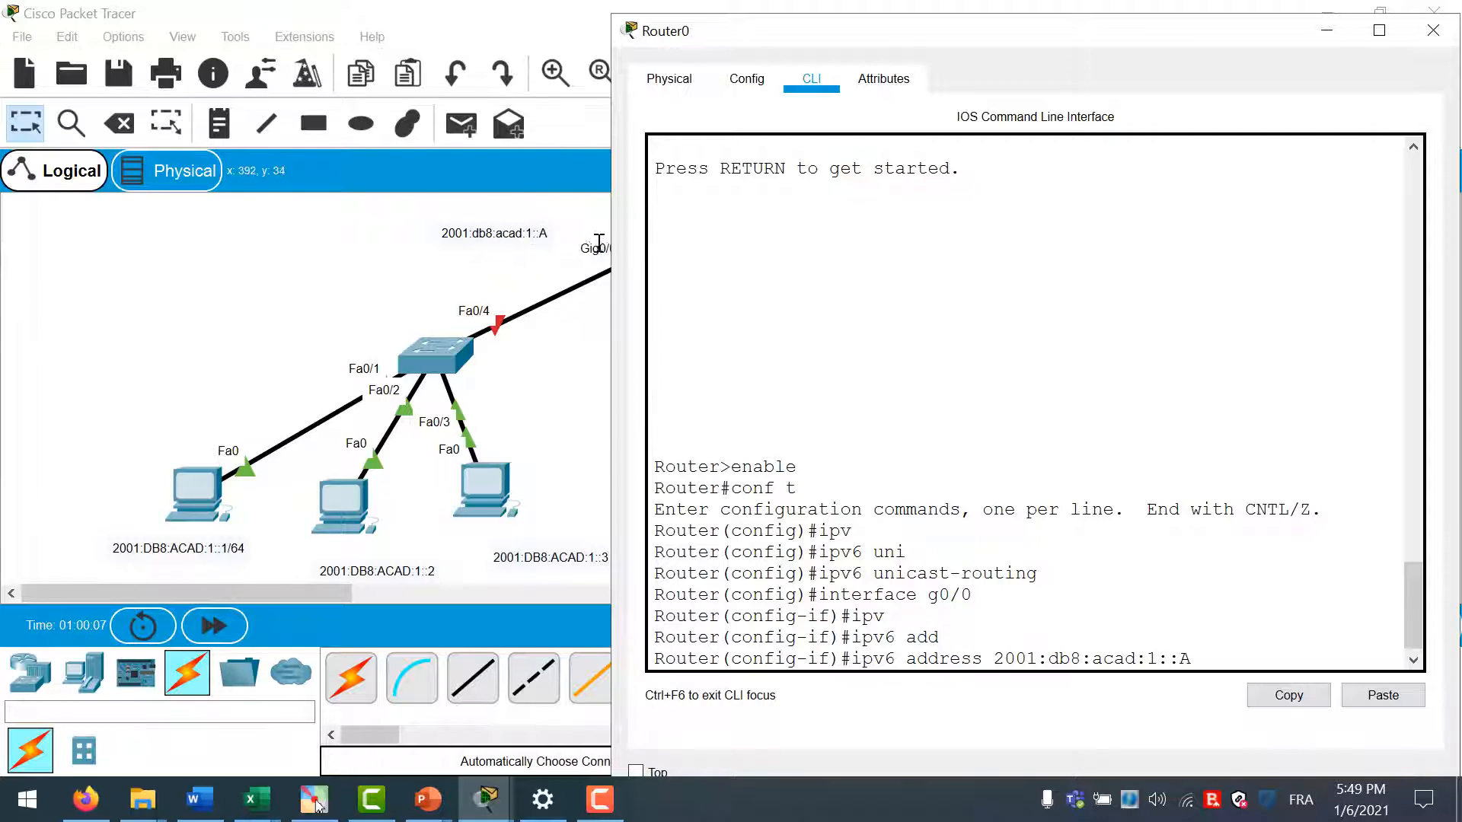
text(/64)
drag(751, 51, 808, 45)
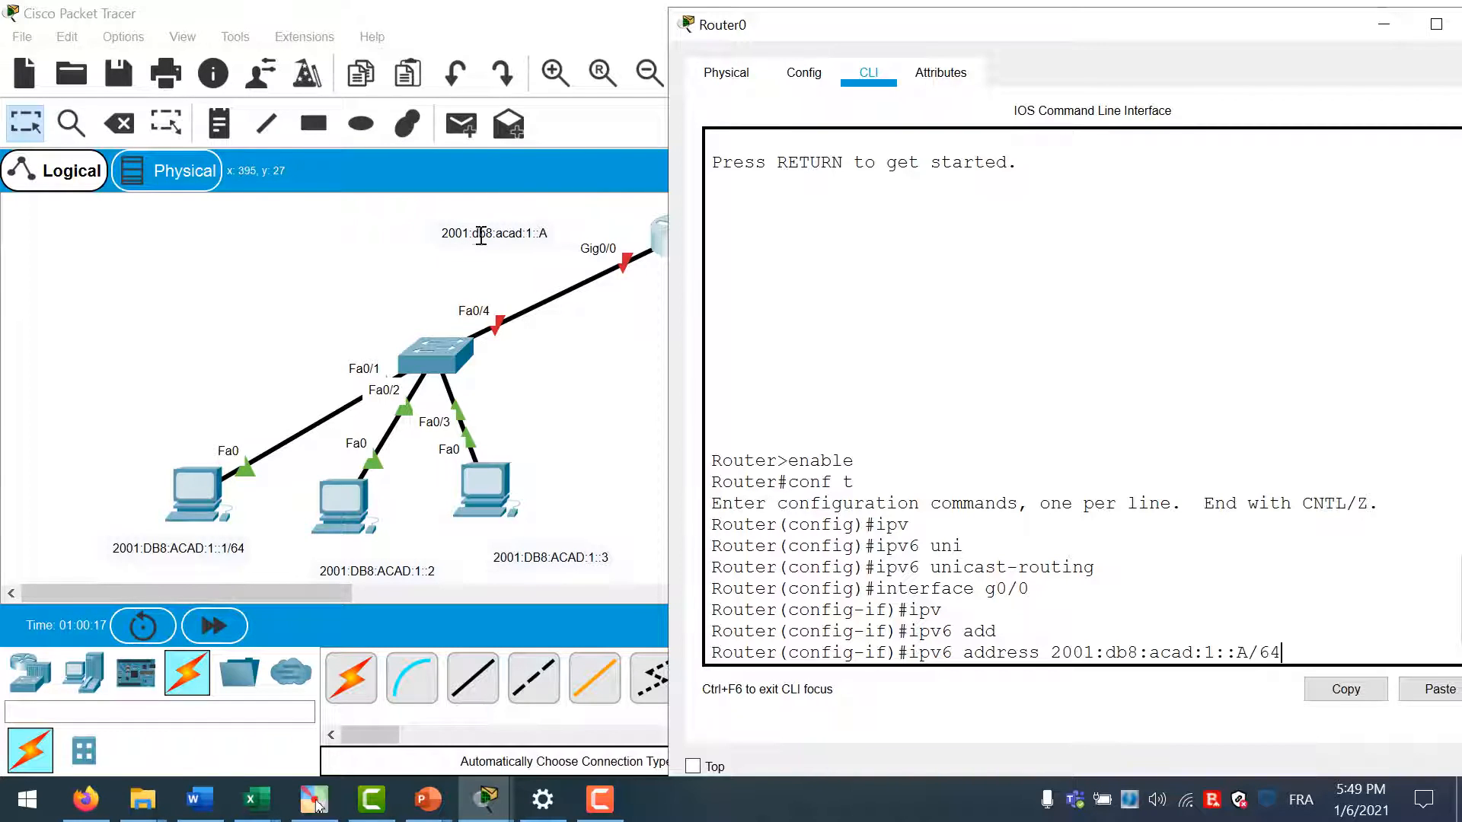
key(Return)
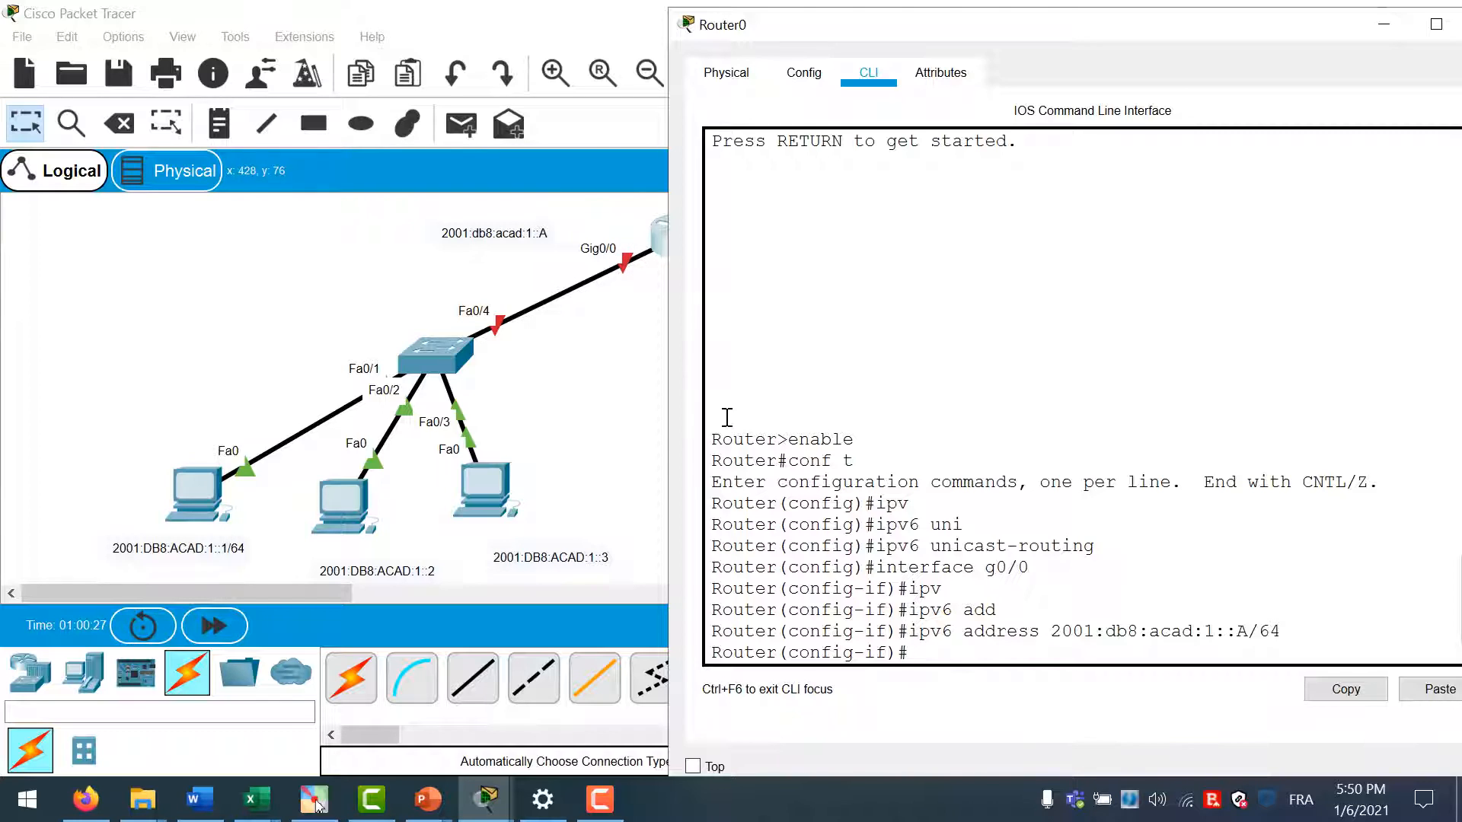
Bring up the router's g0/0 interface with no shutdown and return to the interface prompt
text(no shutdown)
key(Return)
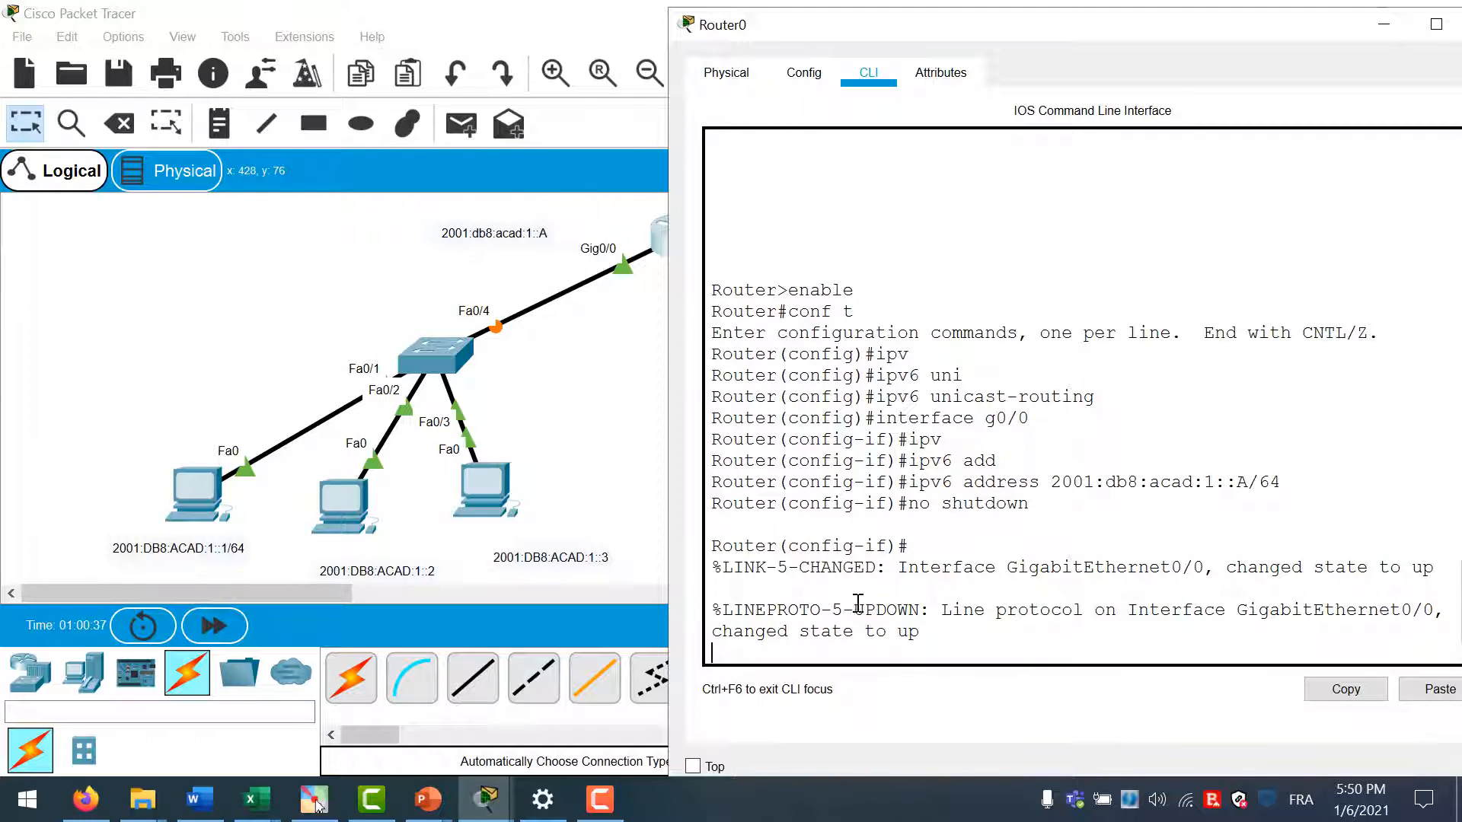
drag(936, 631, 821, 631)
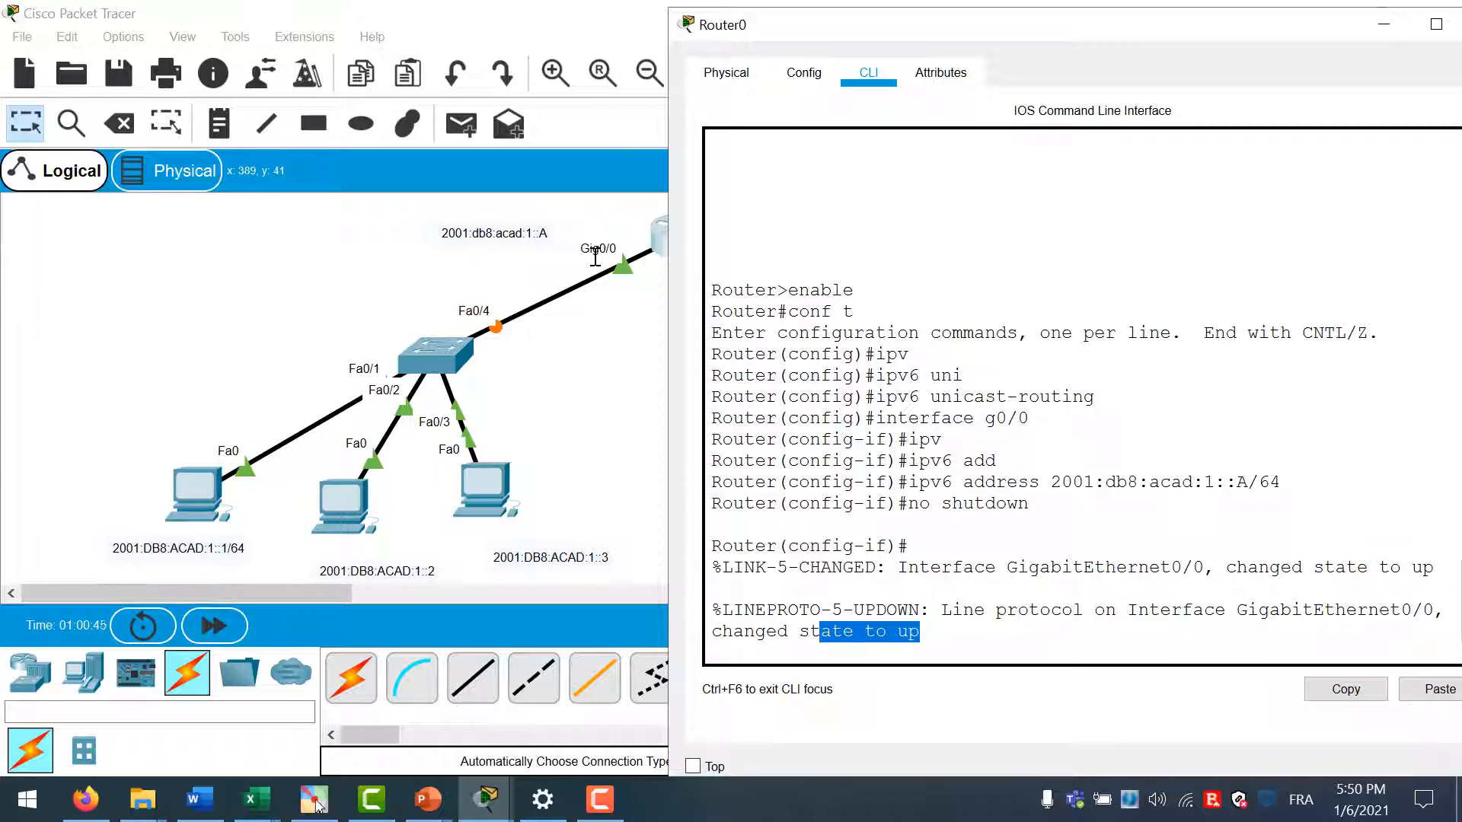
click(986, 638)
key(Return)
key(Return)
Exit the g0/0 interface, configuration mode and the router's console session
text(exit)
key(Return)
text(exit)
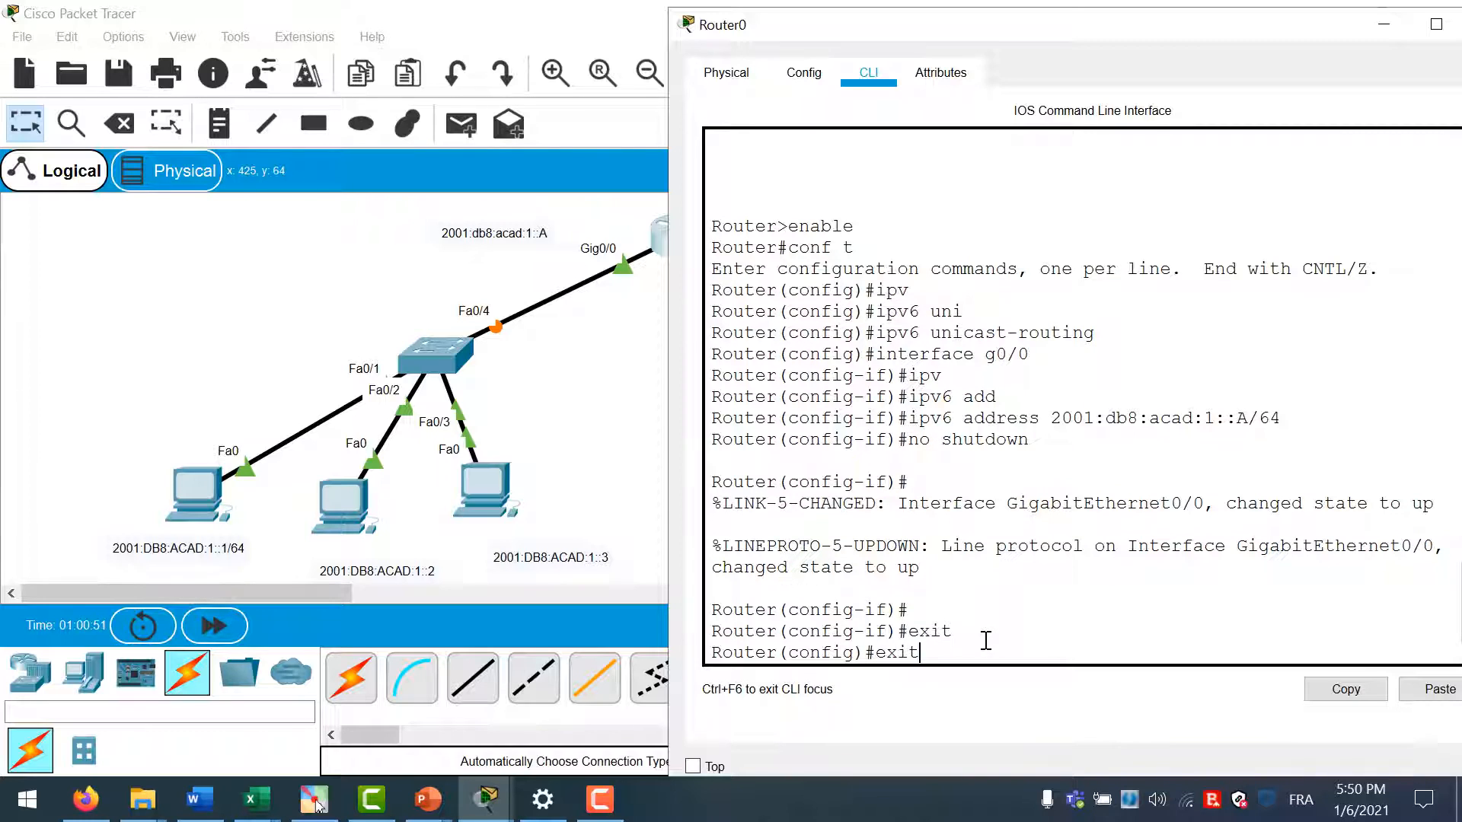
key(Return)
text(exit)
key(Return)
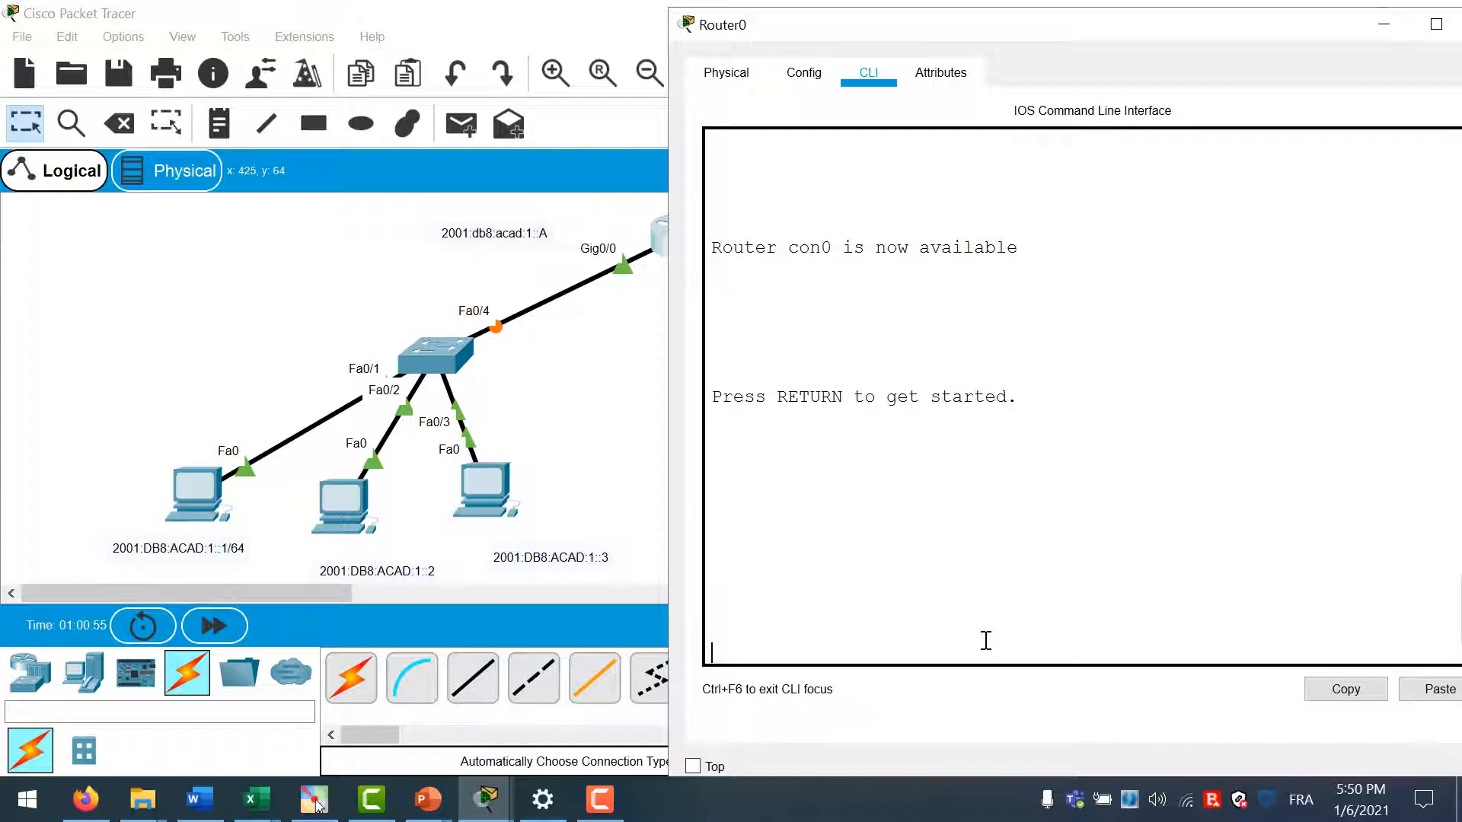
Restart the router console session and return to global configuration mode using enable and conf t
key(Return)
text(enable)
key(Return)
text(conf t)
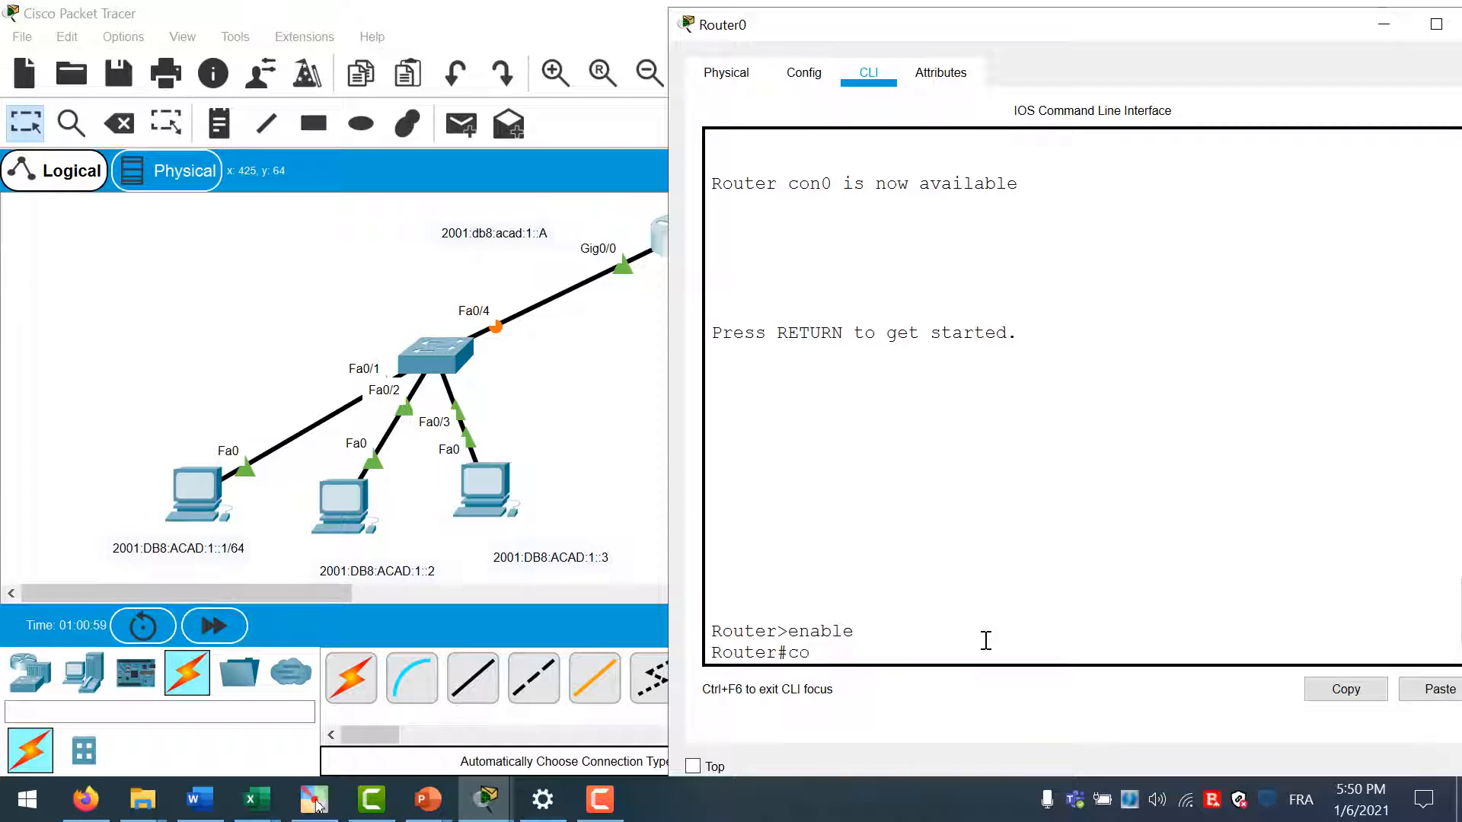
key(Return)
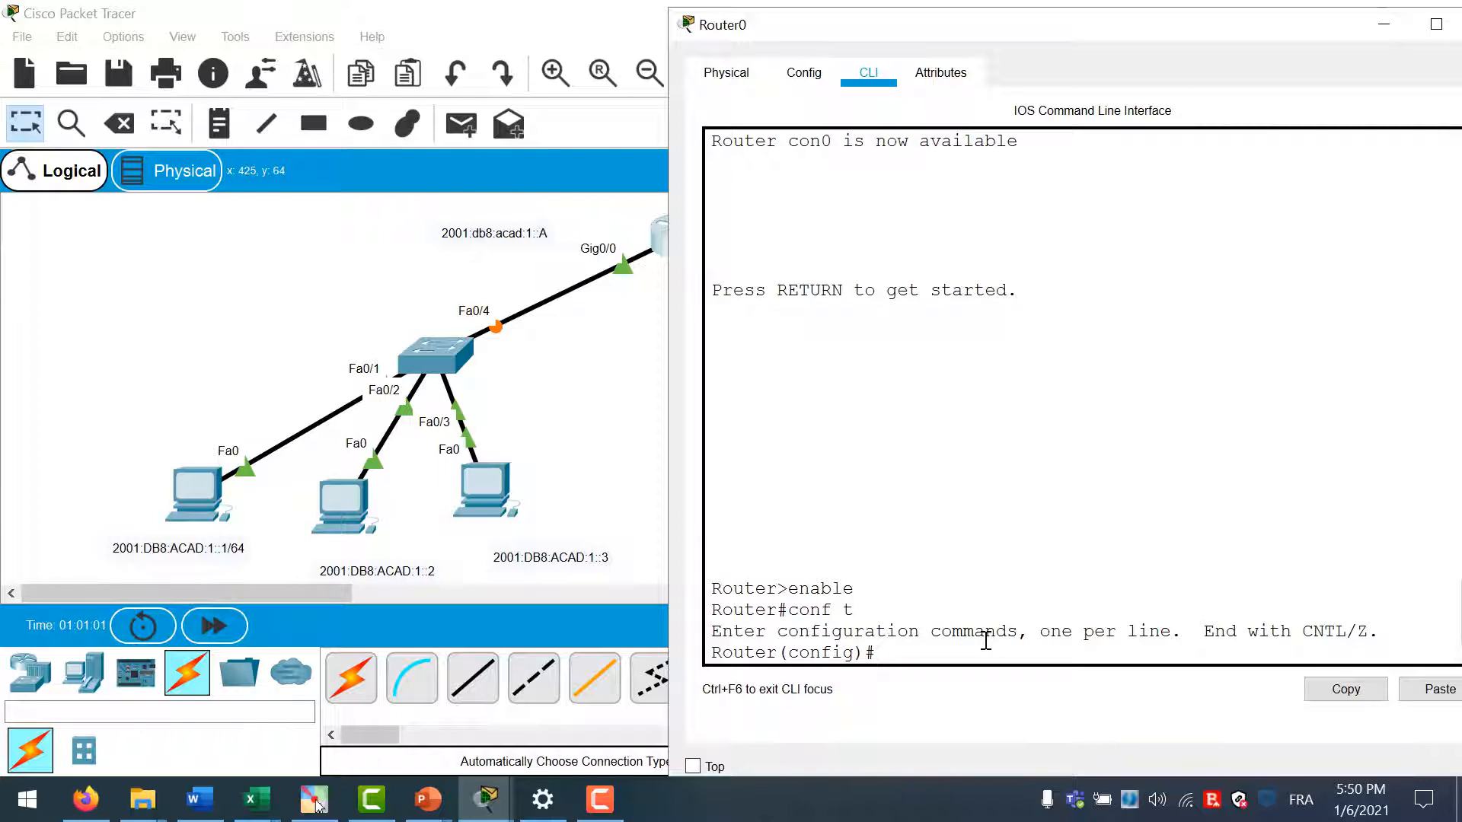
Move the router window clear of the Gig0/1 label and enter configuration mode for interface G0/1
text(interface)
drag(956, 25, 1128, 46)
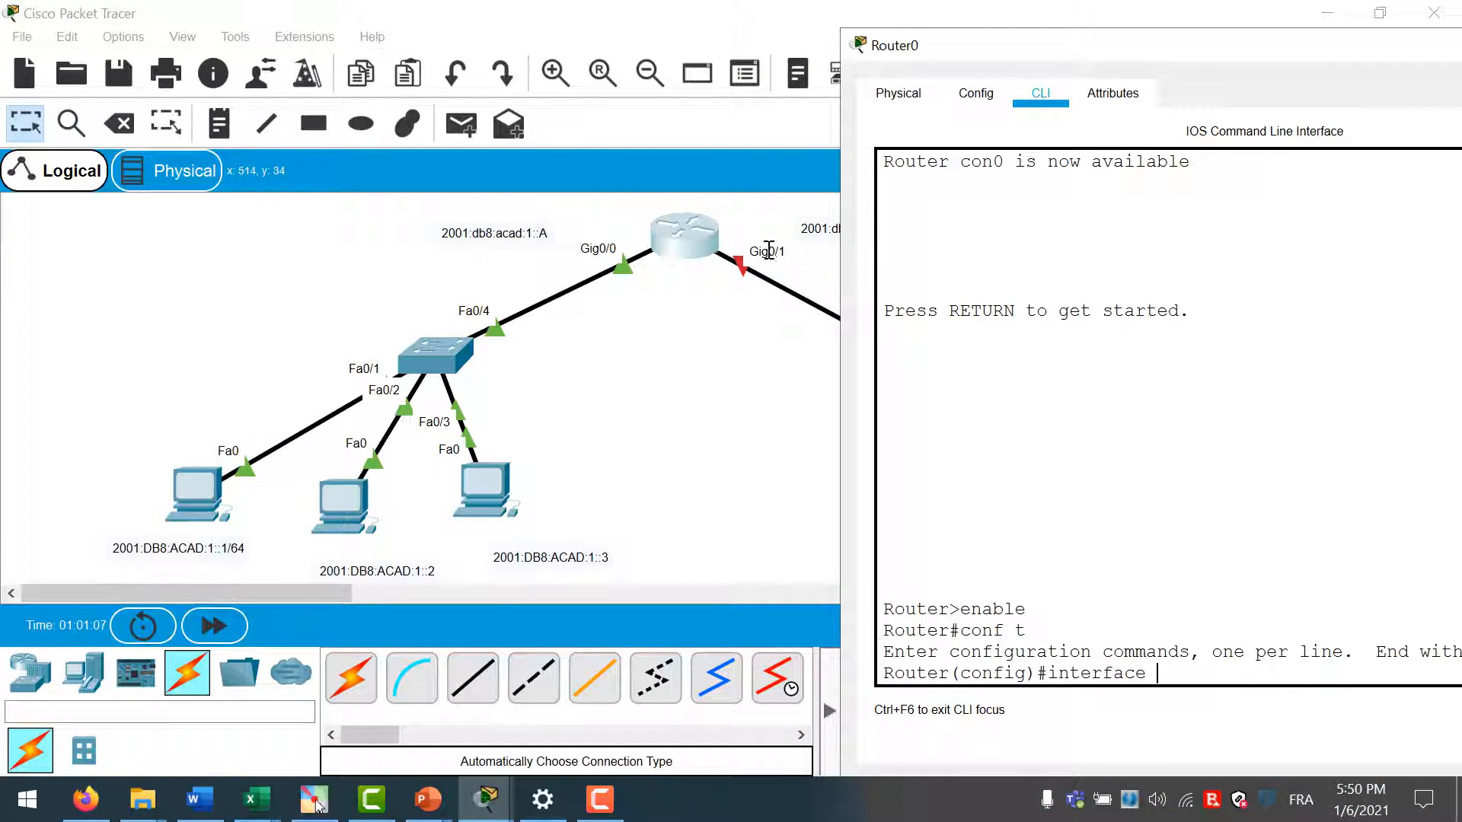
text(e G0/1)
key(Return)
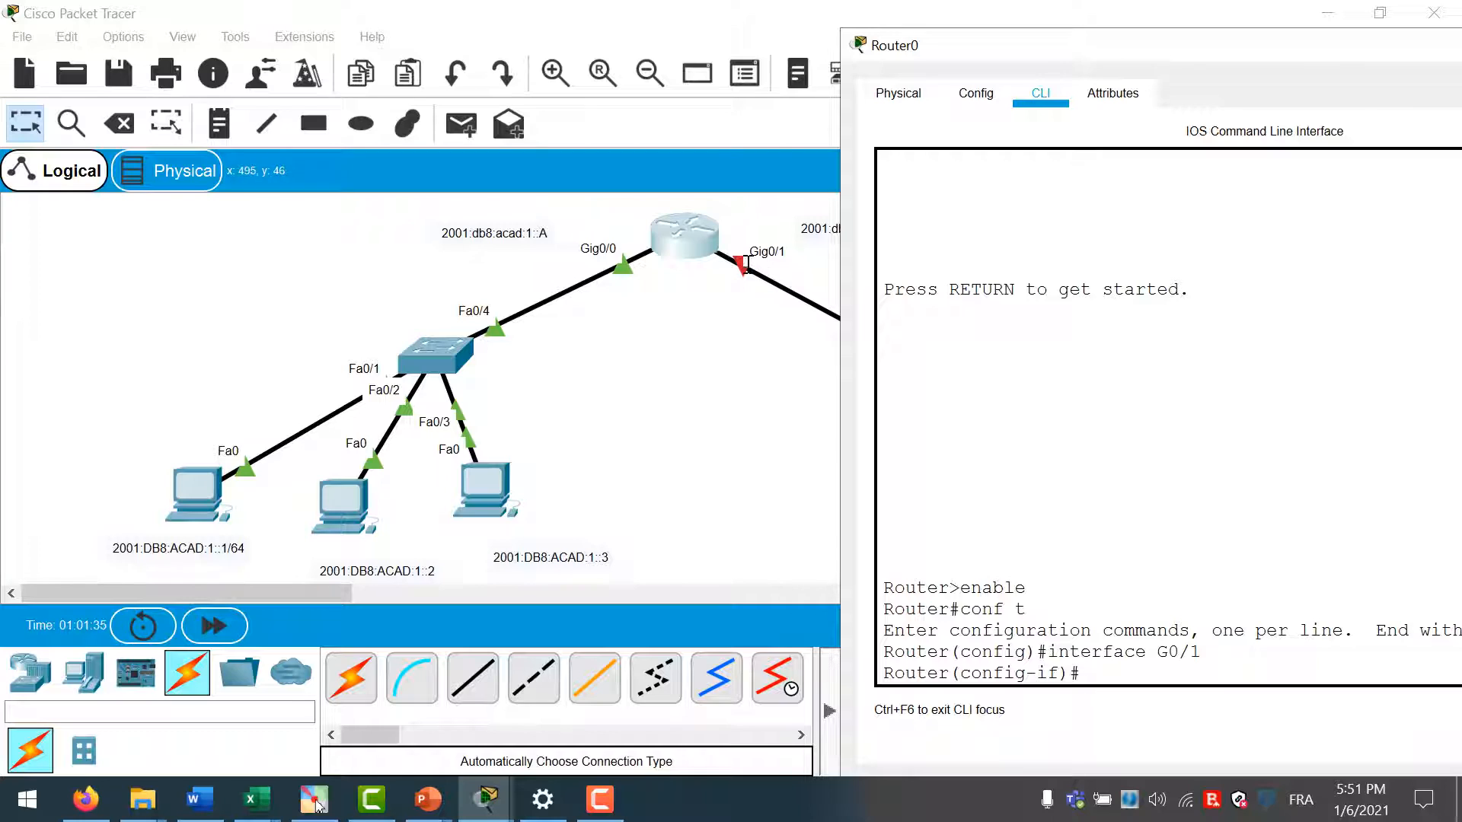
Assign the IPv6 address 2001:db8:acad:2::A/64 to interface G0/1 and uncover the matching address note on the topology
text(ipv)
key(Tab)
text(add)
key(Tab)
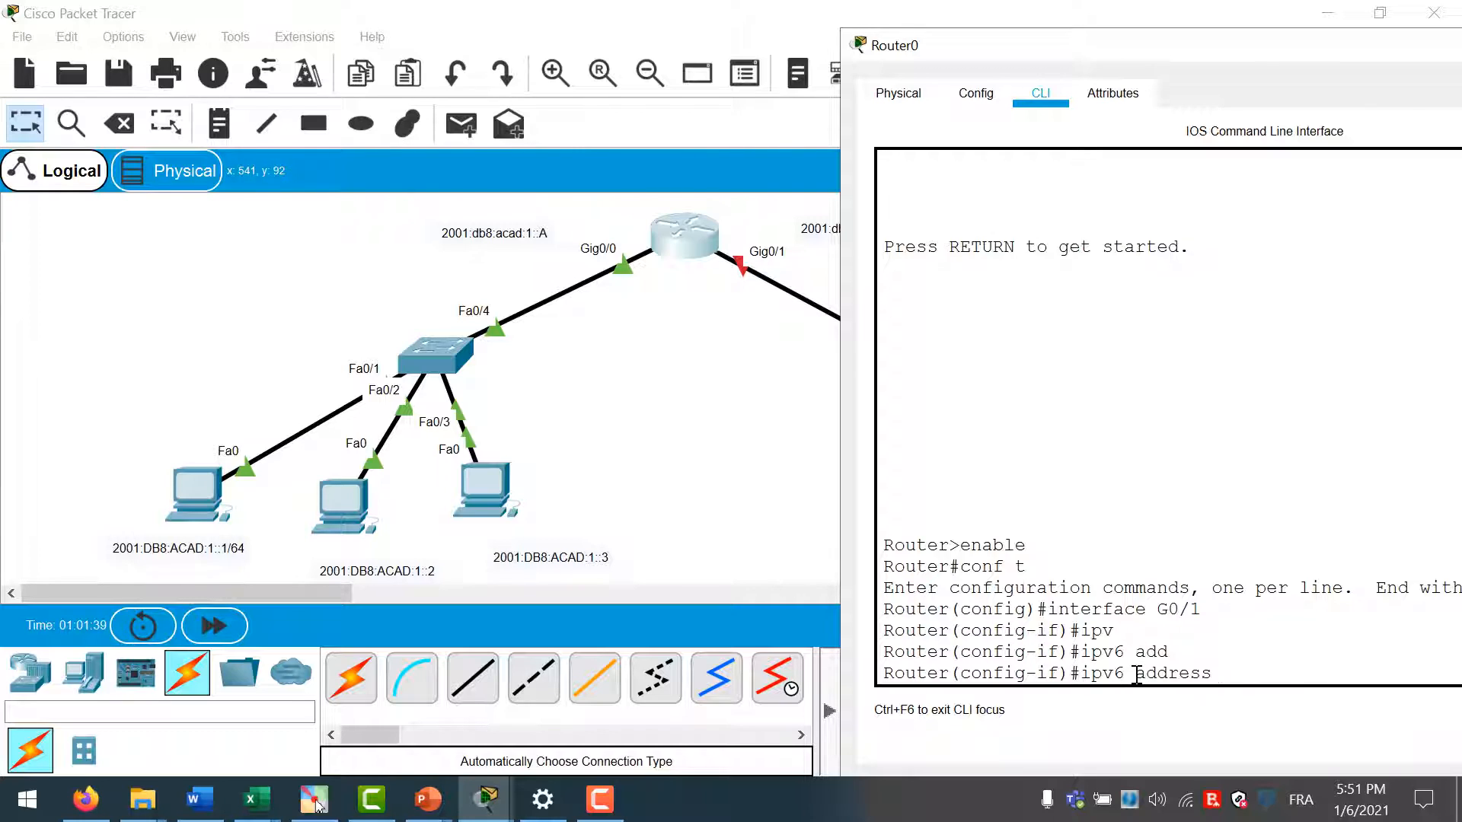
text(2001:db8:acad:2::)
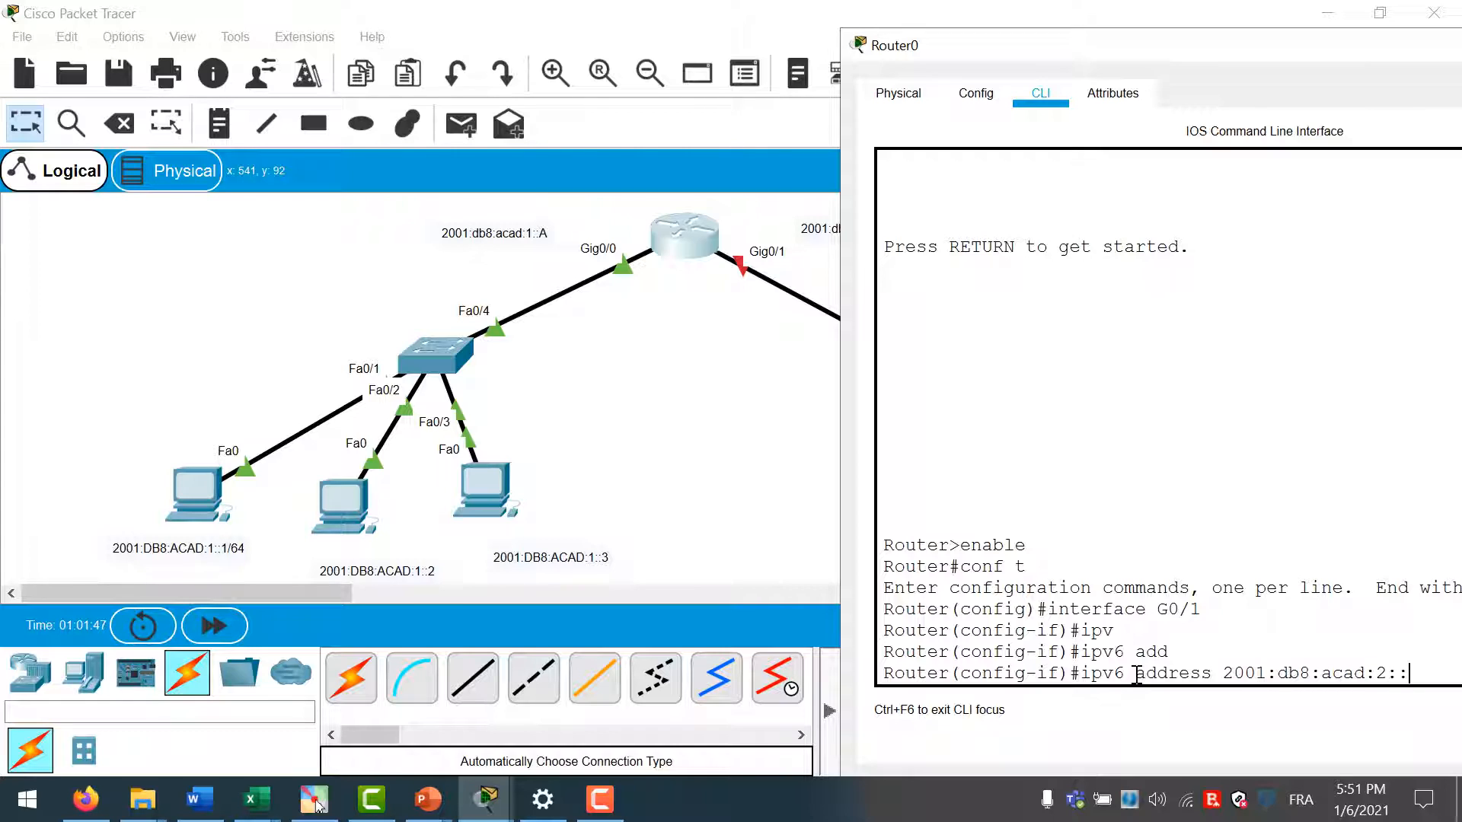
text(A/64)
key(Return)
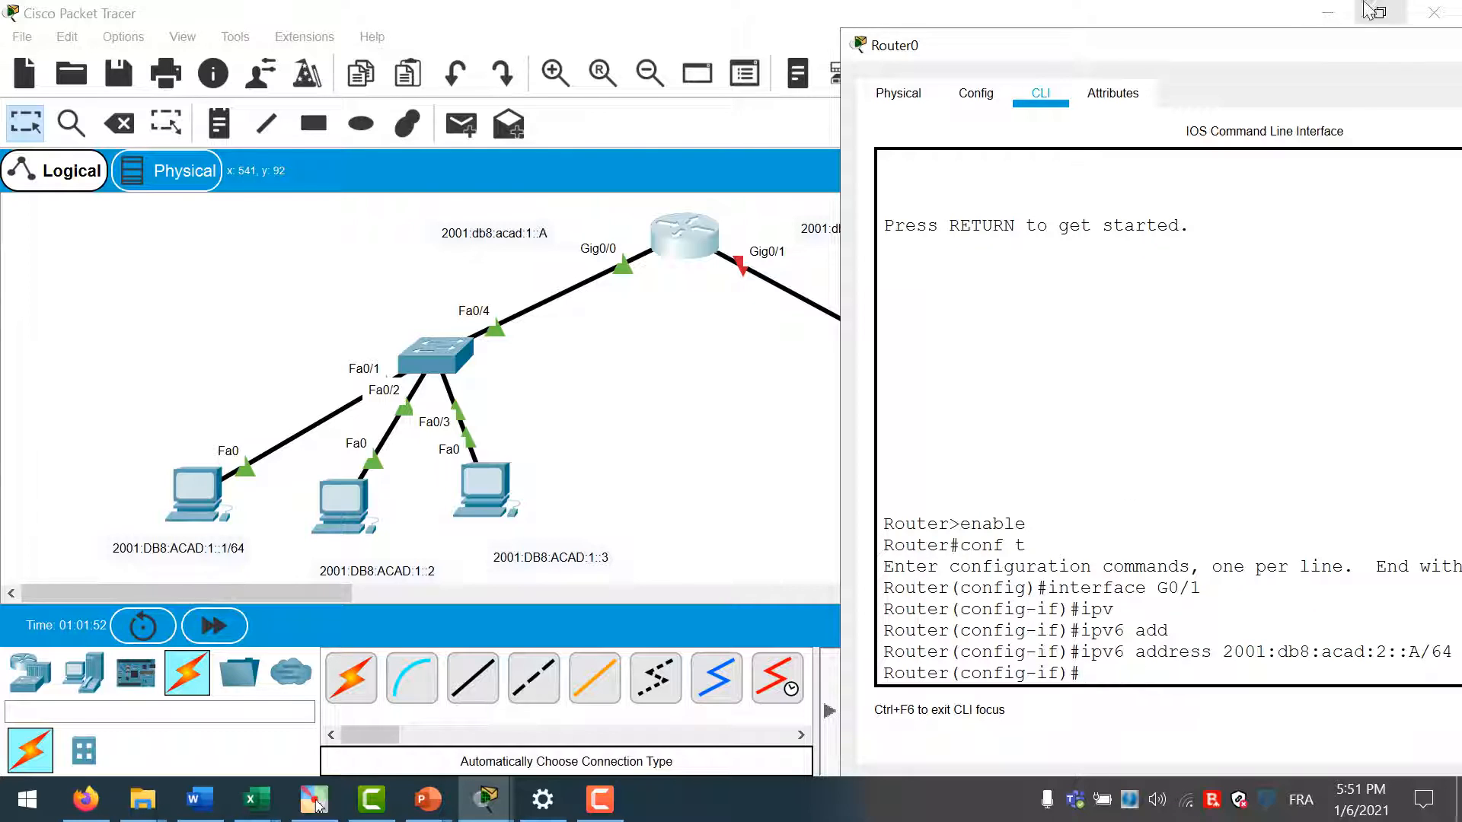
drag(1172, 64, 1090, 295)
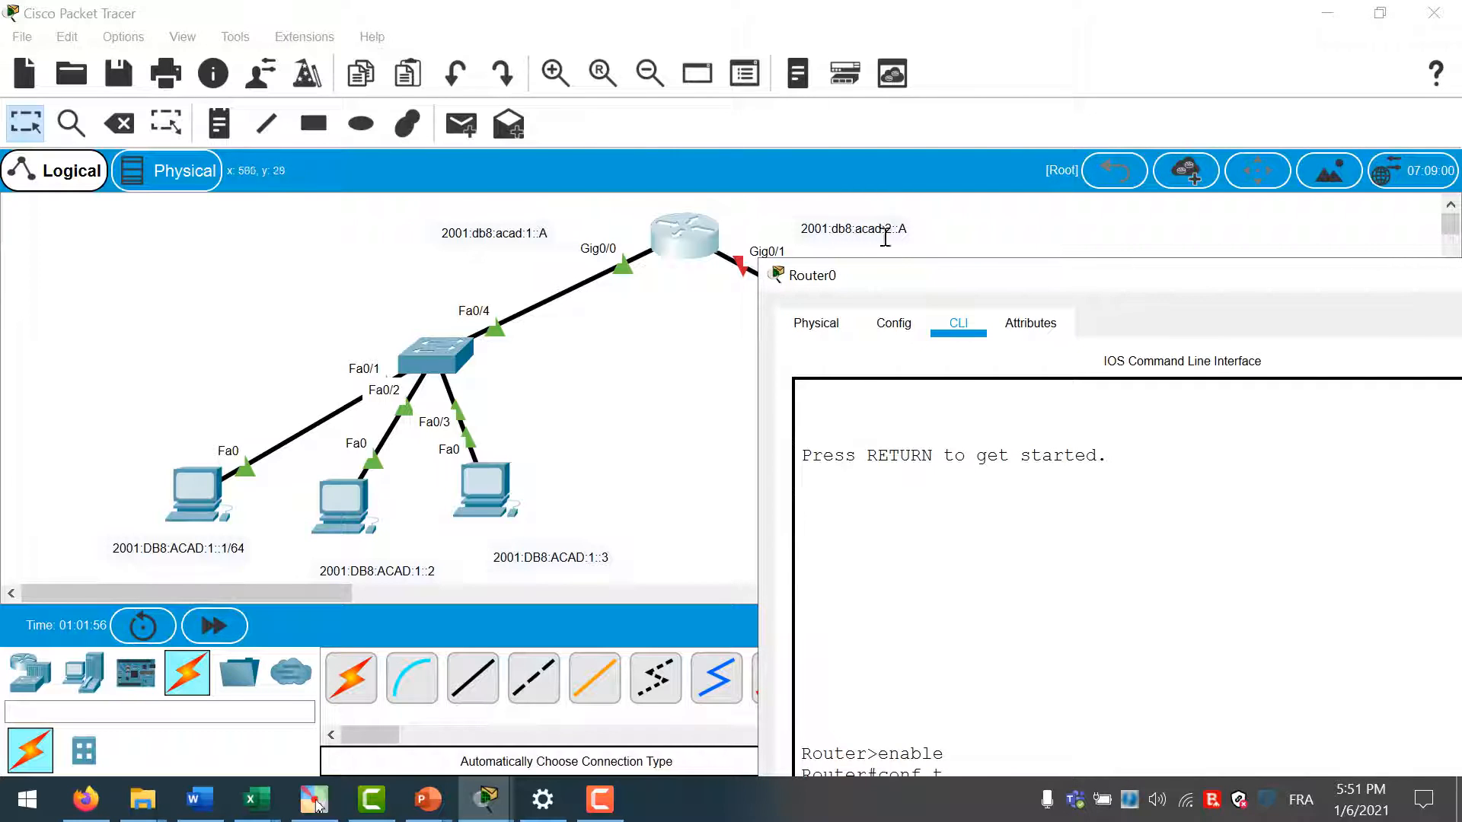
Enable interface G0/1 with no shutdown, uncover the topology and fast-forward the simulated time
drag(910, 281, 699, 68)
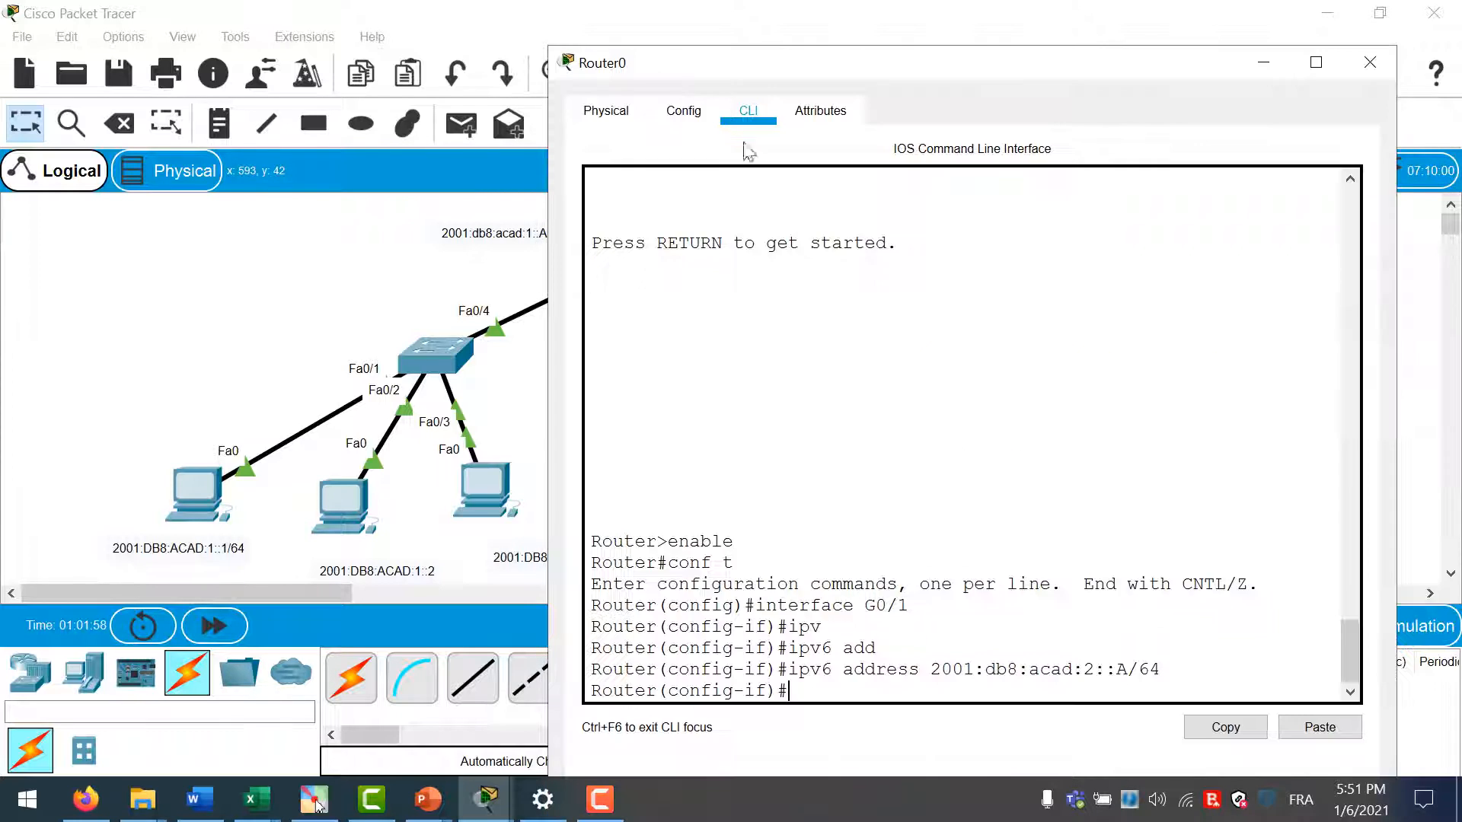
text(no shut)
drag(925, 61, 377, 46)
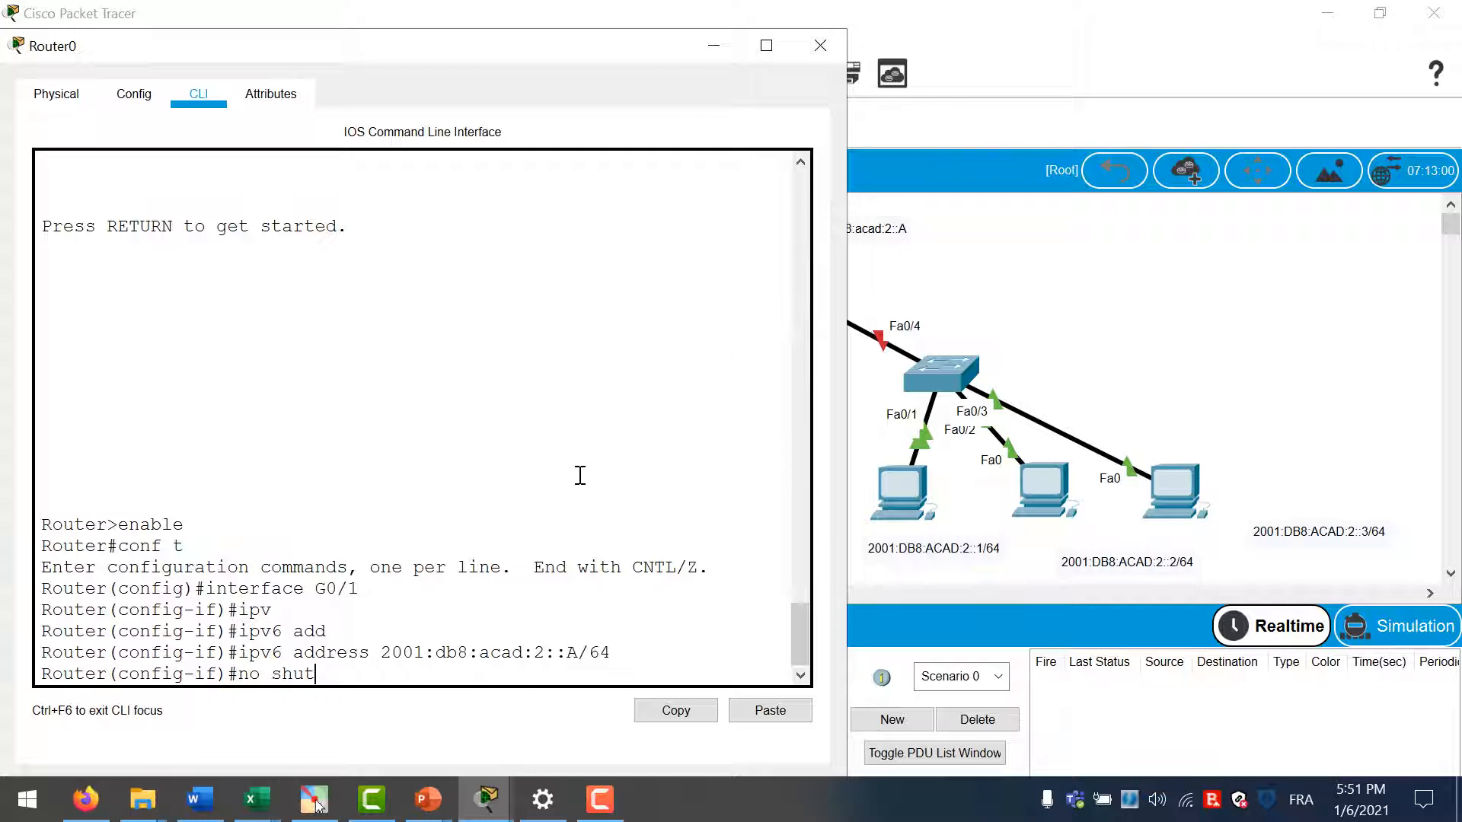
text(down)
key(Return)
click(1133, 328)
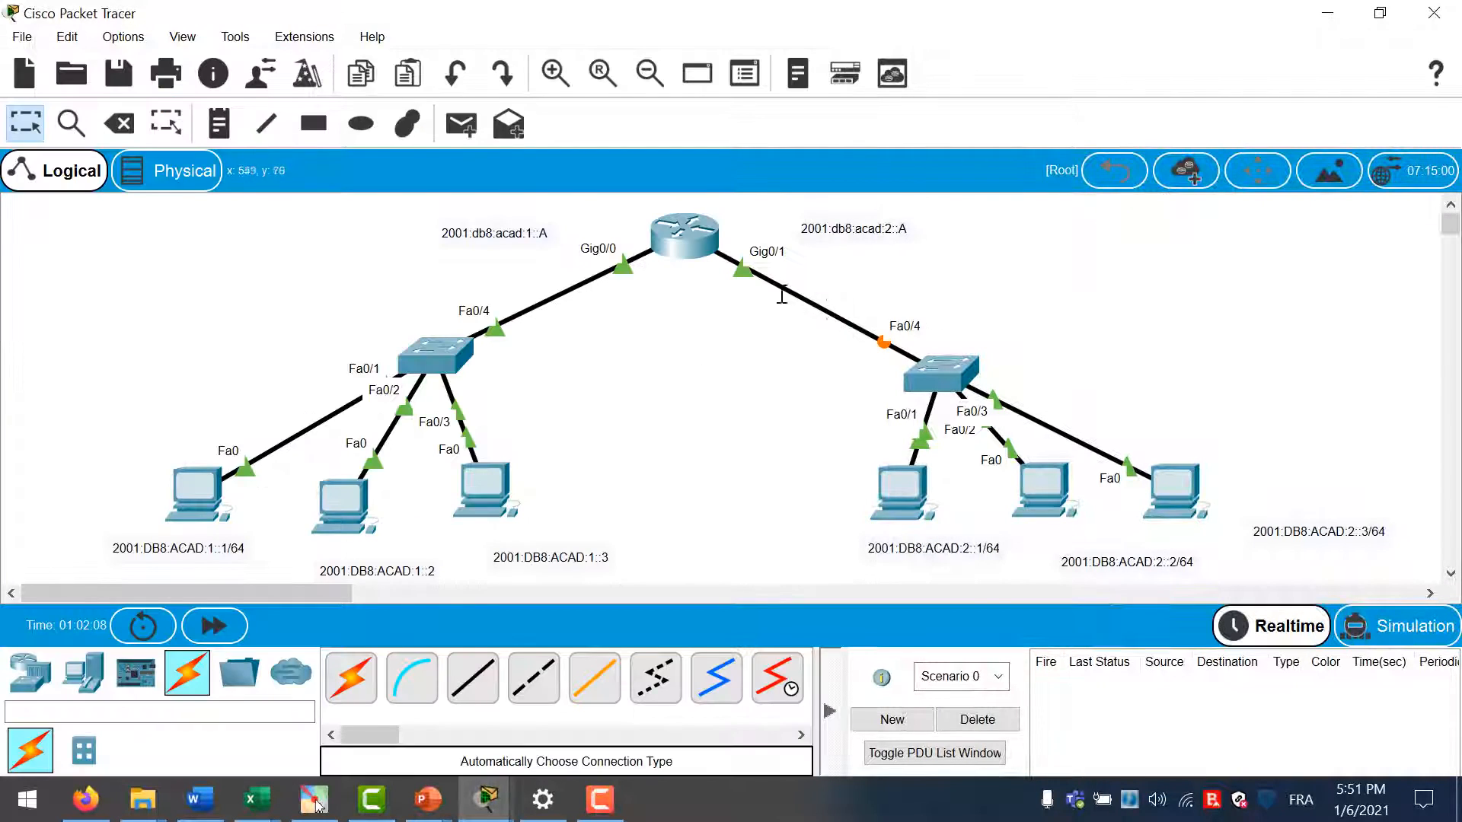
click(210, 627)
Open PC3's command prompt, try cls, and push the earlier ping output out of view with about twenty empty prompt lines
click(907, 493)
click(986, 172)
scroll(987, 304, down, 10)
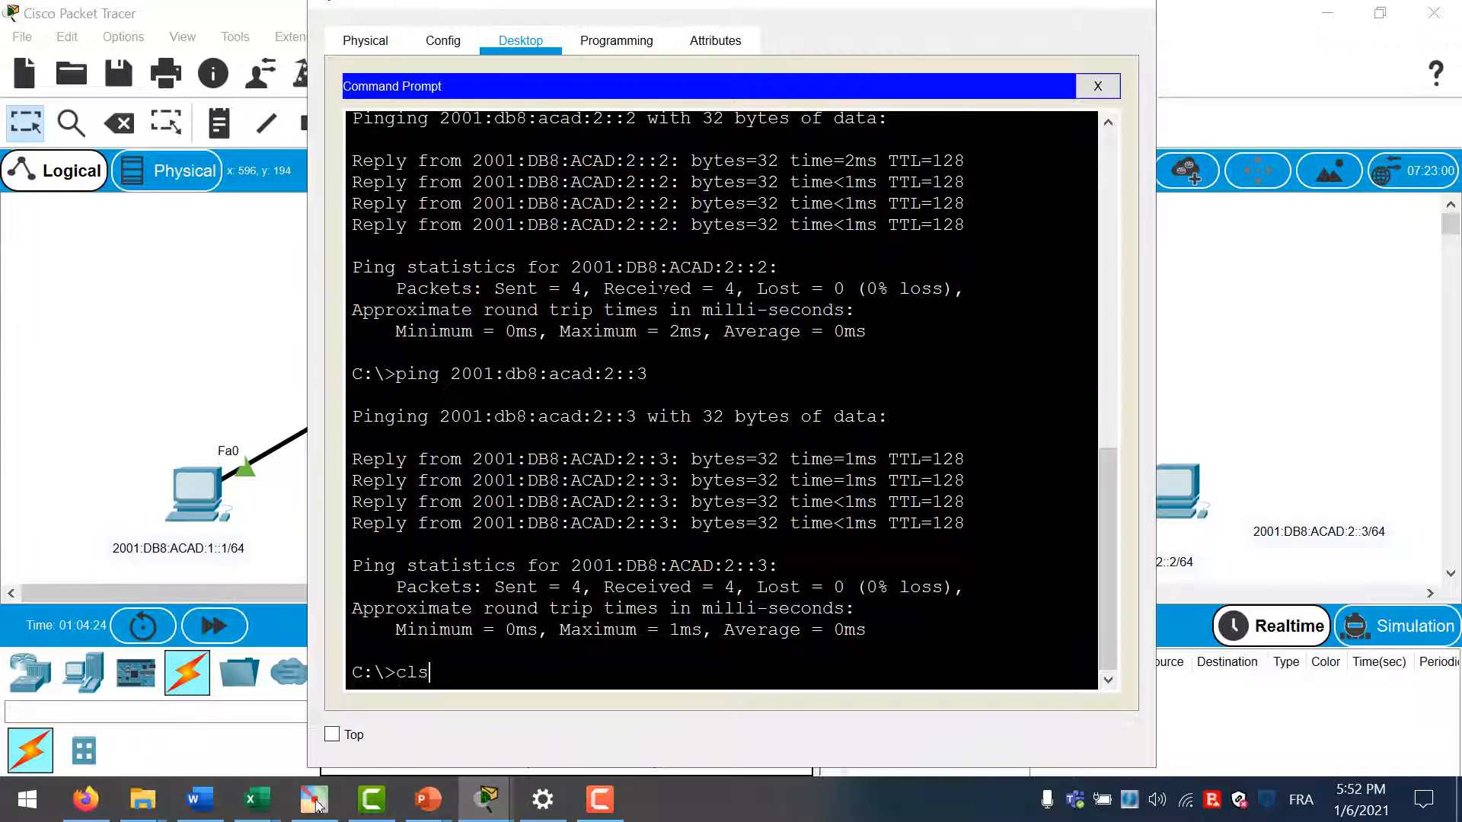
key(Return)
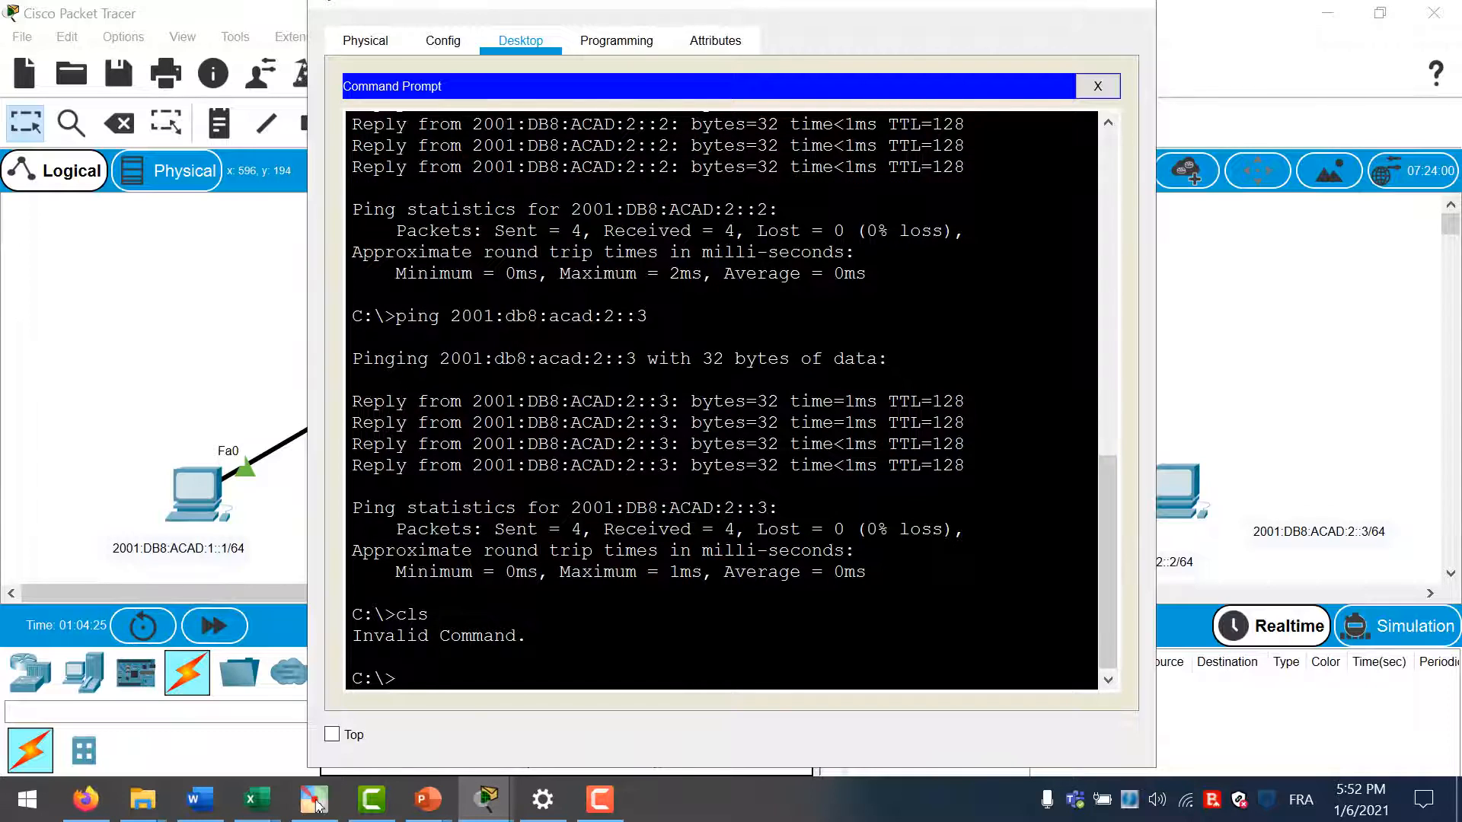
key(Return)
key(Return)
key(Return)
key(Return)
key(Return)
key(Return)
key(Return)
key(Return)
key(Return)
key(Return)
key(Return)
key(Return)
key(Return)
key(Return)
key(Return)
key(Return)
key(Return)
key(Return)
key(Return)
key(Return)
Ping the router's interface address 2001:db8:acad:2::A from PC3, checking the address against the topology notes
text(ping 2001:db8:acad:2::A)
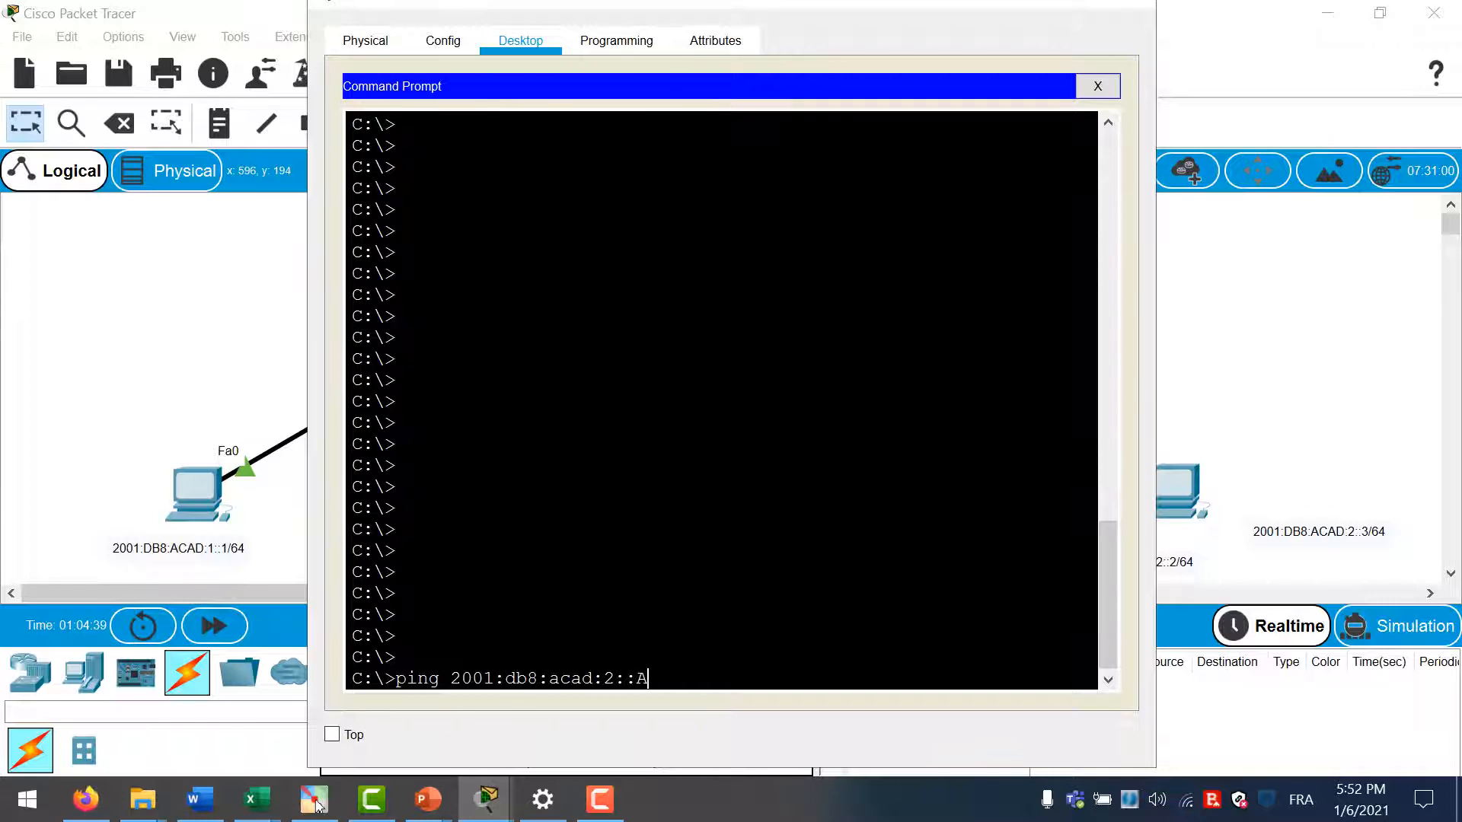
drag(824, 7, 466, 44)
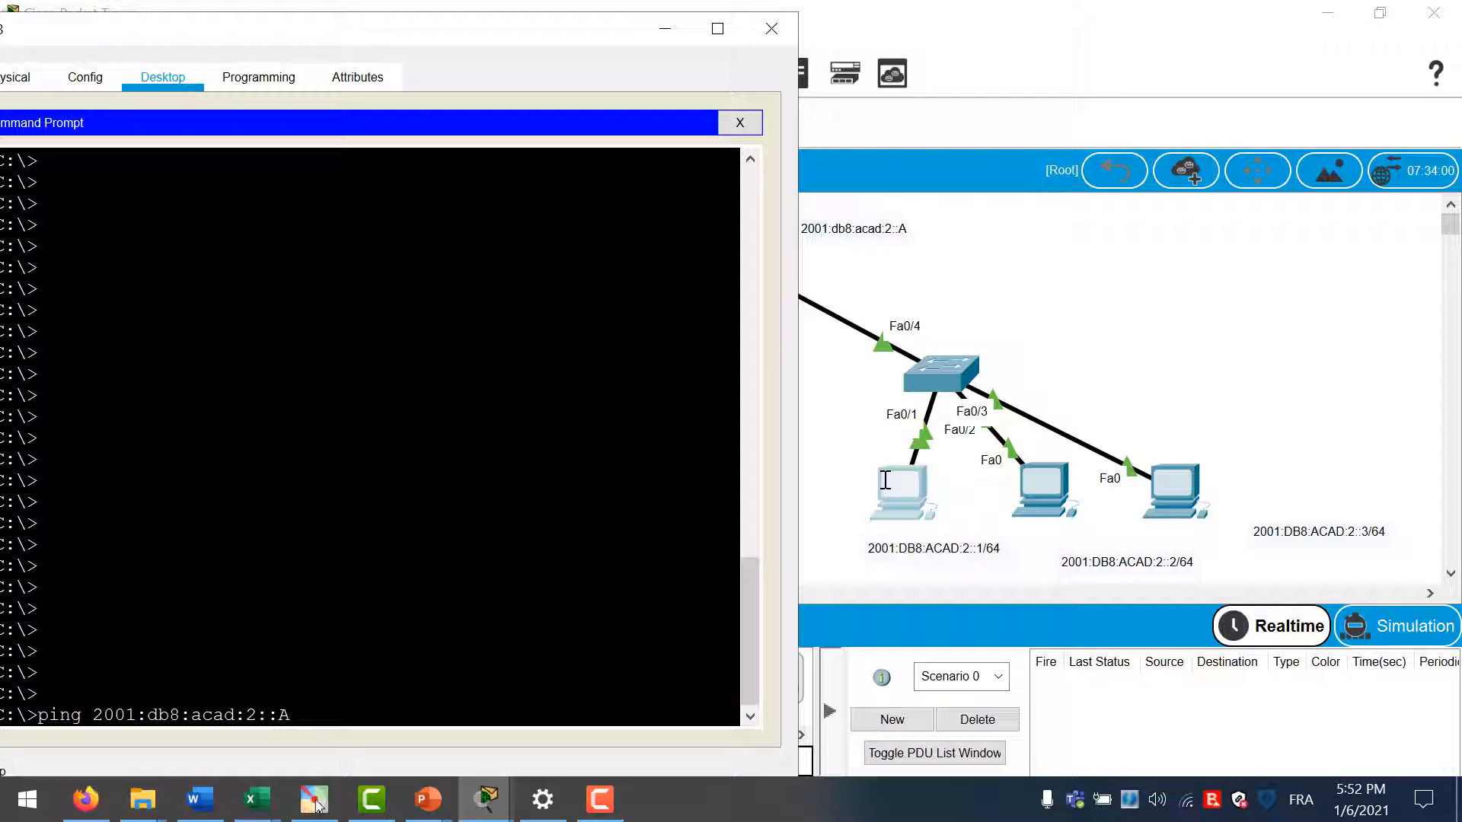
drag(539, 37, 420, 30)
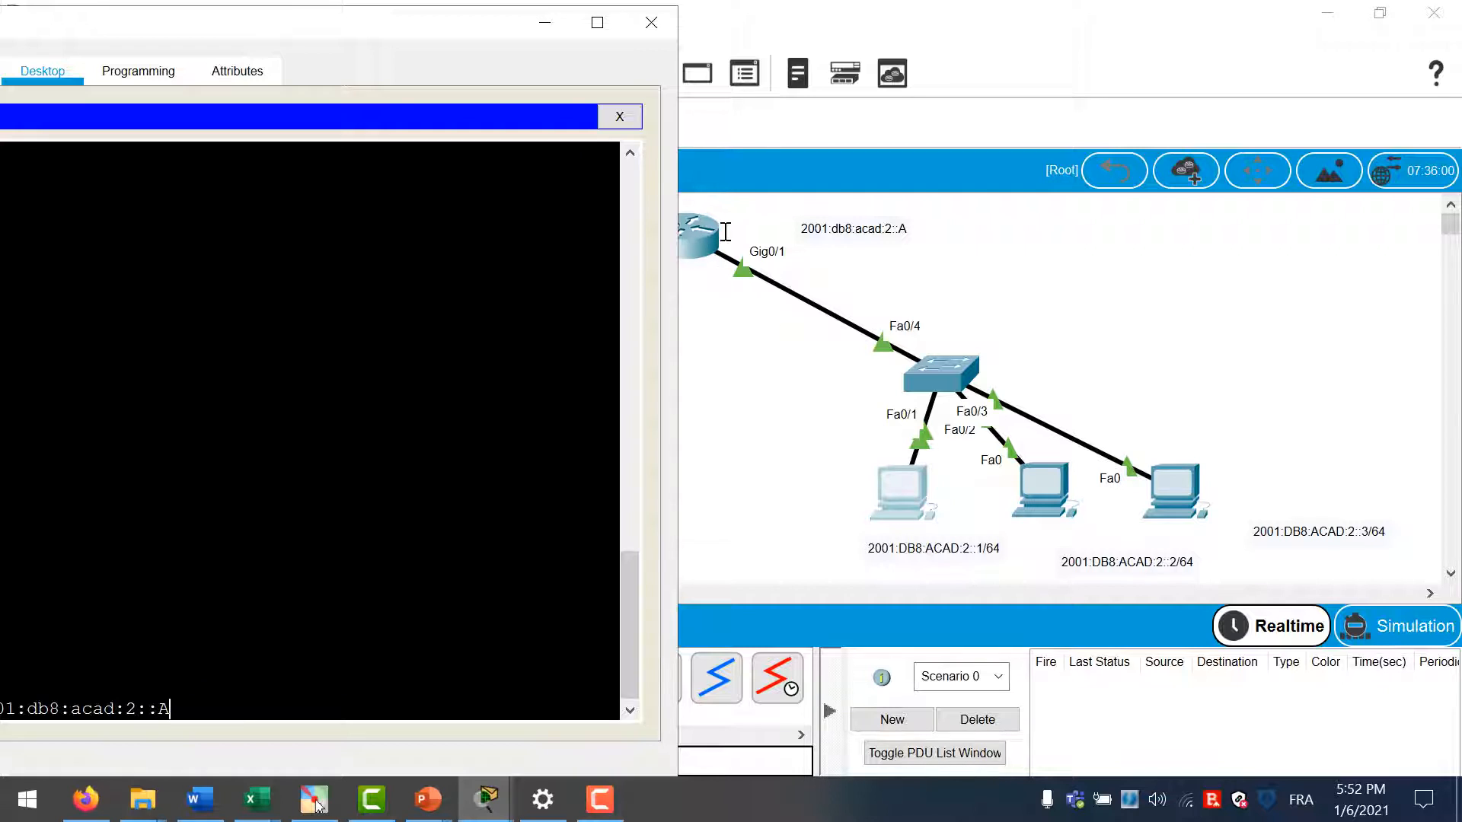
drag(482, 34, 868, 34)
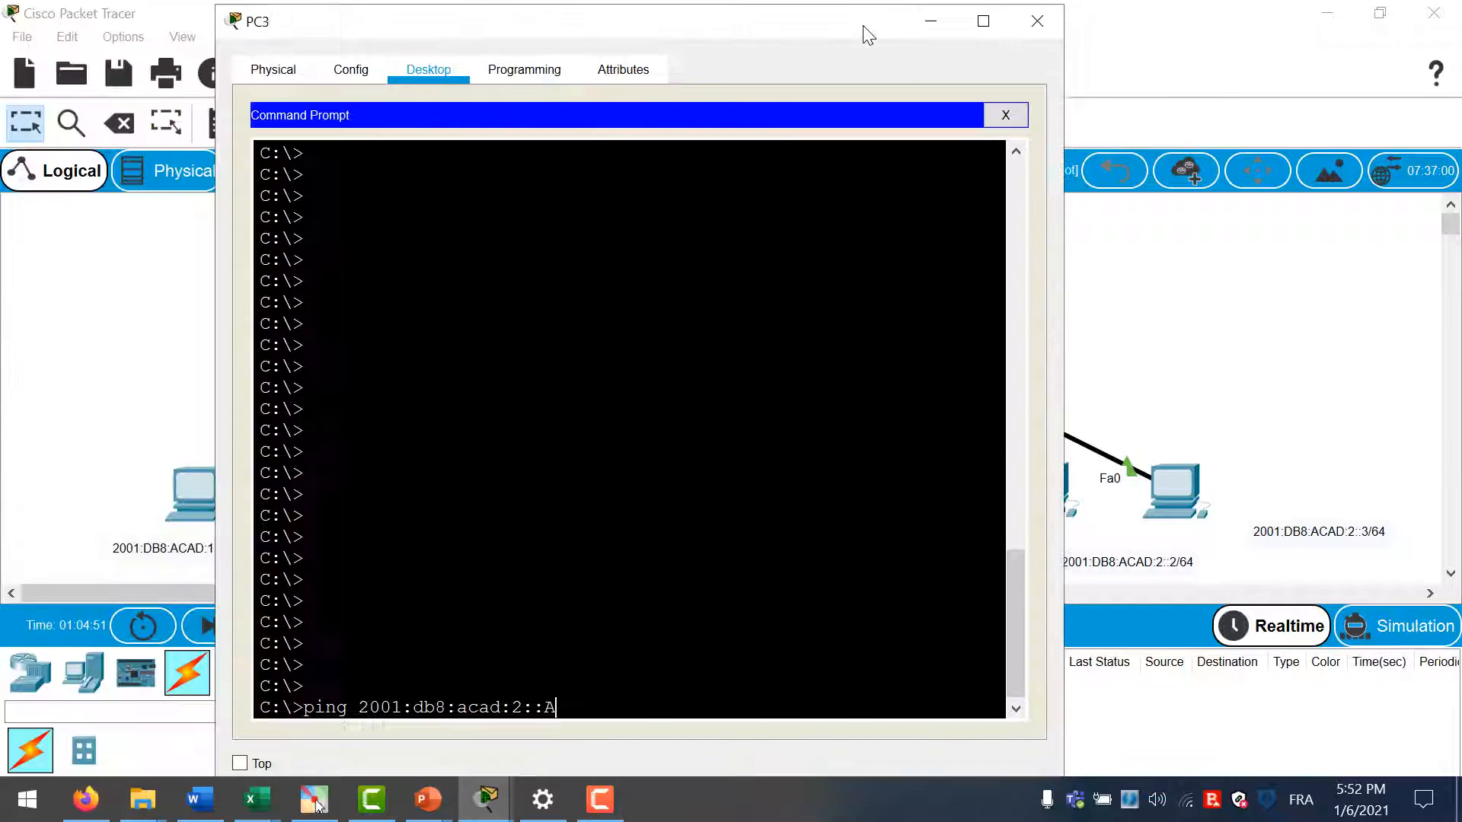
key(Return)
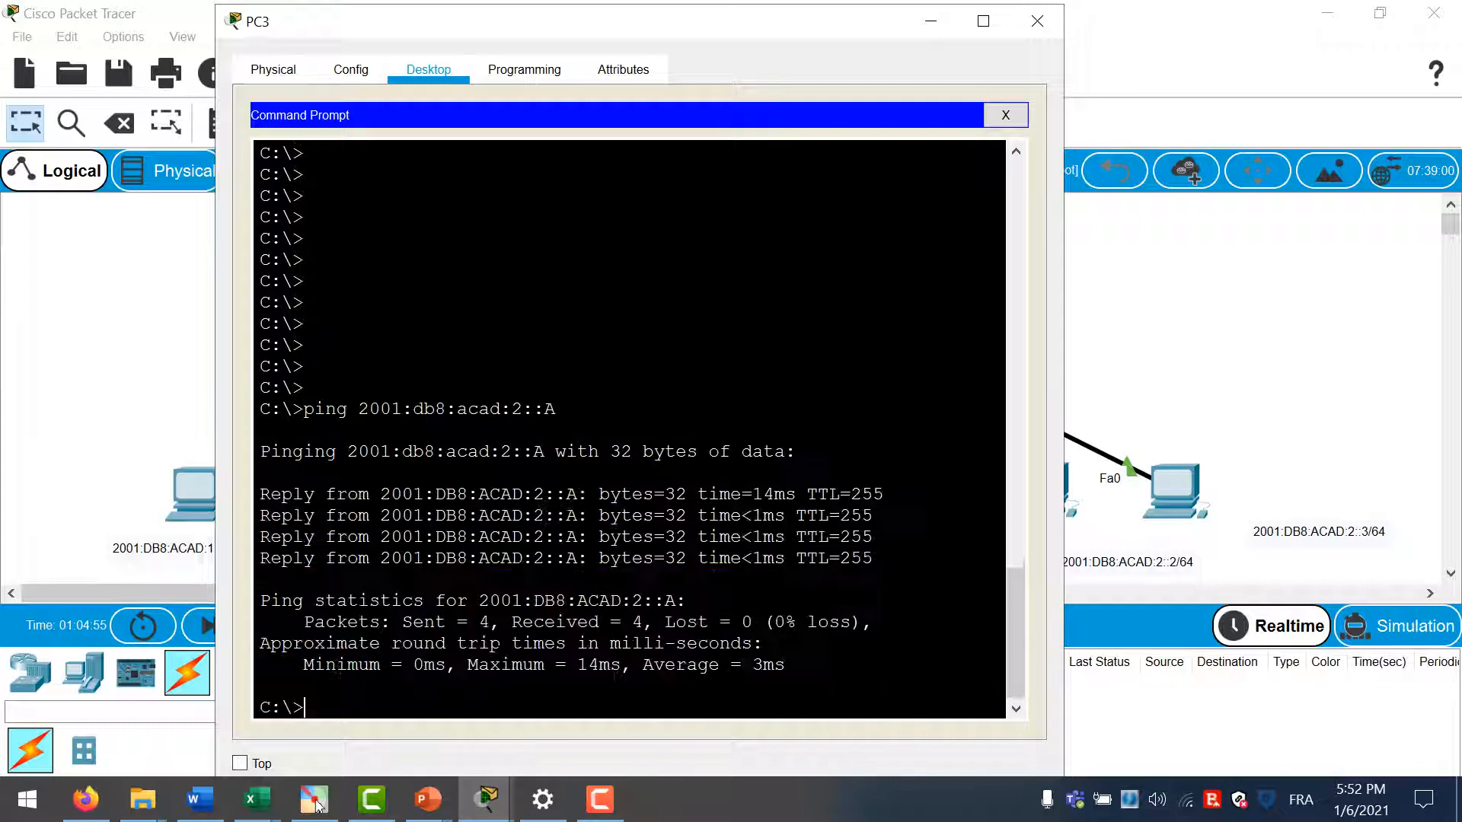
Ping 2001:db8:acad:1::1 in the other network from PC3, checking the target address on the topology first
key(Up)
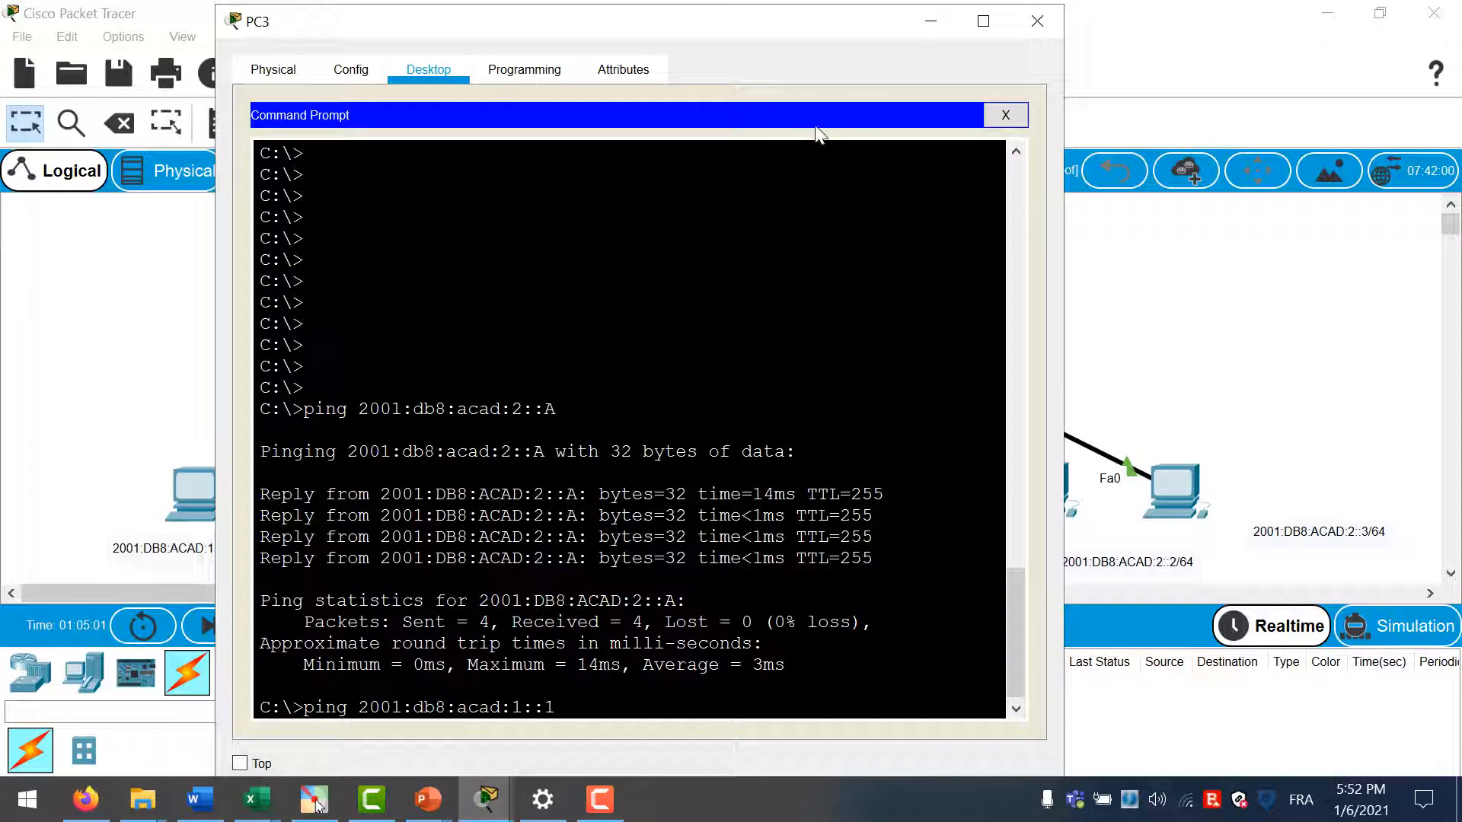
click(931, 21)
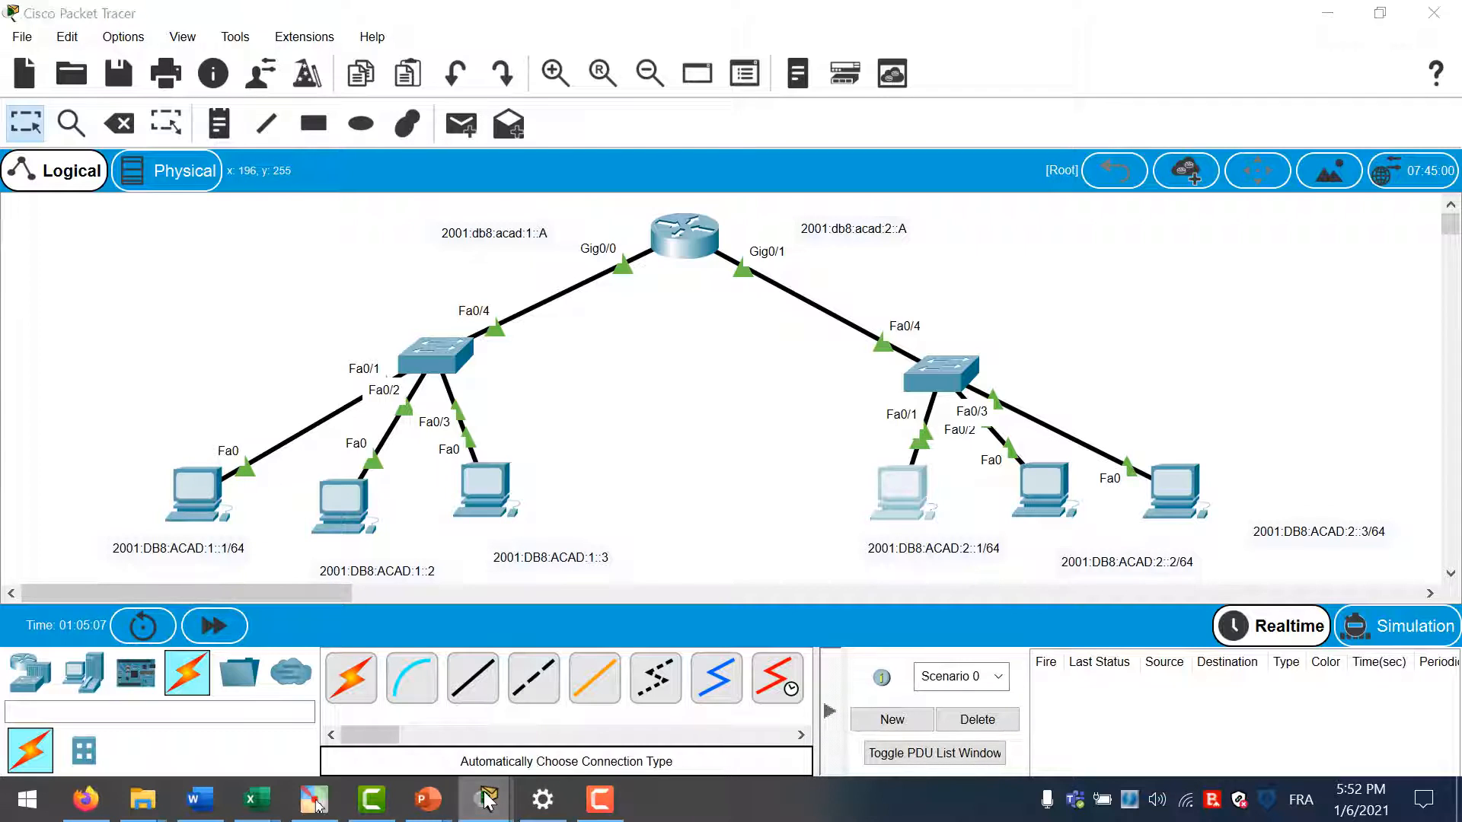
mouse_move(485, 800)
click(660, 696)
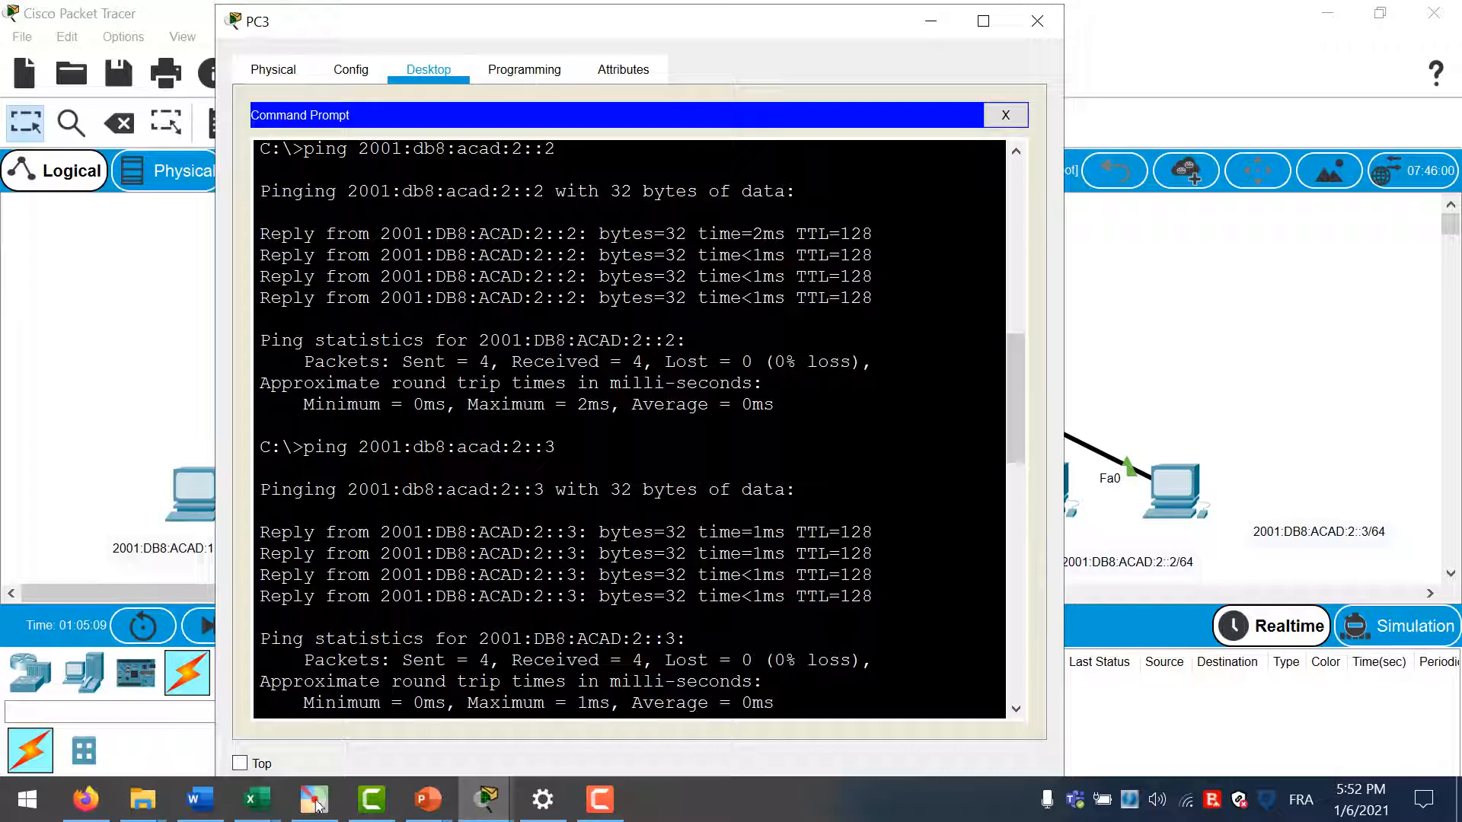
click(735, 638)
scroll(736, 638, down, 20)
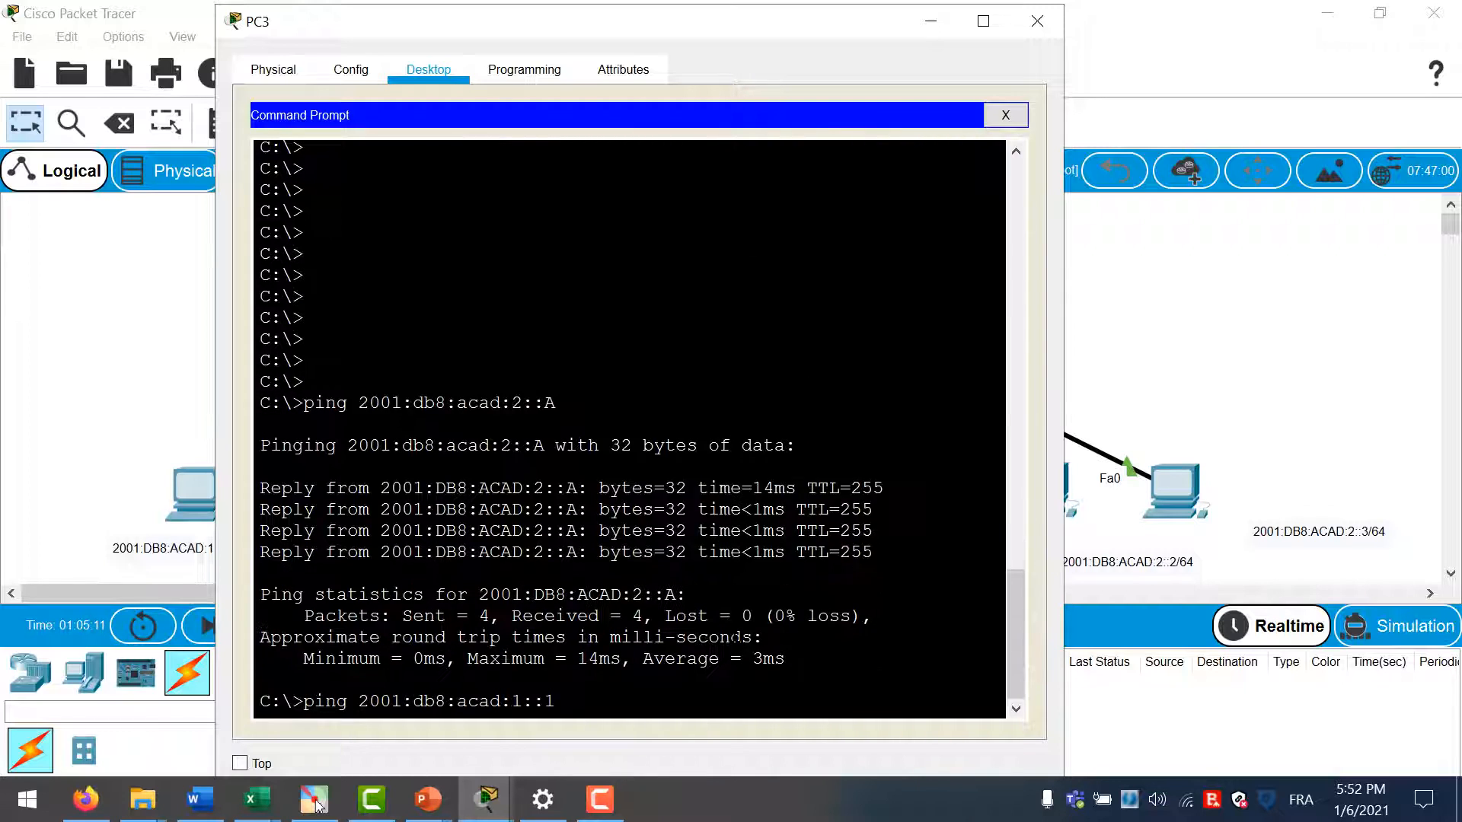
text(ping 2001:db8:acad:1::1)
key(Return)
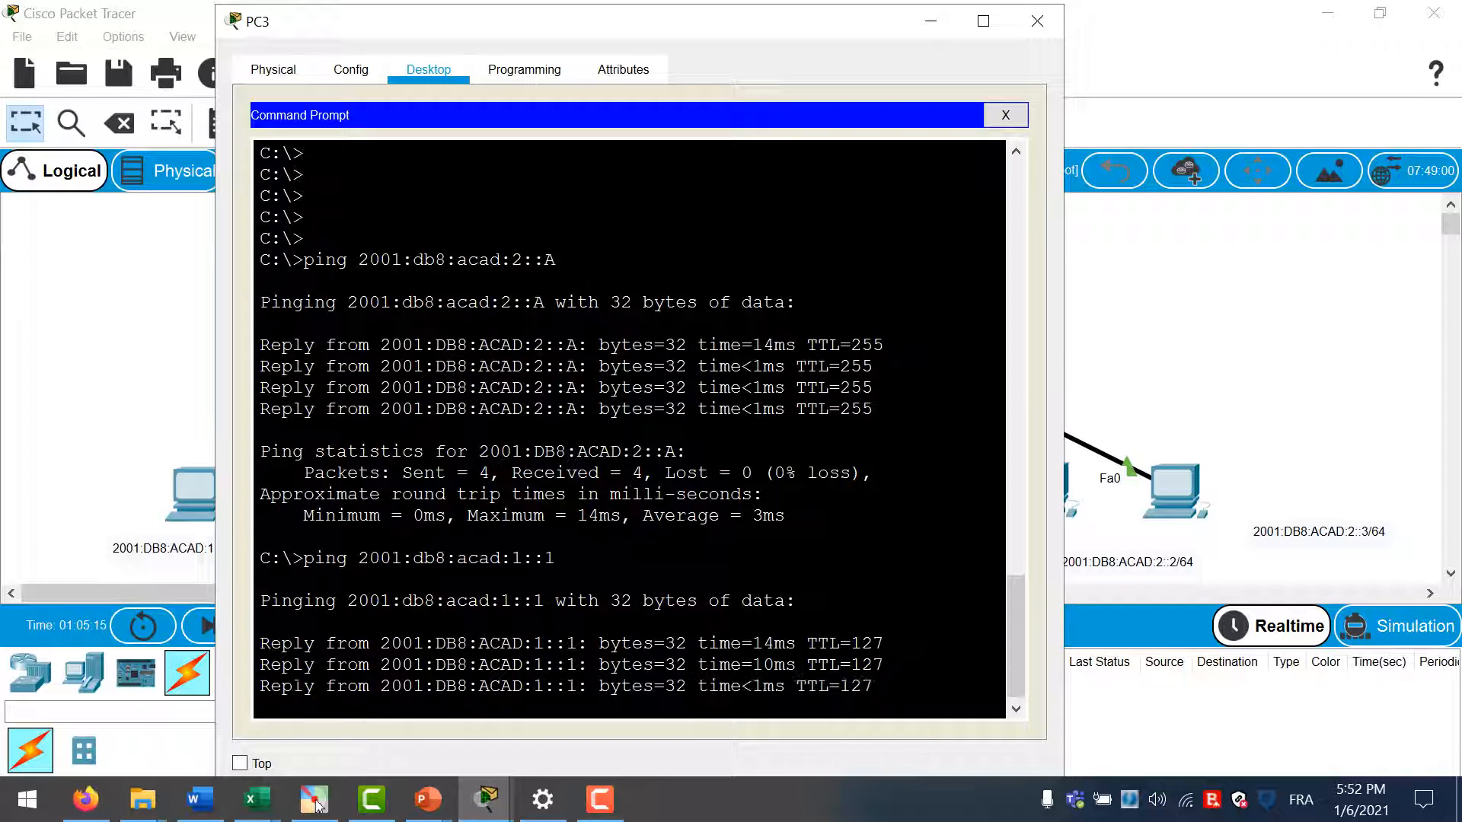
Change to Simulation mode, repeat the ping to 2001:db8:acad:1::1 from PC3 and bring the topology back into view
click(3, 478)
click(1403, 625)
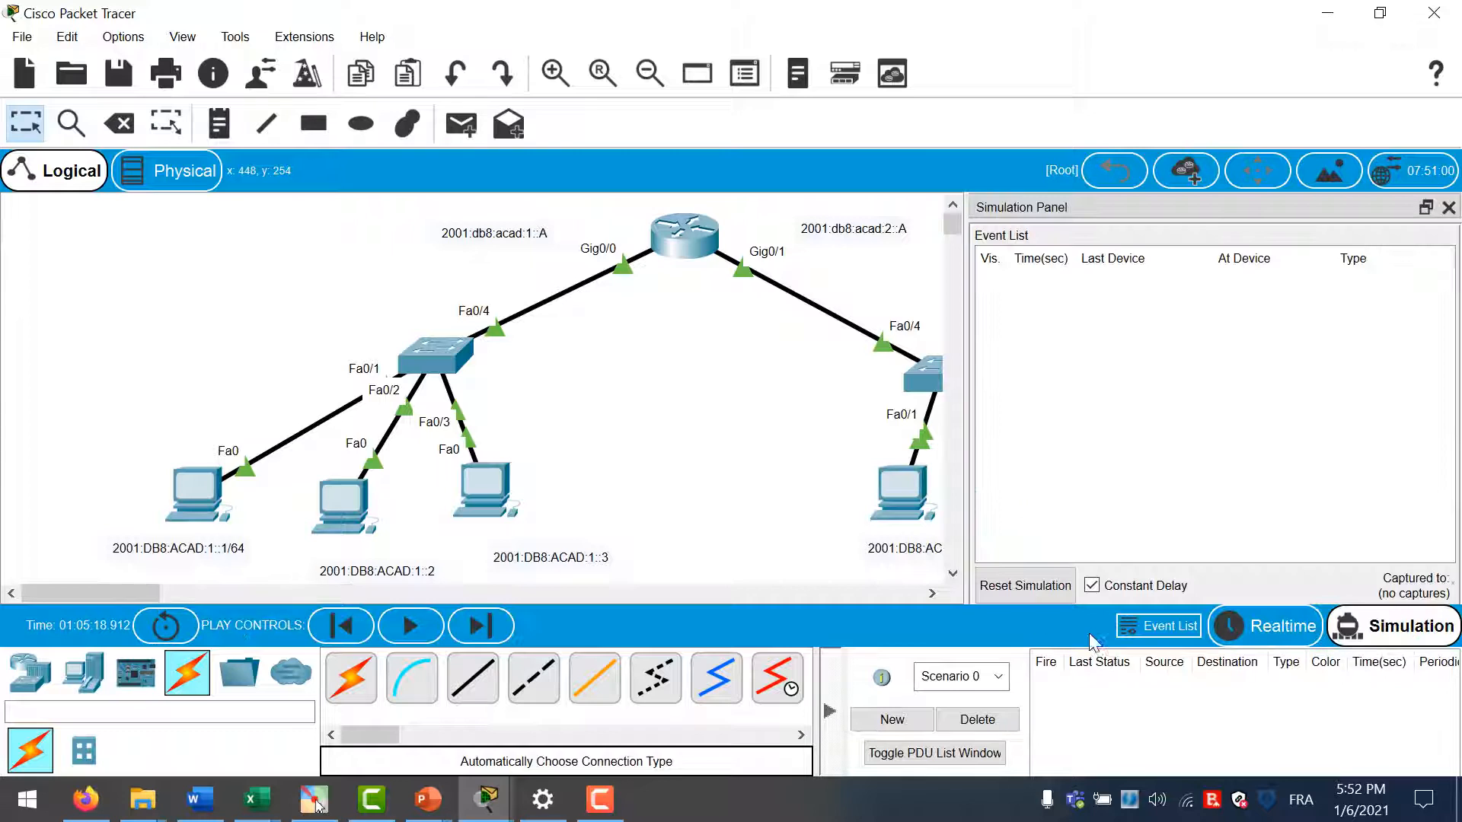
click(905, 495)
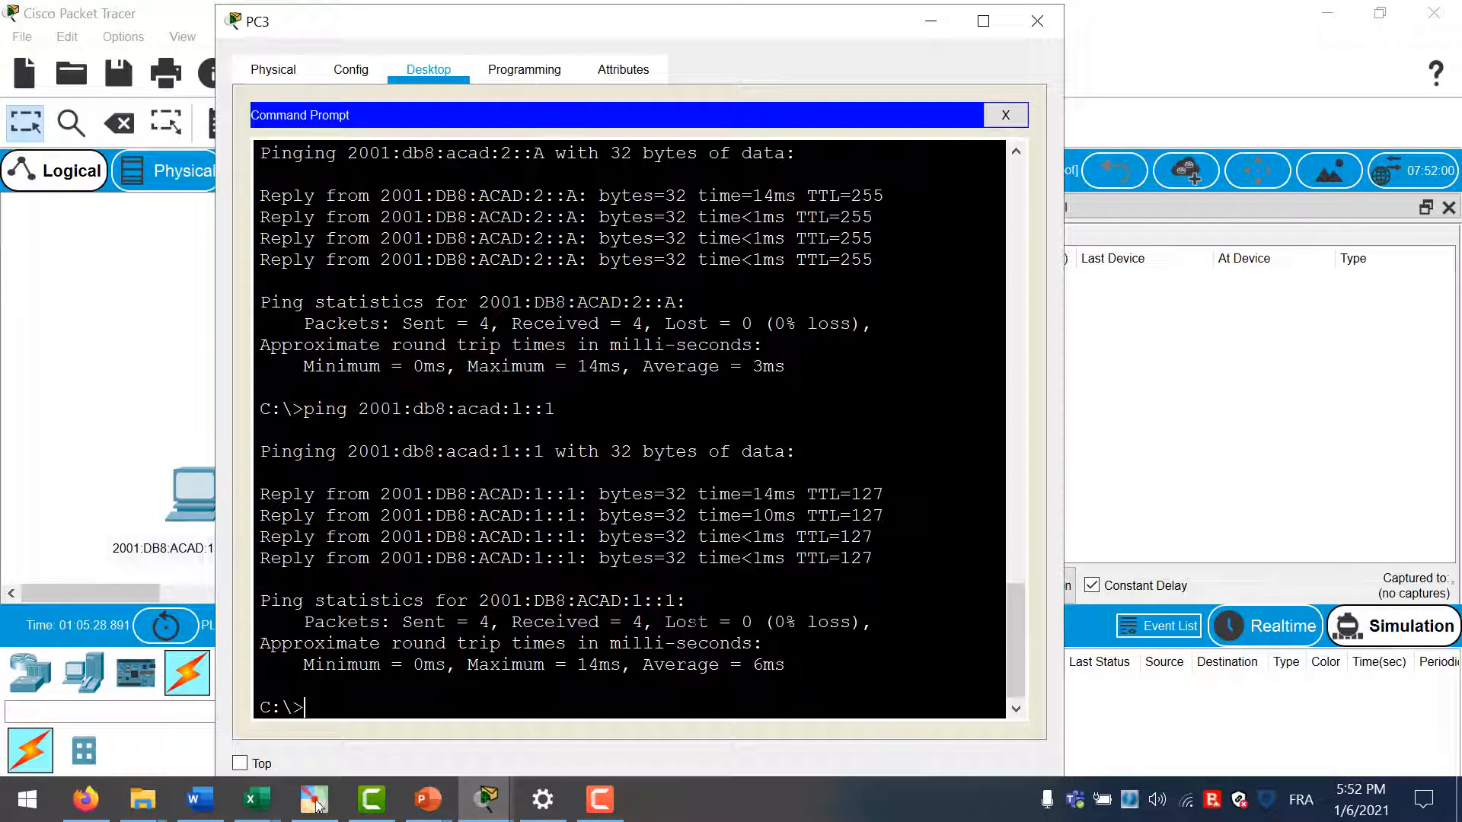
key(Up)
key(Return)
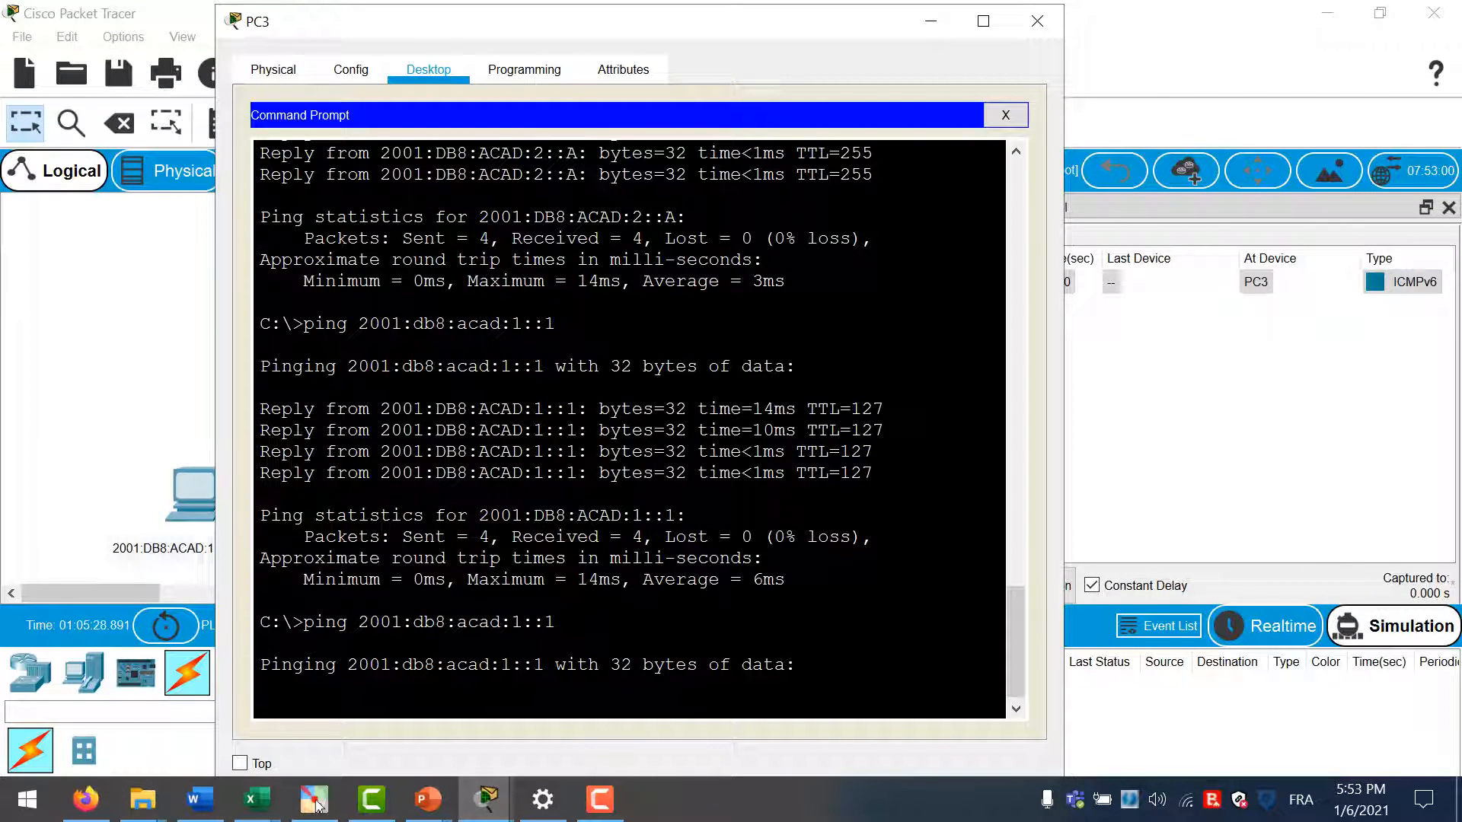
click(215, 327)
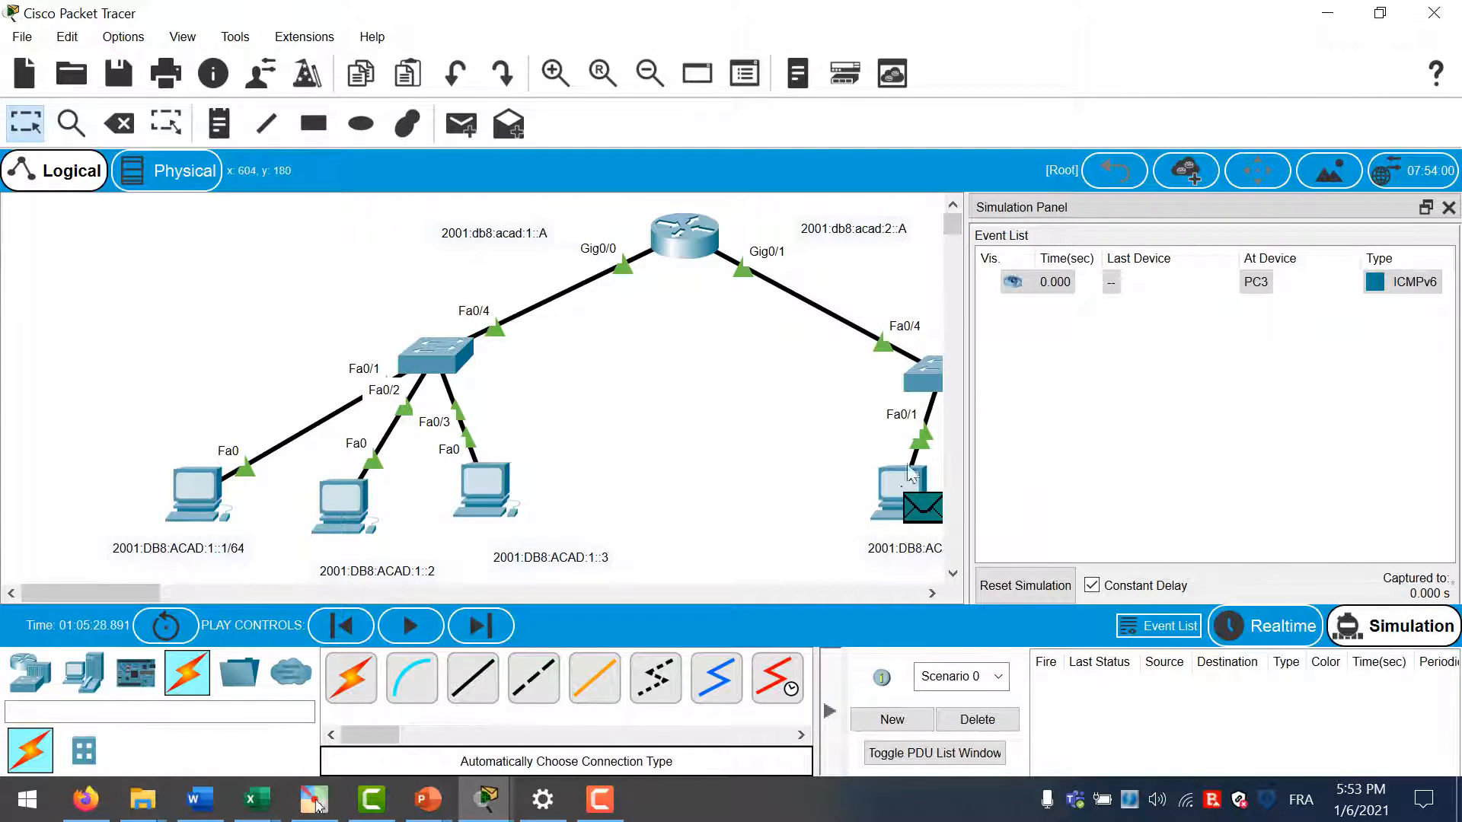
Advance the ICMPv6 packet event by event from PC3 to PC0 and back to PC3, and return to Realtime mode
click(506, 636)
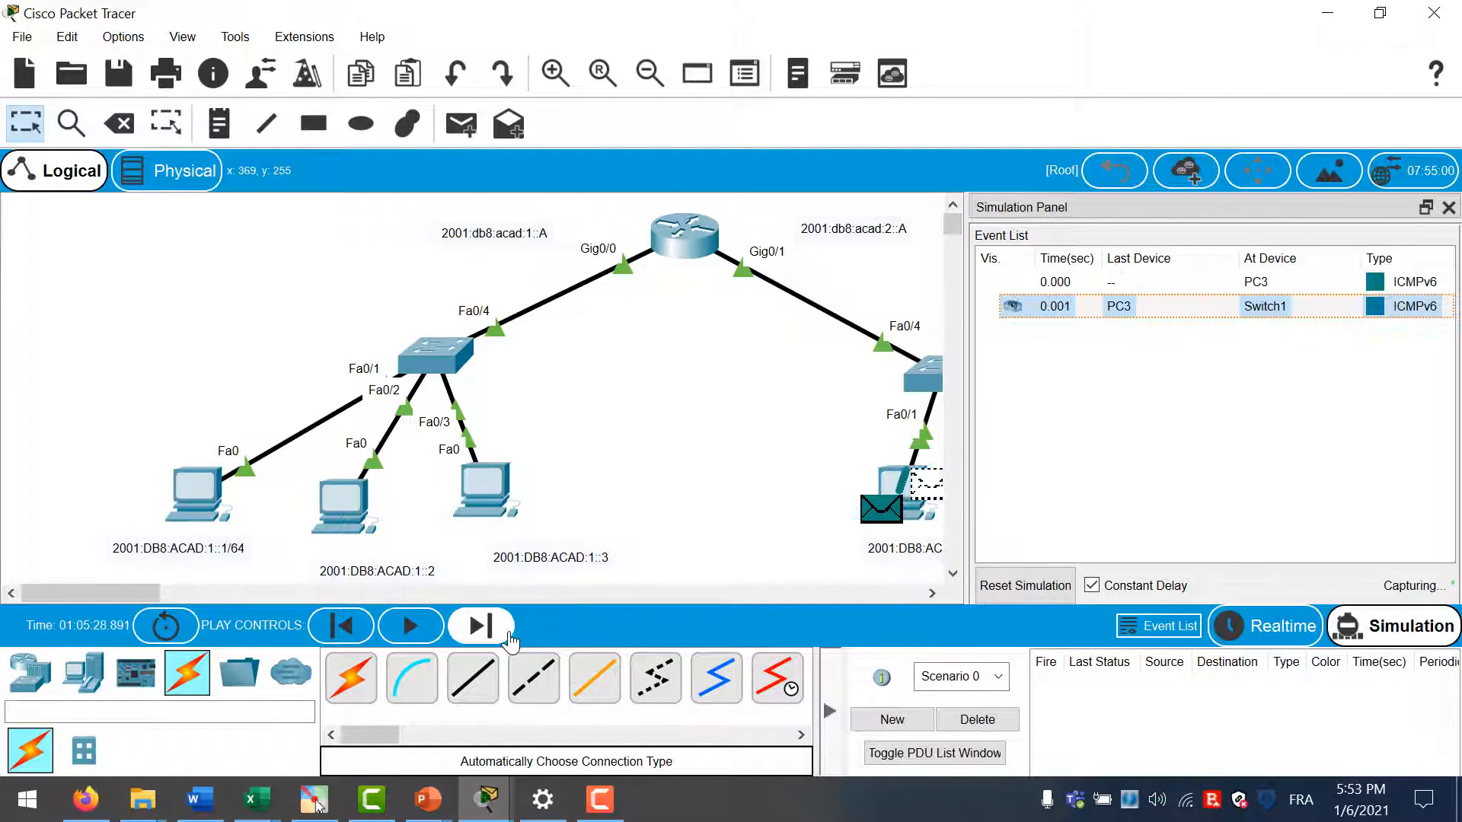
click(509, 642)
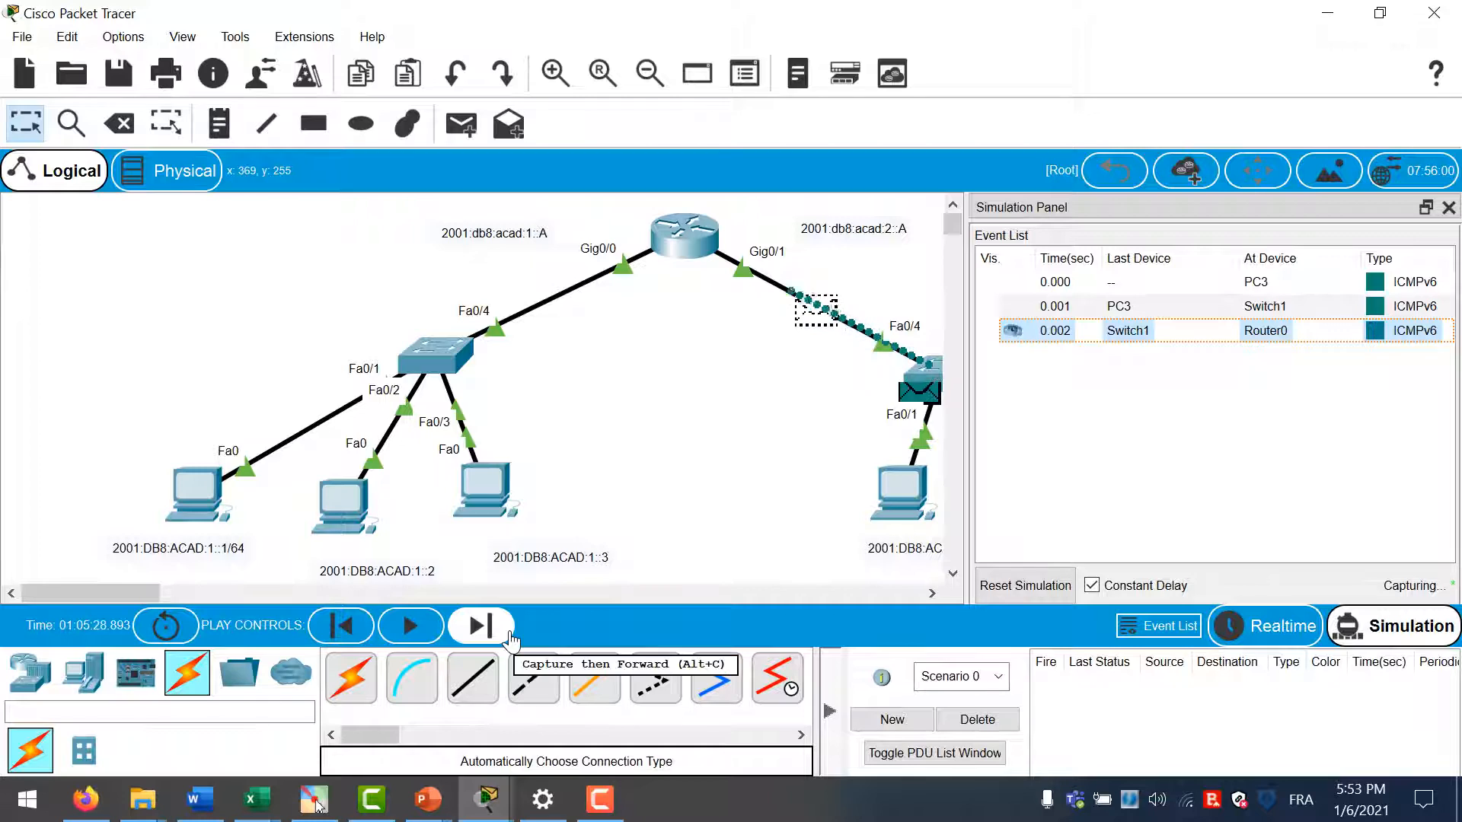
click(481, 626)
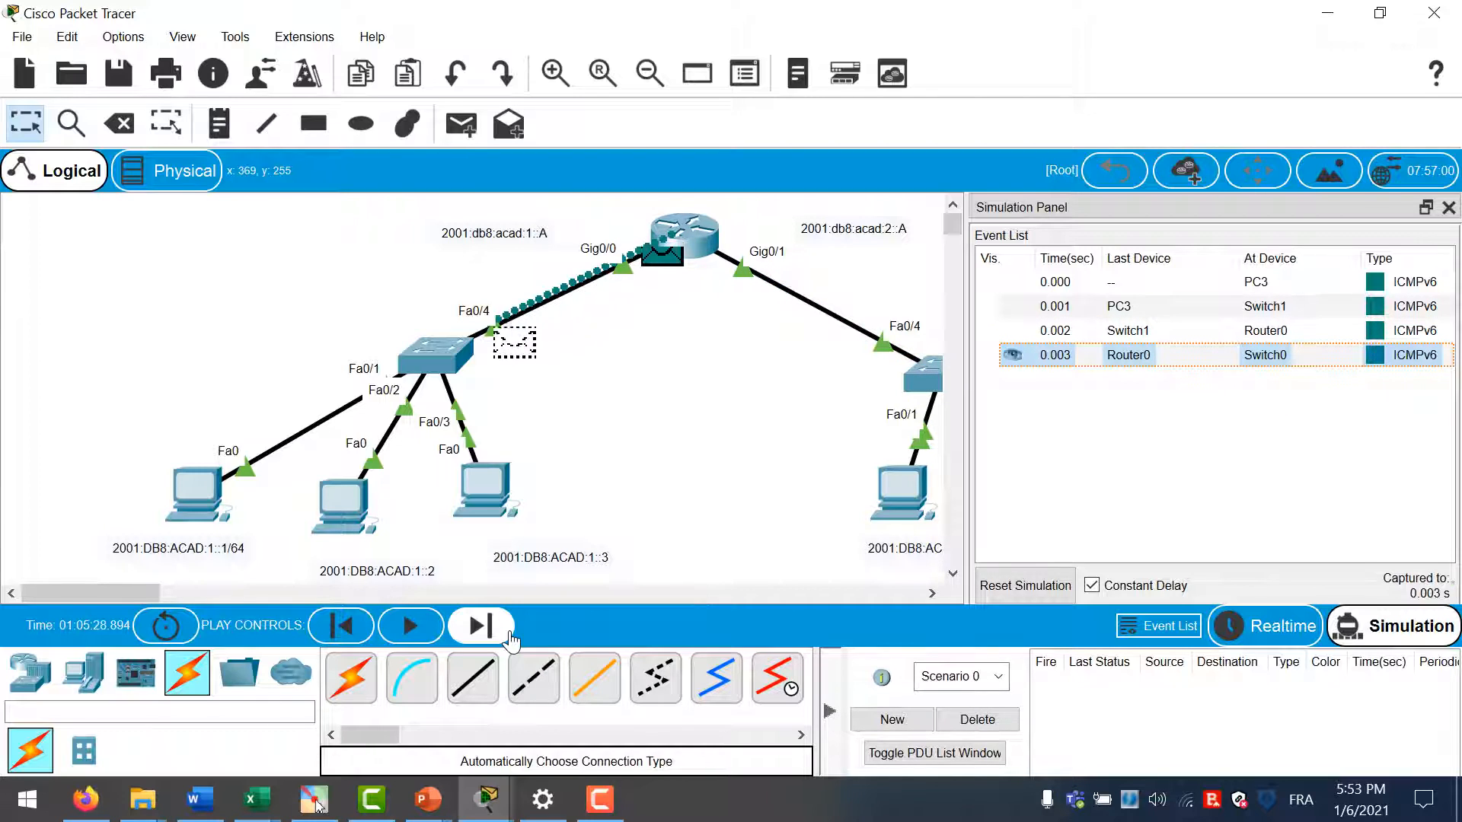
click(509, 637)
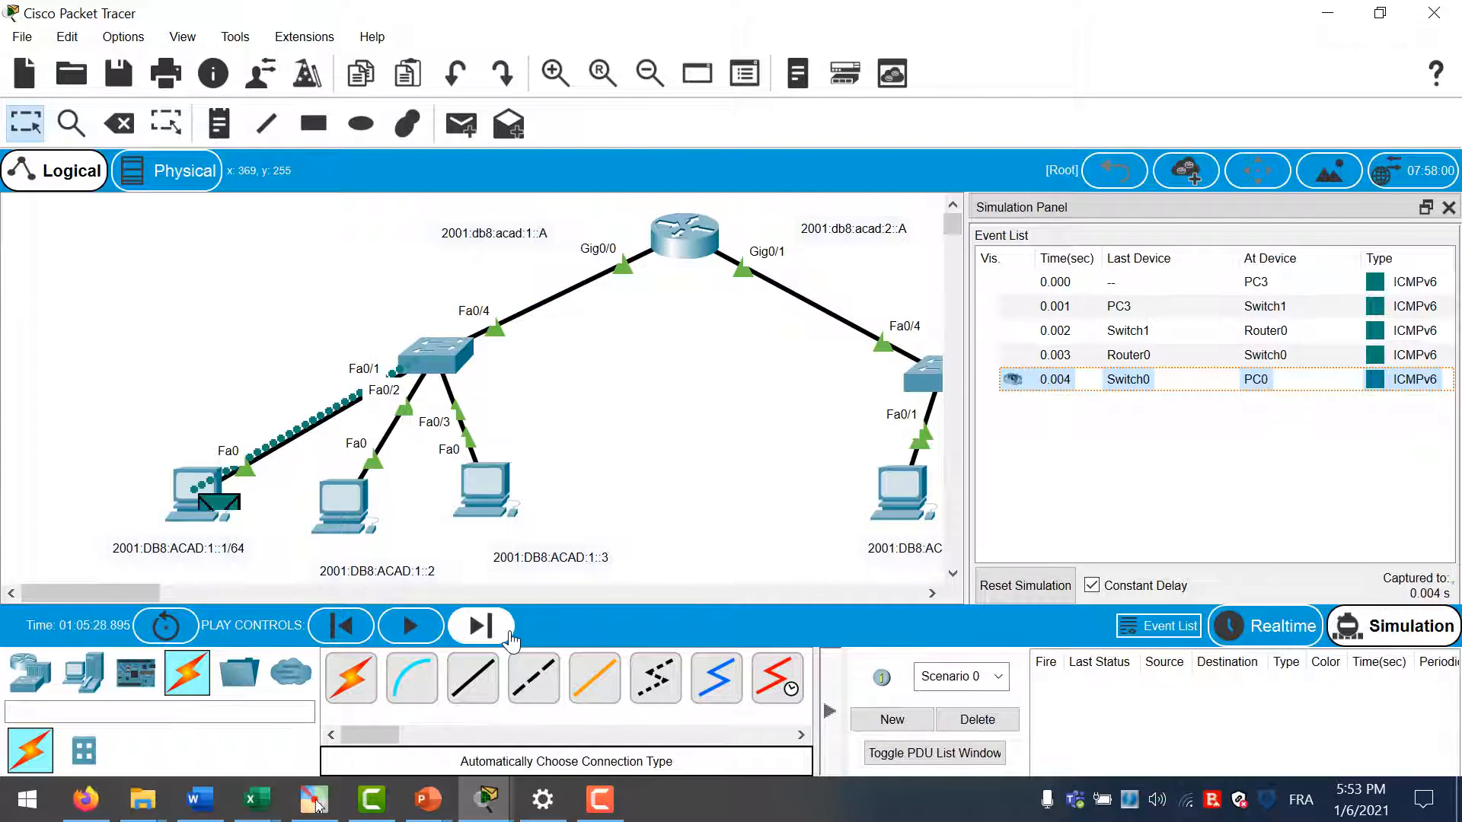
click(510, 642)
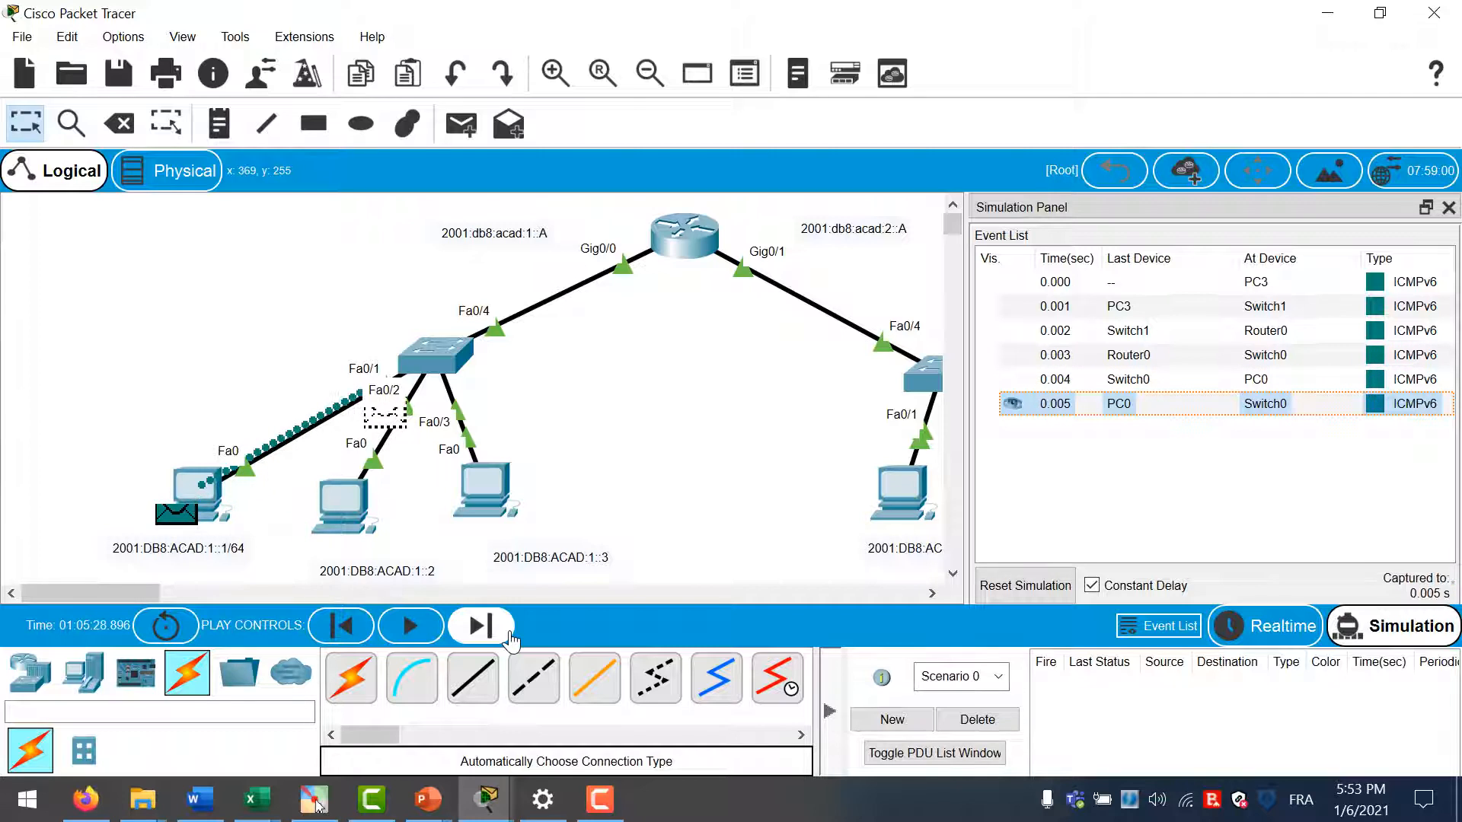
click(510, 642)
click(510, 642)
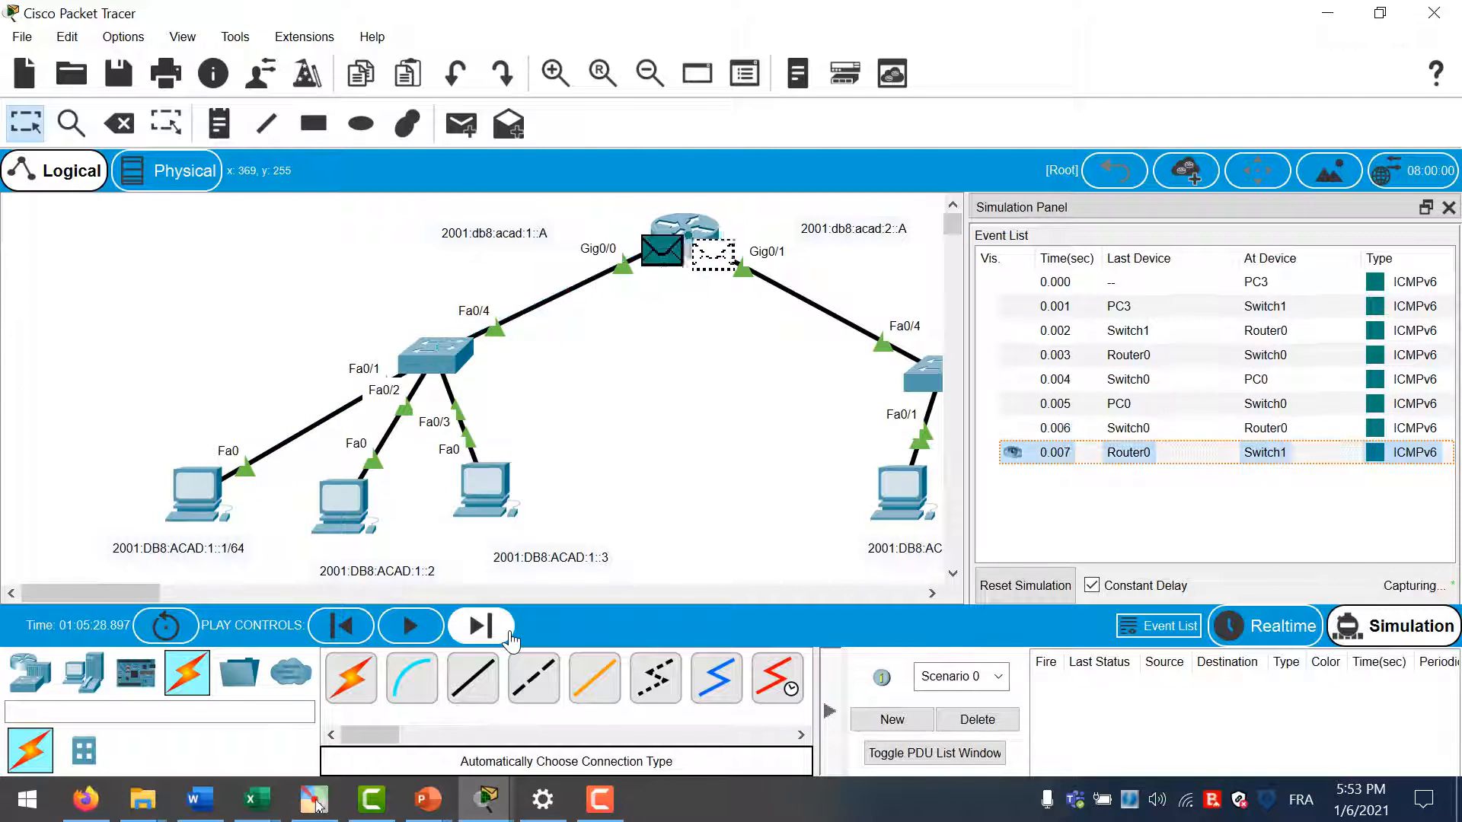
click(510, 641)
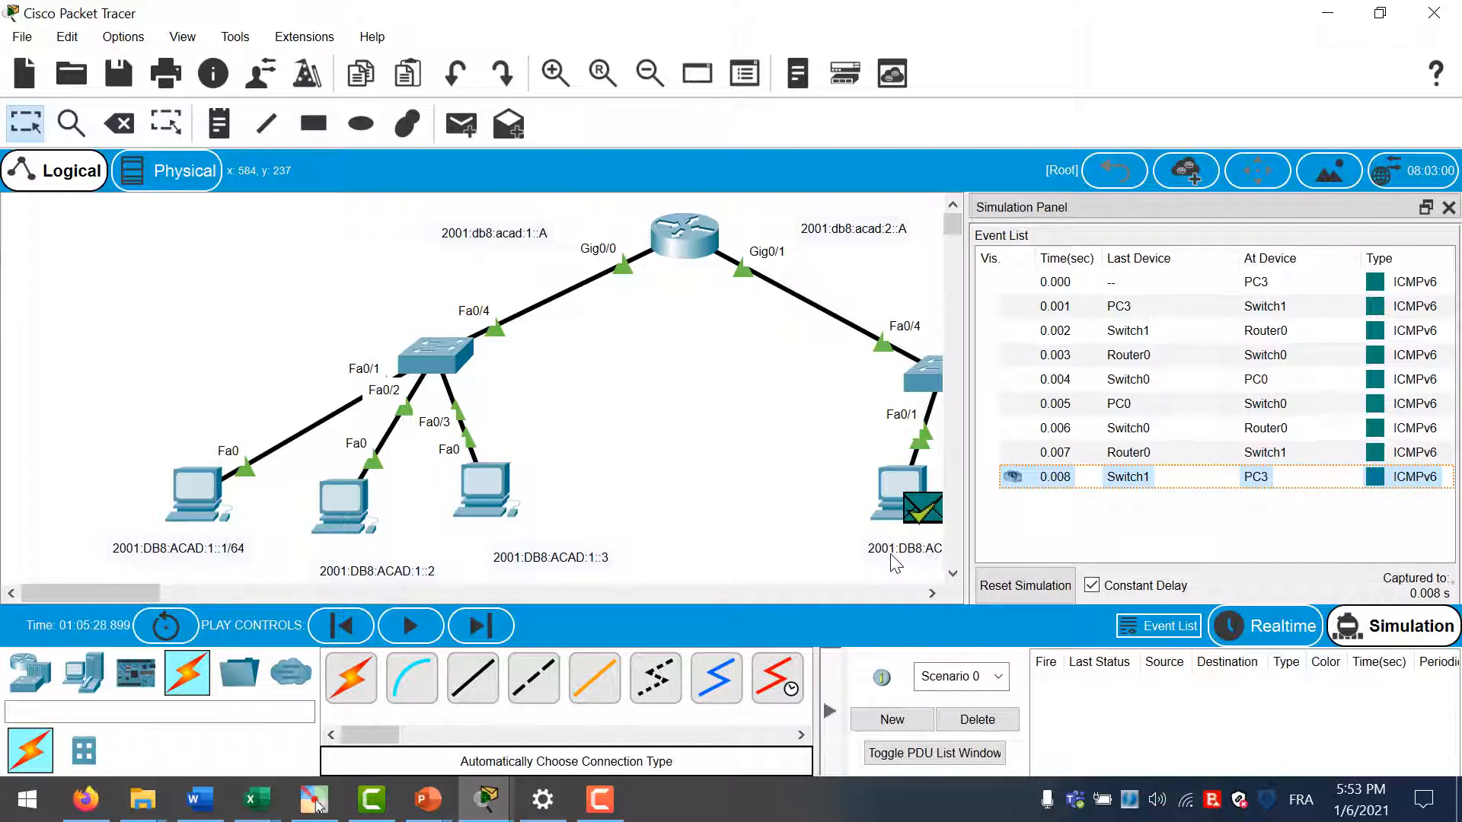
click(1279, 626)
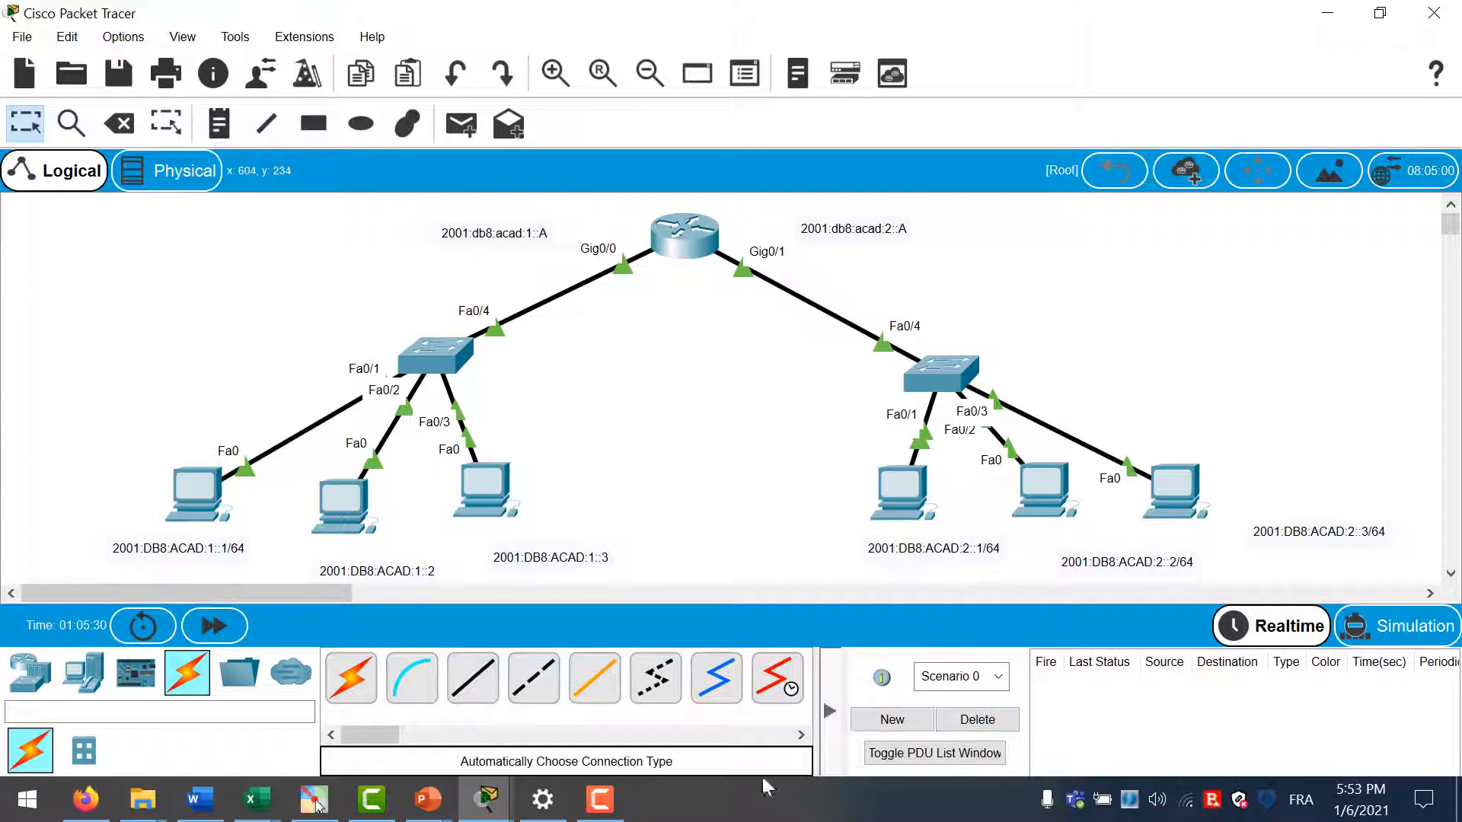
click(600, 797)
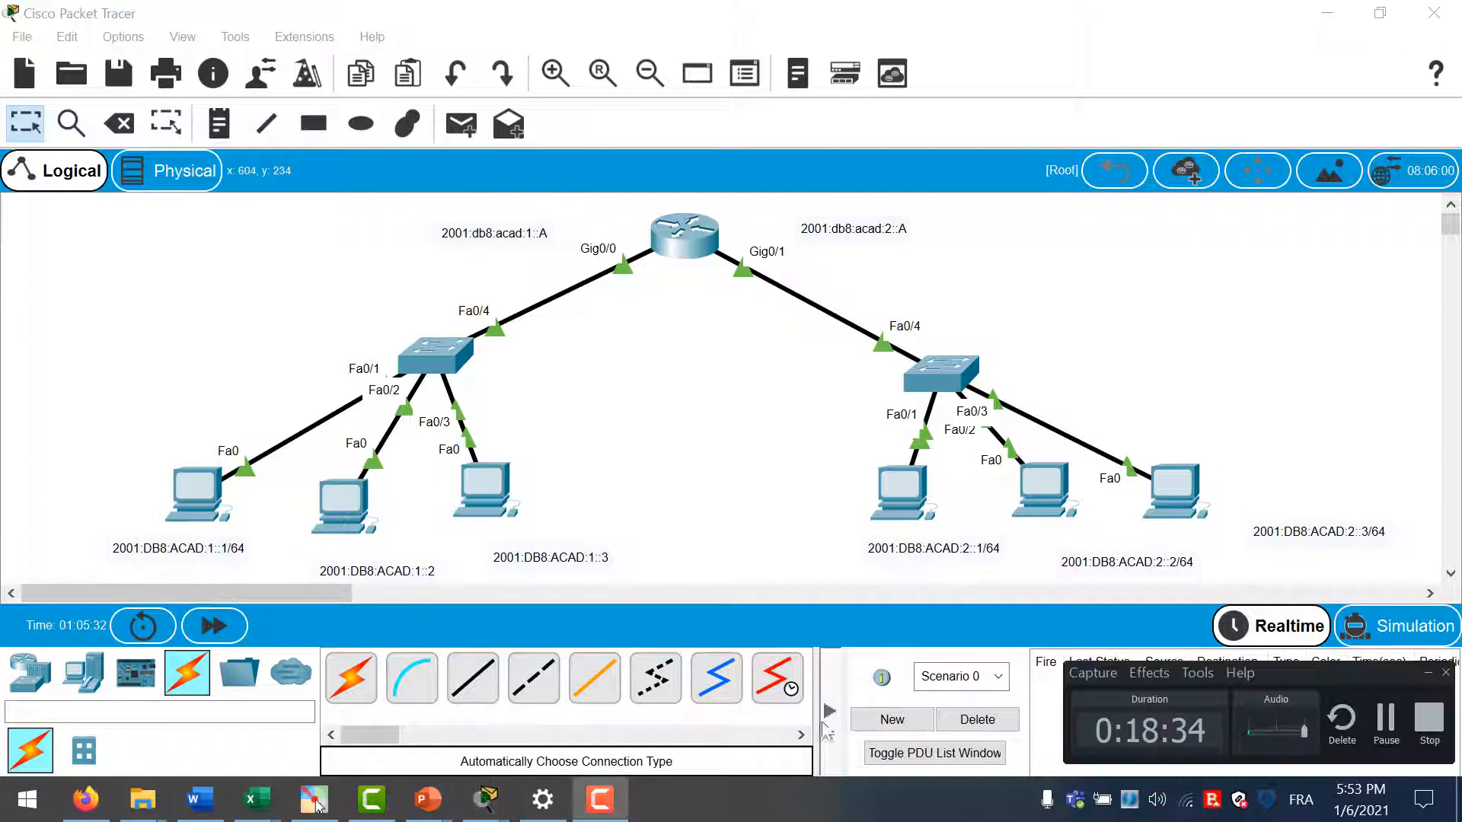